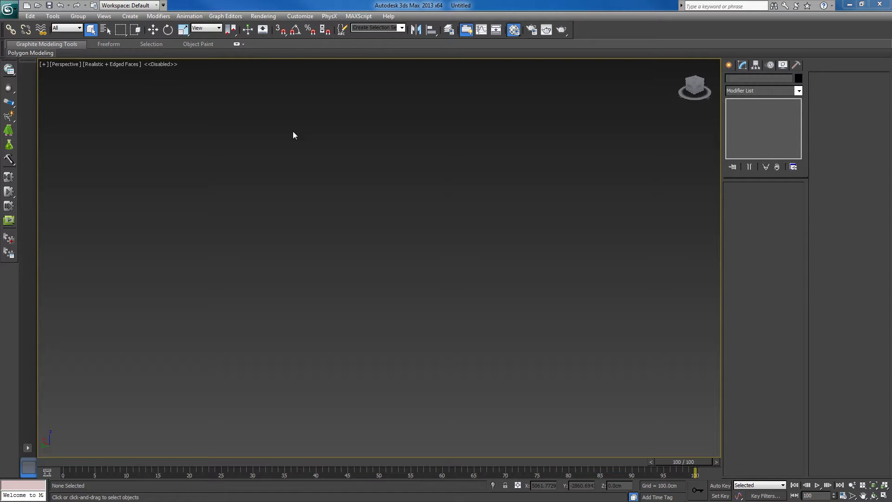
# Check the display unit scale and the system unit scale in the units setup
pyautogui.click(301, 16)
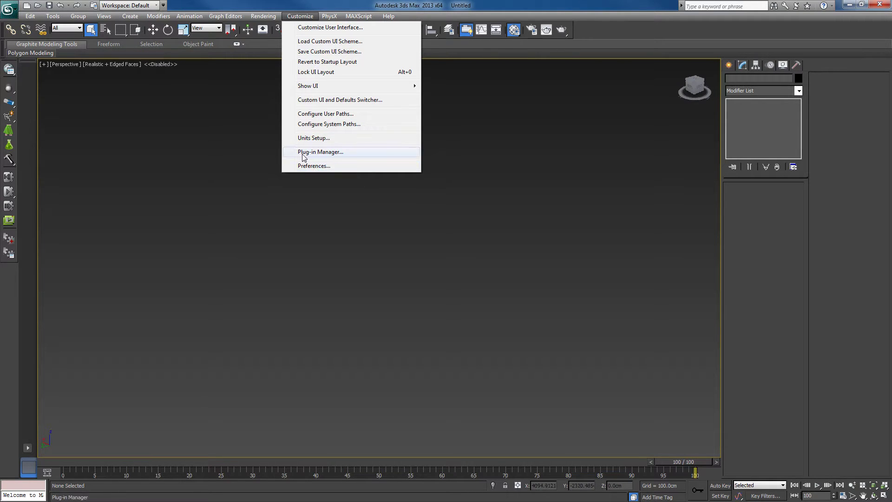
pyautogui.click(321, 137)
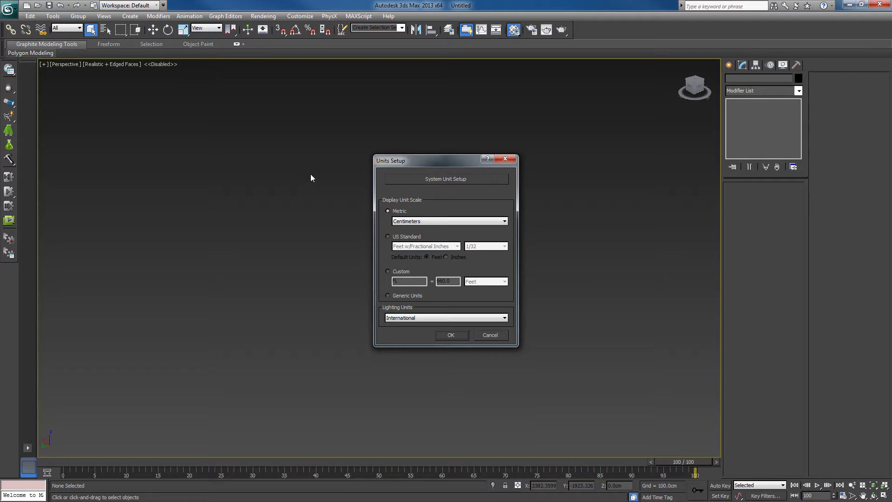
pyautogui.click(419, 181)
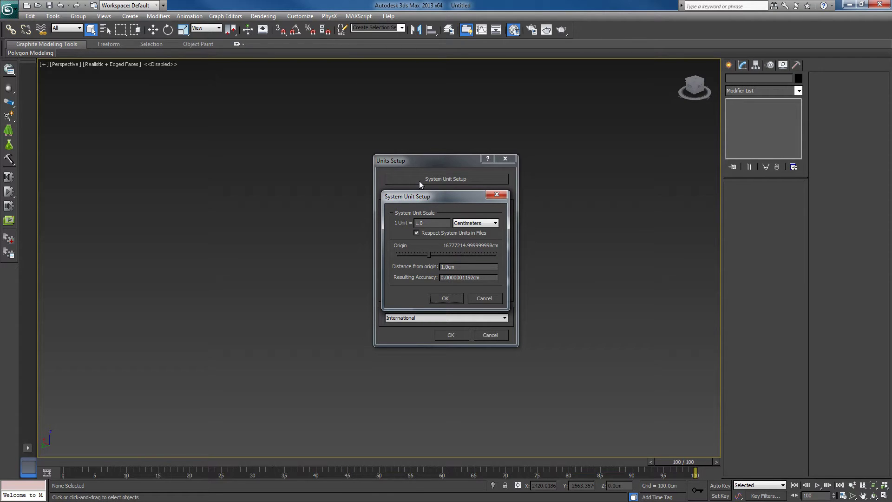
pyautogui.click(495, 195)
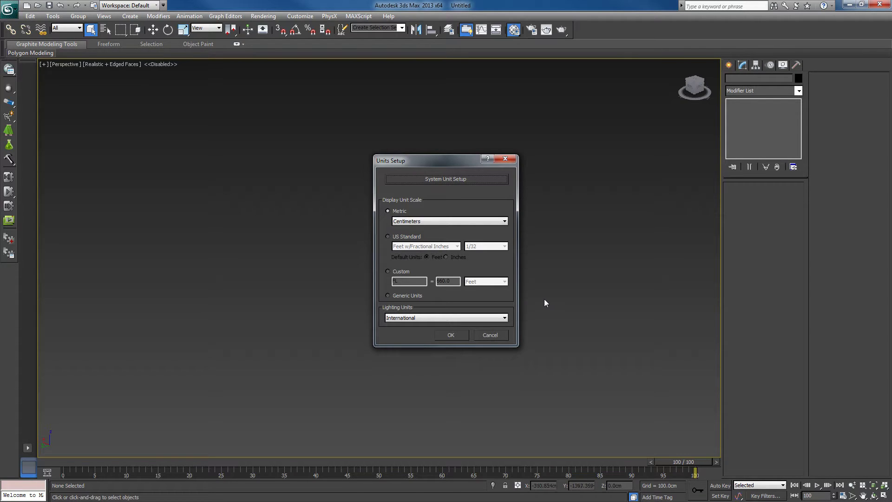
pyautogui.click(448, 336)
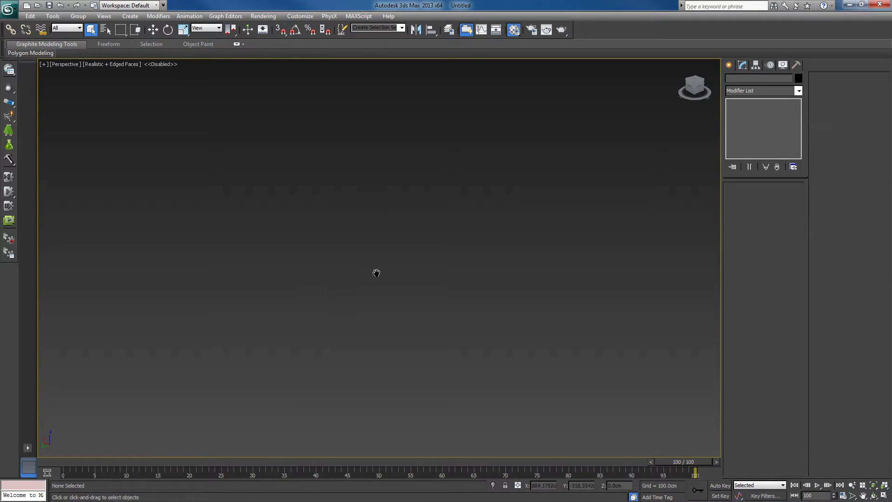
pyautogui.press('t')
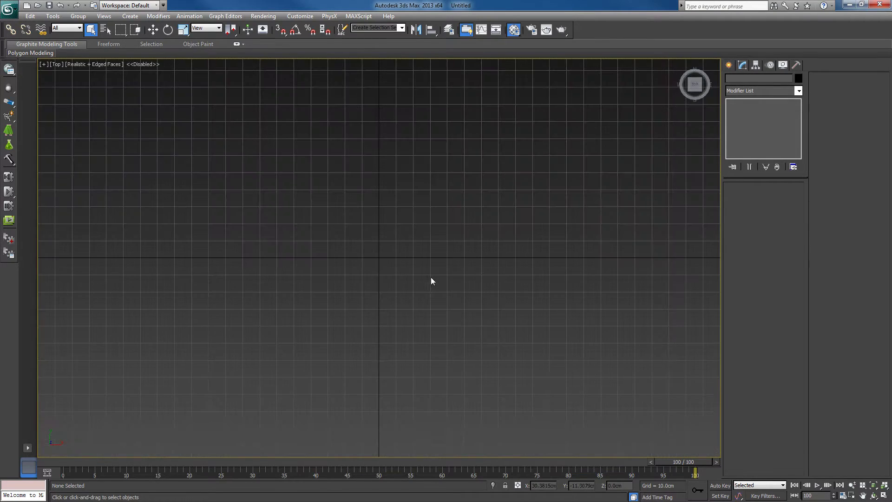
pyautogui.keyDown('alt'); pyautogui.moveTo(415, 326); pyautogui.dragTo(450, 305); pyautogui.keyUp('alt')
pyautogui.keyDown('alt'); pyautogui.moveTo(450, 305); pyautogui.dragTo(472, 285, button='middle'); pyautogui.keyUp('alt')
pyautogui.press('p')
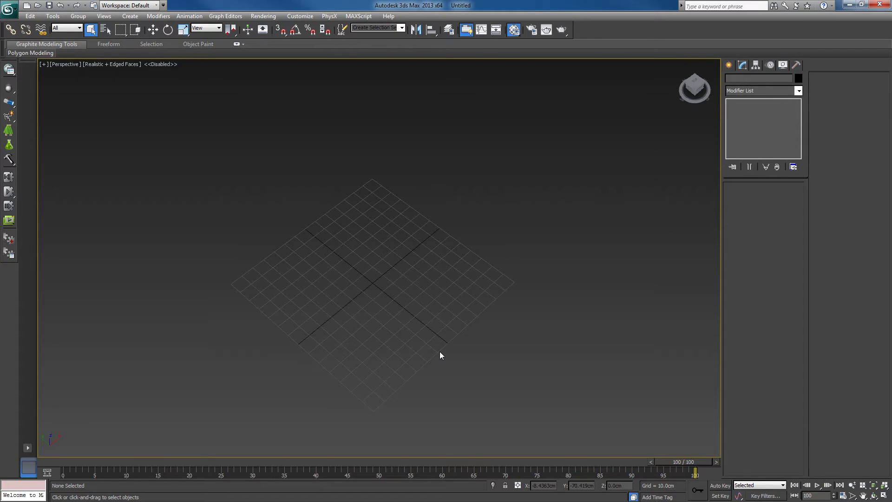
# Import Epic_Skeleton_Template.fbx into the scene, adding its content with the user-defined FBX preset
pyautogui.click(8, 9)
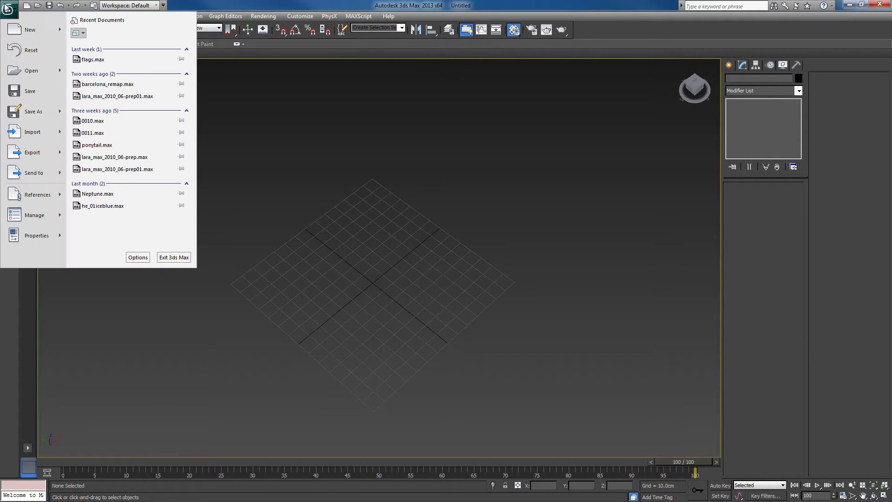
pyautogui.click(31, 133)
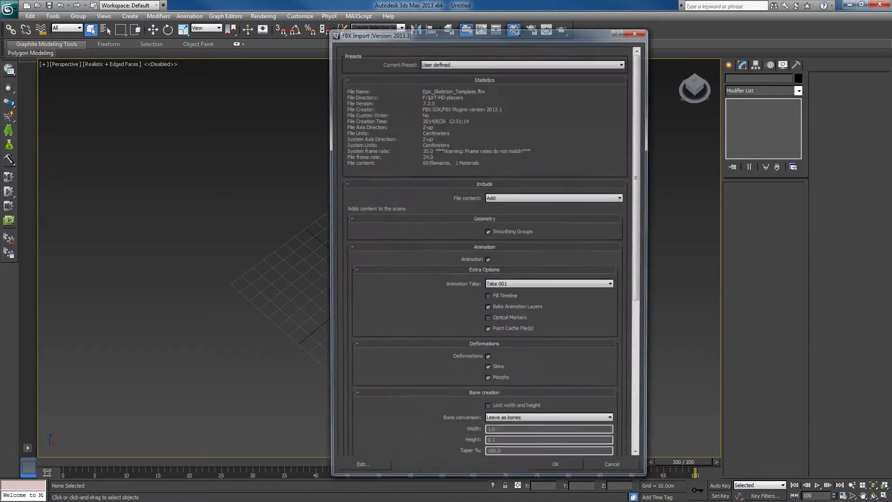
pyautogui.click(564, 472)
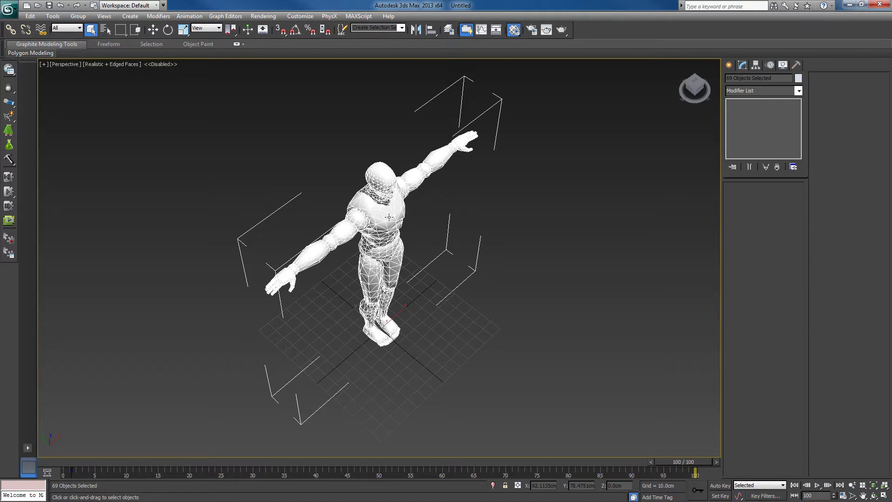
# Delete the Skin modifier from the imported mannequin mesh and remove the skeleton bones, leaving the mesh selected
pyautogui.click(469, 229)
pyautogui.click(393, 214)
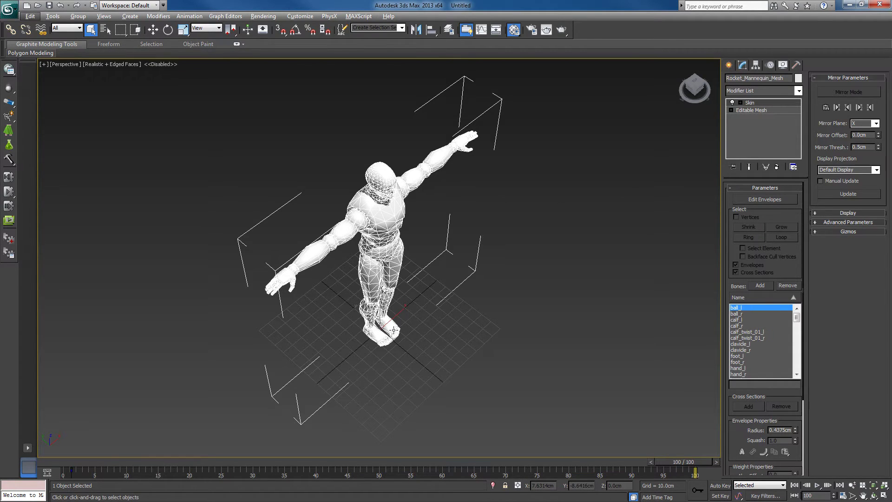
pyautogui.moveTo(394, 330)
pyautogui.keyDown('alt'); pyautogui.mouseDown(button='middle')
pyautogui.moveTo(394, 305)
pyautogui.moveTo(399, 330)
pyautogui.mouseUp(button='middle'); pyautogui.keyUp('alt')
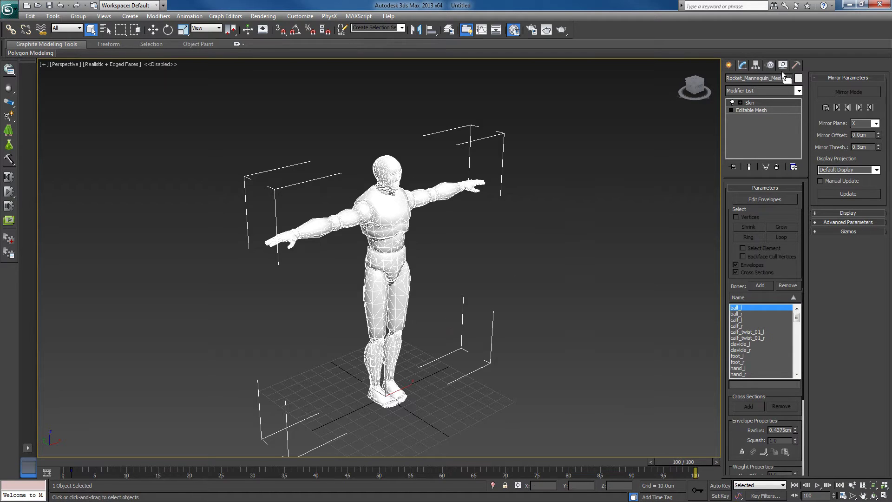
pyautogui.rightClick(752, 105)
pyautogui.click(767, 116)
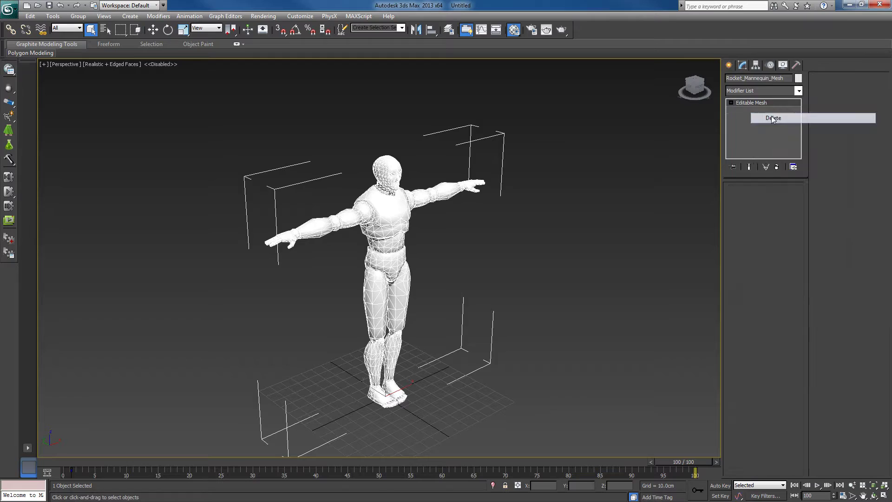
pyautogui.click(416, 247)
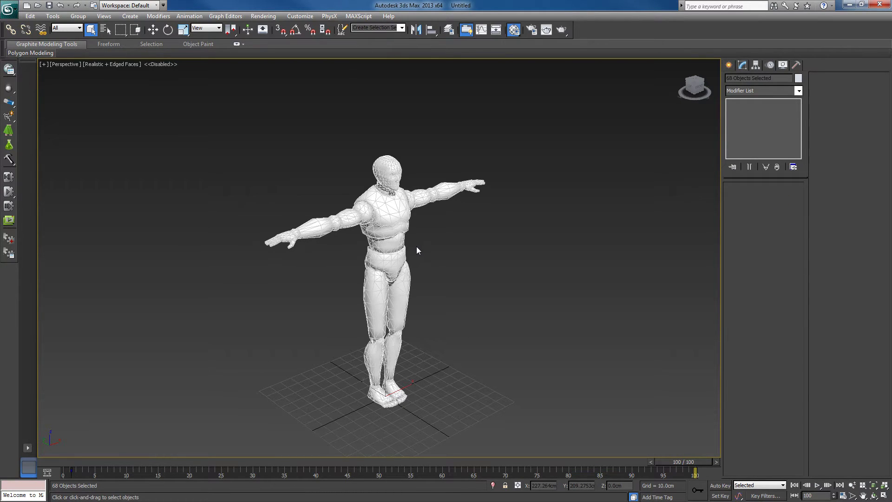
pyautogui.click(379, 254)
# In the top view, create a box around the mannequin, about 149 cm long, 187 cm wide and 148 cm high
pyautogui.scroll(-4, 430, 286)
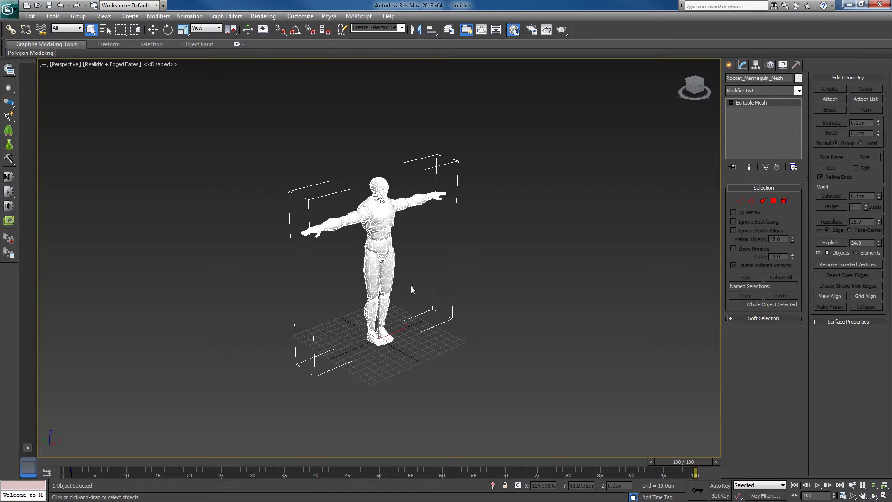
pyautogui.moveTo(439, 297); pyautogui.dragTo(403, 277, button='middle')
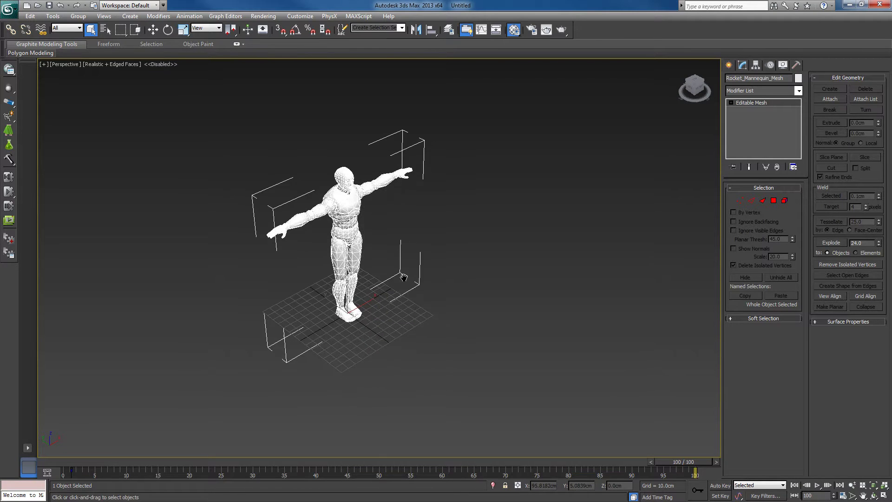
pyautogui.press('t')
pyautogui.press('z')
pyautogui.moveTo(310, 208)
pyautogui.mouseDown(button='middle')
pyautogui.moveTo(344, 248)
pyautogui.moveTo(329, 218)
pyautogui.moveTo(296, 216)
pyautogui.mouseUp(button='middle')
pyautogui.scroll(-3, 329, 219)
pyautogui.click(159, 16)
pyautogui.moveTo(171, 29)
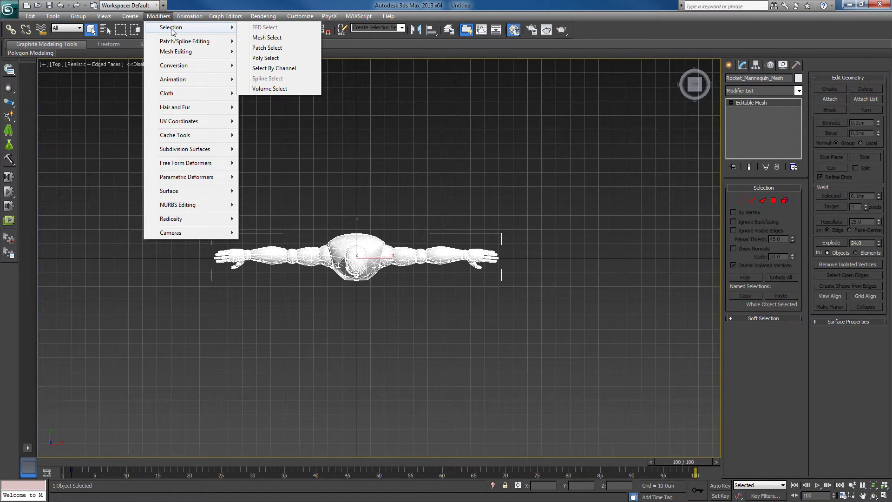
pyautogui.moveTo(130, 16)
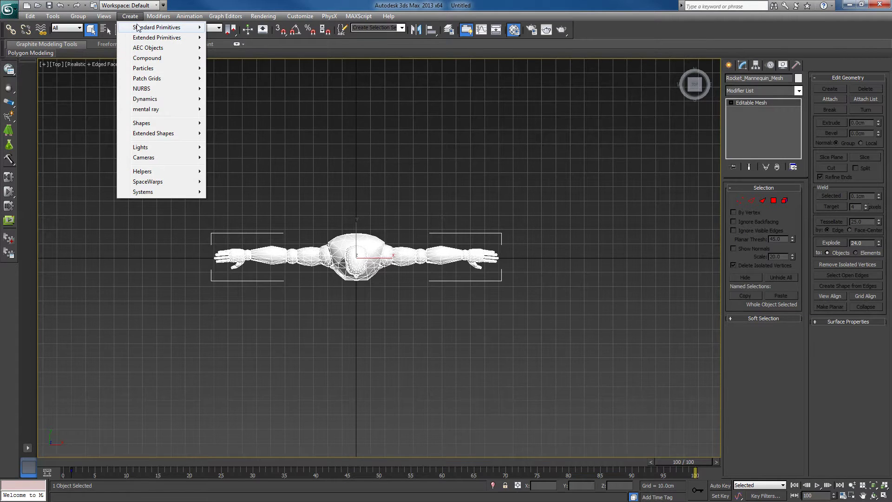
pyautogui.click(224, 27)
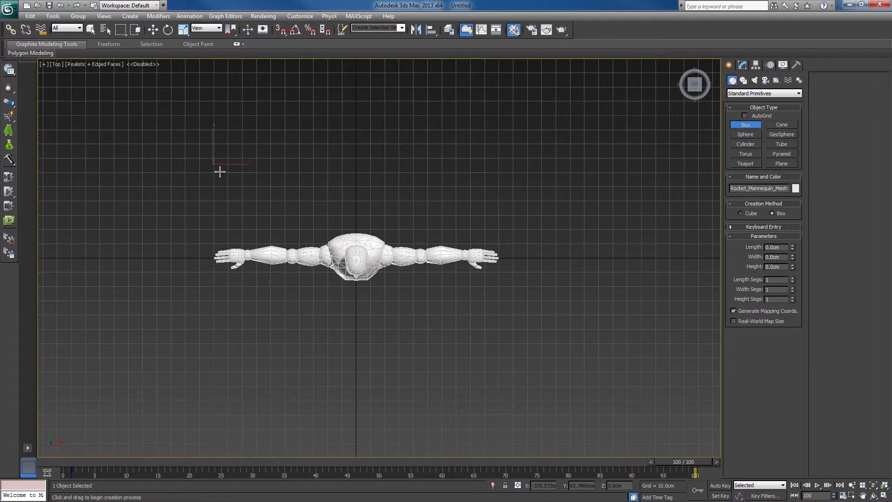
pyautogui.moveTo(213, 164); pyautogui.dragTo(480, 376)
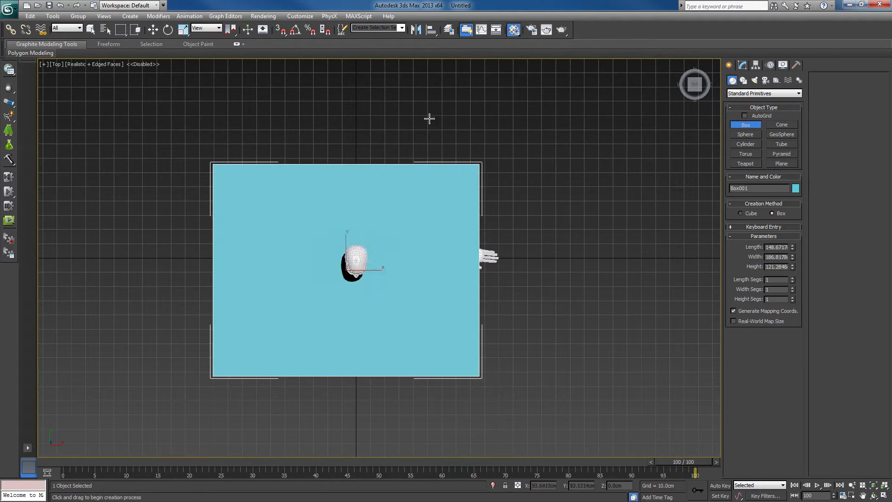
pyautogui.click(426, 165)
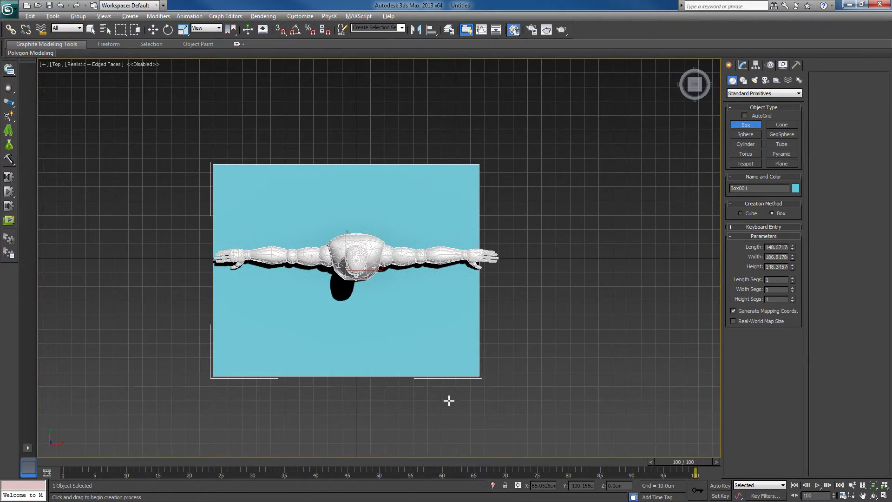
# Set the box's height to 192 cm
pyautogui.keyDown('alt'); pyautogui.moveTo(448, 399); pyautogui.dragTo(480, 358, button='middle'); pyautogui.keyUp('alt')
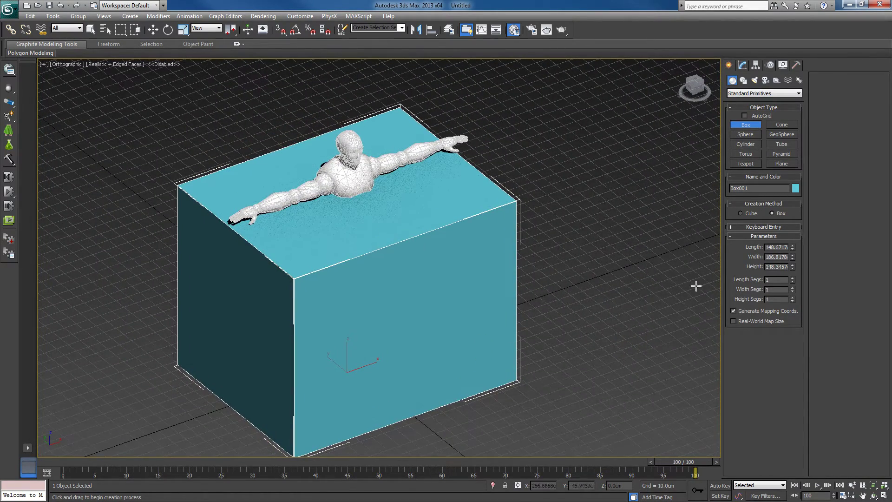
pyautogui.doubleClick(772, 266)
pyautogui.press('Return')
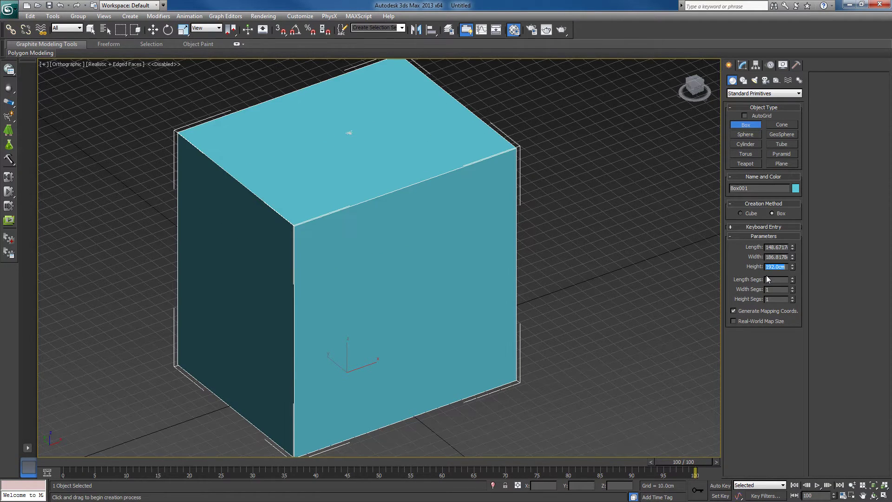
# Compare the box's height with the mannequin's in a wireframe front view, then restore shaded display
pyautogui.keyDown('alt'); pyautogui.moveTo(517, 305); pyautogui.dragTo(499, 297, button='middle'); pyautogui.keyUp('alt')
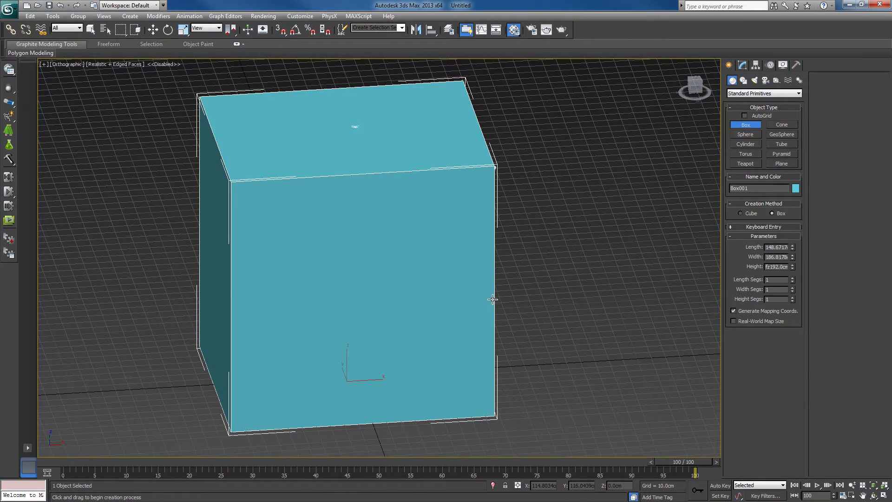
pyautogui.keyDown('alt'); pyautogui.moveTo(491, 311); pyautogui.dragTo(457, 321, button='middle'); pyautogui.keyUp('alt')
pyautogui.press('f')
pyautogui.press('z')
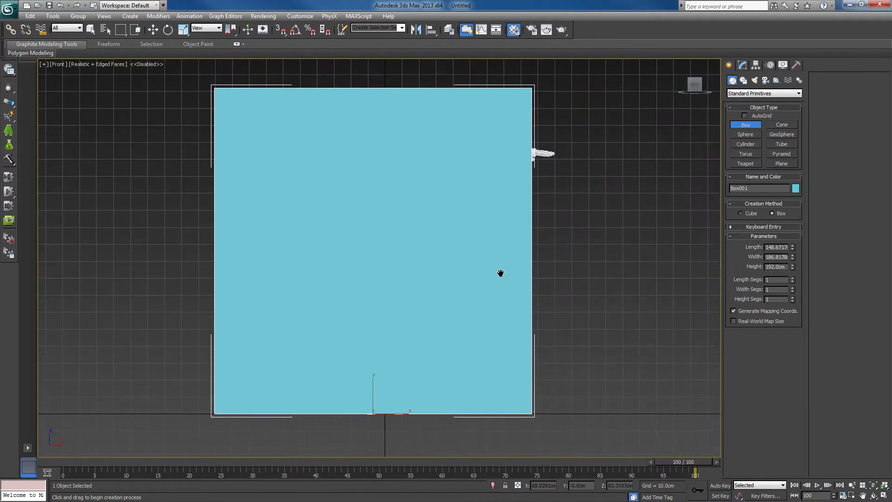
pyautogui.press('F3')
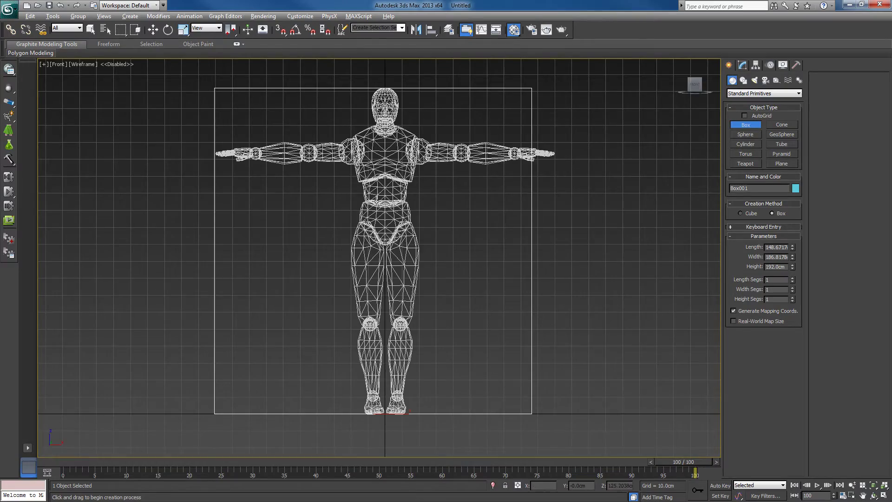
pyautogui.keyDown('alt'); pyautogui.moveTo(388, 188); pyautogui.dragTo(469, 232, button='middle'); pyautogui.keyUp('alt')
pyautogui.press('F3')
pyautogui.scroll(-4, 412, 239)
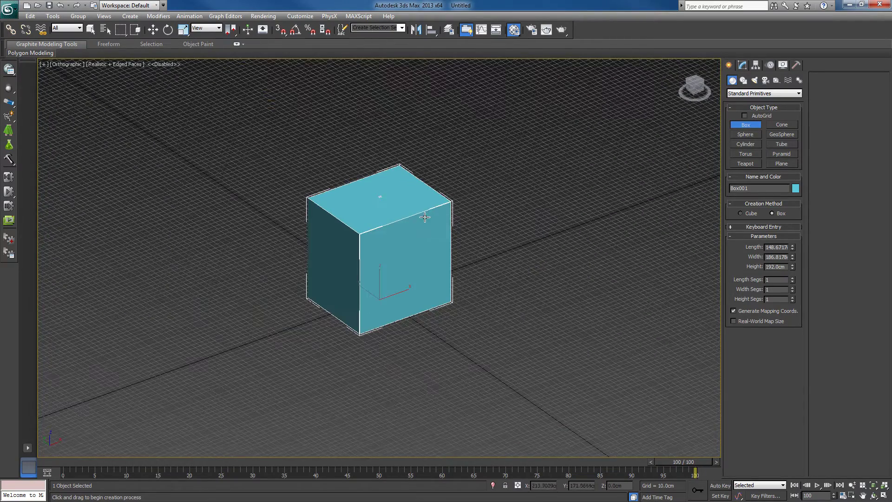
# Finish box creation and convert the box to an editable poly in the perspective view
pyautogui.rightClick(412, 226)
pyautogui.rightClick(413, 226)
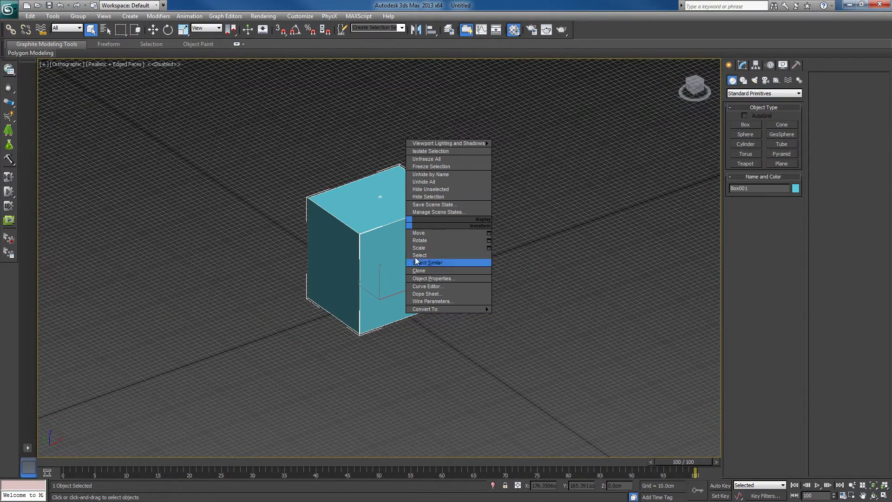
pyautogui.moveTo(360, 192); pyautogui.dragTo(379, 217, button='middle')
pyautogui.press('p')
pyautogui.press('g')
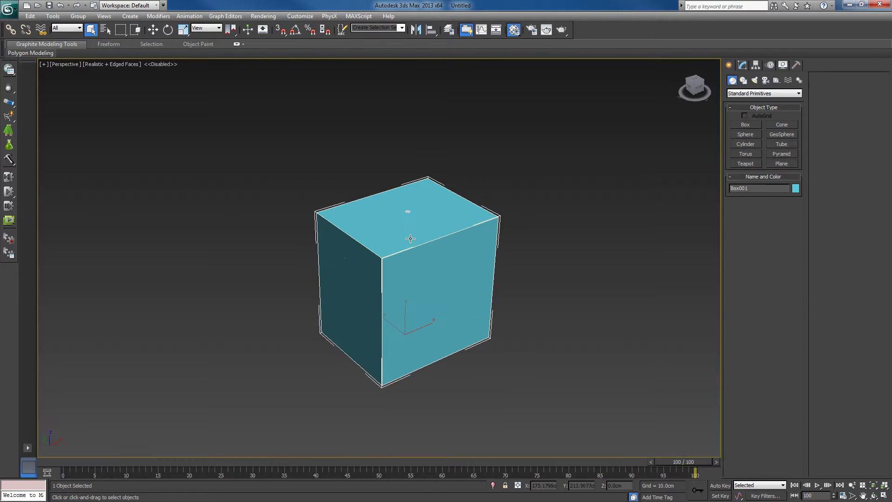
pyautogui.rightClick(413, 237)
pyautogui.click(534, 327)
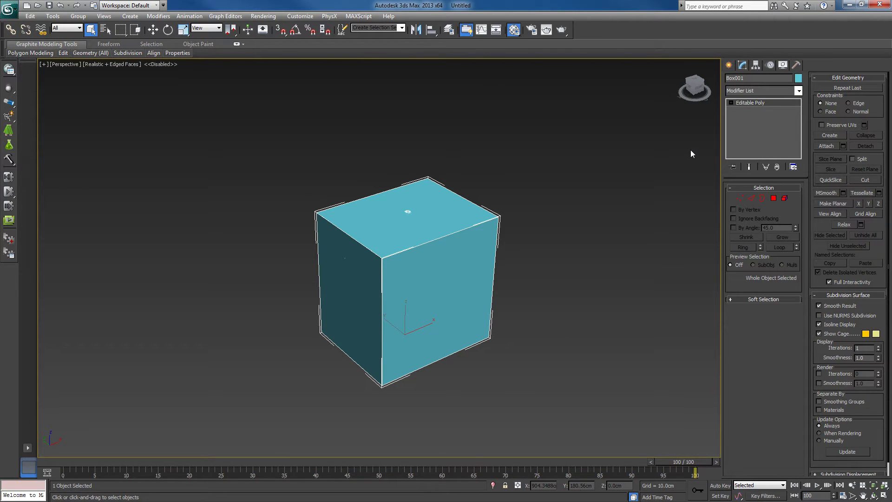
# Delete the top polygon of the box to open it from above
pyautogui.click(773, 198)
pyautogui.click(452, 208)
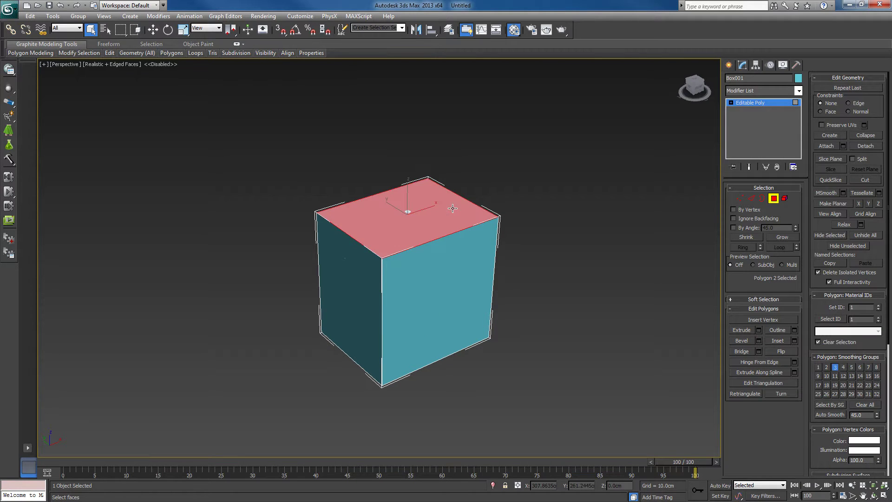
pyautogui.press('Delete')
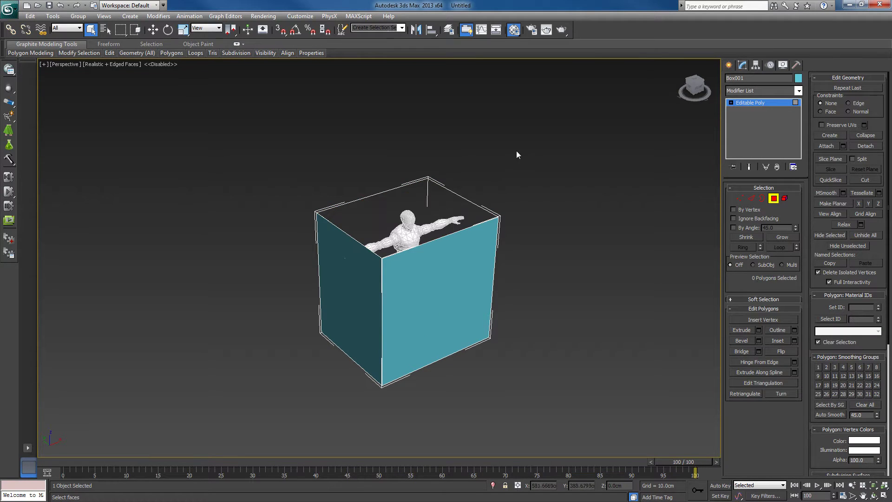
# Flip all remaining polygons of the box so they face inward, and leave polygon editing
pyautogui.moveTo(518, 148); pyautogui.dragTo(188, 415)
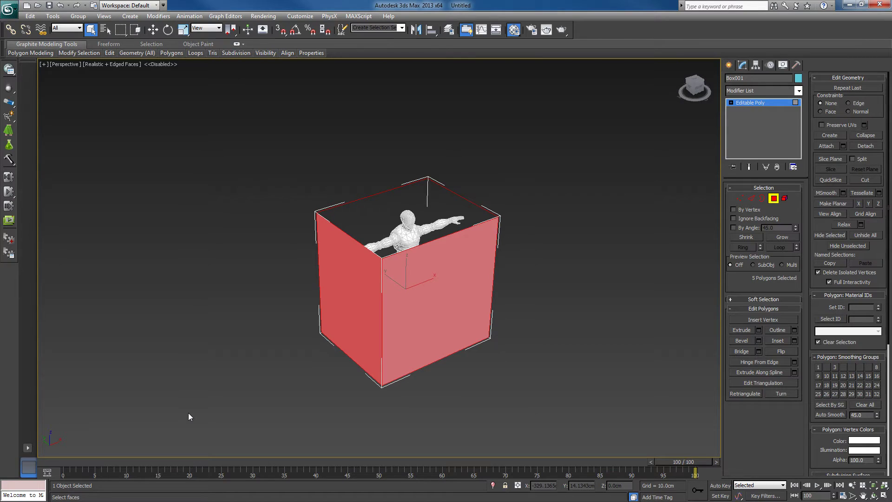
pyautogui.click(781, 351)
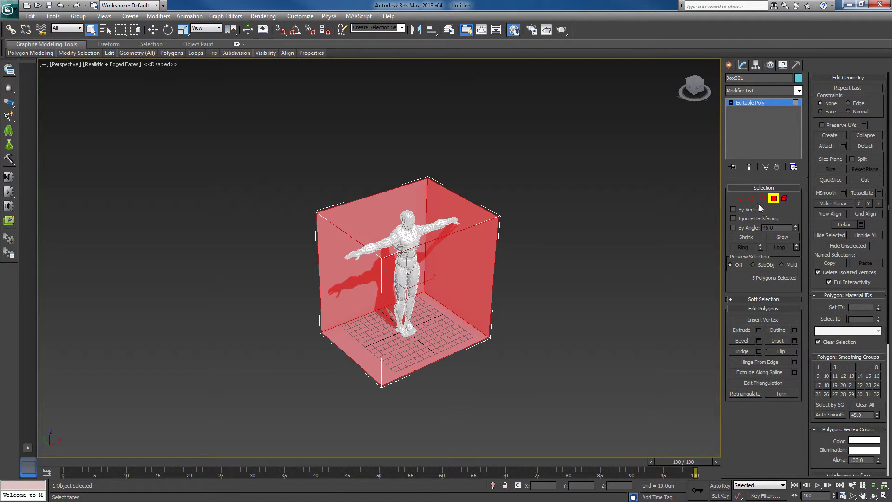
pyautogui.click(773, 198)
pyautogui.keyDown('alt'); pyautogui.moveTo(437, 374); pyautogui.dragTo(510, 376, button='middle'); pyautogui.keyUp('alt')
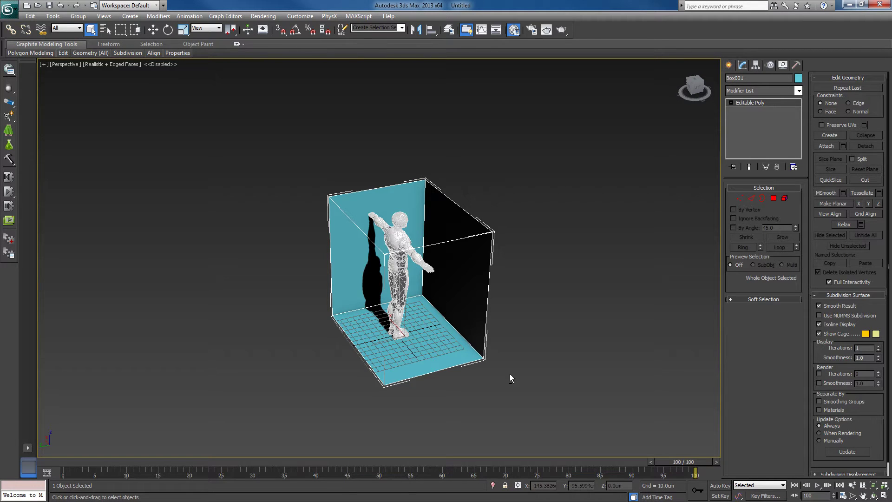
# Raise the box's open top border so its Z height is 300 cm
pyautogui.keyDown('alt'); pyautogui.moveTo(485, 312); pyautogui.dragTo(595, 284, button='middle'); pyautogui.keyUp('alt')
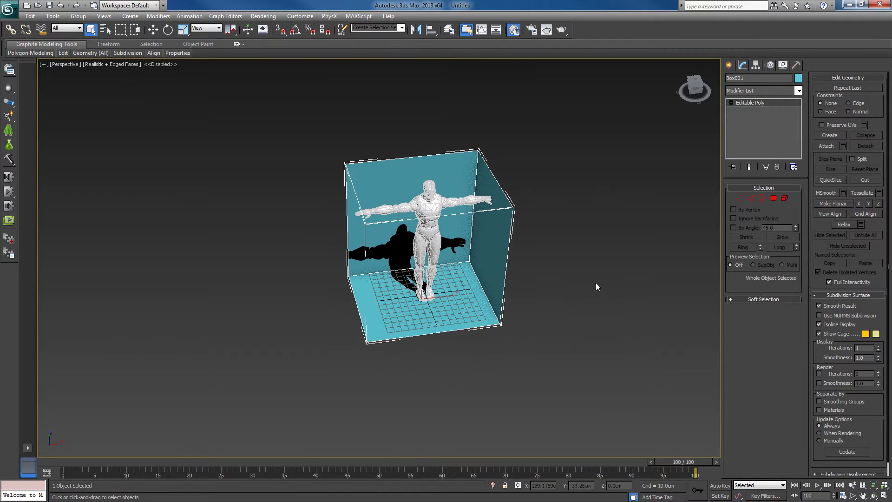
pyautogui.click(761, 199)
pyautogui.moveTo(592, 137); pyautogui.dragTo(254, 249)
pyautogui.keyDown('alt'); pyautogui.moveTo(363, 251); pyautogui.dragTo(438, 221, button='middle'); pyautogui.keyUp('alt')
pyautogui.rightClick(438, 221)
pyautogui.click(457, 232)
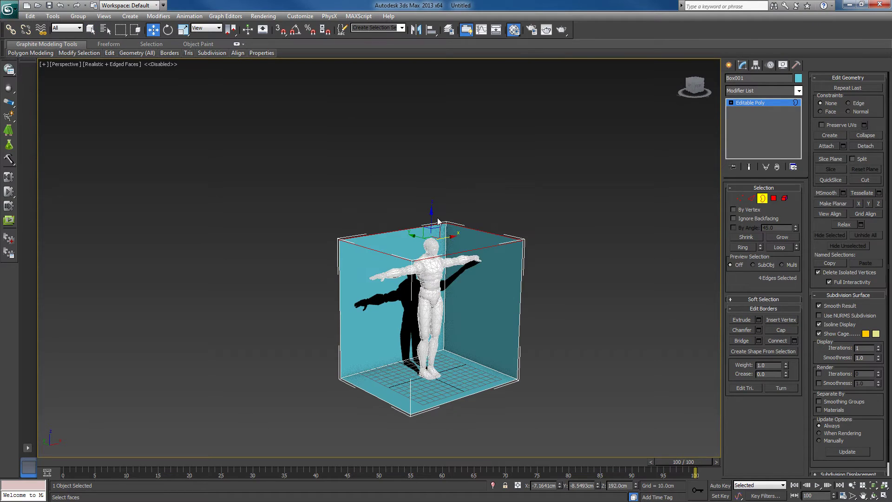
pyautogui.moveTo(432, 210); pyautogui.dragTo(430, 134)
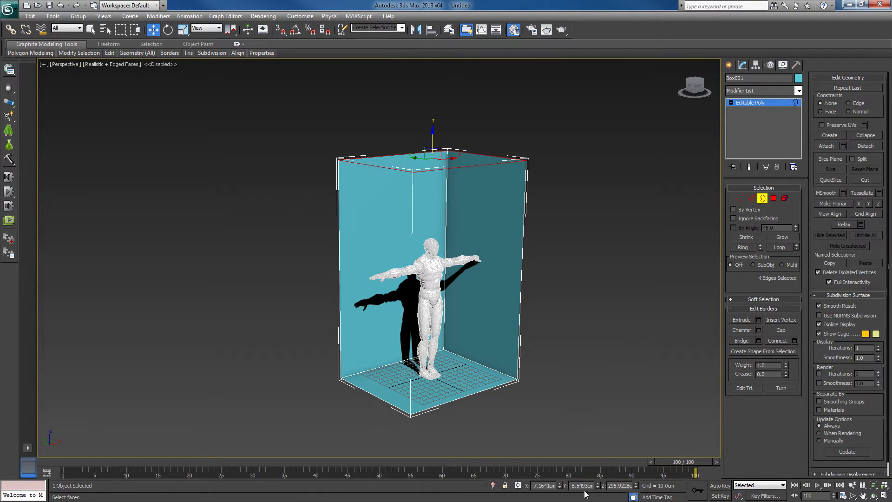
pyautogui.doubleClick(606, 485)
pyautogui.write('300')
pyautogui.press('Return')
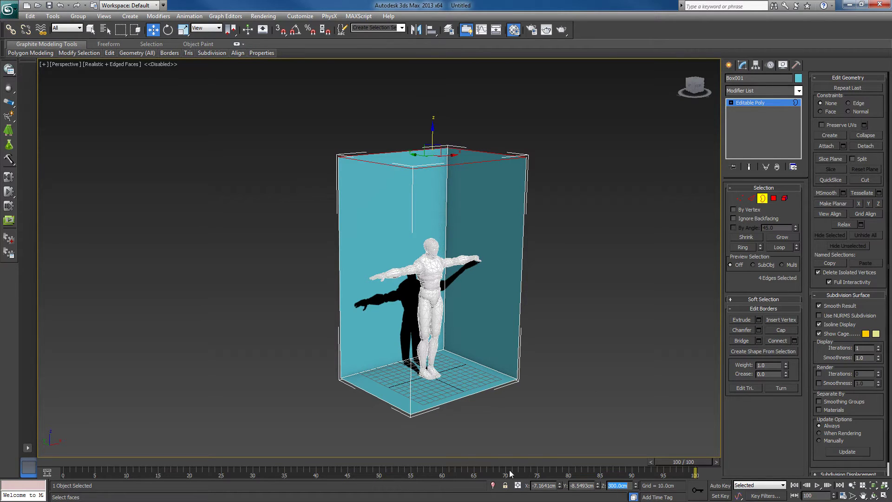
# Move the box's negative-X wall and positive-Y wall outward to enlarge the space around the mannequin
pyautogui.keyDown('alt'); pyautogui.moveTo(532, 356); pyautogui.dragTo(495, 236, button='middle'); pyautogui.keyUp('alt')
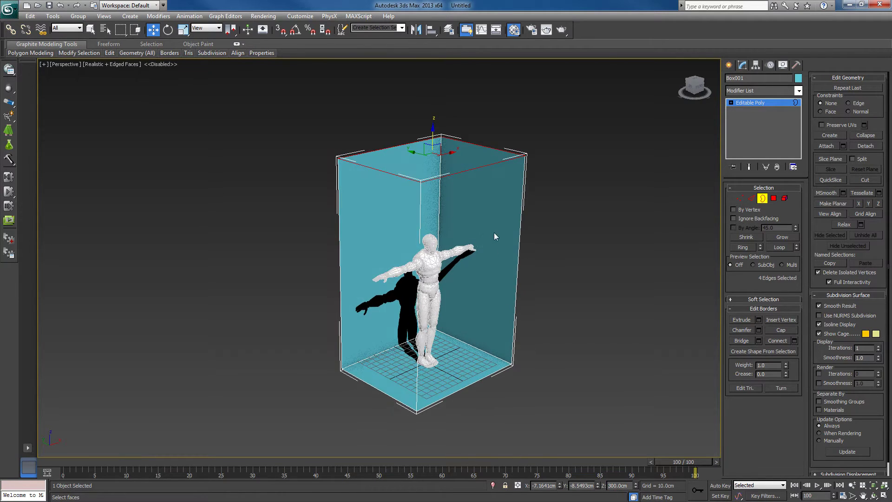
pyautogui.click(773, 198)
pyautogui.click(386, 193)
pyautogui.keyDown('alt'); pyautogui.moveTo(386, 194); pyautogui.dragTo(351, 255, button='middle'); pyautogui.keyUp('alt')
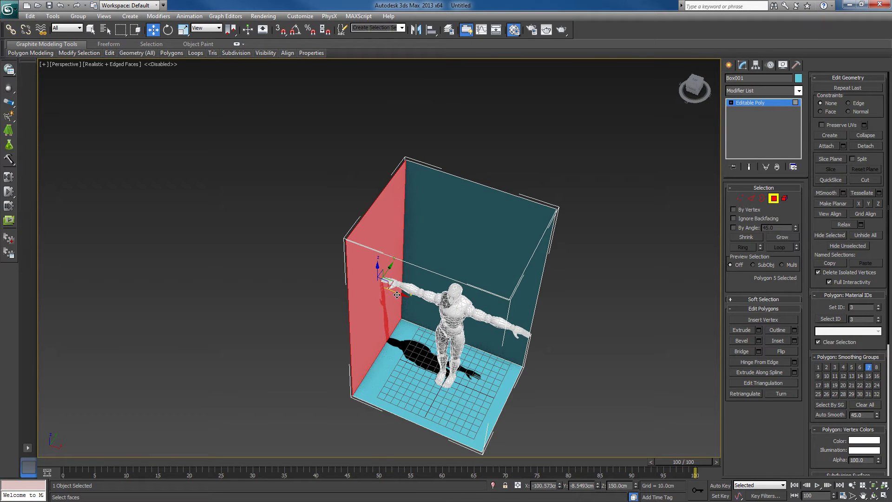
pyautogui.moveTo(397, 293); pyautogui.dragTo(348, 282)
pyautogui.click(443, 249)
pyautogui.keyDown('alt'); pyautogui.moveTo(443, 249); pyautogui.dragTo(435, 228, button='middle'); pyautogui.keyUp('alt')
# Move the positive-X wall outward and the negative-Y wall out to about Y -121 cm, then leave polygon editing
pyautogui.click(555, 272)
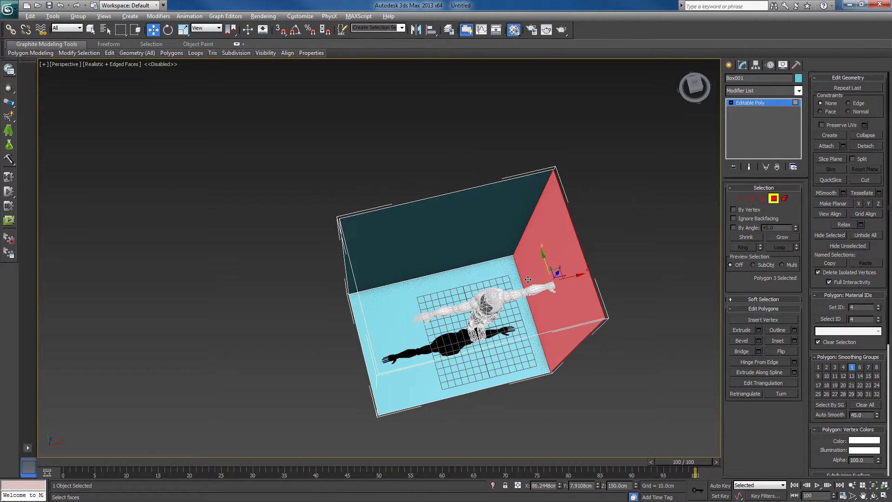
pyautogui.keyDown('alt'); pyautogui.moveTo(555, 271); pyautogui.dragTo(568, 273, button='middle'); pyautogui.keyUp('alt')
pyautogui.moveTo(575, 270); pyautogui.dragTo(605, 255)
pyautogui.keyDown('alt'); pyautogui.moveTo(605, 255); pyautogui.dragTo(460, 250, button='middle'); pyautogui.keyUp('alt')
pyautogui.click(460, 250)
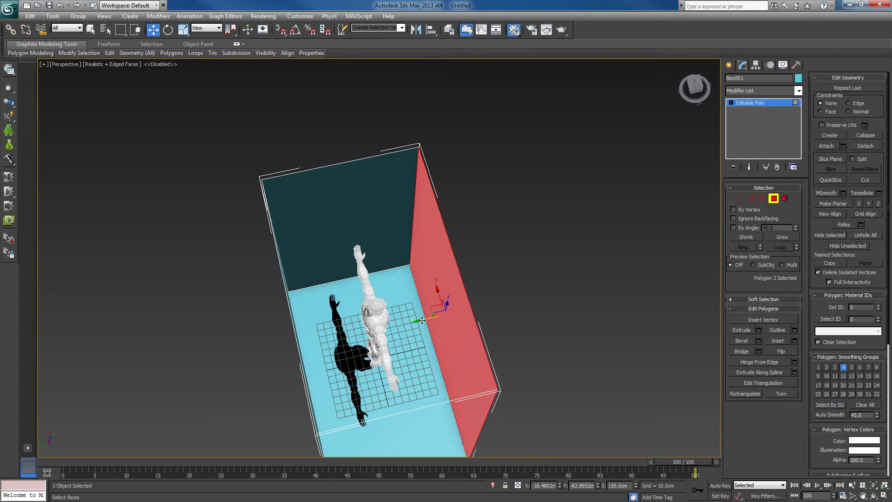
pyautogui.moveTo(426, 316); pyautogui.dragTo(503, 315)
pyautogui.keyDown('alt'); pyautogui.moveTo(463, 285); pyautogui.dragTo(518, 275, button='middle'); pyautogui.keyUp('alt')
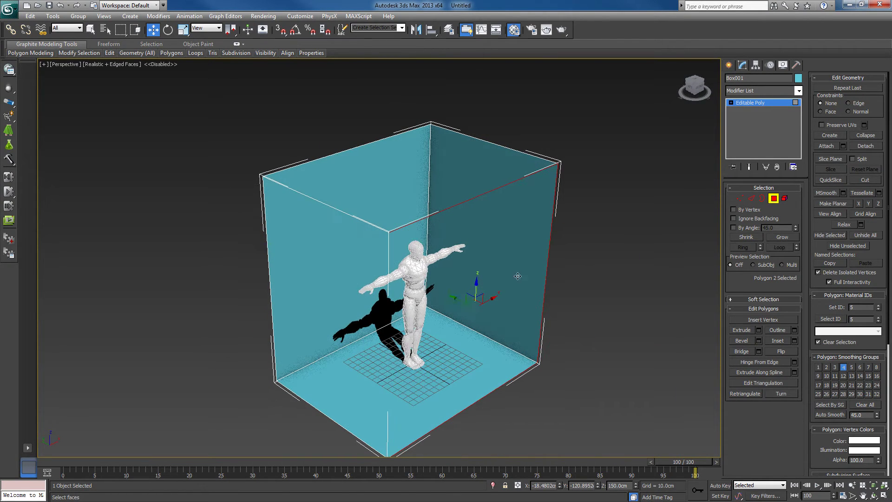
pyautogui.click(773, 198)
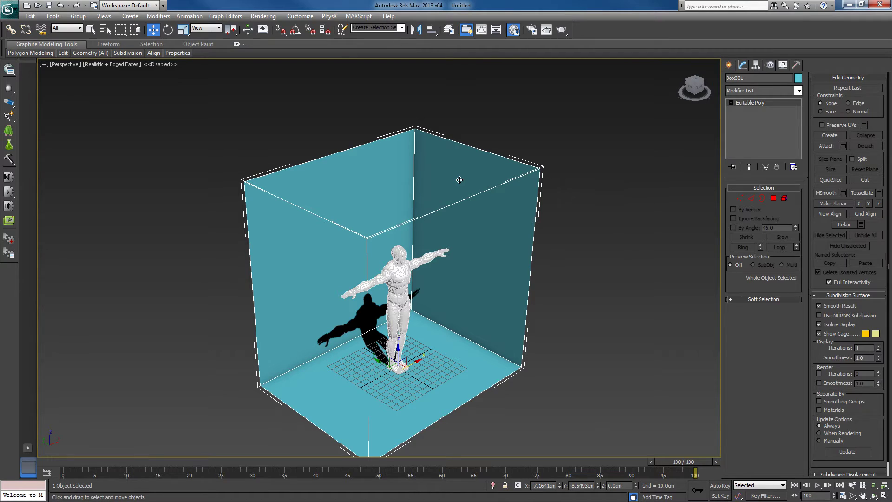
# Apply Reset XForm to the enlarged box and return to its modifier stack
pyautogui.click(795, 66)
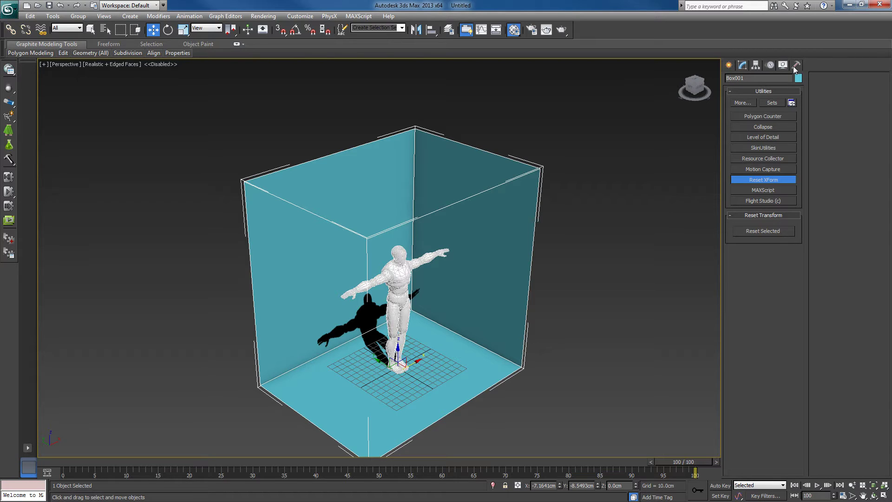
pyautogui.click(787, 231)
pyautogui.click(742, 65)
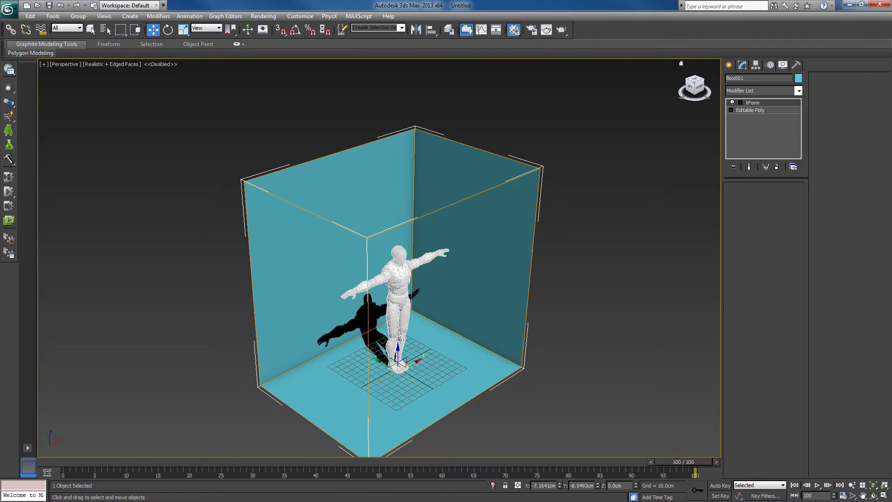
# Collapse the box's XForm modifier by converting the box to an editable poly
pyautogui.keyDown('alt'); pyautogui.moveTo(400, 339); pyautogui.dragTo(413, 231, button='middle'); pyautogui.keyUp('alt')
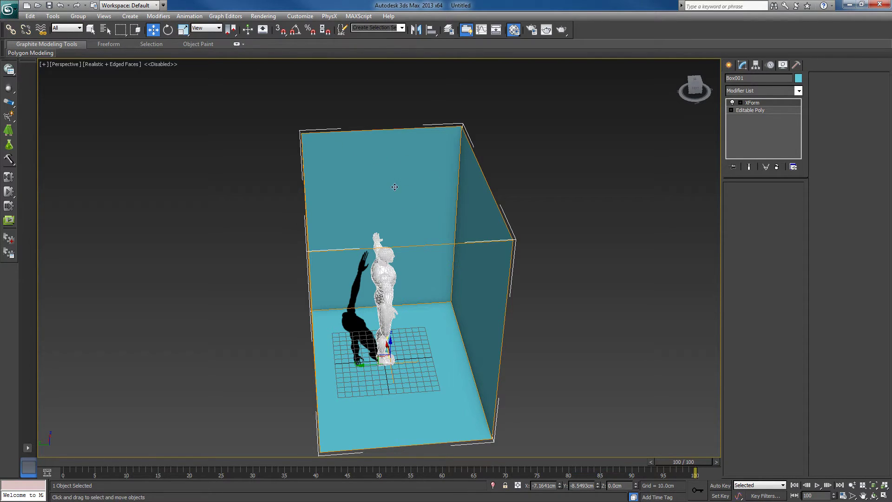
pyautogui.keyDown('alt'); pyautogui.moveTo(457, 314); pyautogui.dragTo(381, 300, button='middle'); pyautogui.keyUp('alt')
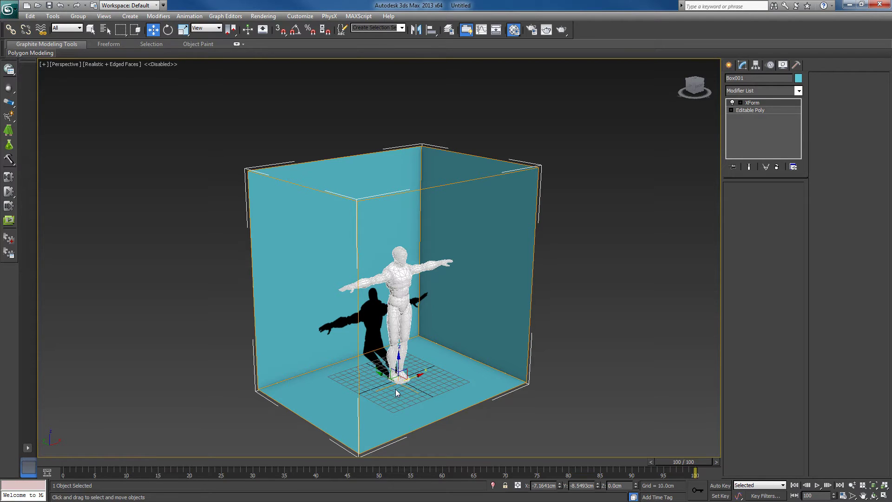
pyautogui.click(577, 251)
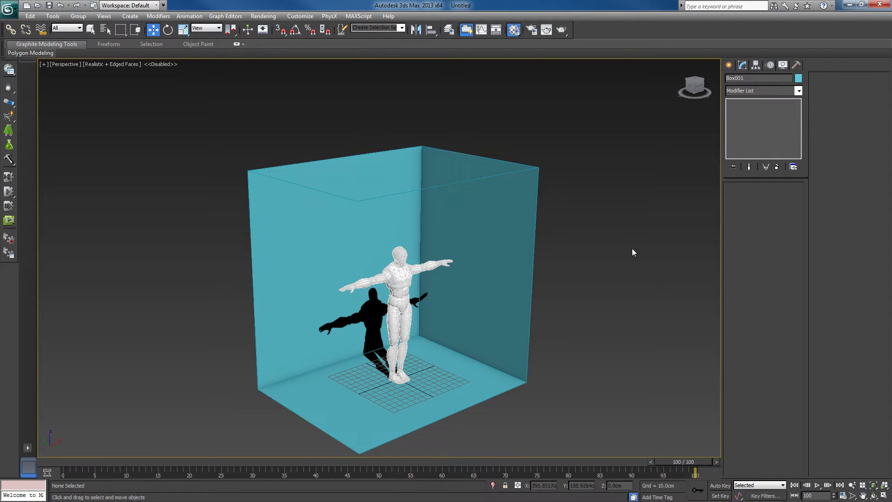
pyautogui.click(457, 202)
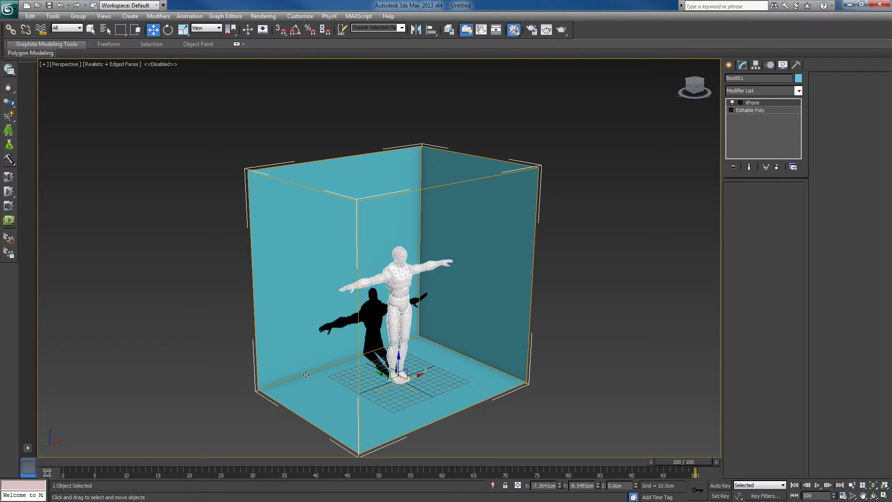
pyautogui.rightClick(469, 370)
pyautogui.moveTo(514, 456)
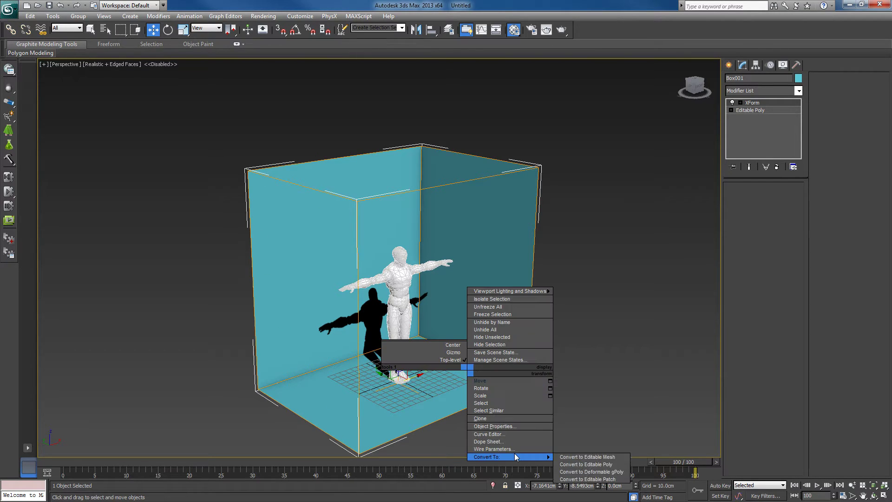
pyautogui.click(579, 464)
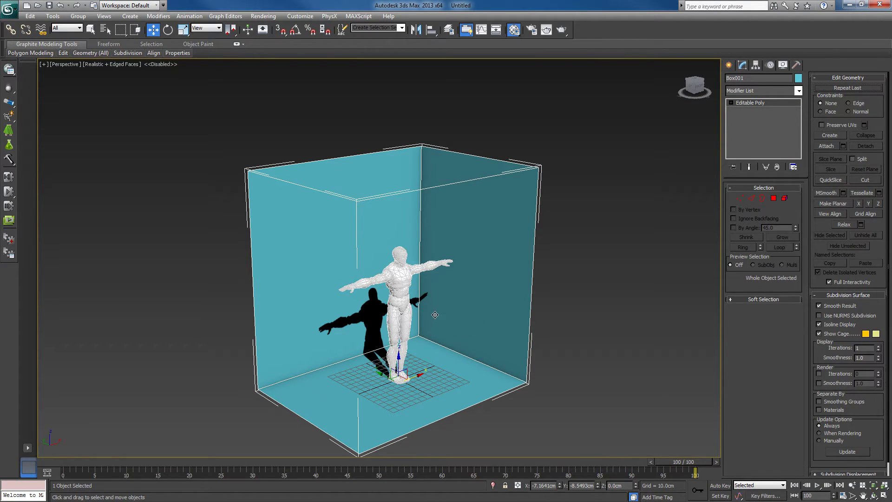
# Select both the box and the mannequin and start exporting only the selected objects
pyautogui.keyDown('alt'); pyautogui.moveTo(431, 305); pyautogui.dragTo(465, 294, button='middle'); pyautogui.keyUp('alt')
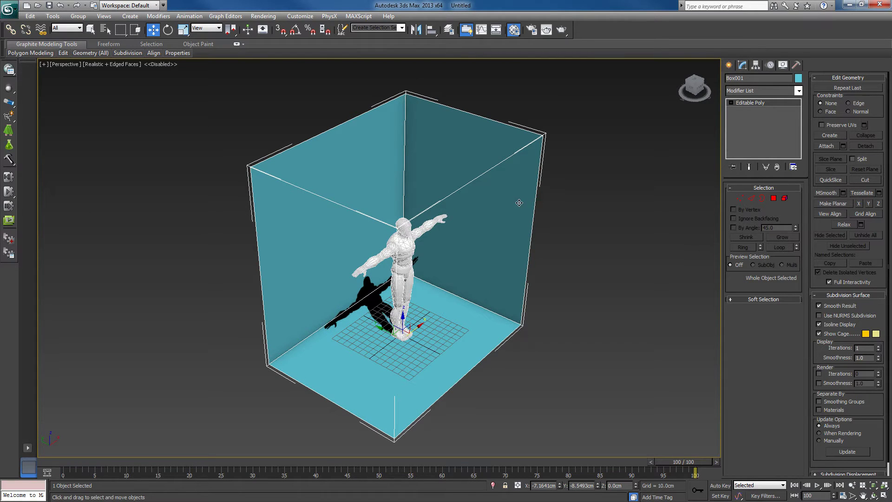
pyautogui.moveTo(525, 201); pyautogui.dragTo(511, 190)
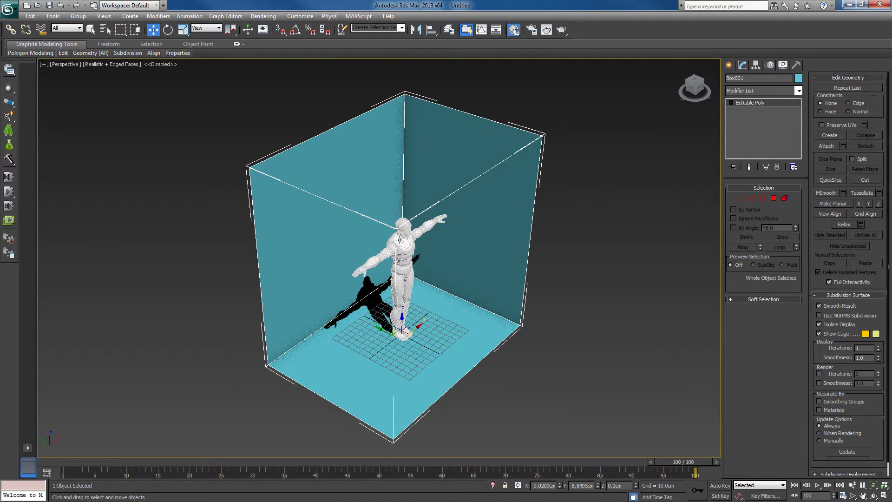
pyautogui.moveTo(345, 216); pyautogui.dragTo(342, 202, button='middle')
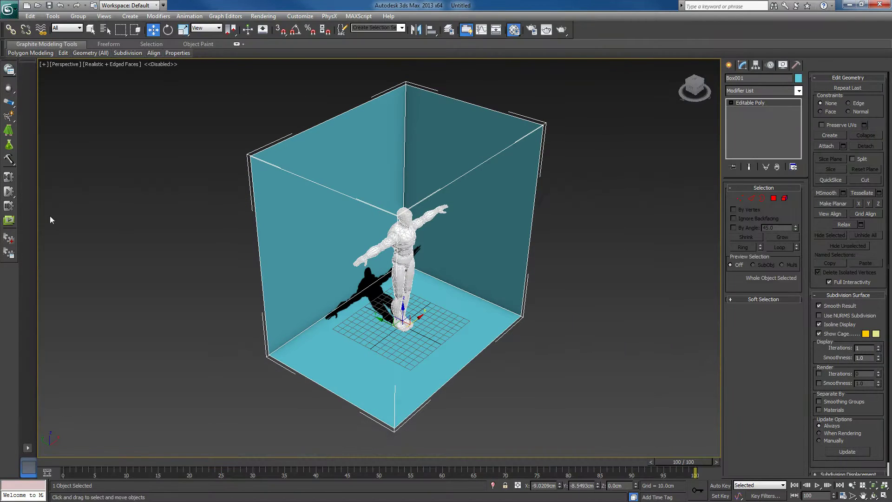
pyautogui.hotkey('ctrl', 'i')
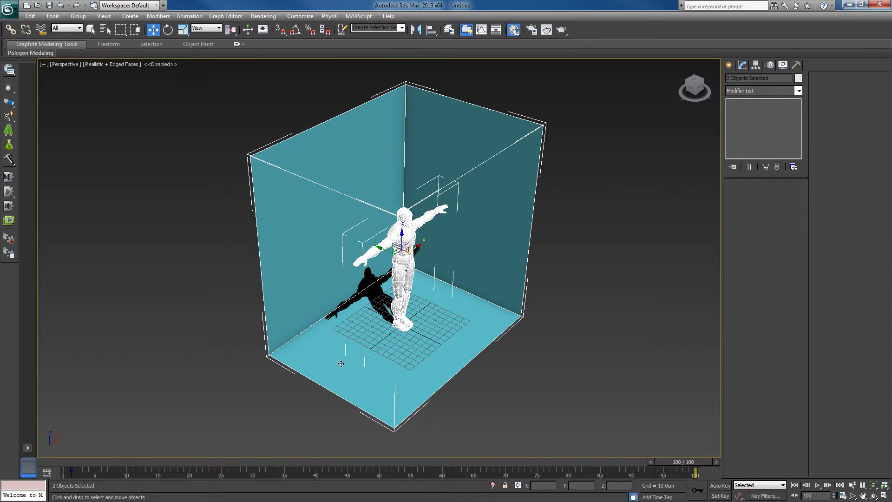
pyautogui.click(8, 9)
pyautogui.moveTo(41, 161)
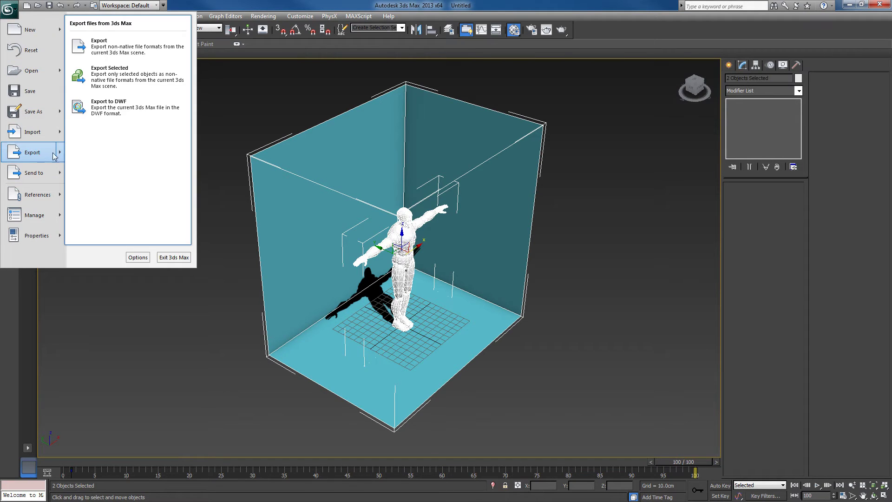
pyautogui.click(130, 82)
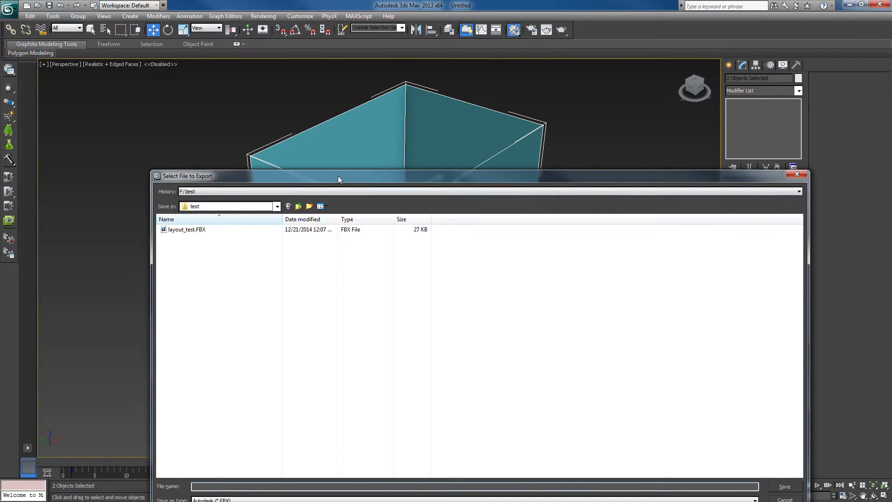
# Save the export over layout_test.FBX in the F:\test folder, accepting the current FBX export options
pyautogui.moveTo(339, 176); pyautogui.dragTo(366, 152)
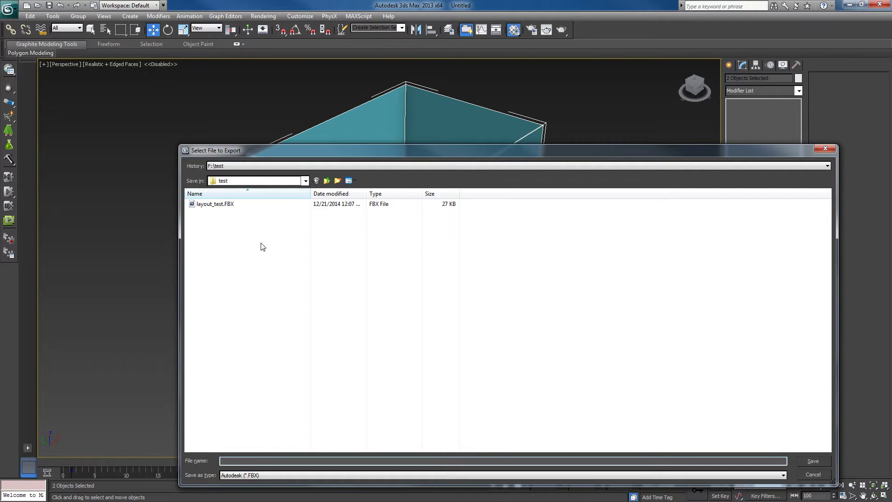
pyautogui.click(225, 204)
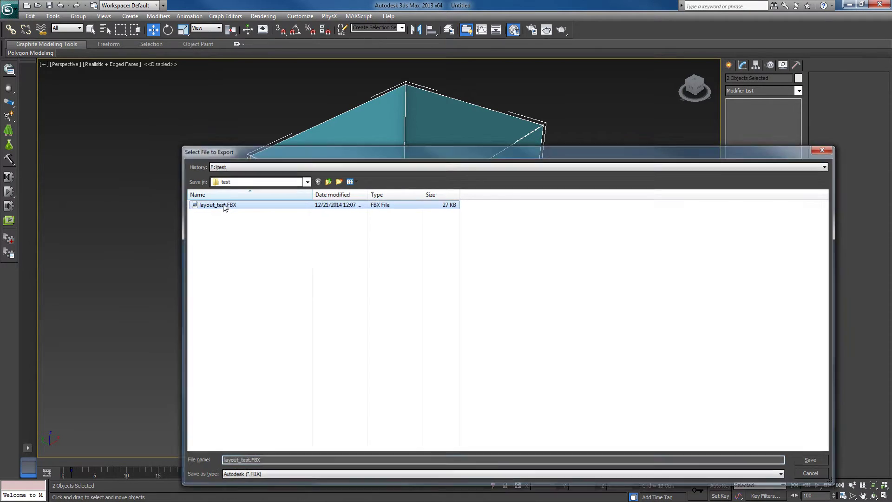
pyautogui.doubleClick(223, 205)
pyautogui.click(435, 289)
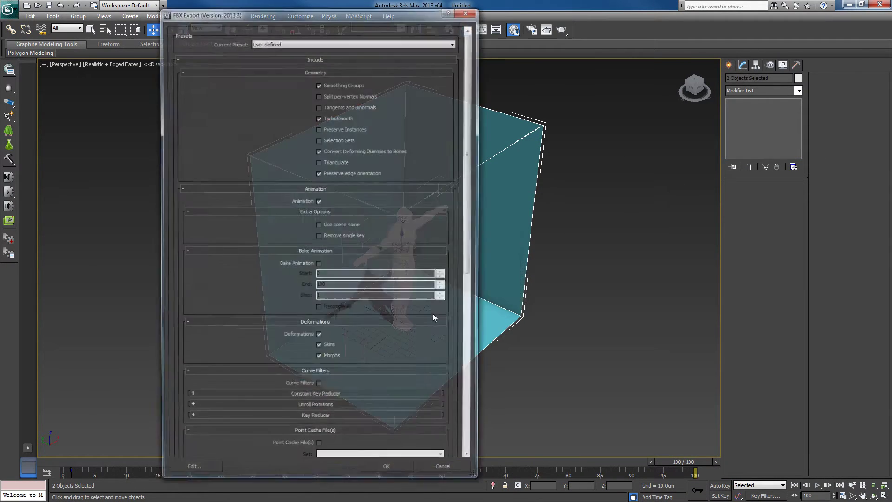
pyautogui.click(389, 470)
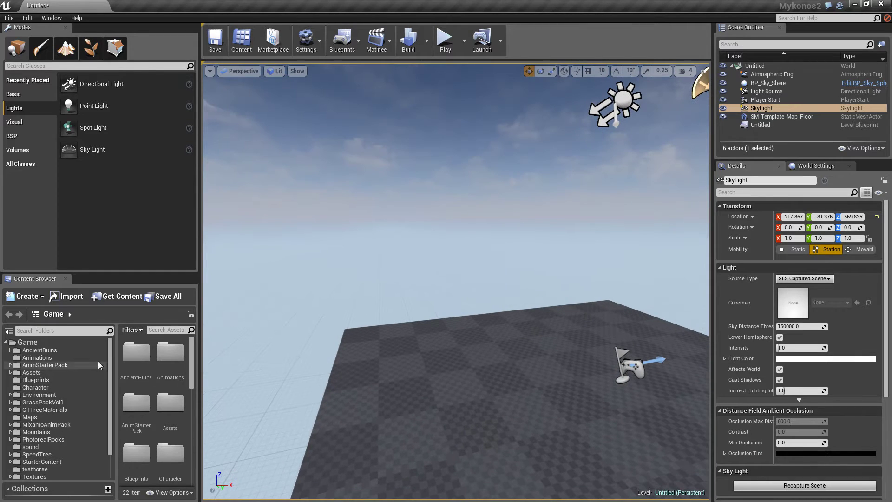
# In Unreal Editor, create a new folder named scap under the Game content folder
pyautogui.click(48, 341)
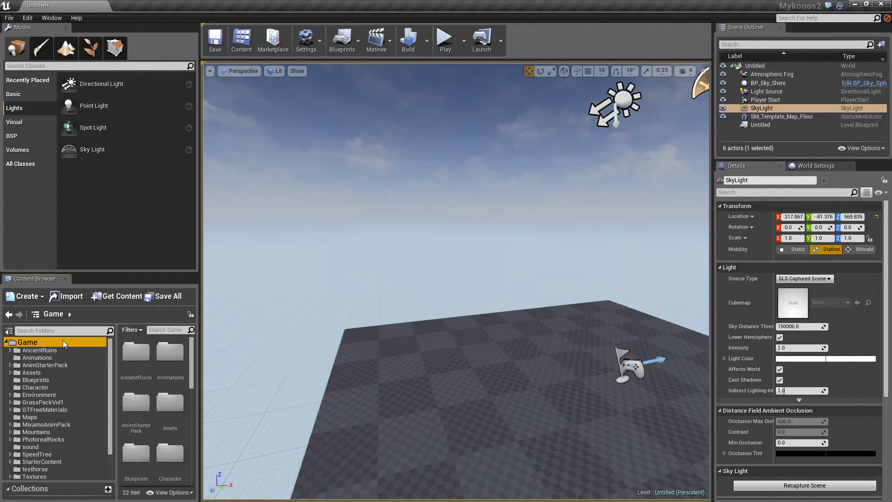
pyautogui.rightClick(61, 341)
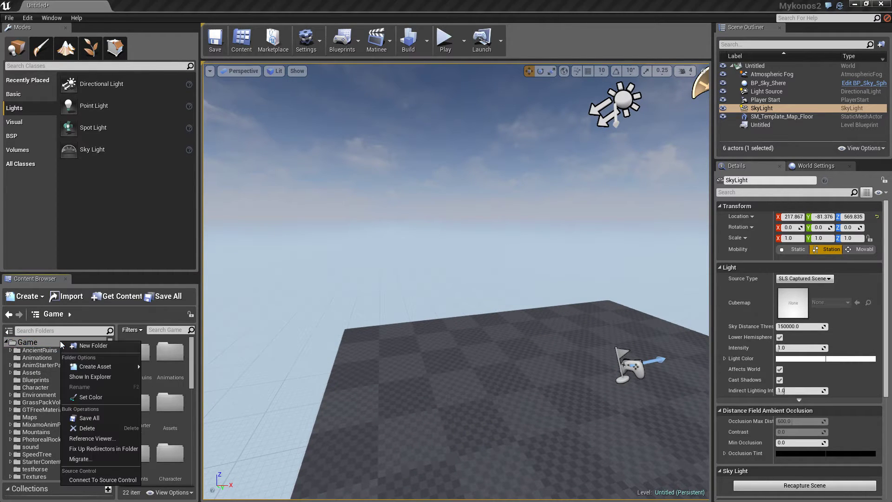
pyautogui.click(135, 346)
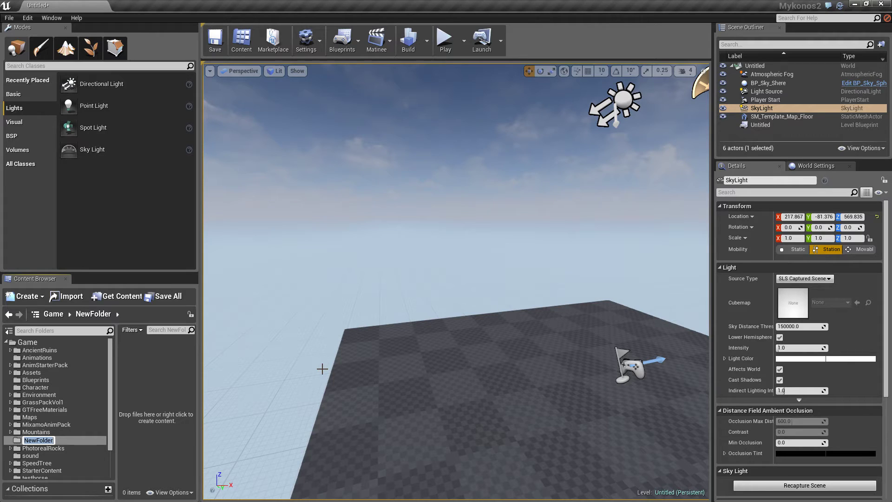
pyautogui.write('escap')
pyautogui.press('BackSpace')
pyautogui.press('BackSpace')
pyautogui.press('BackSpace')
pyautogui.press('BackSpace')
pyautogui.press('BackSpace')
pyautogui.write('c')
pyautogui.press('BackSpace')
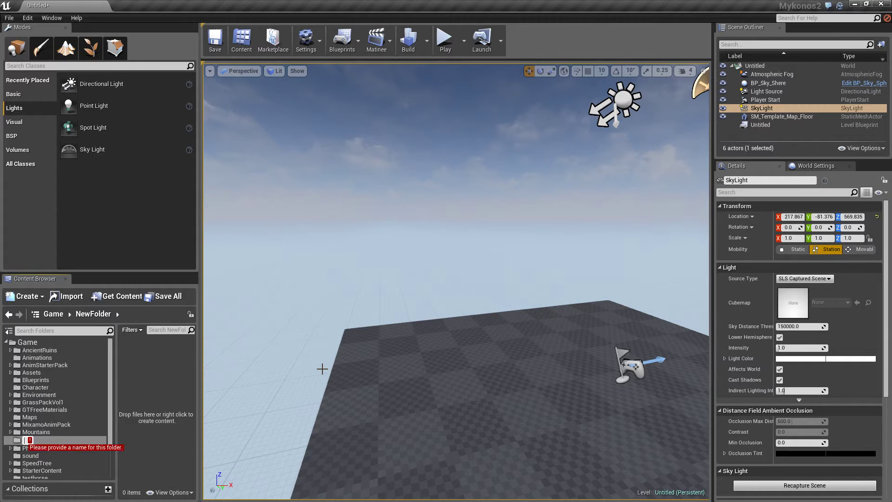
pyautogui.press('Escape')
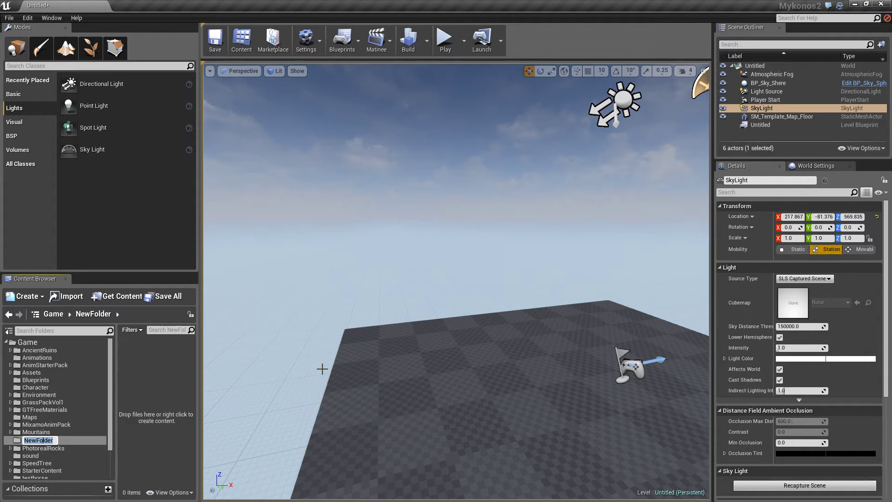
pyautogui.write('scap')
pyautogui.press('Return')
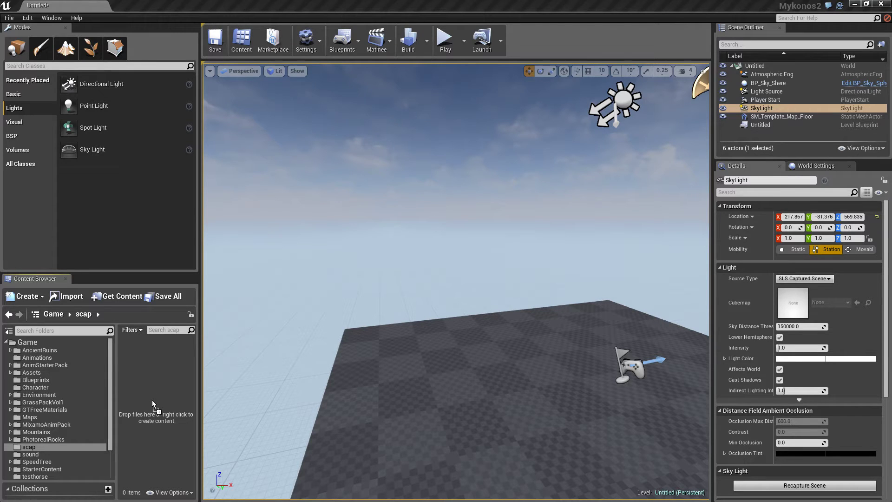
# Import layout_test.FBX with its materials and textures into the scap folder and place the mesh on the level's floor
pyautogui.moveTo(152, 400); pyautogui.dragTo(152, 400)
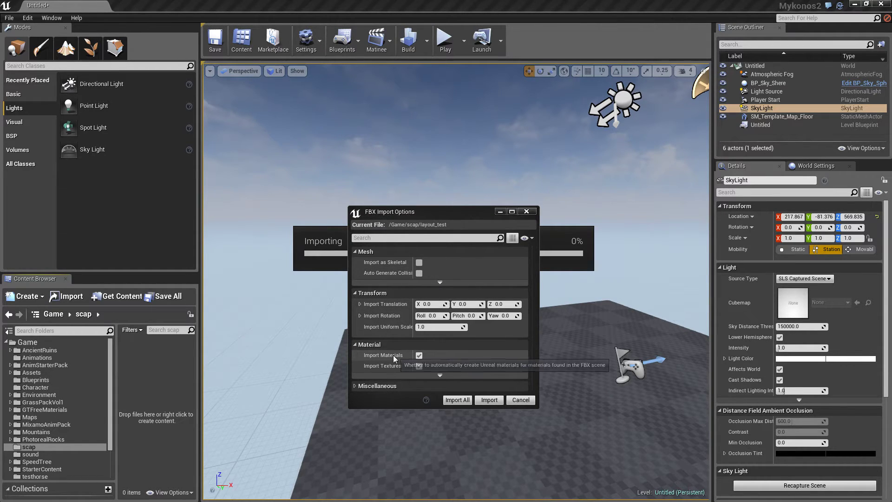
pyautogui.click(451, 398)
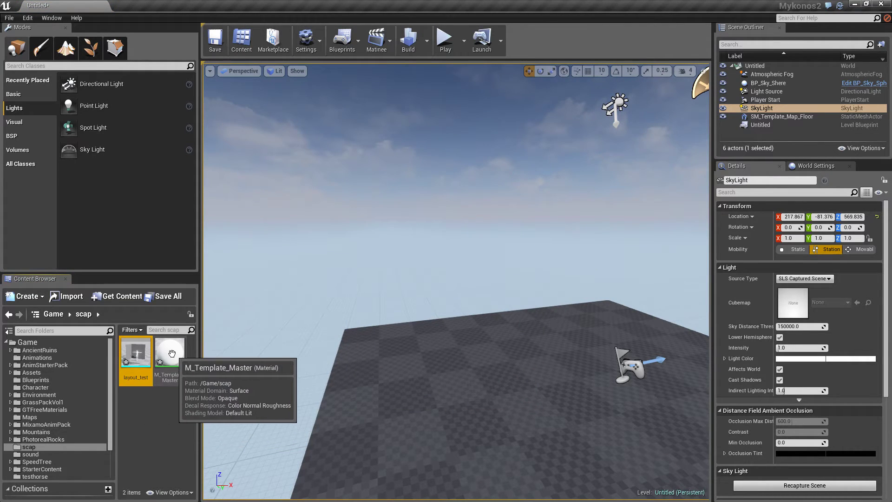
pyautogui.moveTo(136, 357); pyautogui.dragTo(543, 362)
pyautogui.moveTo(582, 419); pyautogui.dragTo(600, 417, button='right')
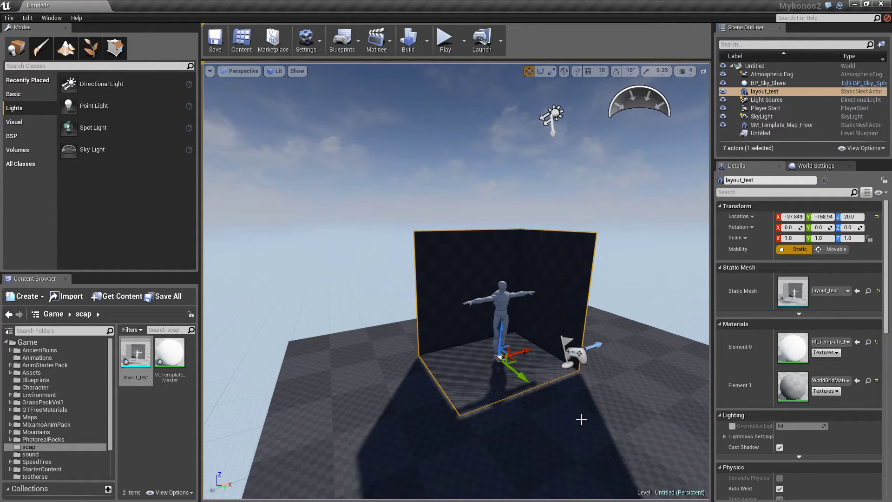
# Play the level and walk the character around the imported room and mannequin to compare their scale, then stop playing
pyautogui.click(446, 47)
pyautogui.press('w')
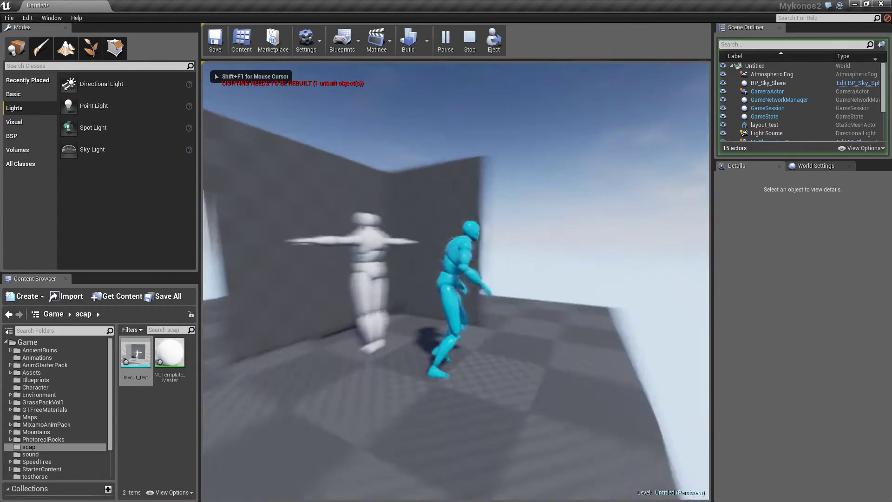
pyautogui.press('space')
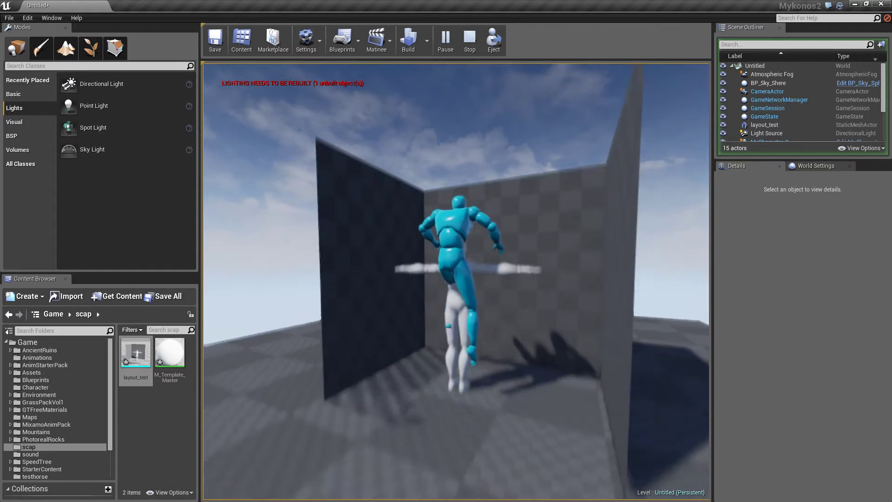
pyautogui.press('a')
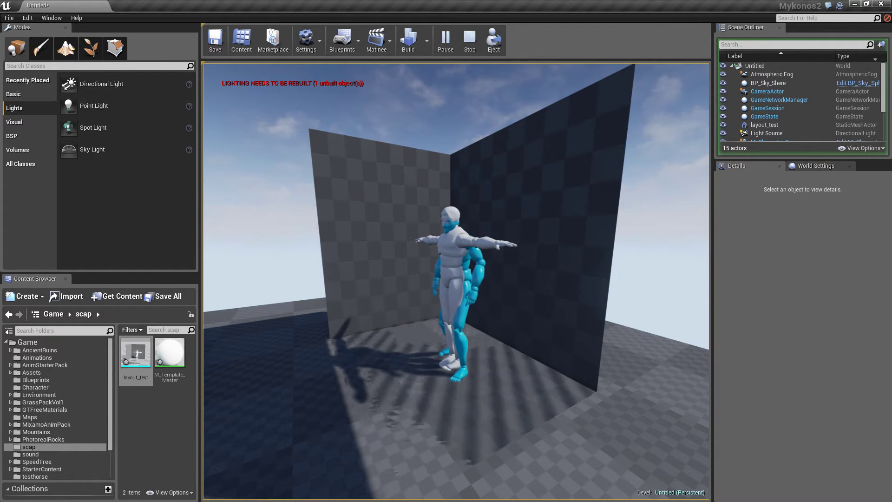
pyautogui.moveTo(456, 281)
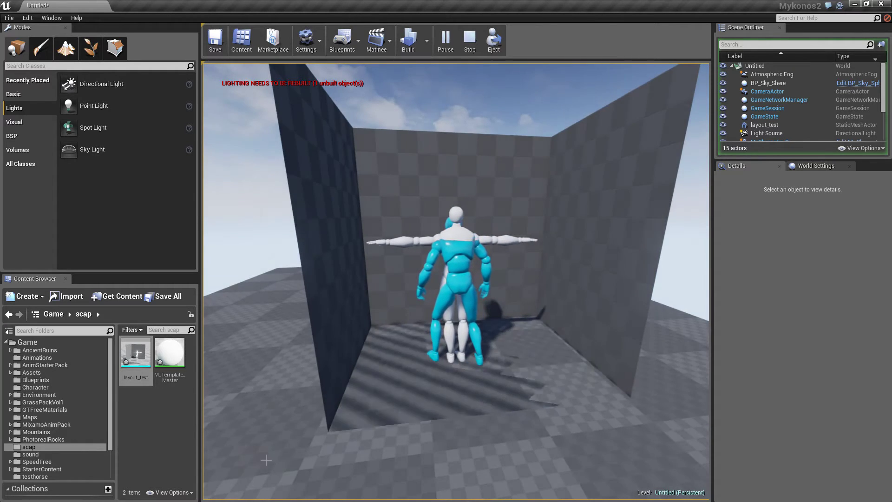
pyautogui.press('Escape')
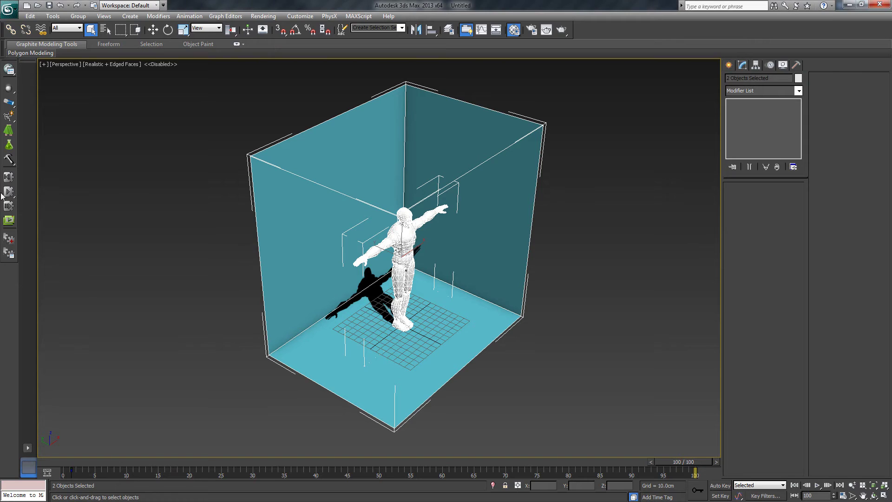
# Switch to 3ds Max and apply the bk_checker texture to the room box, leaving only the box selected
pyautogui.click(417, 251)
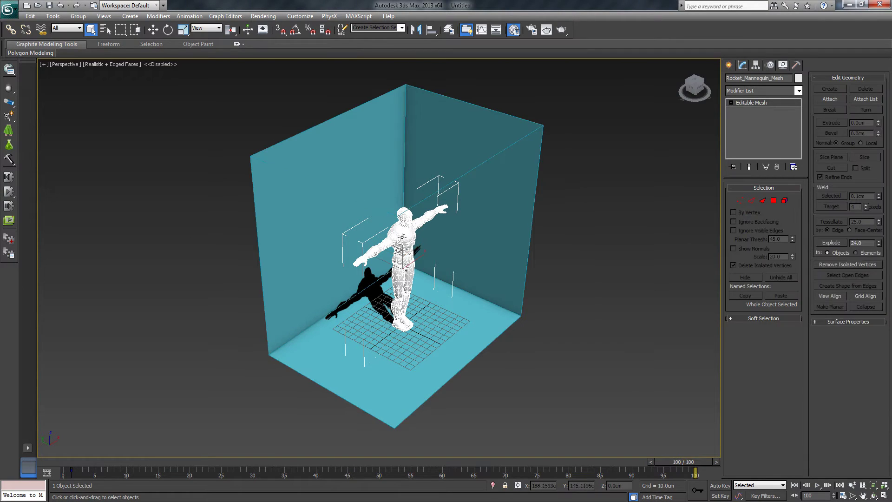
pyautogui.rightClick(400, 236)
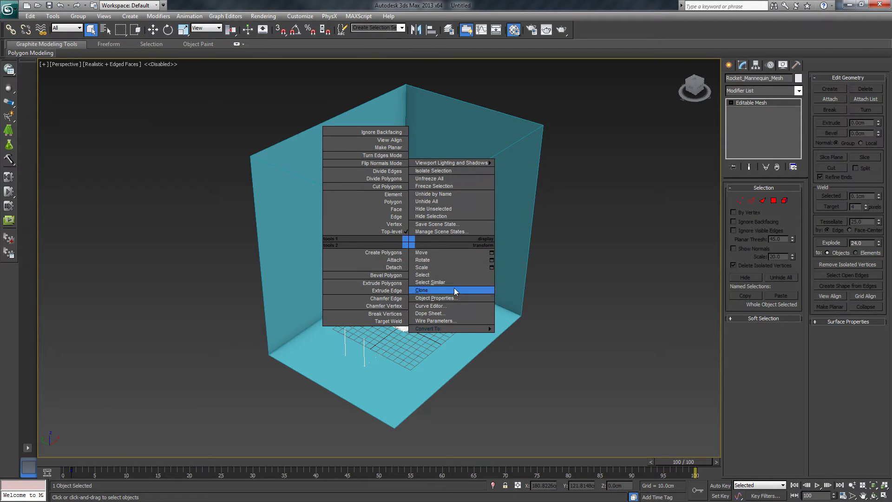
pyautogui.click(423, 200)
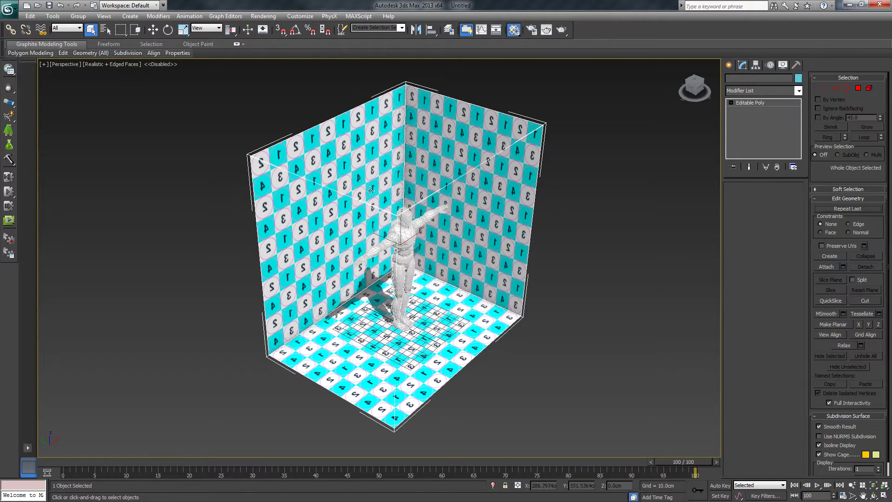
pyautogui.rightClick(539, 324)
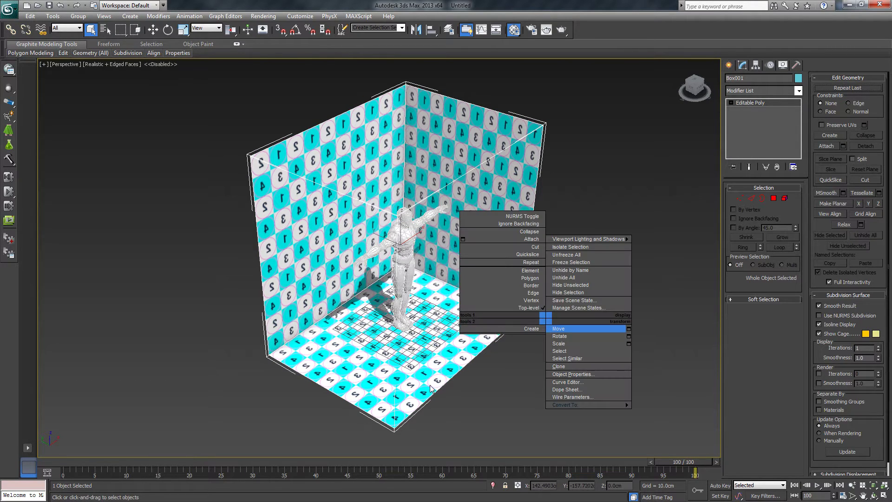
pyautogui.keyDown('alt'); pyautogui.moveTo(458, 357); pyautogui.dragTo(468, 341, button='middle'); pyautogui.keyUp('alt')
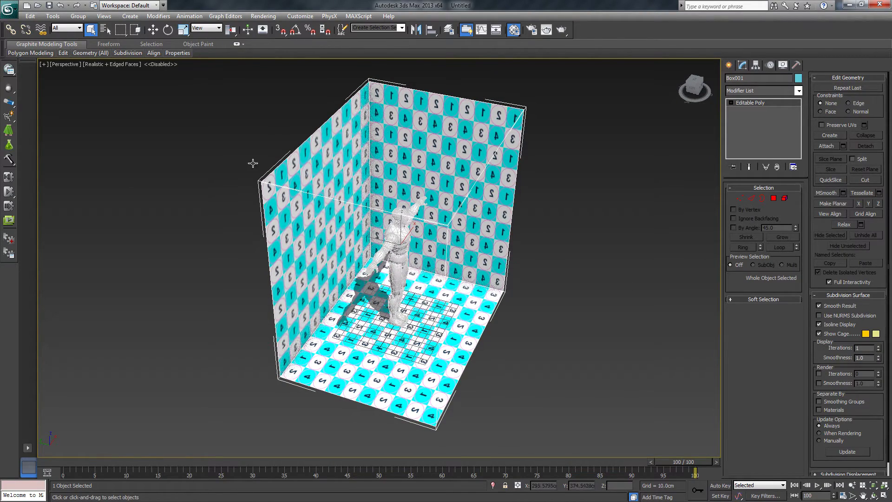
# Export only the selected box over F:\test\layout_test.FBX, replacing the file and accepting the current FBX export options
pyautogui.click(9, 9)
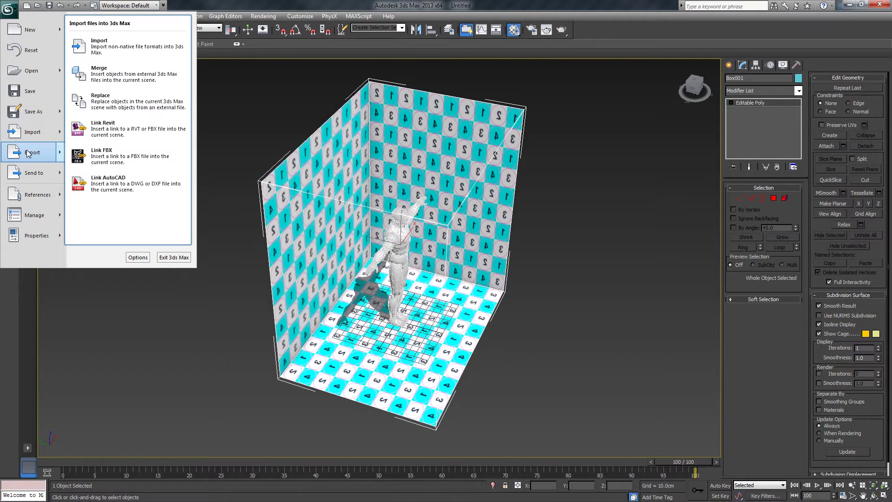
pyautogui.moveTo(29, 151)
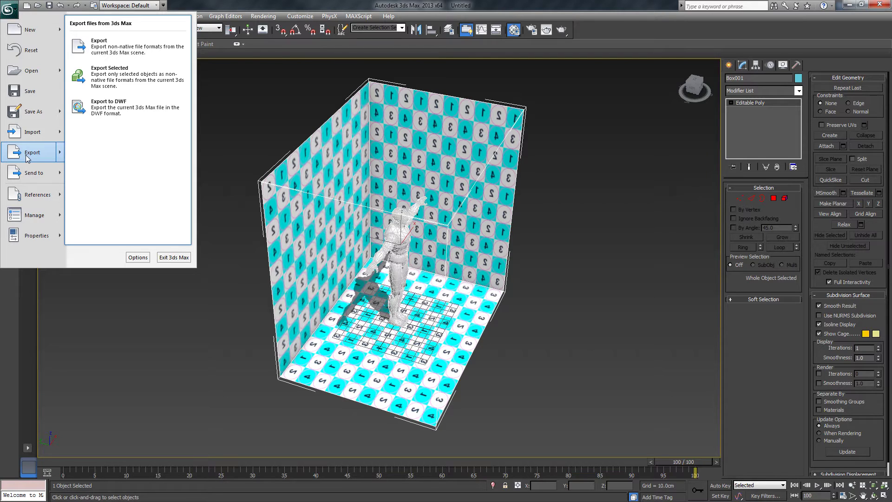
pyautogui.click(120, 77)
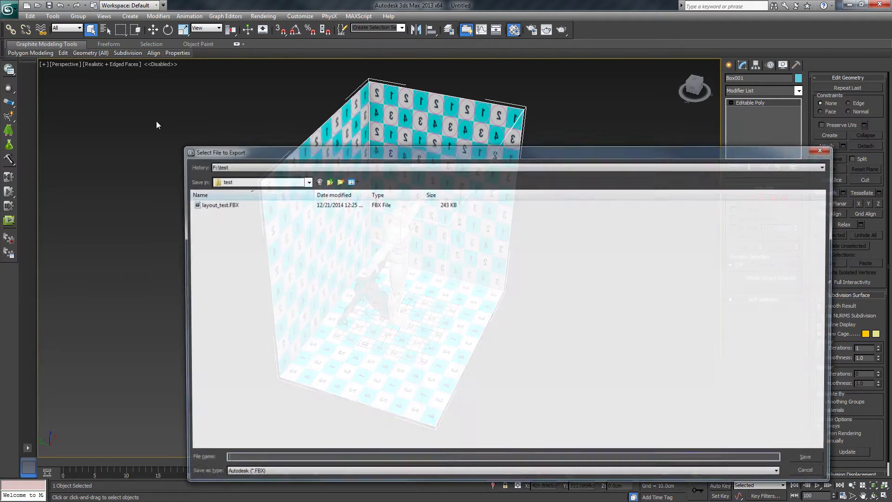
pyautogui.doubleClick(214, 203)
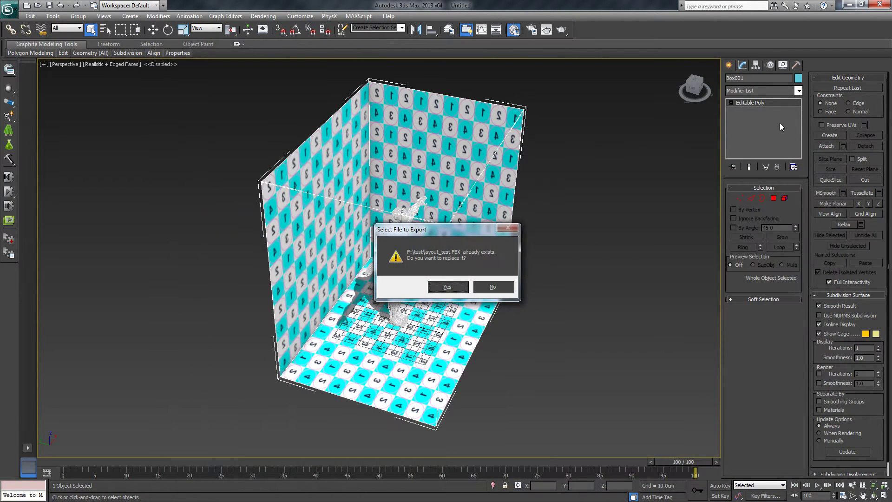
pyautogui.click(458, 288)
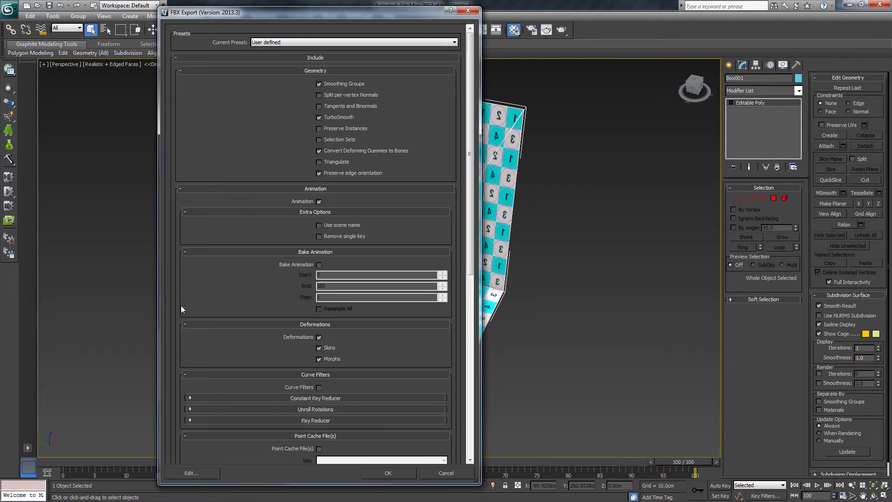
pyautogui.click(388, 472)
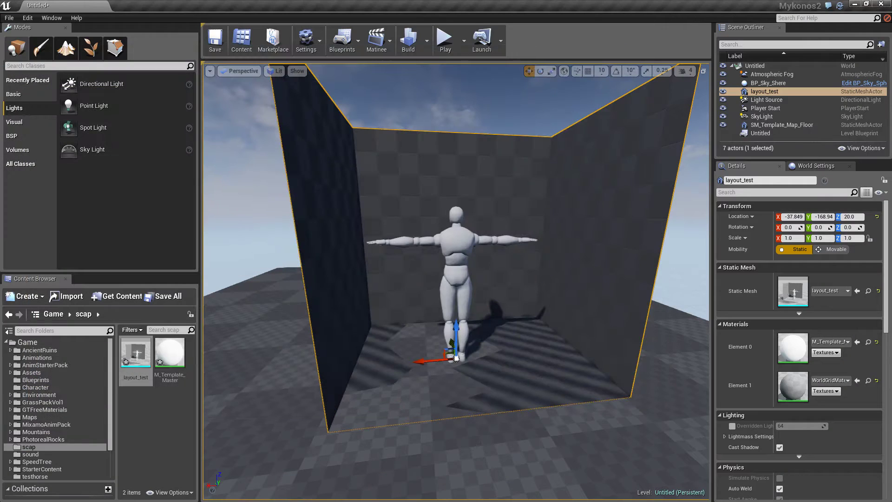
# Switch to Unreal Editor and reimport the layout_test static mesh from its source file
pyautogui.rightClick(134, 353)
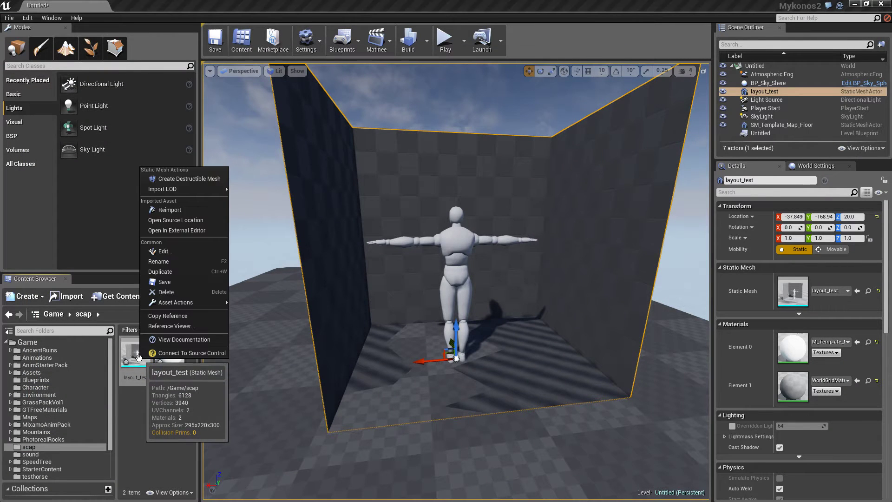
pyautogui.click(172, 210)
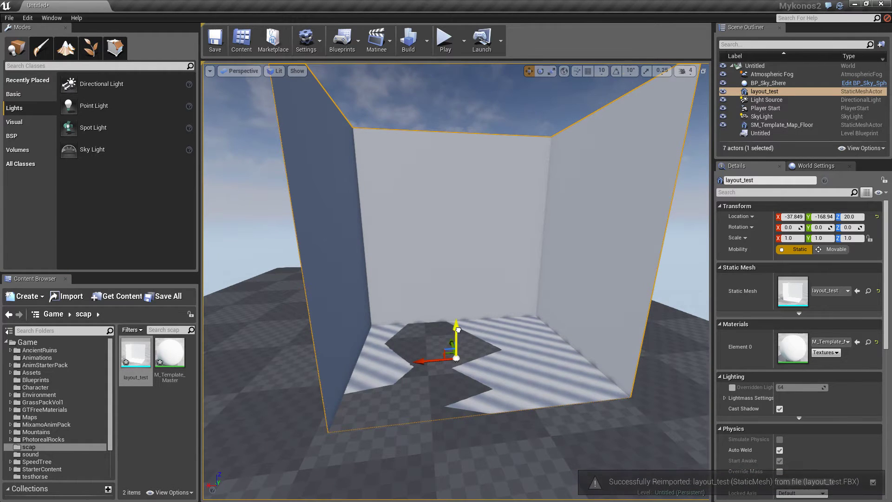
# Delete the placed layout_test actor from the level and both the layout_test and M_Template_Master assets from the scap folder
pyautogui.moveTo(456, 327); pyautogui.dragTo(457, 308)
pyautogui.press('Delete')
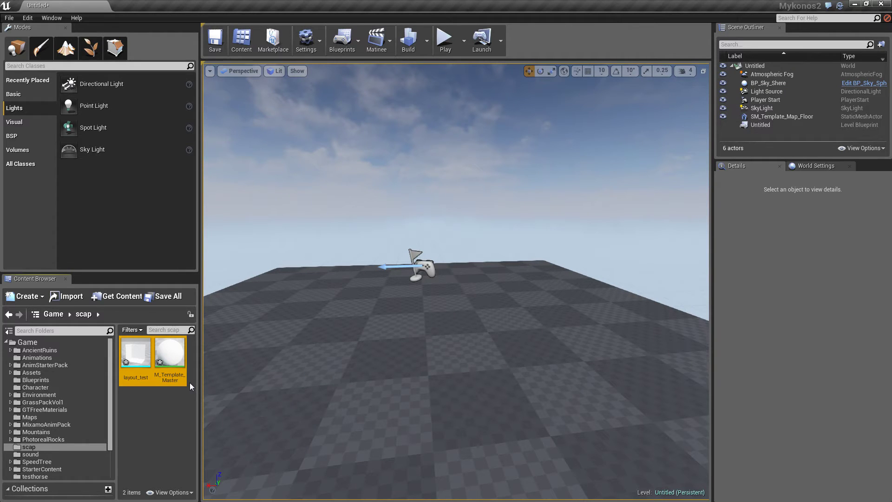
pyautogui.press('Delete')
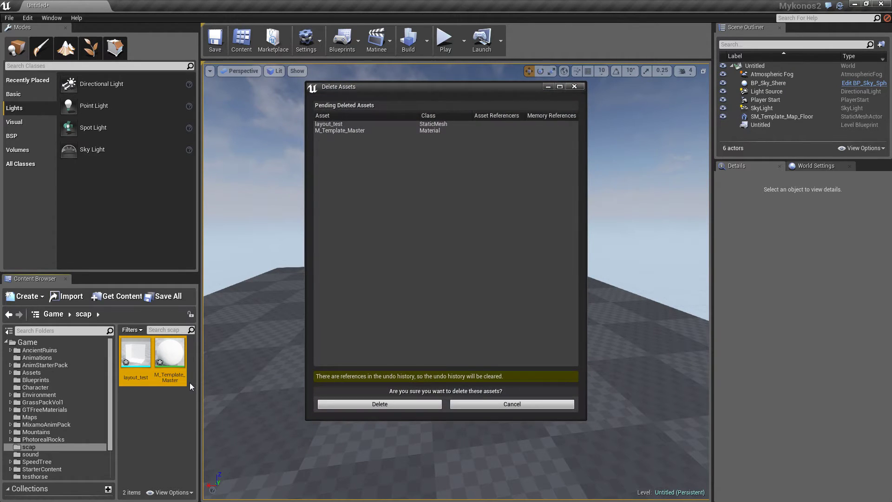
pyautogui.click(377, 405)
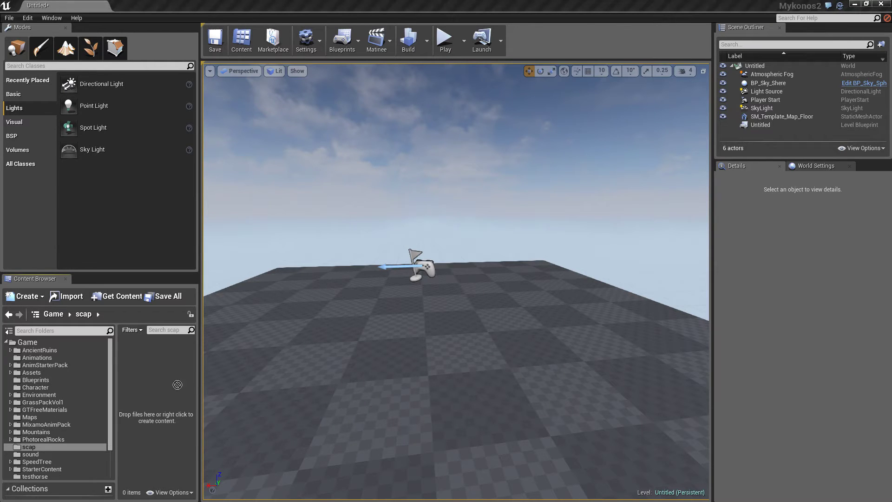
# Import the re-exported layout_test.FBX with its material and checker texture into scap and place the room in the level
pyautogui.moveTo(177, 385); pyautogui.dragTo(178, 385)
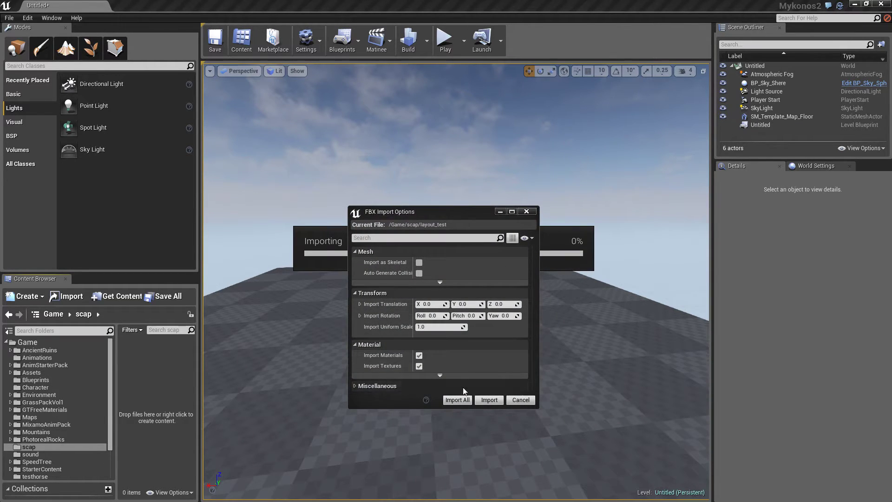
pyautogui.click(460, 400)
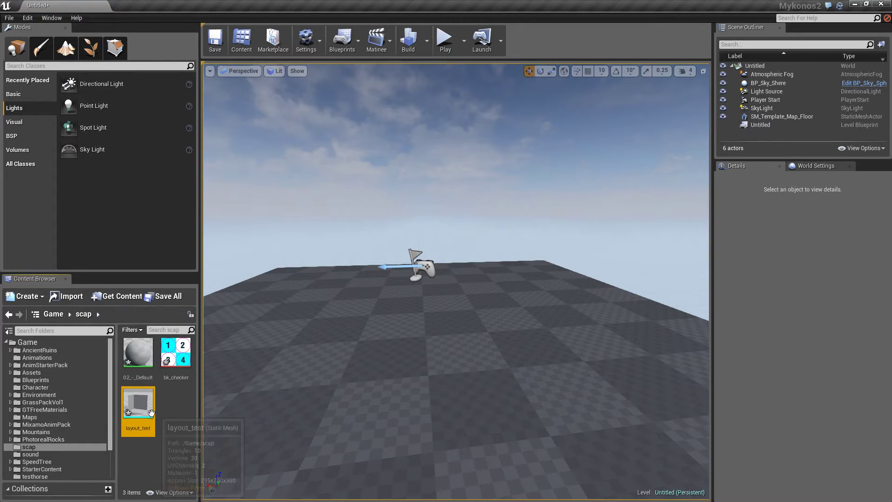
pyautogui.moveTo(139, 403); pyautogui.dragTo(399, 338)
pyautogui.moveTo(409, 409)
pyautogui.mouseDown(button='right')
pyautogui.moveTo(439, 411)
pyautogui.moveTo(409, 409)
pyautogui.mouseUp(button='right')
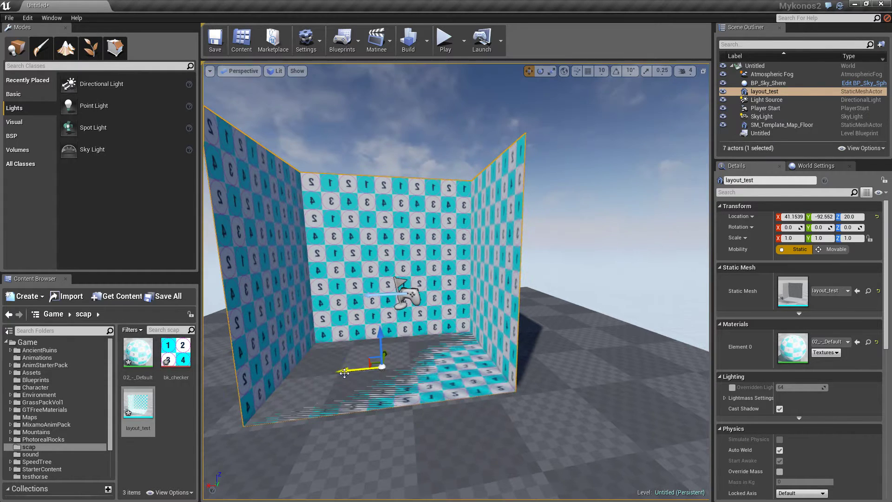
# Play the level and run the character through the checkered room to examine its scale and wall collision, then stop playing
pyautogui.click(445, 38)
pyautogui.click(455, 281)
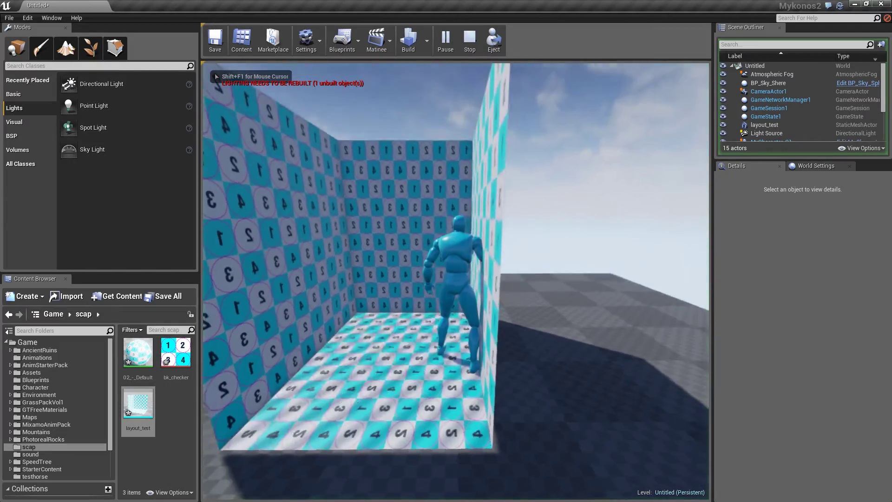
pyautogui.press('w')
pyautogui.press('w')
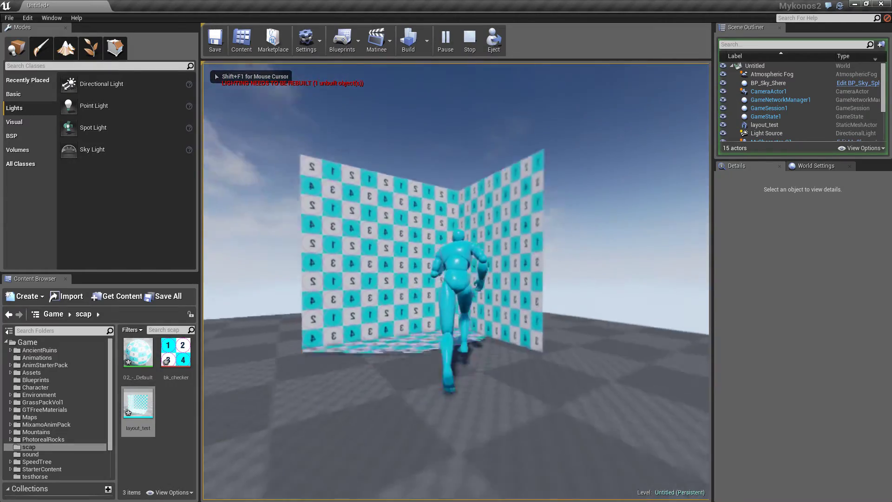
pyautogui.press('w')
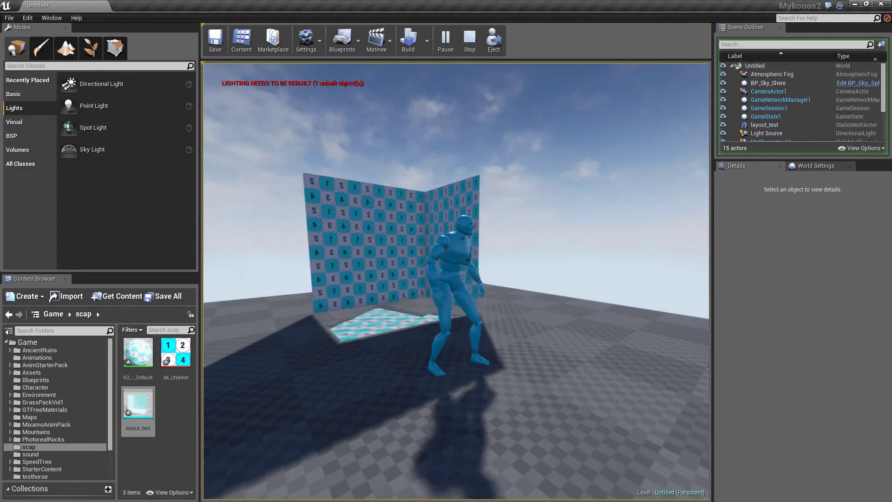
pyautogui.press('Escape')
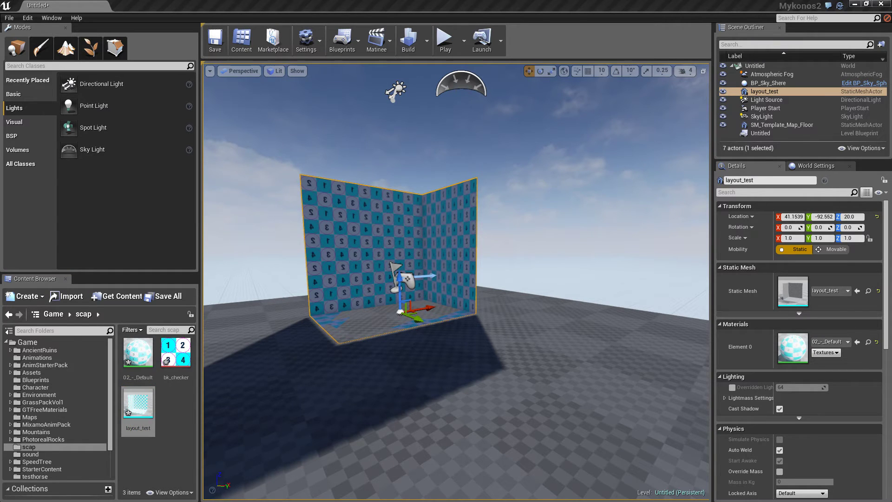
# Set the layout_test mesh's collision complexity to Use Complex Collision As Simple and its light map resolution to 1024
pyautogui.doubleClick(138, 403)
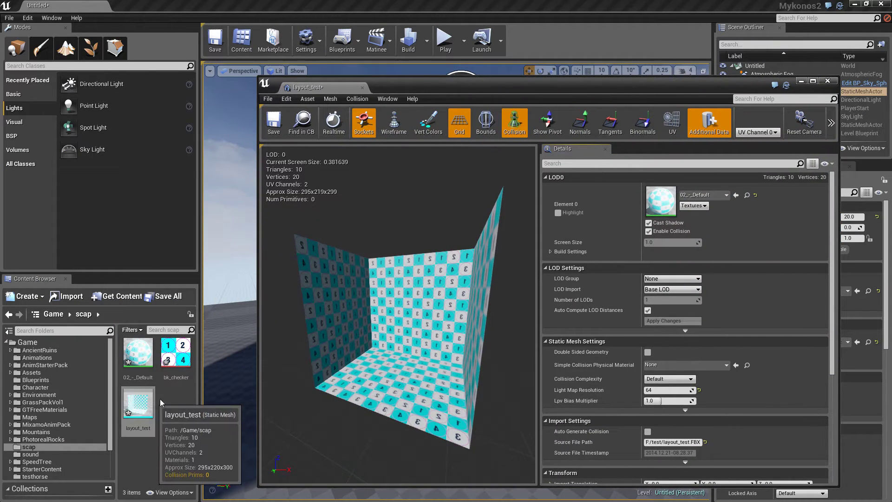
pyautogui.click(694, 381)
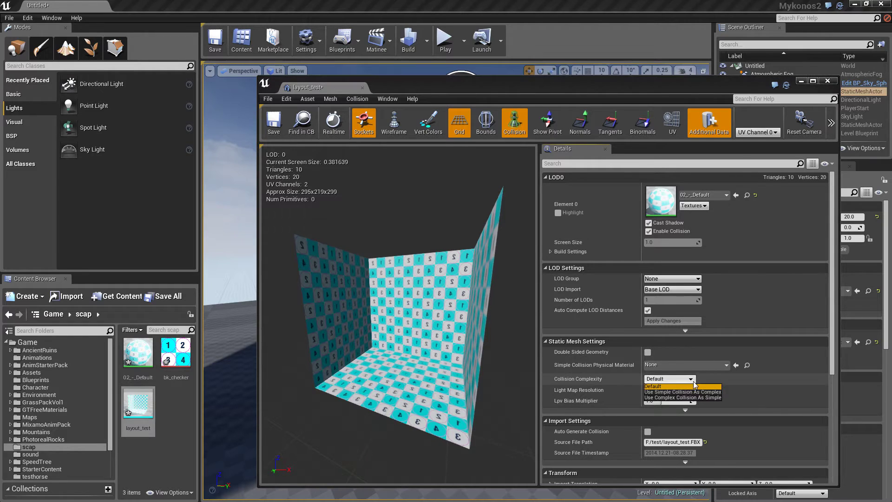
pyautogui.click(683, 397)
pyautogui.click(669, 391)
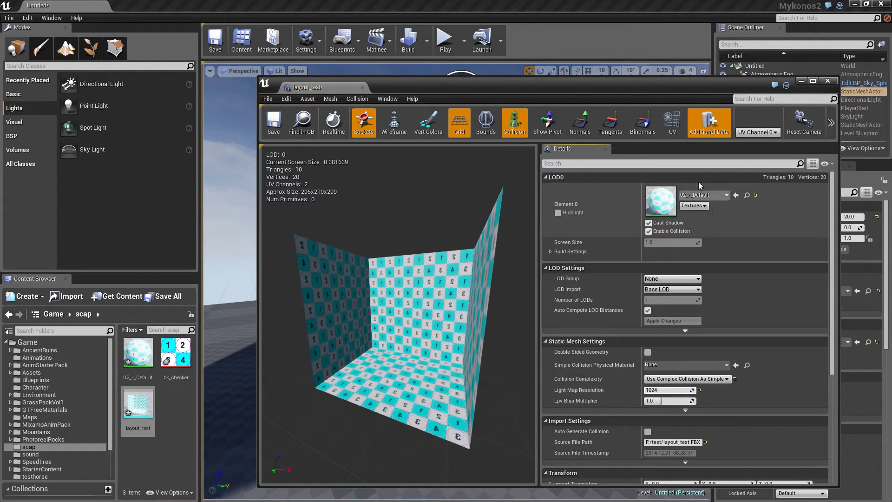
pyautogui.moveTo(644, 89); pyautogui.dragTo(0, 132)
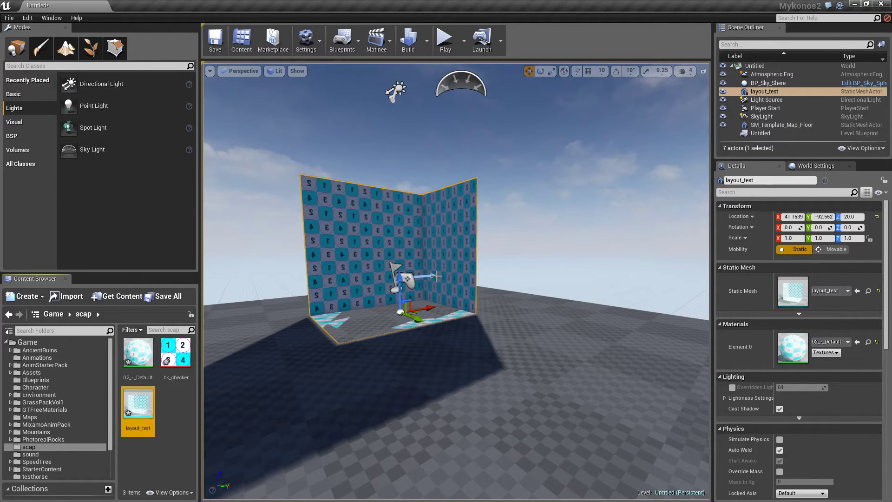
# Play the level and run and jump the character around the room to examine its collision and floor, then stop playing
pyautogui.moveTo(421, 330); pyautogui.dragTo(403, 308, button='right')
pyautogui.moveTo(403, 394); pyautogui.dragTo(388, 420, button='right')
pyautogui.click(445, 40)
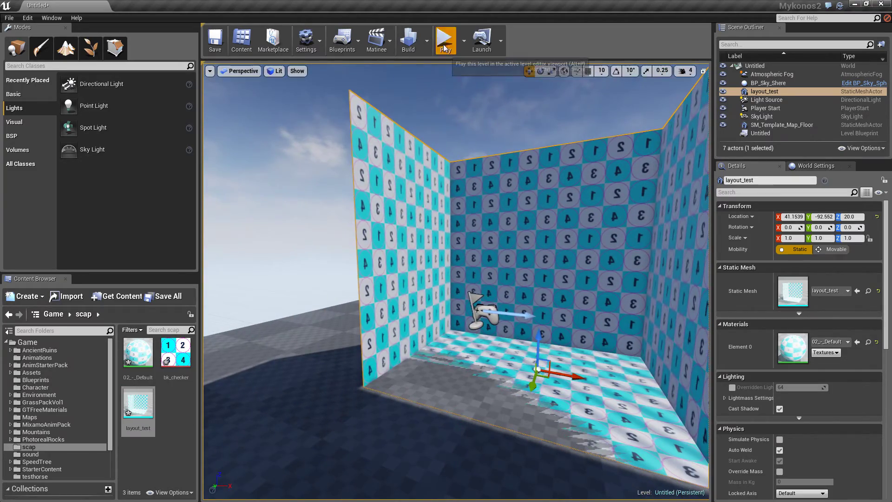
pyautogui.press('w')
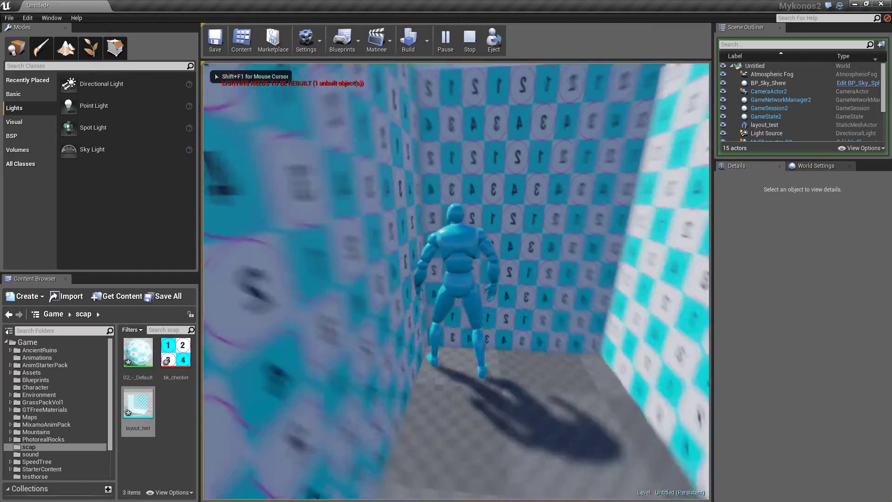
pyautogui.press('space')
pyautogui.press('w')
pyautogui.press('space')
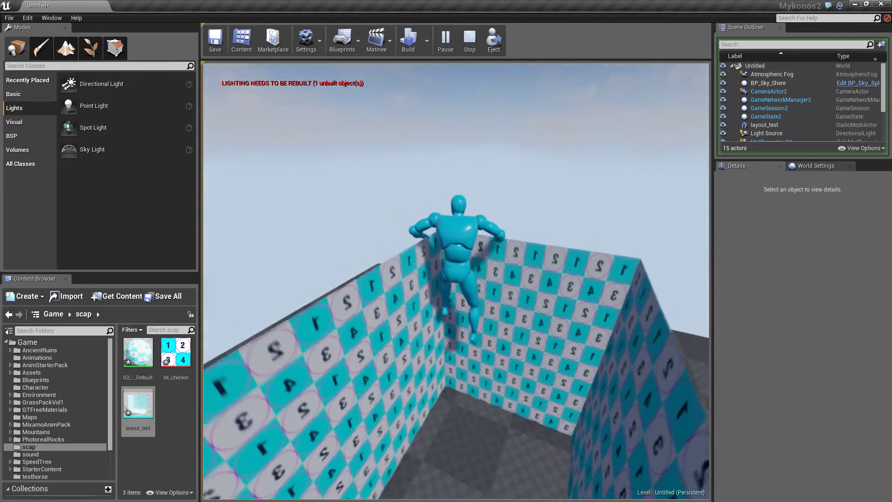
pyautogui.press('Escape')
# Delete the SM_Template_Map_Floor actor from the level and select the SkyLight
pyautogui.press('w')
pyautogui.moveTo(645, 366); pyautogui.dragTo(394, 363, button='right')
pyautogui.moveTo(632, 348); pyautogui.dragTo(531, 334, button='right')
pyautogui.click(532, 337)
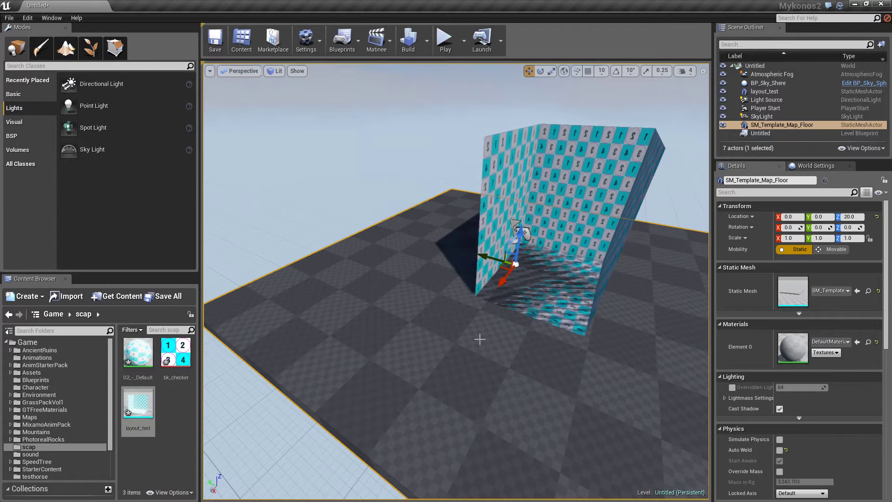
pyautogui.press('Delete')
pyautogui.moveTo(479, 339); pyautogui.dragTo(557, 223, button='right')
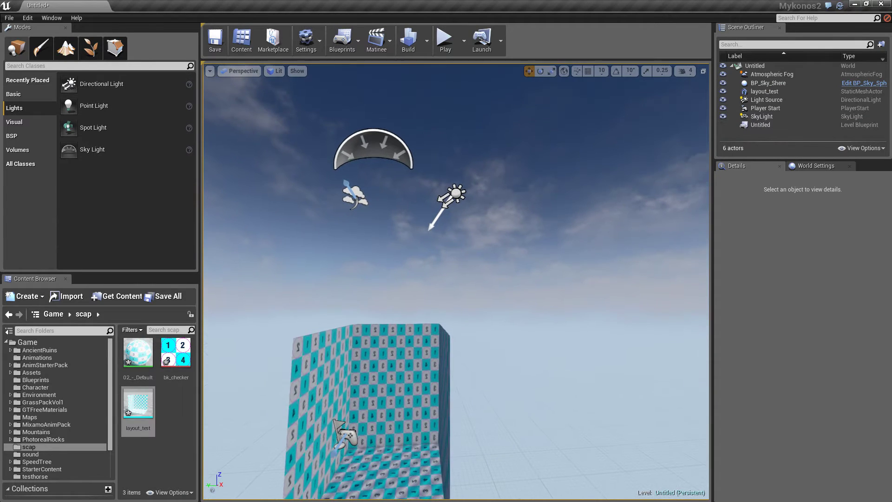
pyautogui.click(360, 143)
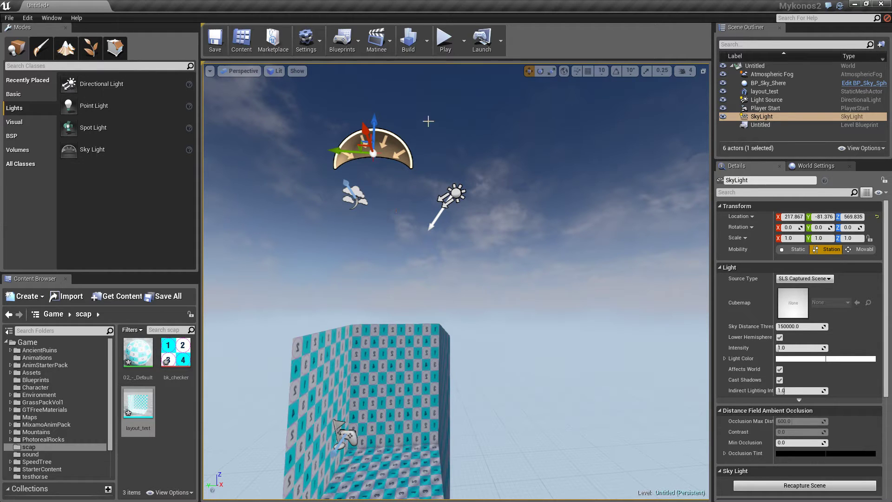
# Play the level without the template floor, run and jump the character to examine the room's scale and collision, and stop playing
pyautogui.click(444, 38)
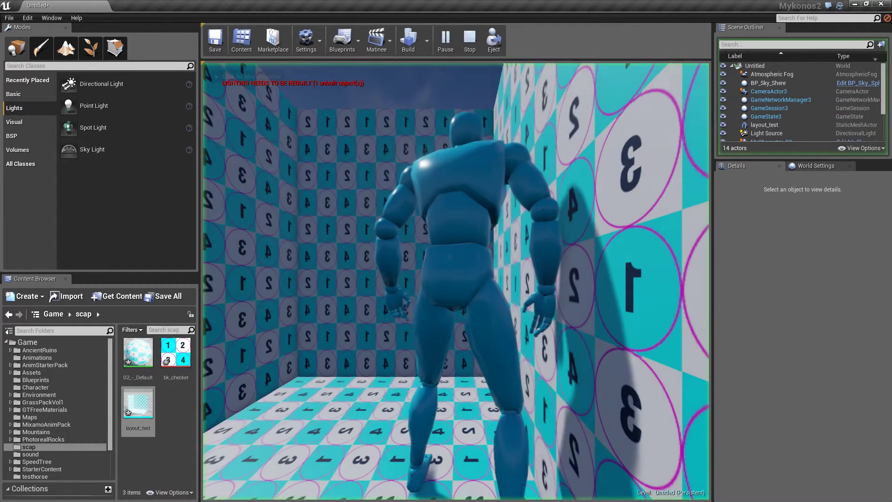
pyautogui.click(449, 257)
pyautogui.press('w')
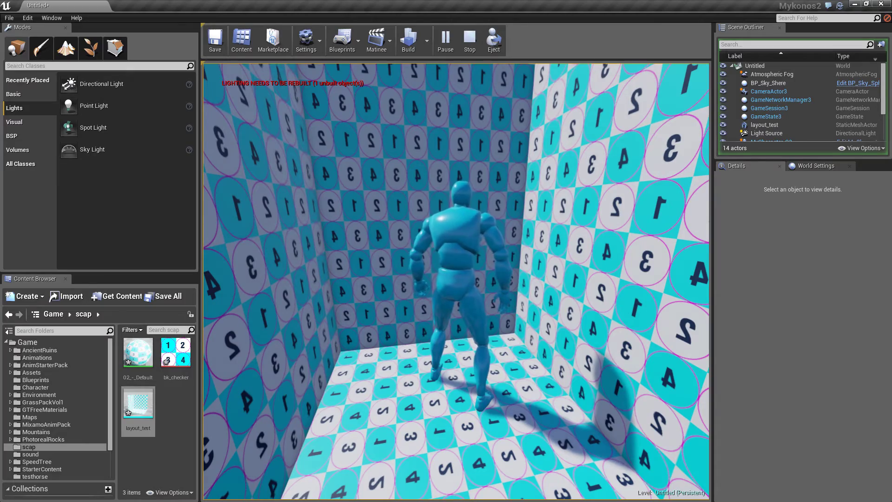
pyautogui.press('w')
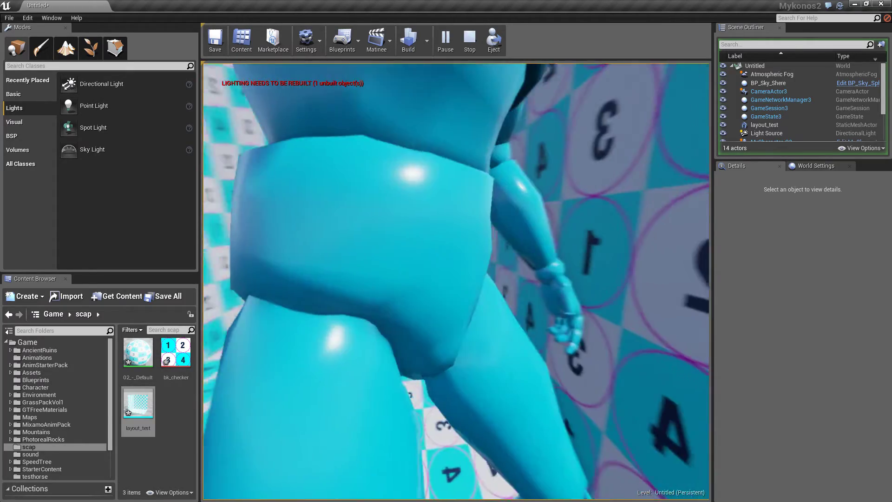
pyautogui.press('w')
pyautogui.press('w')
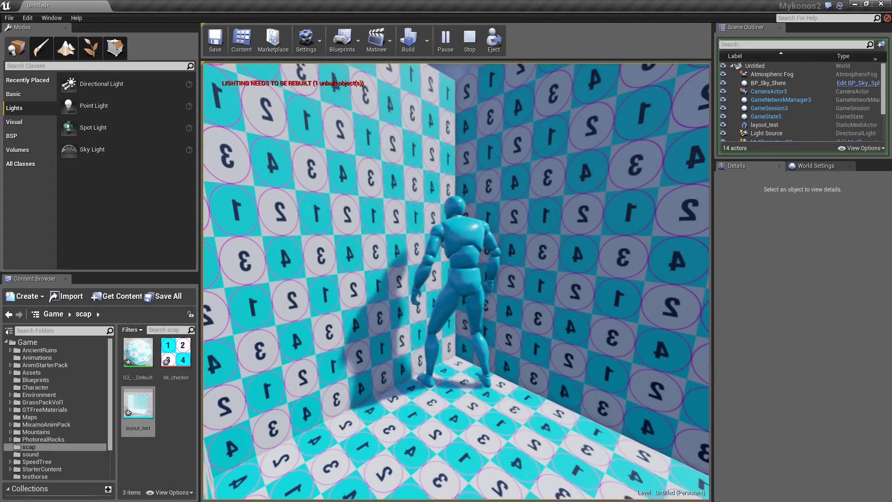
pyautogui.press('w')
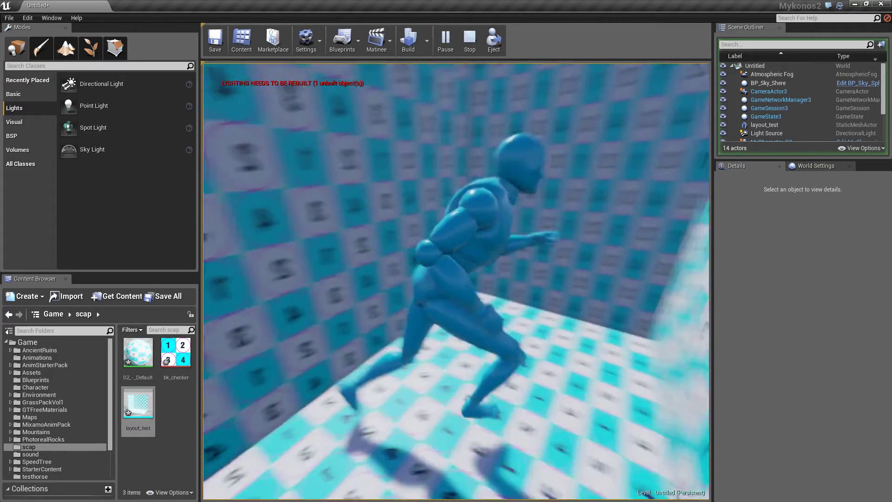
pyautogui.press('w')
pyautogui.press('space')
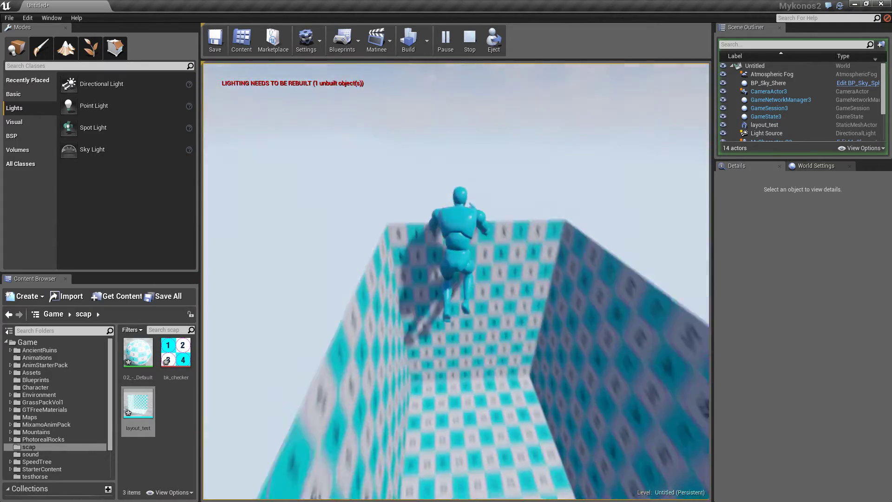
pyautogui.press('space')
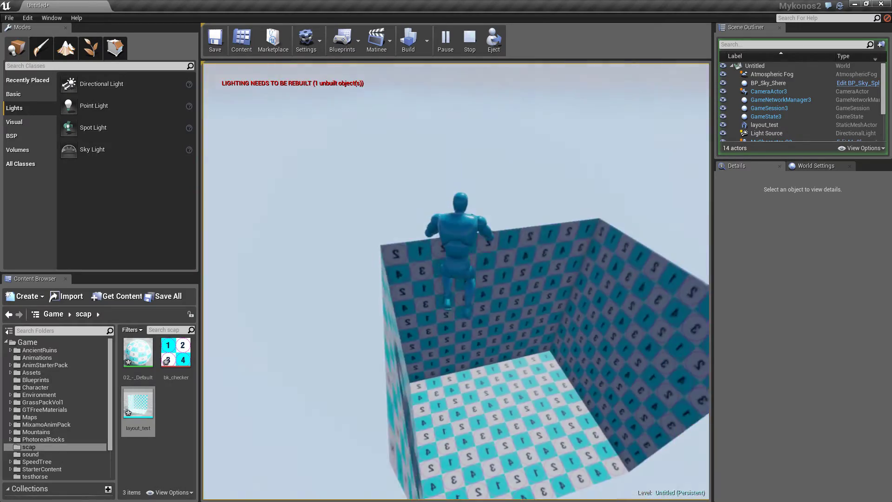
pyautogui.press('w')
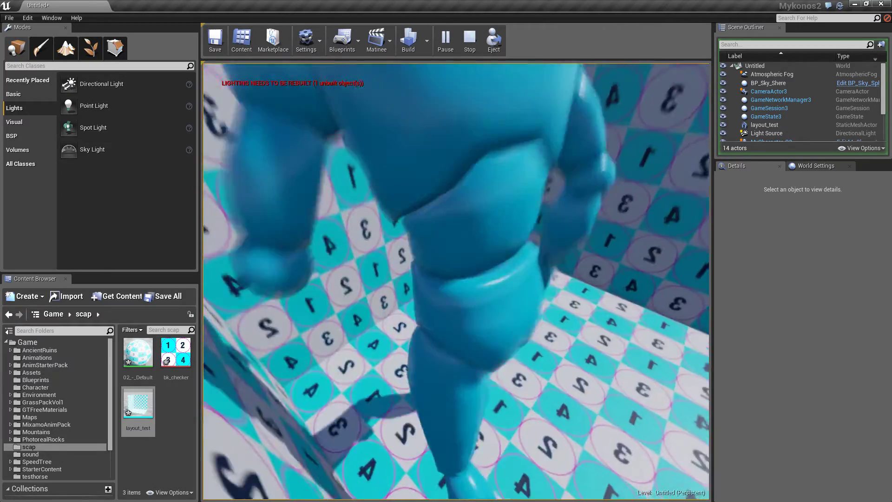
pyautogui.press('space')
pyautogui.press('Escape')
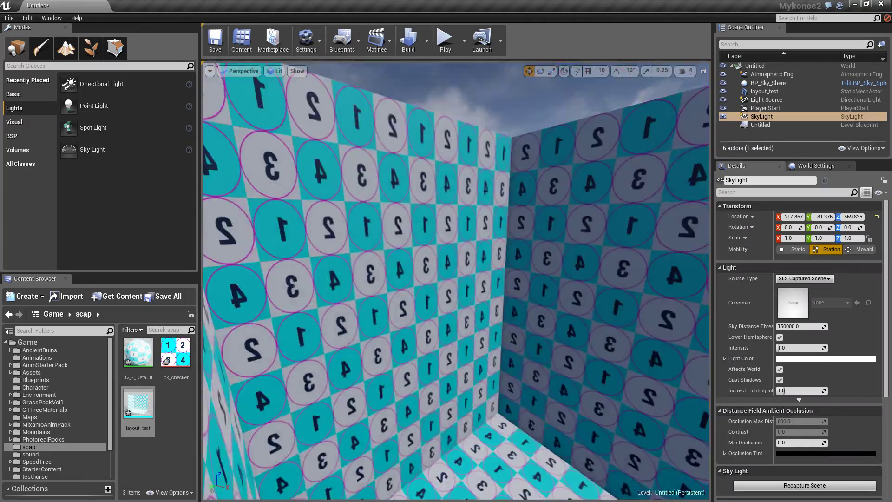
pyautogui.moveTo(455, 278); pyautogui.dragTo(636, 260, button='right')
pyautogui.moveTo(446, 242); pyautogui.dragTo(535, 413, button='right')
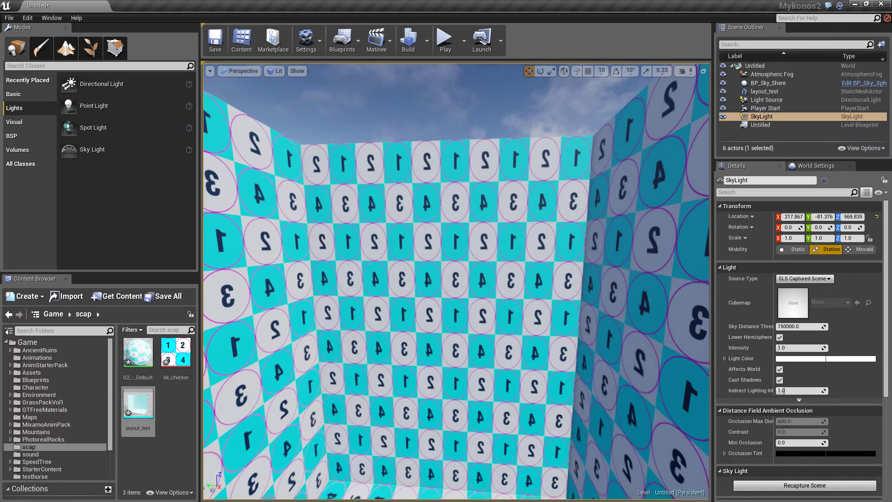
# Switch to 3ds Max, select the mannequin mesh standing in the room and activate the Move tool
pyautogui.hotkey('alt', 'Tab')
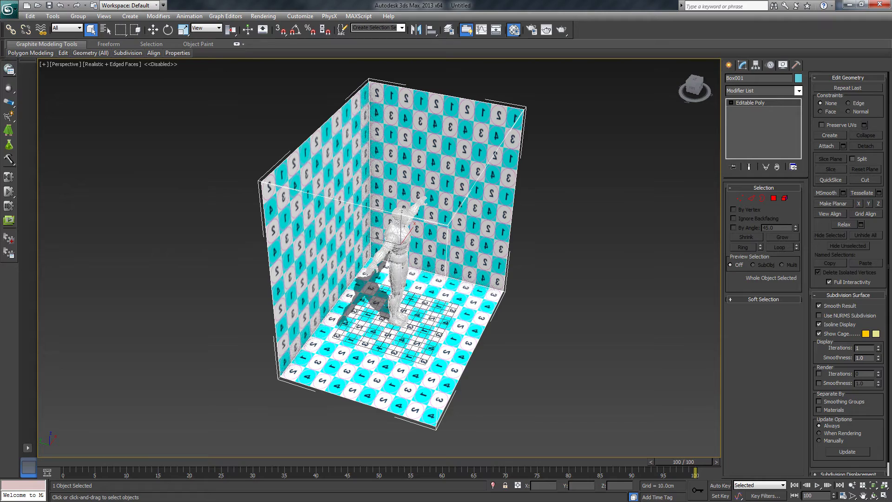
pyautogui.click(391, 237)
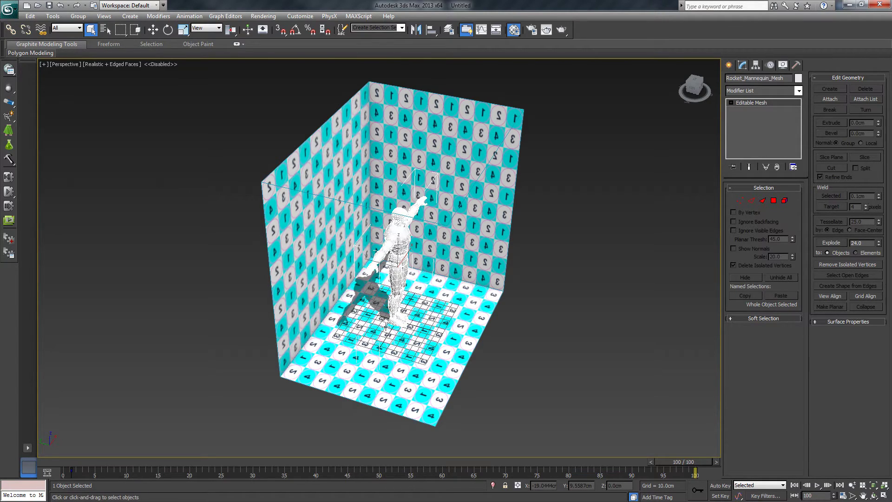
pyautogui.keyDown('alt'); pyautogui.moveTo(426, 337); pyautogui.dragTo(397, 330, button='middle'); pyautogui.keyUp('alt')
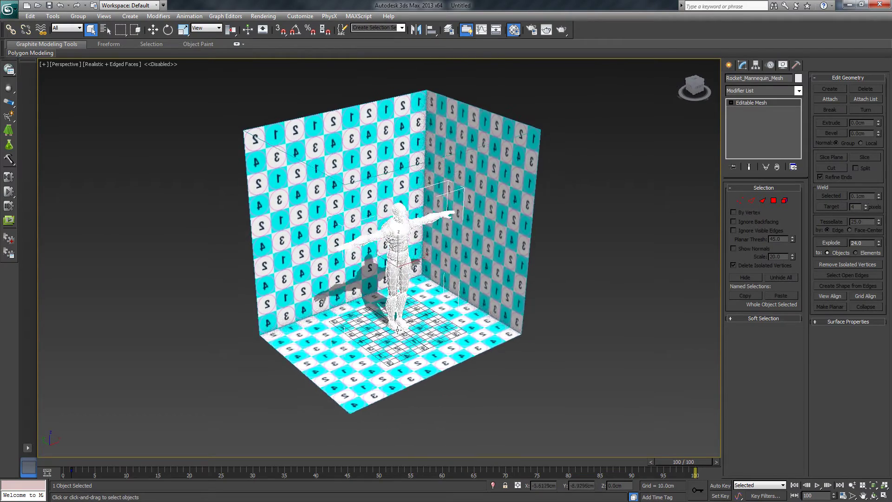
pyautogui.keyDown('alt'); pyautogui.moveTo(469, 337); pyautogui.dragTo(499, 337, button='middle'); pyautogui.keyUp('alt')
pyautogui.rightClick(408, 265)
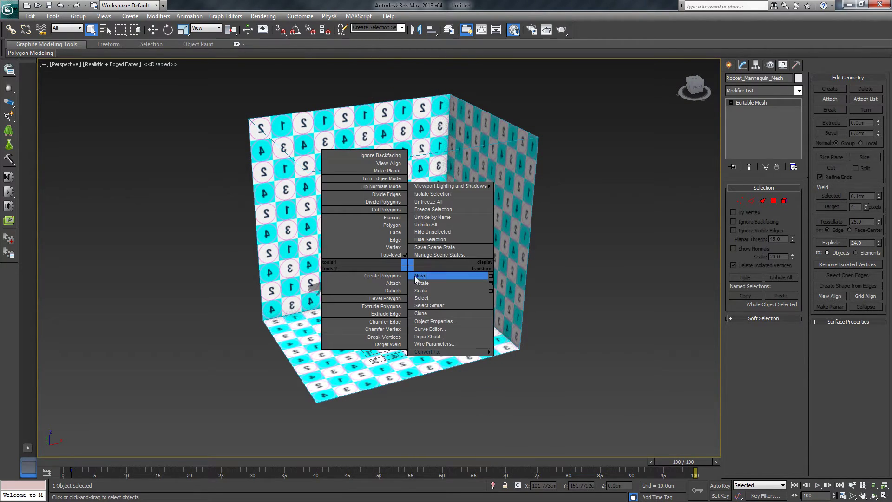
pyautogui.click(416, 279)
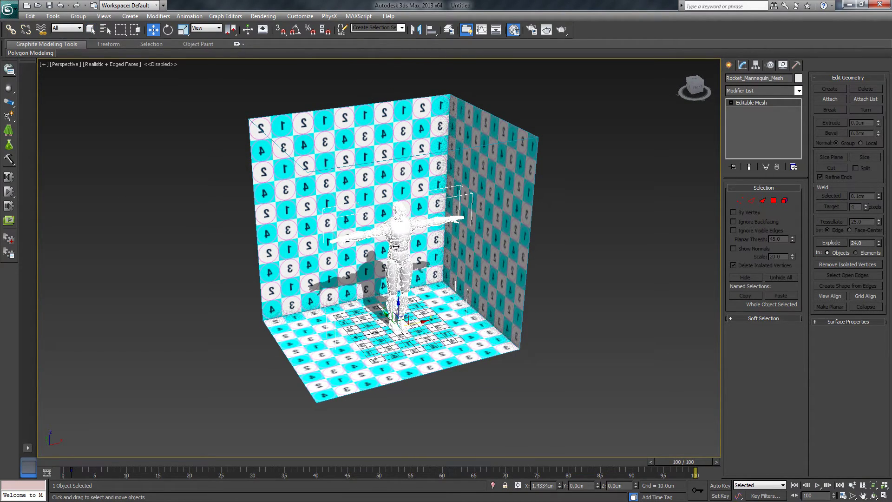
# Try hiding the selected mannequin mesh directly with Hide Selection
pyautogui.rightClick(393, 245)
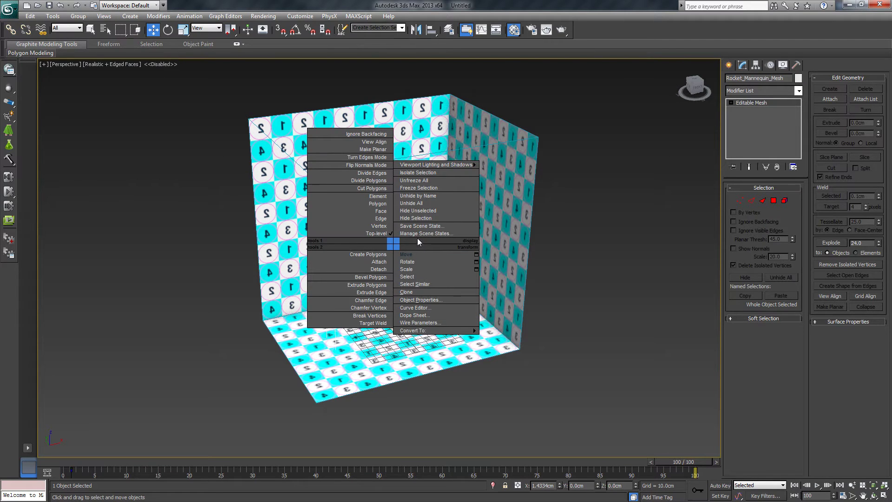
pyautogui.click(416, 218)
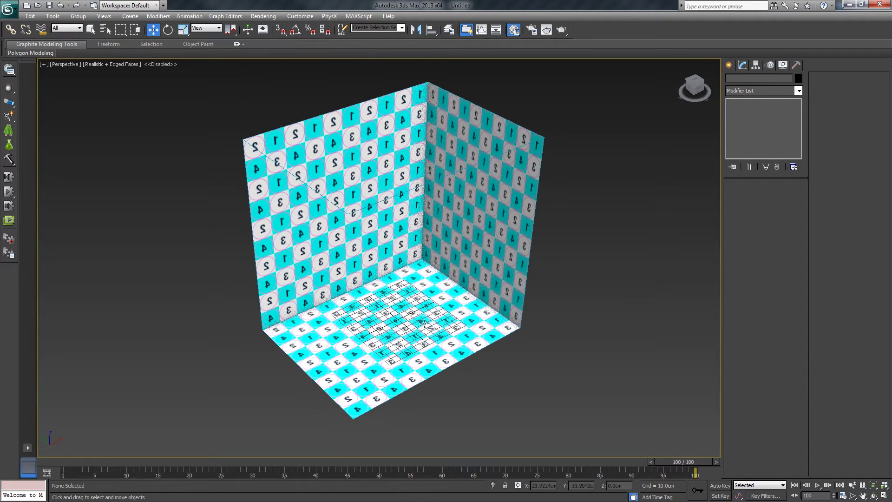
pyautogui.click(403, 249)
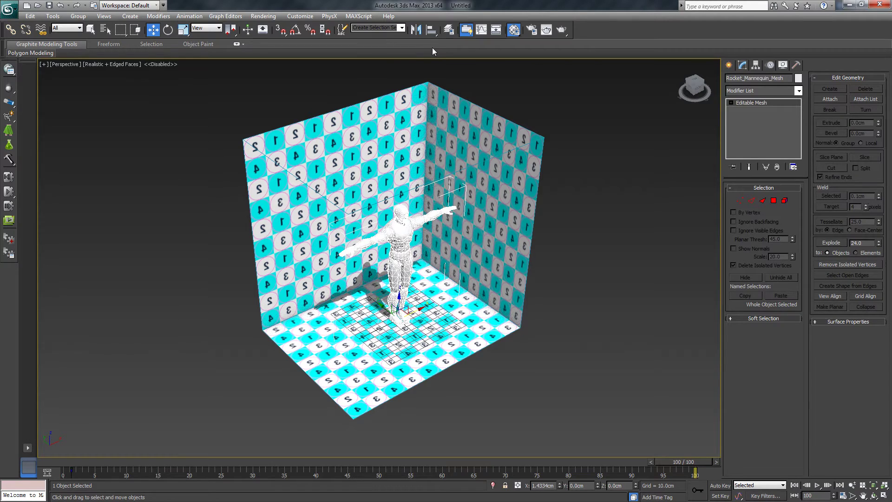
# Open the layer manager, expand the Mannequin_GEO layer and hide it
pyautogui.click(466, 29)
pyautogui.moveTo(546, 130); pyautogui.dragTo(626, 90)
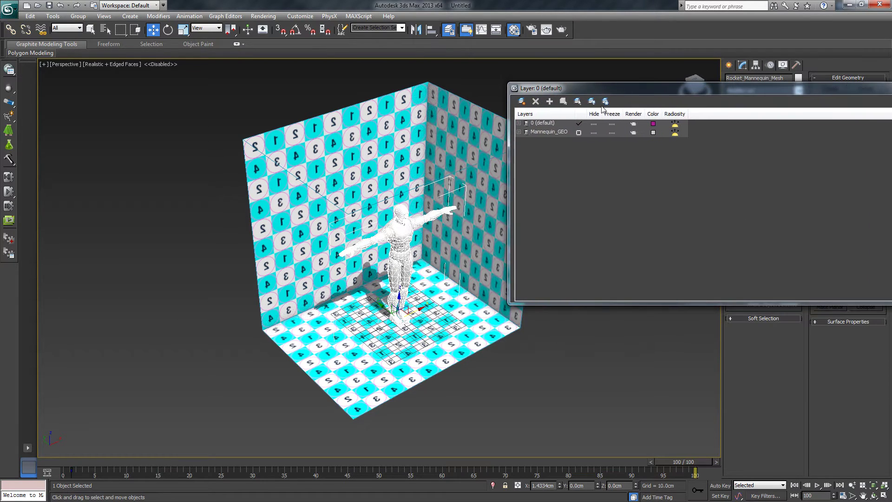
pyautogui.click(519, 132)
pyautogui.click(552, 132)
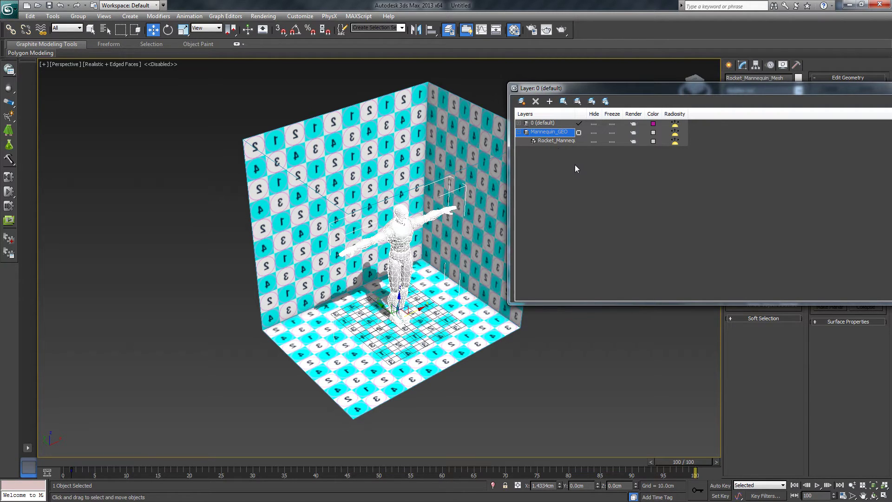
pyautogui.click(594, 133)
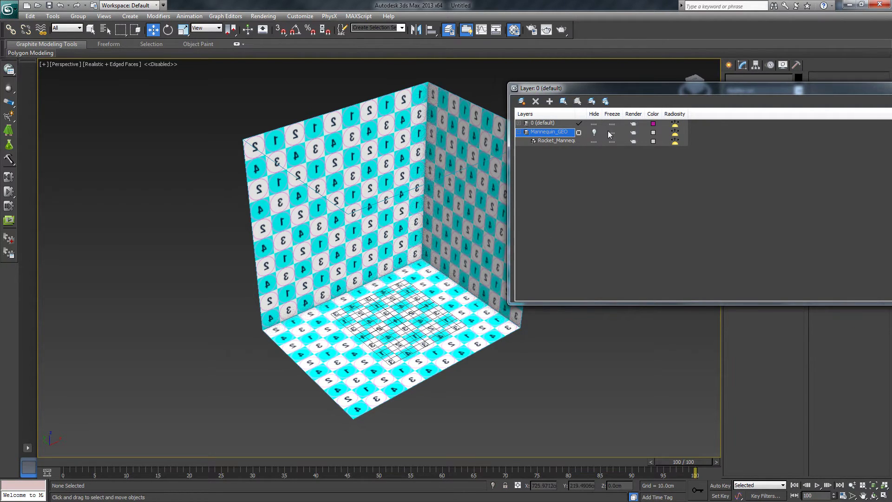
# Add the checkered room object Box001 to the Mannequin_GEO layer
pyautogui.click(369, 194)
pyautogui.rightClick(590, 227)
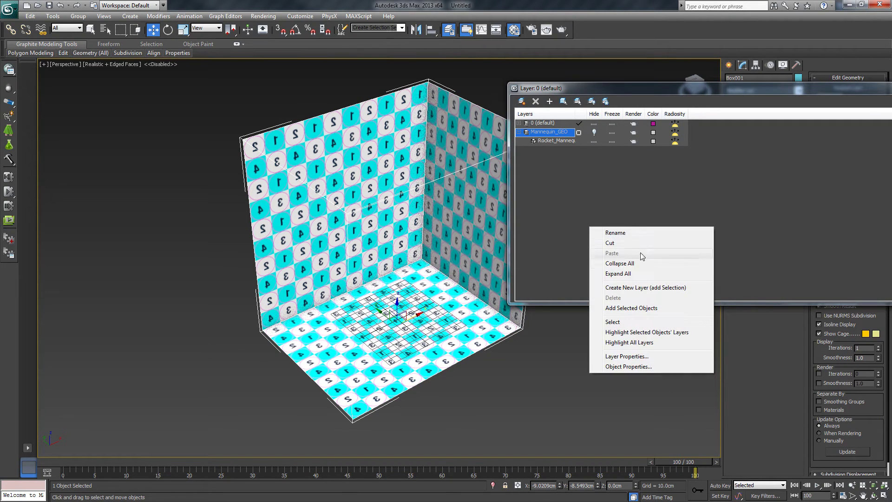
pyautogui.click(640, 309)
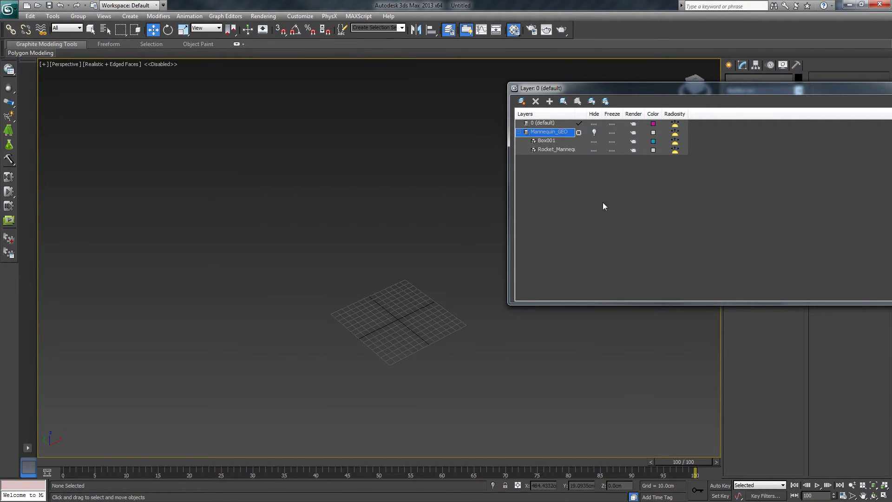
# Select Box001 within the Mannequin_GEO layer and move it back to the 0 (default) layer
pyautogui.click(553, 141)
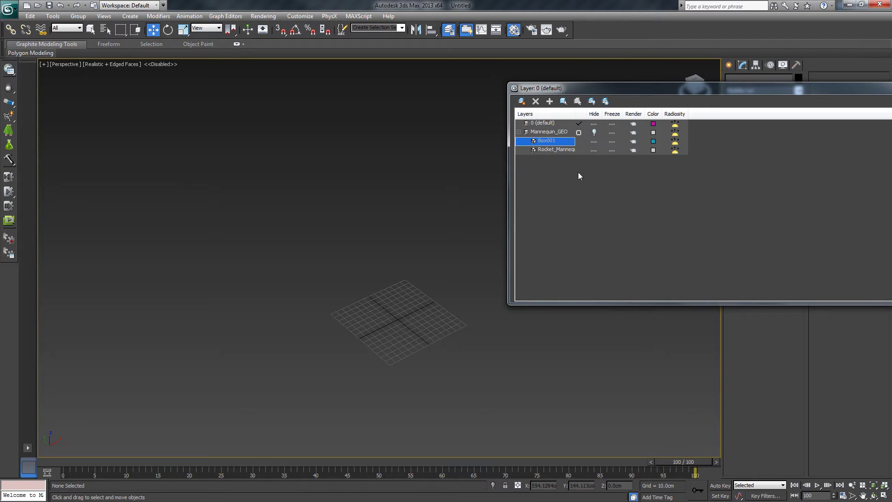
pyautogui.click(549, 161)
pyautogui.click(519, 132)
pyautogui.click(518, 132)
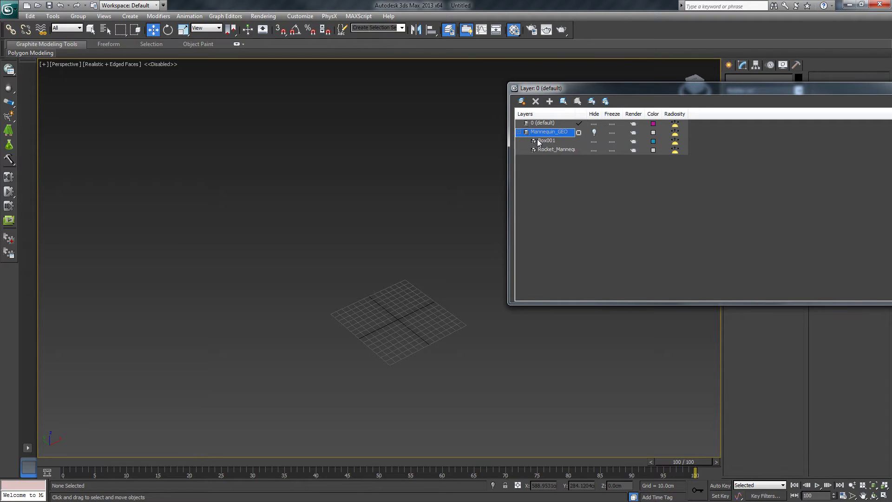
pyautogui.click(535, 140)
pyautogui.click(528, 108)
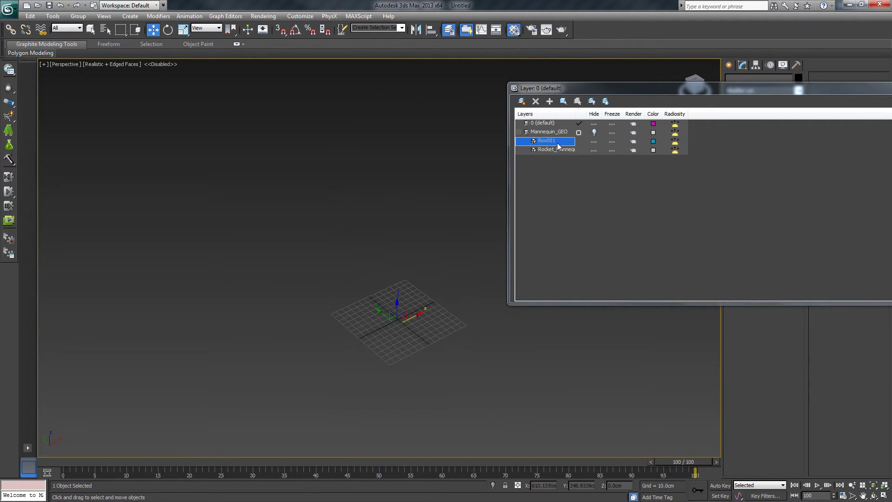
pyautogui.click(555, 107)
pyautogui.click(549, 101)
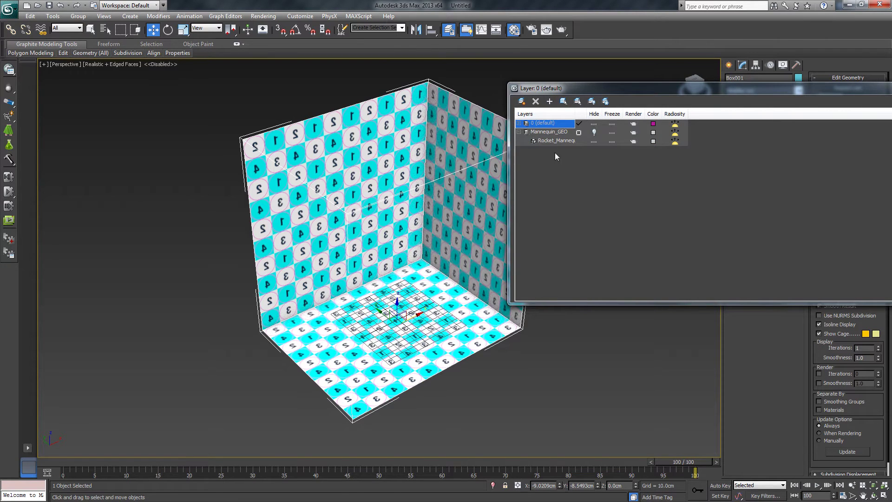
# Create a new layer containing the selected room object Box001
pyautogui.click(553, 166)
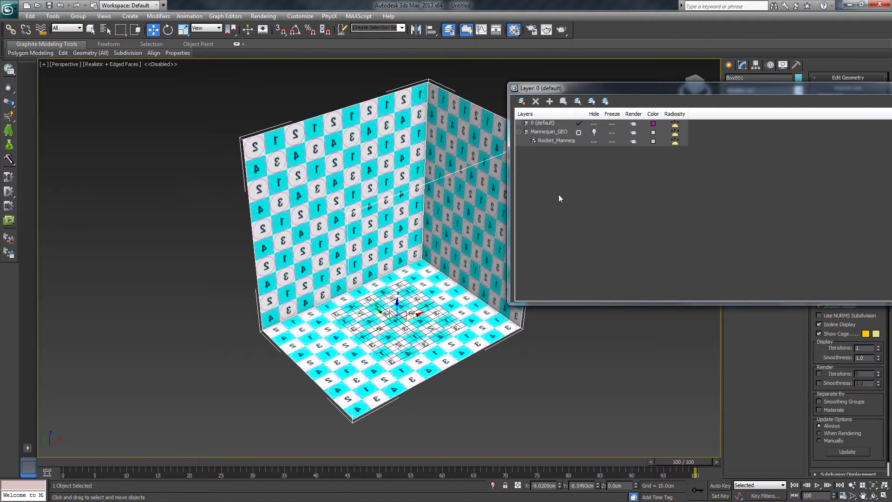
pyautogui.rightClick(568, 187)
pyautogui.click(620, 246)
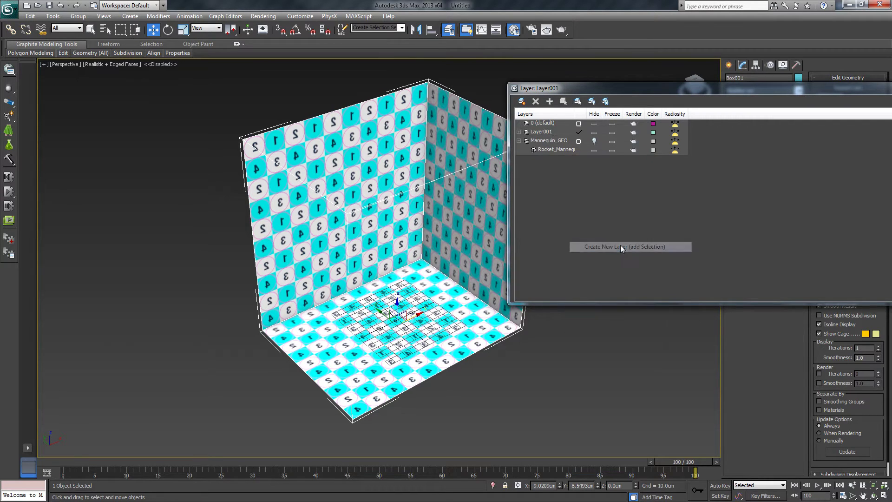
# Rename the new layer Layer001 to Layout
pyautogui.click(544, 132)
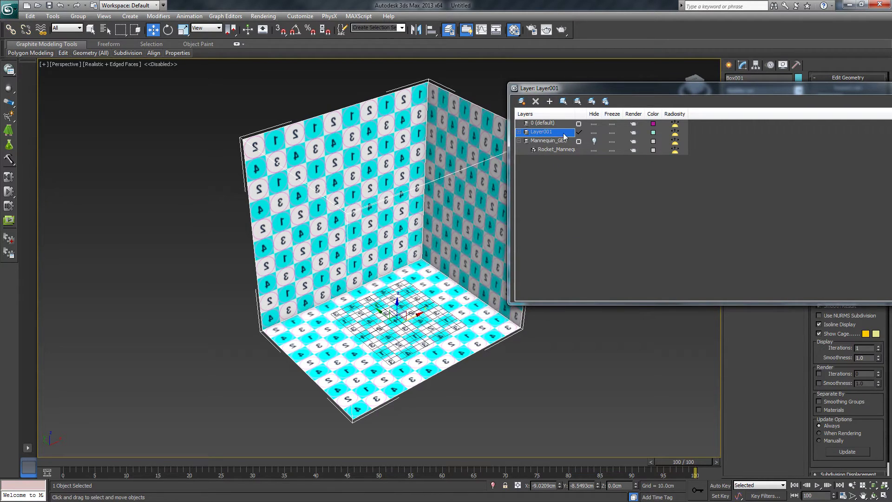
pyautogui.click(557, 132)
pyautogui.write('Layout')
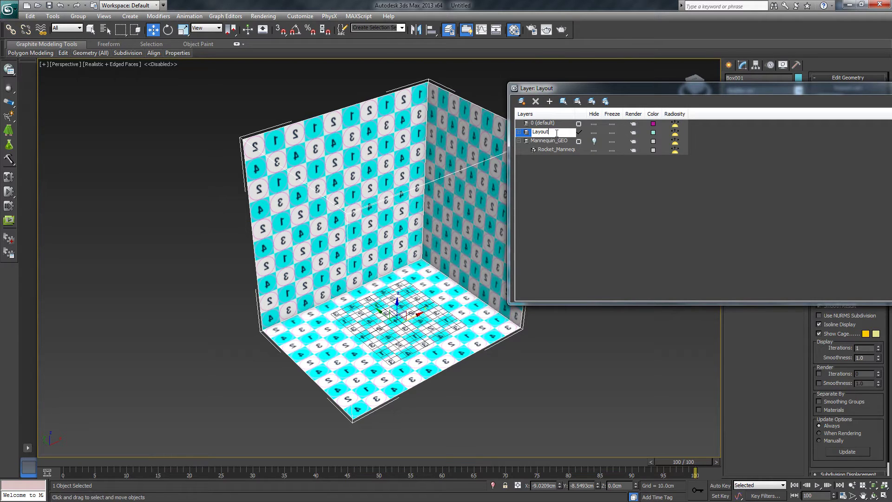
pyautogui.press('Return')
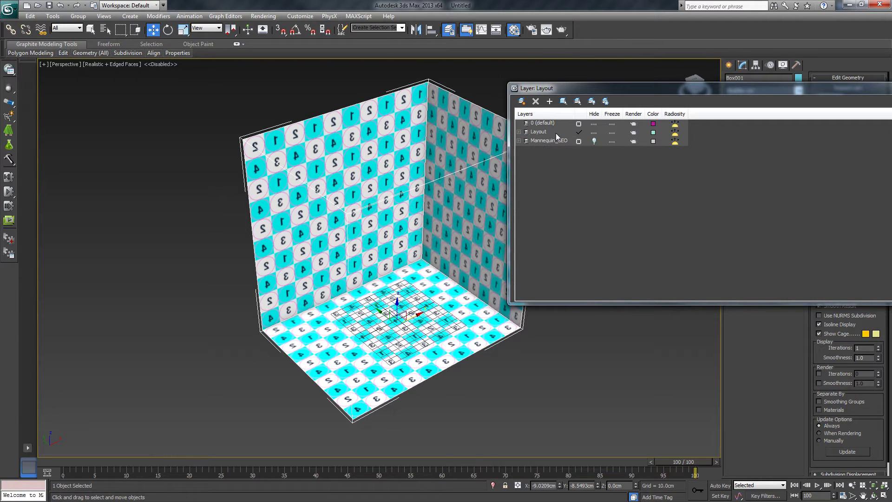
# Test the Layout layer by hiding and showing it, and close the layer manager
pyautogui.click(593, 132)
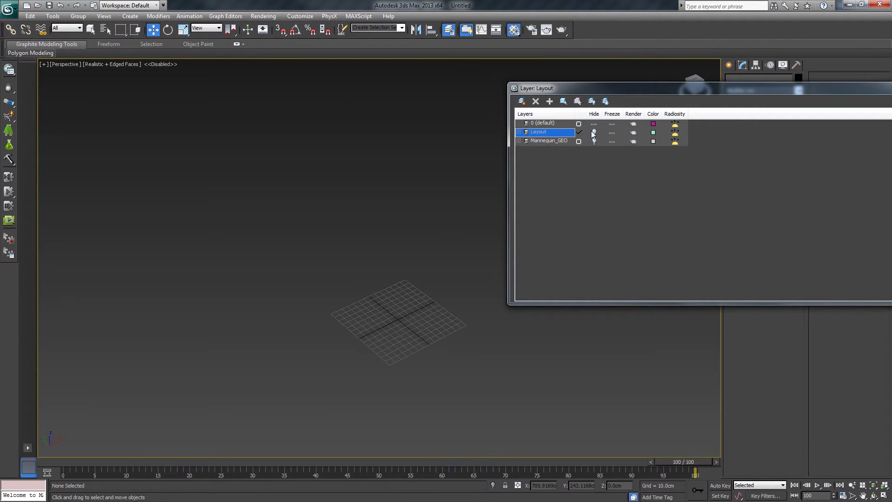
pyautogui.click(593, 133)
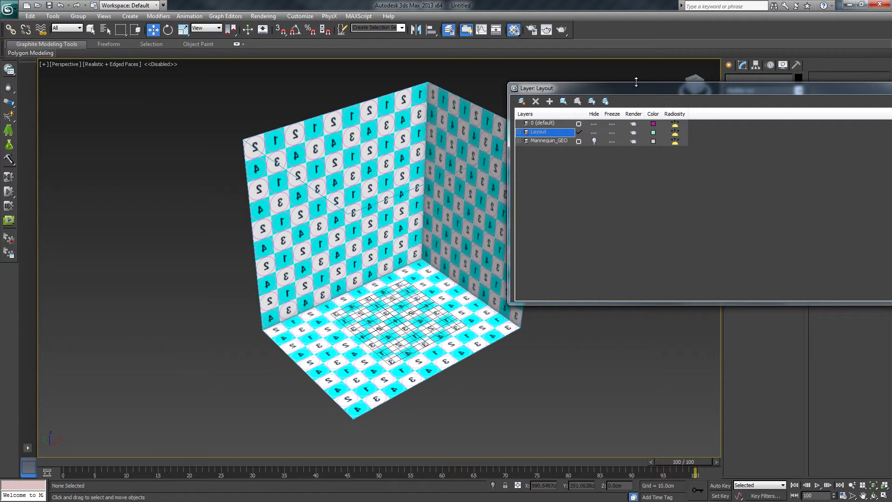
pyautogui.moveTo(634, 88); pyautogui.dragTo(224, 112)
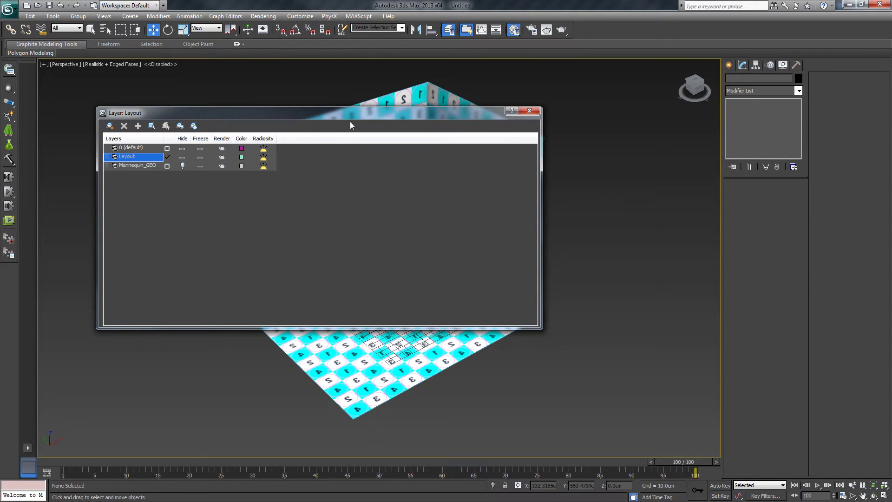
pyautogui.moveTo(355, 112); pyautogui.dragTo(426, 234)
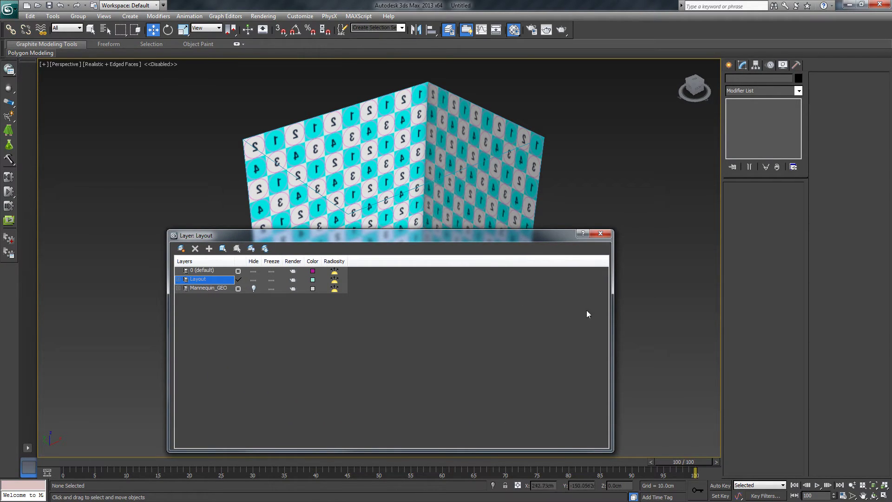
pyautogui.click(600, 233)
# Select the room object Box001 and, at polygon level, select one of its side walls
pyautogui.click(392, 315)
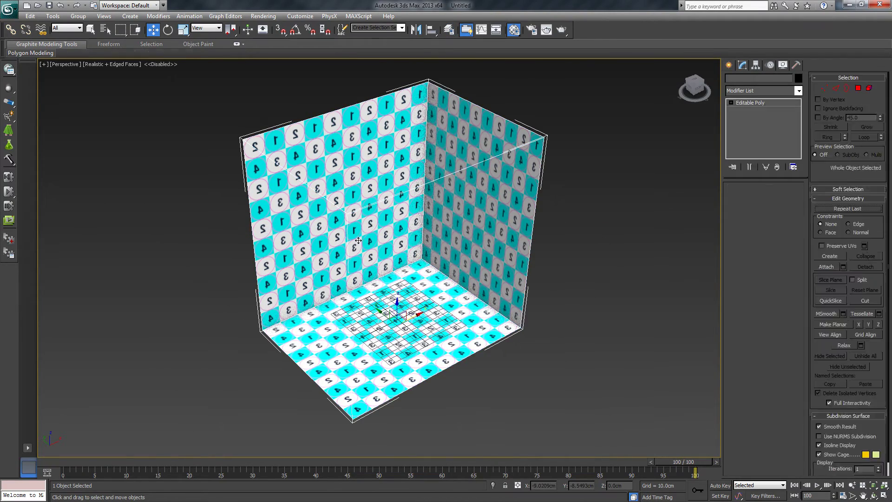
pyautogui.keyDown('alt'); pyautogui.moveTo(392, 316); pyautogui.dragTo(441, 317, button='middle'); pyautogui.keyUp('alt')
pyautogui.keyDown('alt'); pyautogui.moveTo(393, 263); pyautogui.dragTo(364, 271, button='middle'); pyautogui.keyUp('alt')
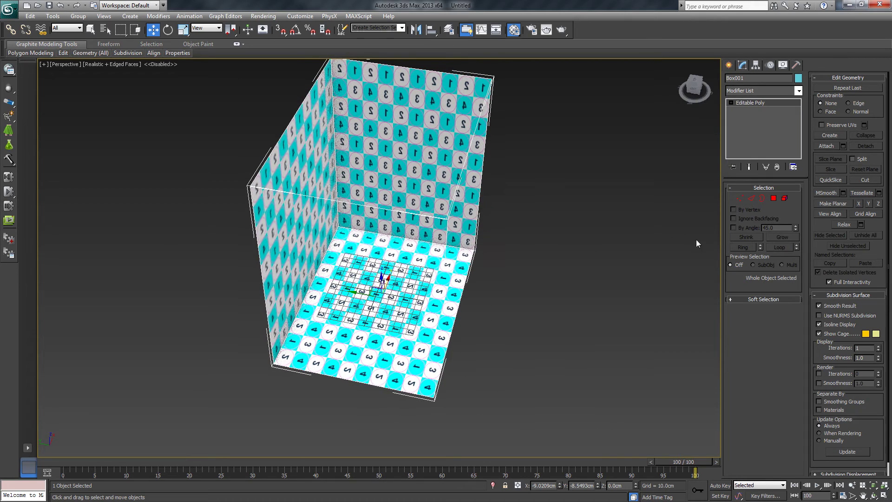
pyautogui.click(773, 198)
pyautogui.click(328, 185)
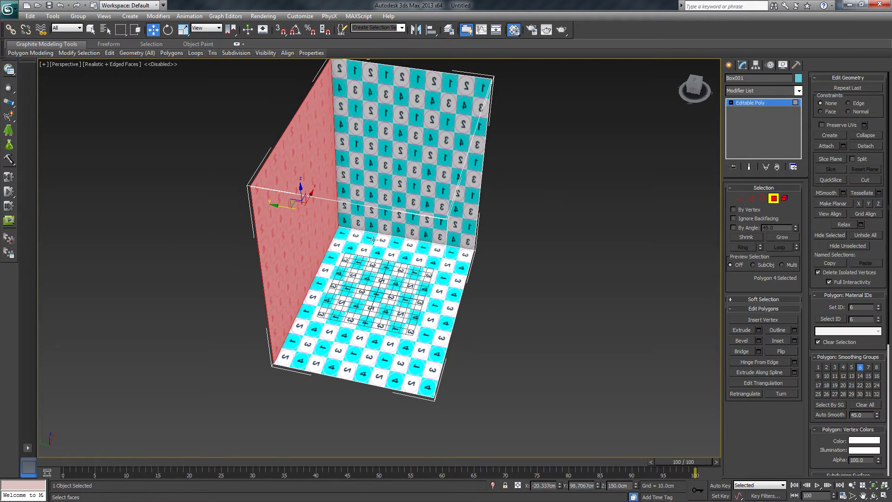
pyautogui.keyDown('alt'); pyautogui.moveTo(327, 185); pyautogui.dragTo(352, 200, button='middle'); pyautogui.keyUp('alt')
# Unhide the Mannequin_GEO layer in the layer manager and move the manager clear of the room
pyautogui.rightClick(417, 234)
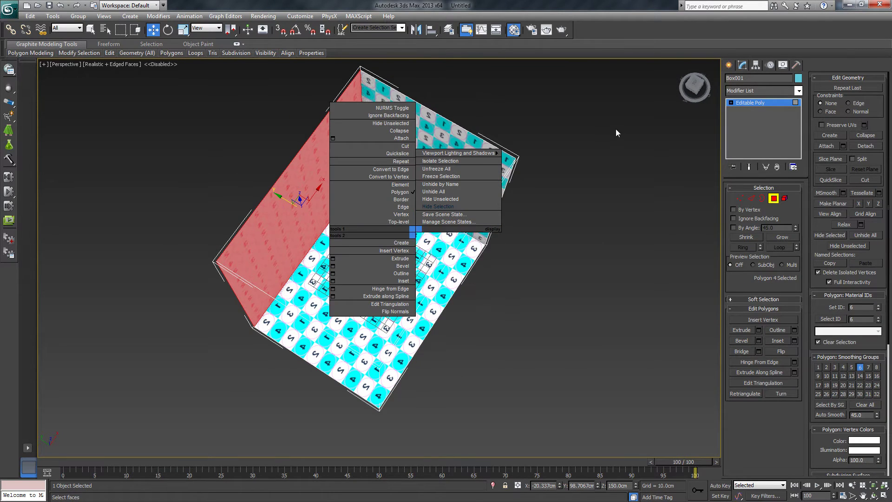
pyautogui.click(449, 29)
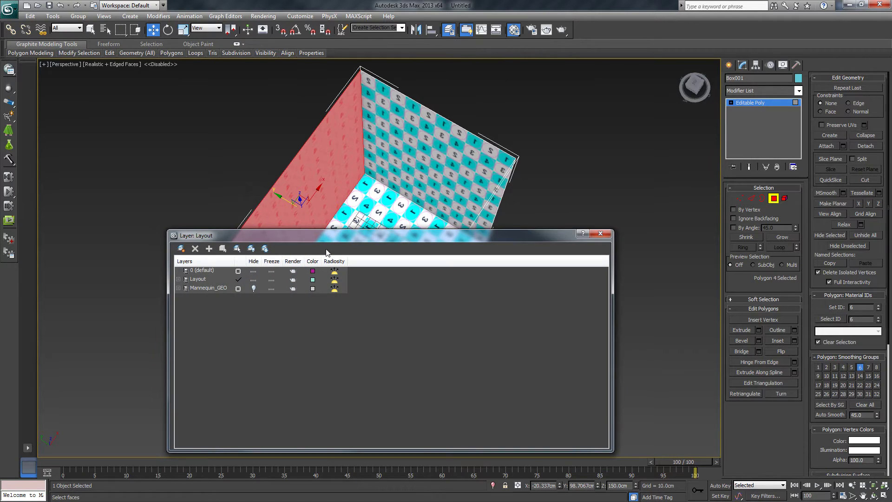
pyautogui.click(253, 287)
pyautogui.moveTo(347, 235); pyautogui.dragTo(0, 237)
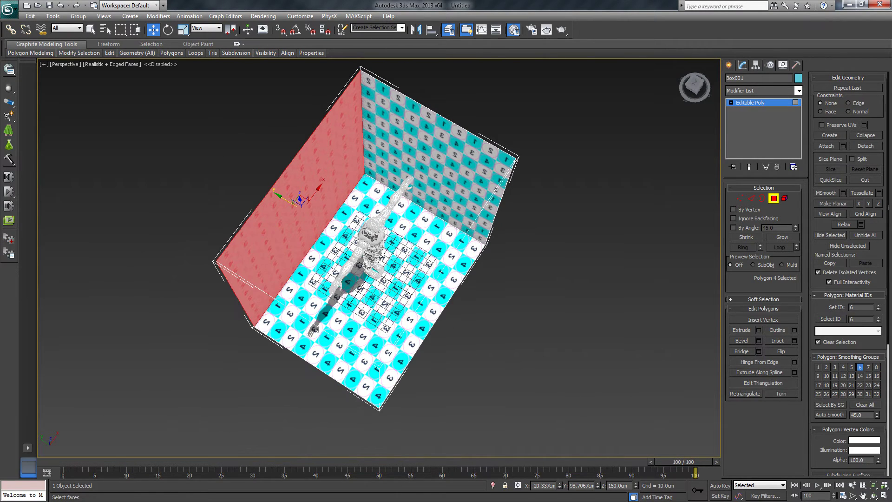
# Move the selected side wall and the wall opposite it outward along Y to lengthen the room
pyautogui.moveTo(277, 196); pyautogui.dragTo(130, 107)
pyautogui.keyDown('alt'); pyautogui.moveTo(427, 238); pyautogui.dragTo(496, 258, button='middle'); pyautogui.keyUp('alt')
pyautogui.moveTo(496, 258); pyautogui.dragTo(543, 373, button='middle')
pyautogui.click(472, 167)
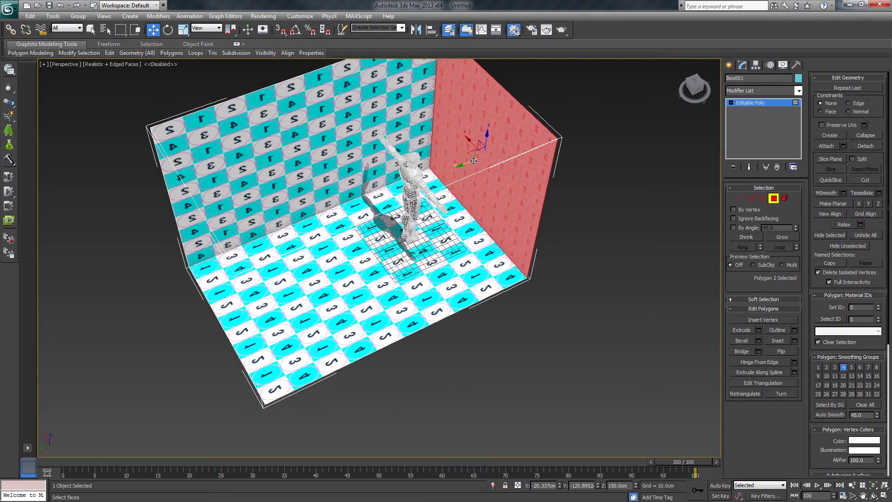
pyautogui.moveTo(478, 208); pyautogui.dragTo(408, 199, button='middle')
# Move the other two walls outward along X to about 424 cm and -461 cm, leave polygon level and deselect the room
pyautogui.click(414, 184)
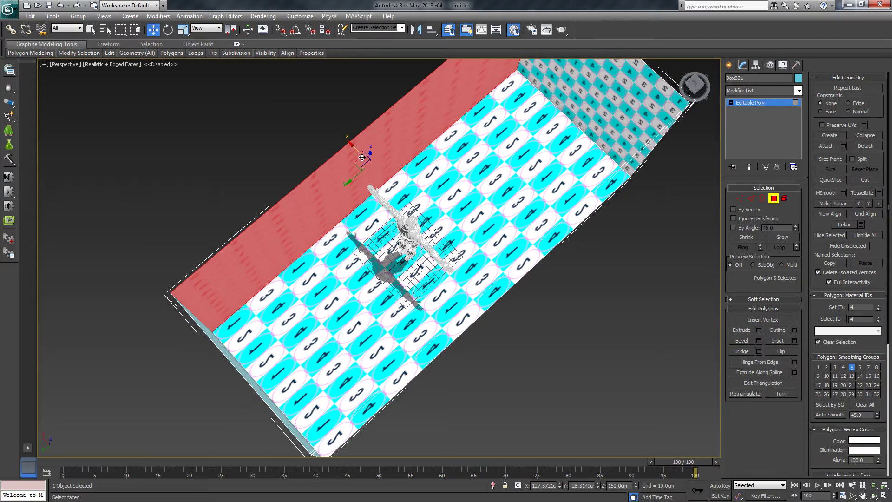
pyautogui.keyDown('alt'); pyautogui.moveTo(352, 144); pyautogui.dragTo(432, 223, button='middle'); pyautogui.keyUp('alt')
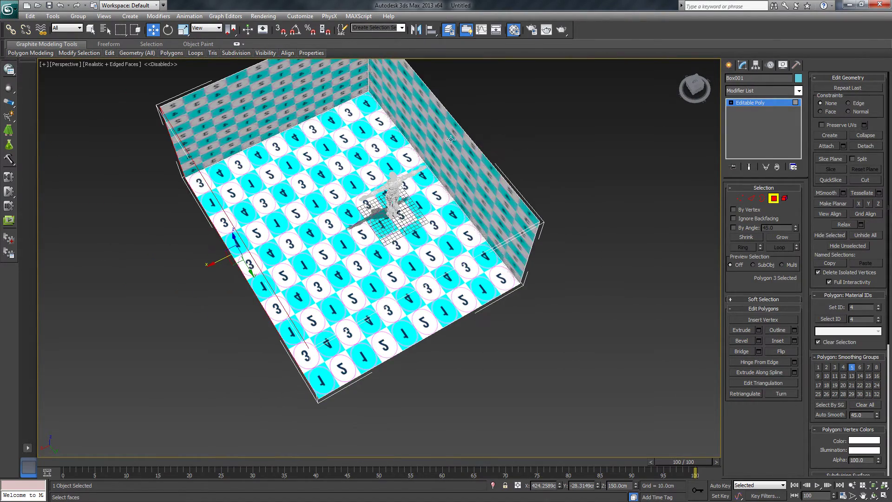
pyautogui.click(440, 183)
pyautogui.moveTo(418, 159); pyautogui.dragTo(510, 116)
pyautogui.keyDown('alt'); pyautogui.moveTo(494, 185); pyautogui.dragTo(229, 258, button='middle'); pyautogui.keyUp('alt')
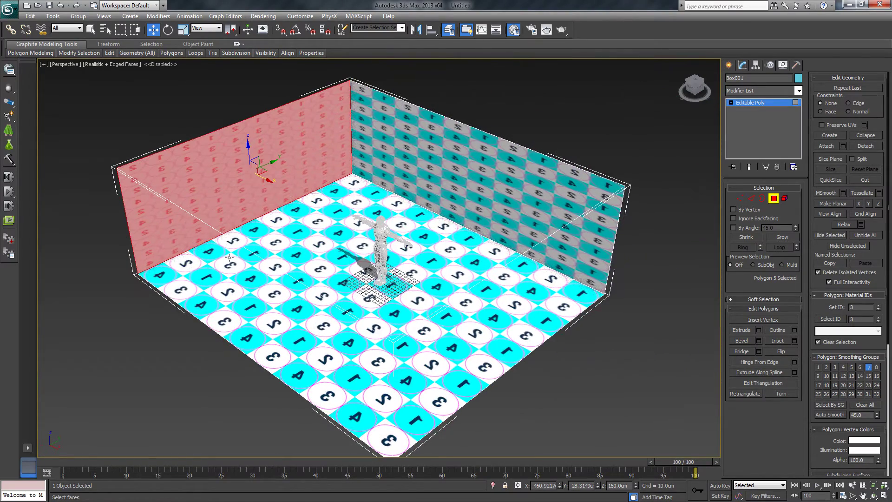
pyautogui.click(773, 199)
pyautogui.click(629, 329)
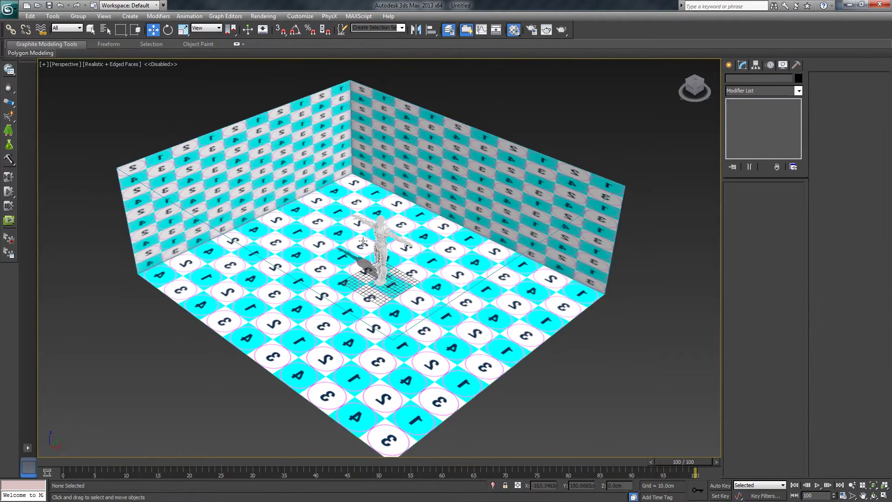
# Select the mannequin mesh standing in the enlarged room and delete it
pyautogui.click(378, 230)
pyautogui.keyDown('alt'); pyautogui.moveTo(438, 258); pyautogui.dragTo(469, 261, button='middle'); pyautogui.keyUp('alt')
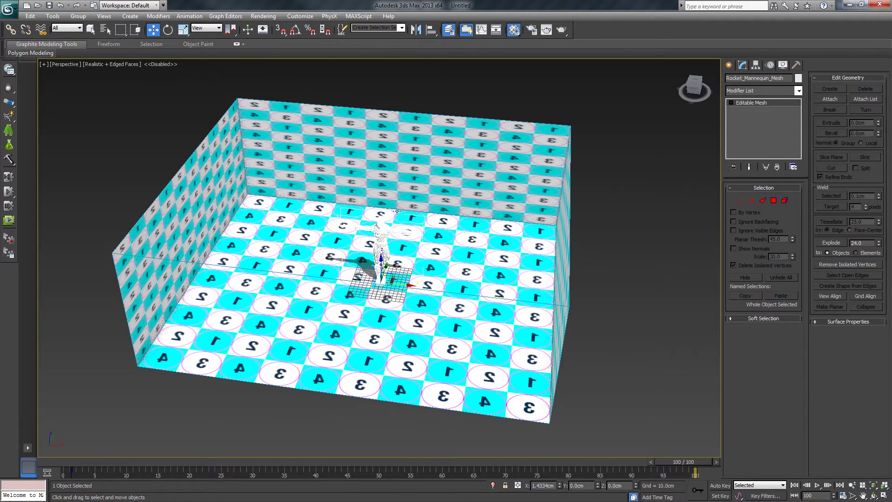
pyautogui.keyDown('alt'); pyautogui.moveTo(394, 224); pyautogui.dragTo(396, 226, button='middle'); pyautogui.keyUp('alt')
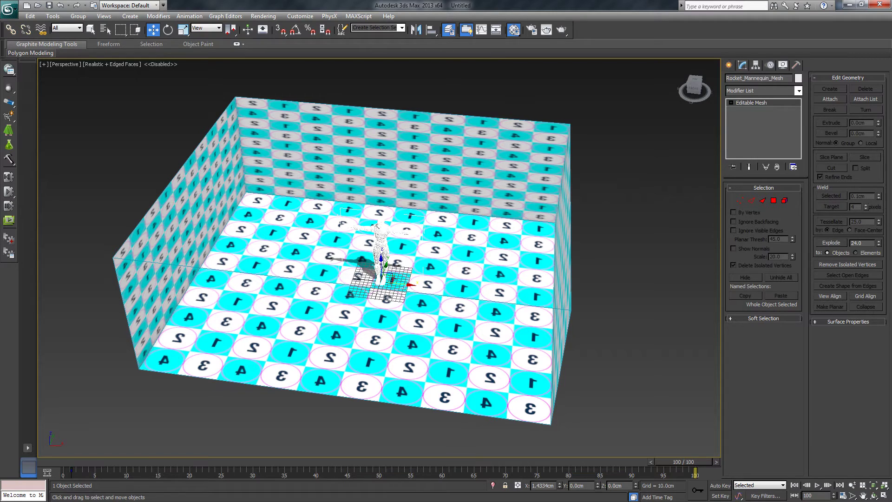
pyautogui.press('Delete')
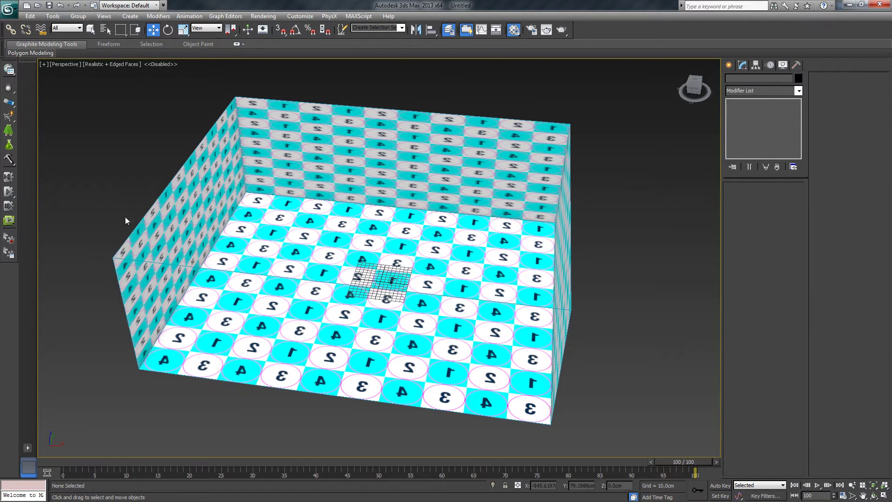
# Export the room Box001 as FBX, overwriting layout_test.FBX in the test folder and accepting the FBX export options
pyautogui.click(510, 190)
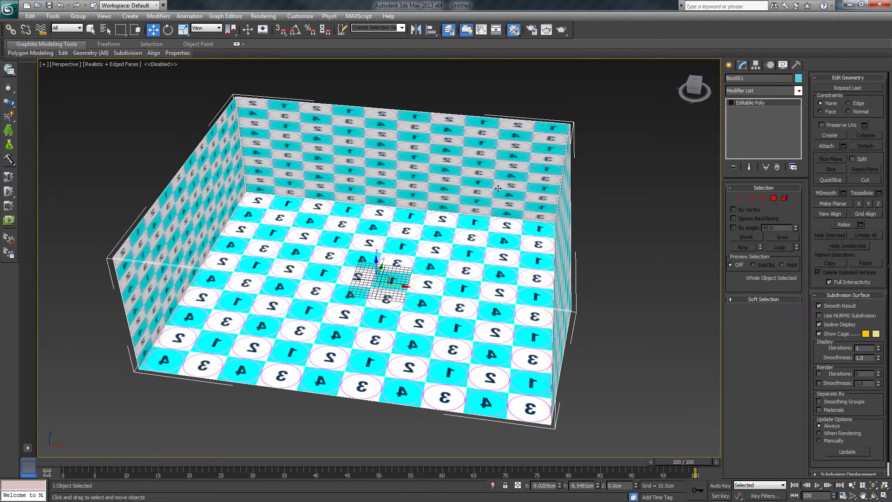
pyautogui.click(8, 9)
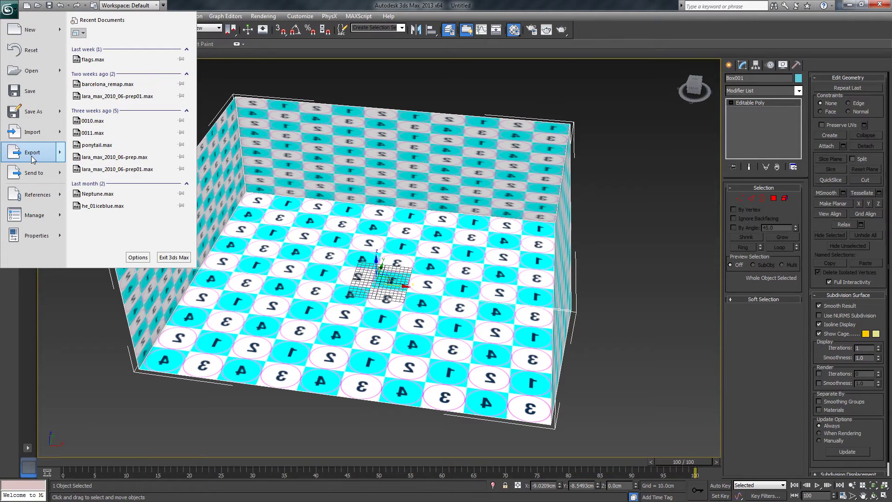
pyautogui.moveTo(33, 153)
pyautogui.click(119, 78)
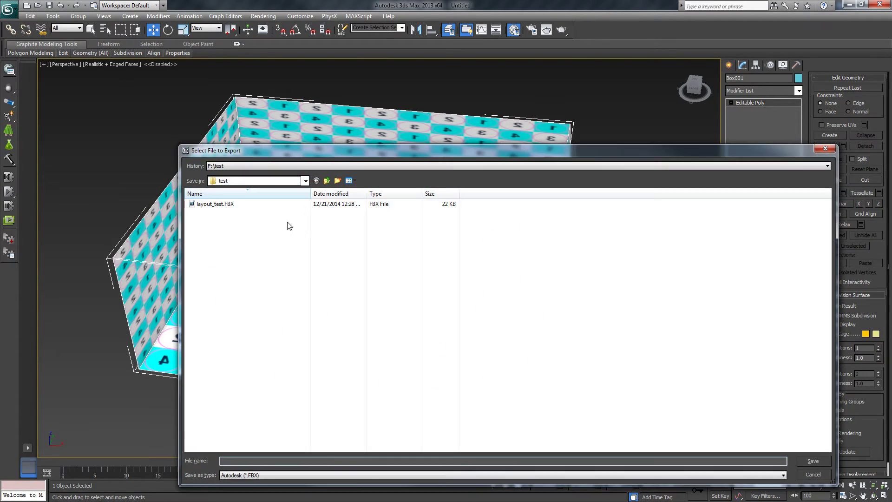
pyautogui.doubleClick(213, 207)
pyautogui.click(447, 286)
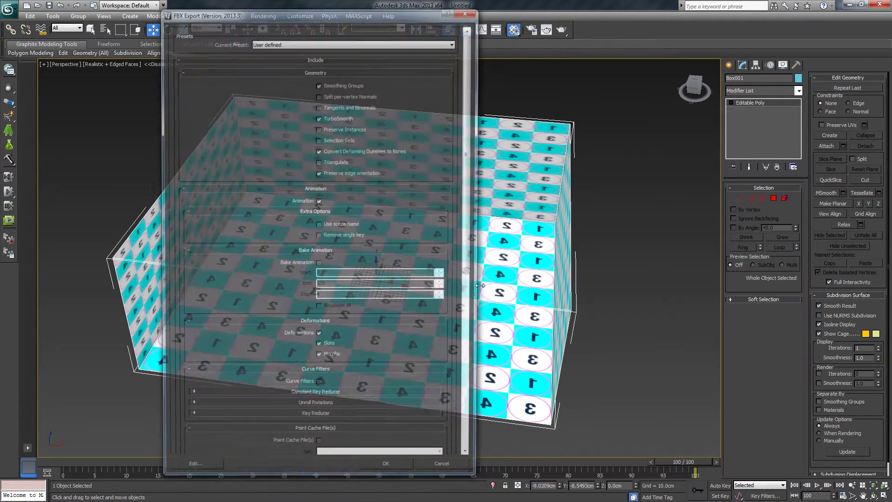
pyautogui.click(422, 468)
# Switch to Unreal Editor and reimport the layout_test static mesh
pyautogui.hotkey('alt', 'Tab')
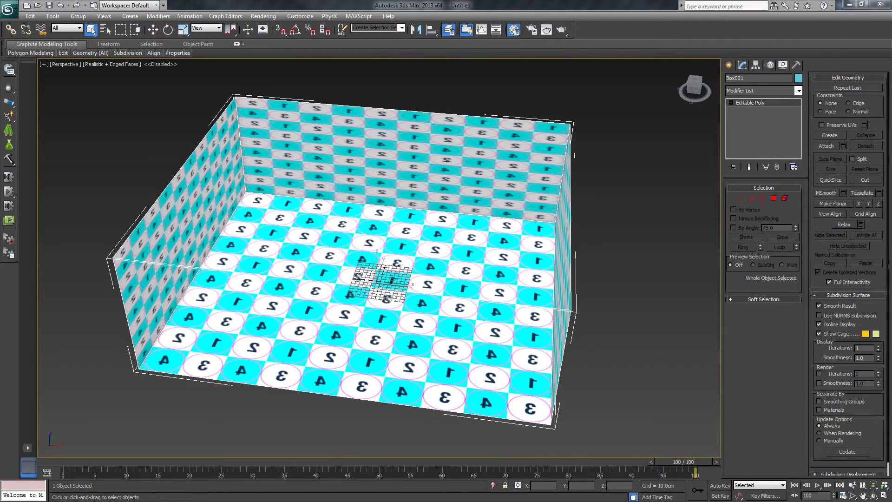
pyautogui.rightClick(133, 408)
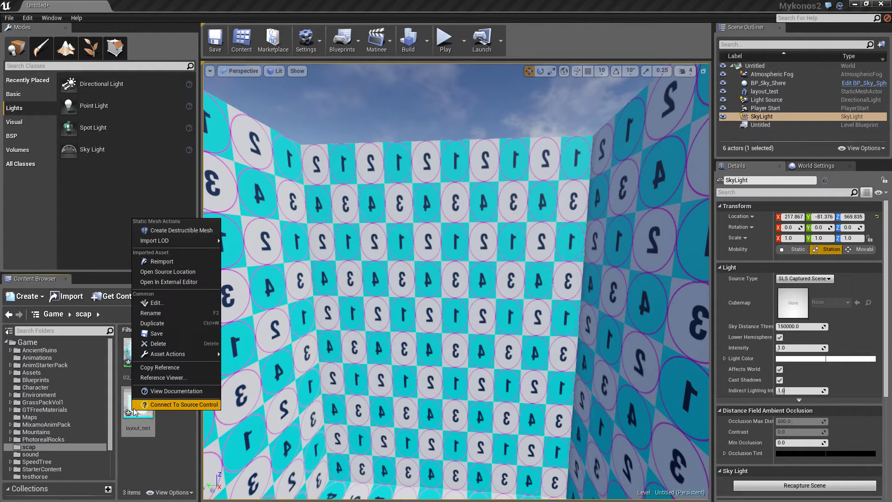
pyautogui.click(165, 262)
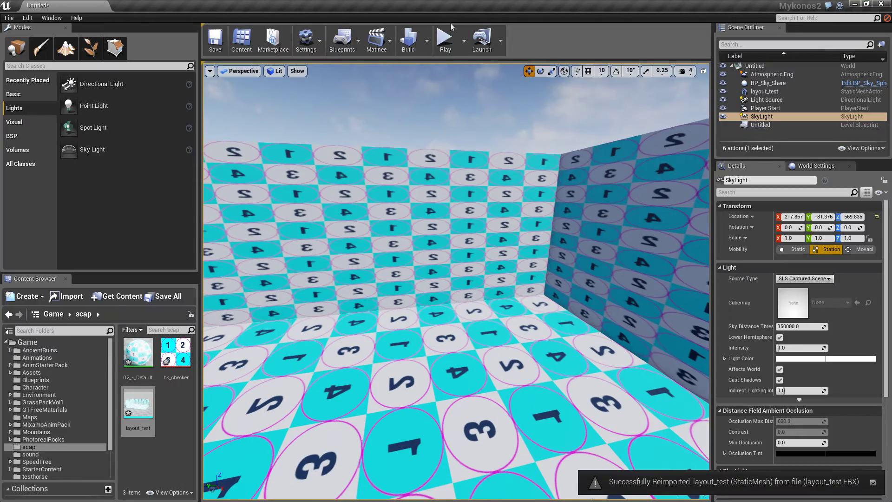
# Play the level, run and jump the character around the enlarged room to check its scale, and stop playing
pyautogui.click(443, 39)
pyautogui.press('d')
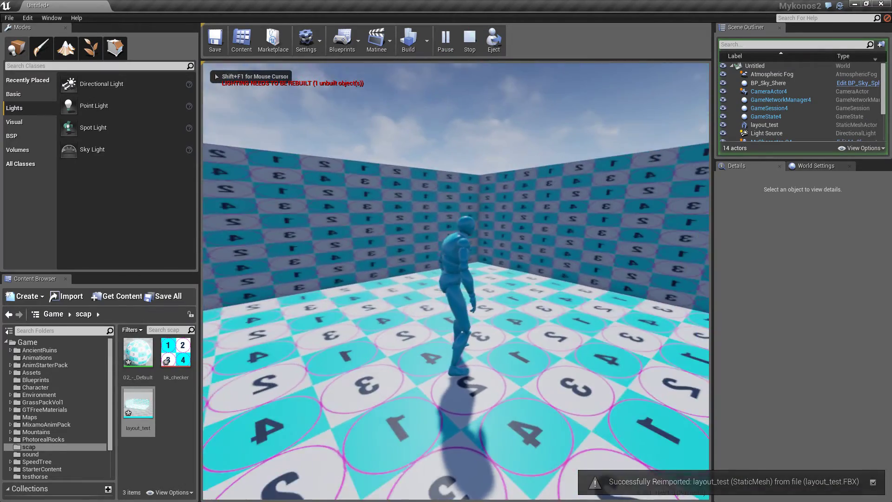
pyautogui.press('w')
pyautogui.press('w')
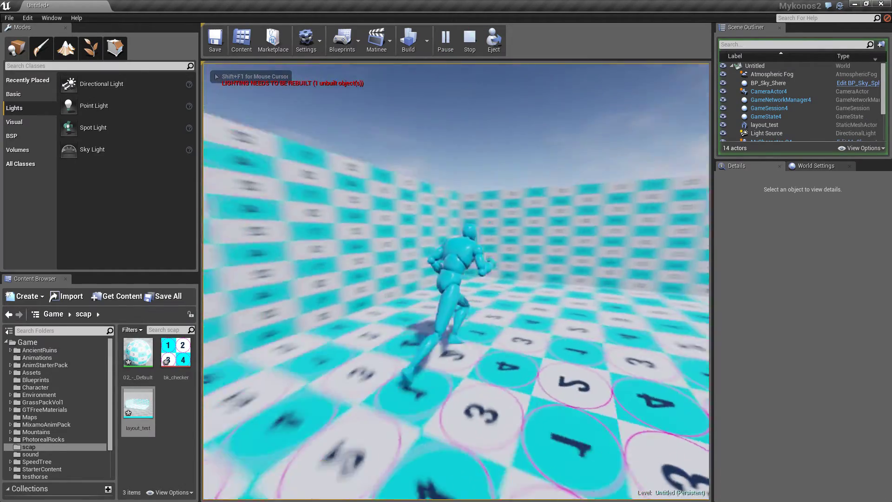
pyautogui.press('w')
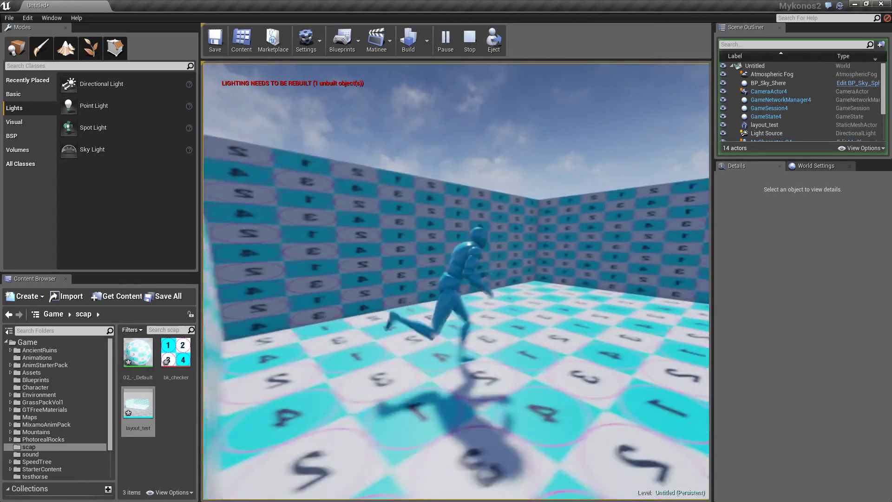
pyautogui.press('space')
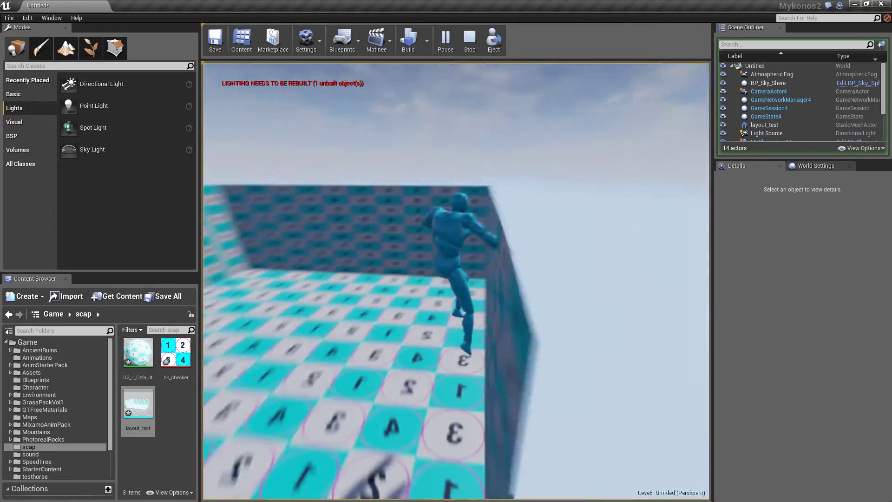
pyautogui.press('Escape')
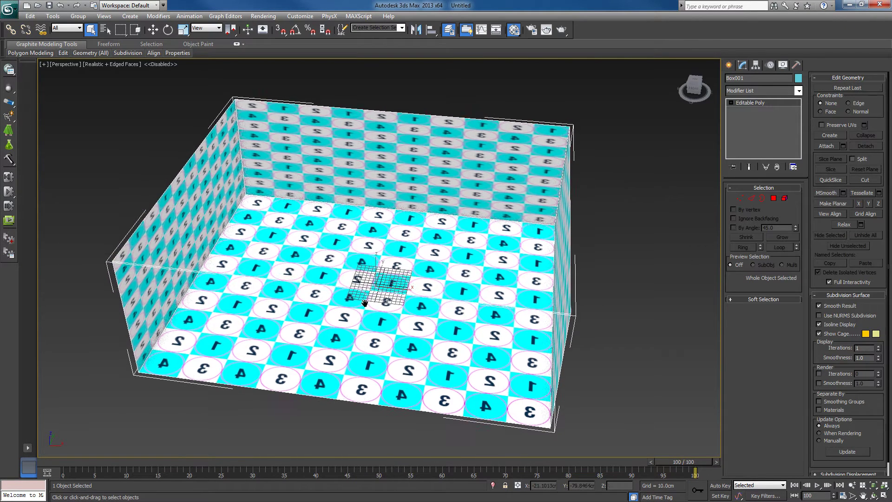
pyautogui.scroll(-3, 280, 230)
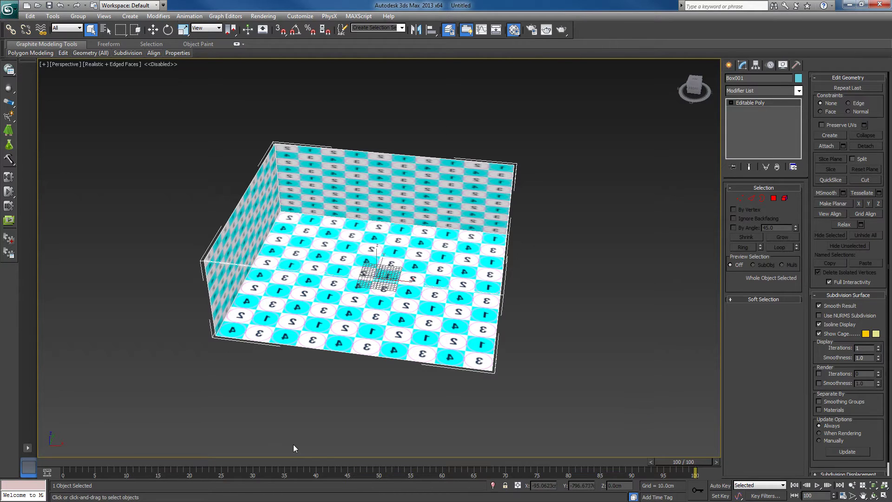
pyautogui.keyDown('alt'); pyautogui.moveTo(433, 348); pyautogui.dragTo(434, 357, button='middle'); pyautogui.keyUp('alt')
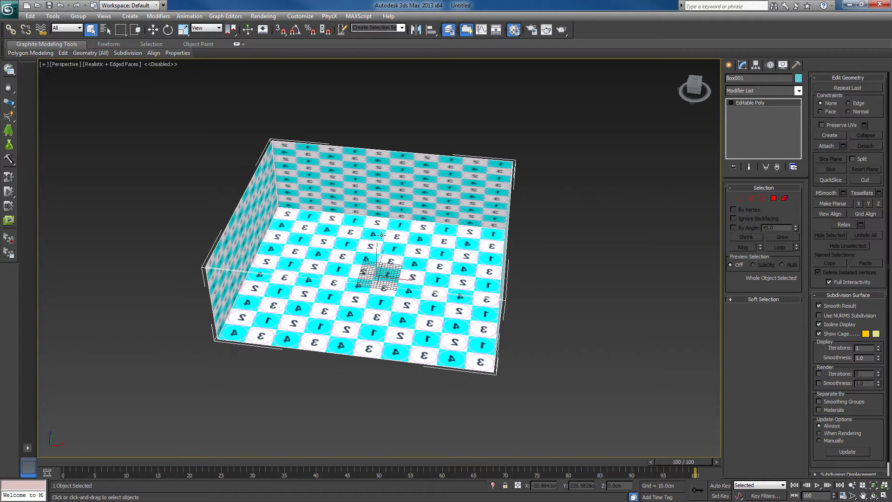
# Connect the room's four parallel floor and wall-top edges with a single loop and move it along X toward one side wall
pyautogui.keyDown('alt'); pyautogui.moveTo(424, 283); pyautogui.dragTo(262, 229, button='middle'); pyautogui.keyUp('alt')
pyautogui.keyDown('alt'); pyautogui.moveTo(496, 337); pyautogui.dragTo(543, 290, button='middle'); pyautogui.keyUp('alt')
pyautogui.click(751, 198)
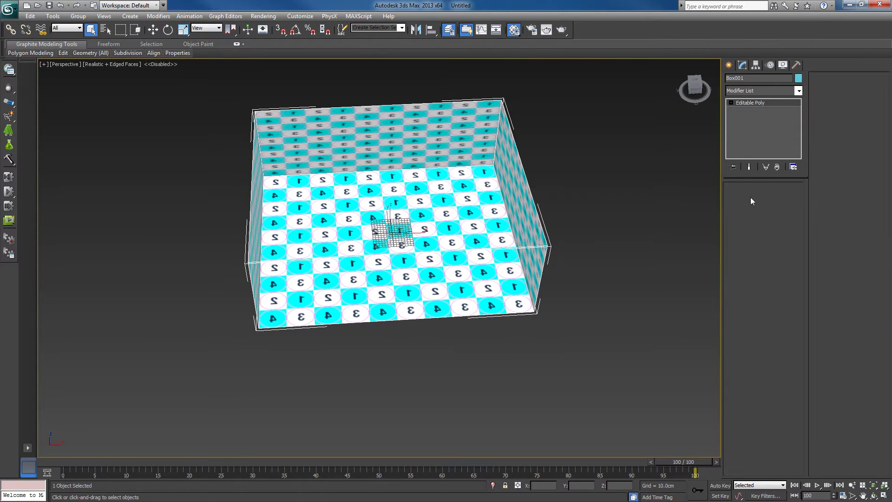
pyautogui.keyDown('alt'); pyautogui.moveTo(474, 174); pyautogui.dragTo(491, 229, button='middle'); pyautogui.keyUp('alt')
pyautogui.click(400, 366)
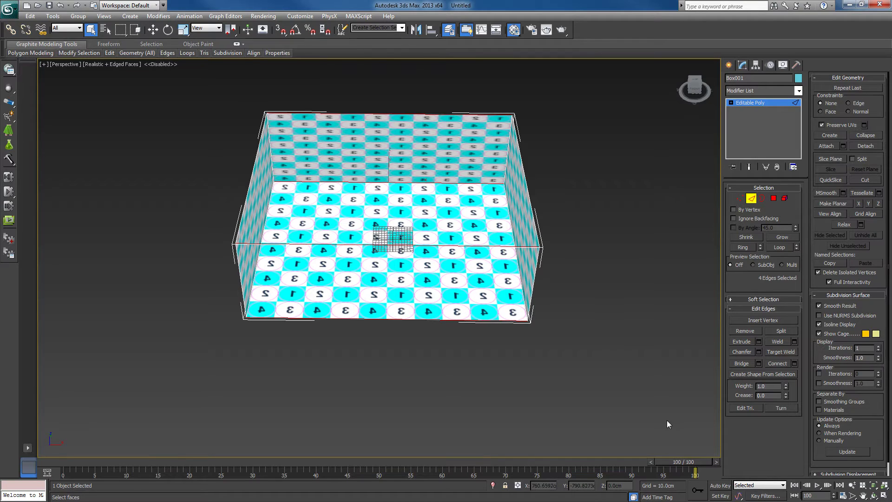
pyautogui.click(784, 362)
pyautogui.rightClick(408, 230)
pyautogui.click(425, 235)
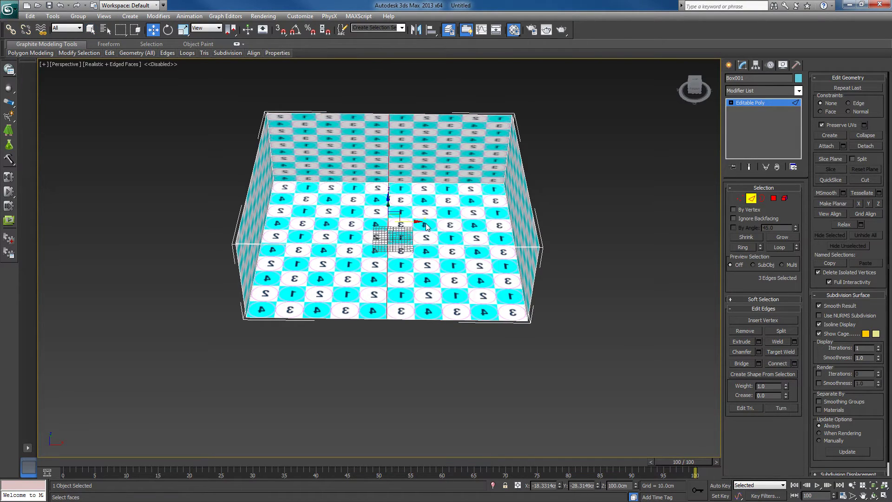
pyautogui.moveTo(417, 221); pyautogui.dragTo(356, 221)
# Connect the four remaining parallel edges with a second loop and move it toward the opposite side wall, to about X = 176 cm
pyautogui.moveTo(419, 334); pyautogui.dragTo(418, 336)
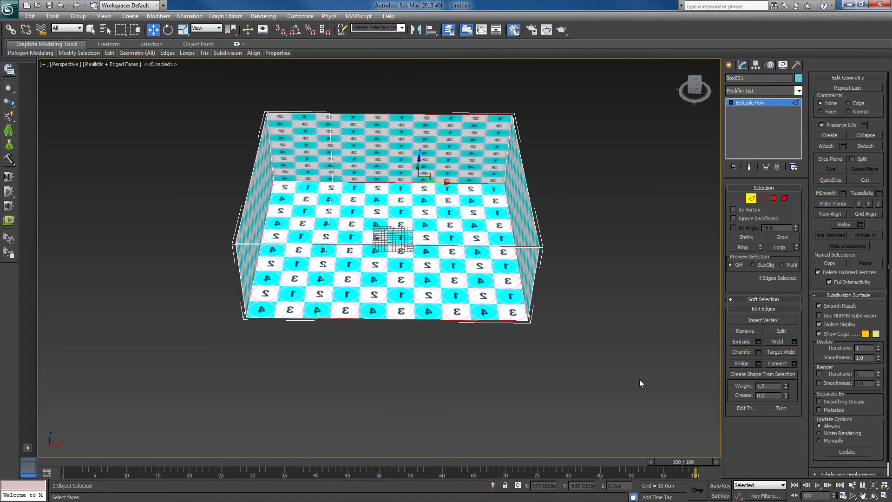
pyautogui.click(768, 365)
pyautogui.moveTo(450, 222); pyautogui.dragTo(474, 224)
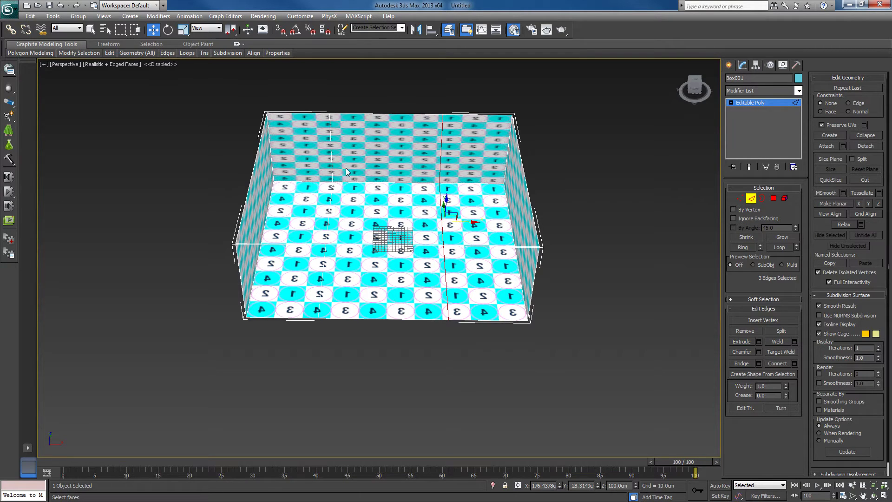
# Connect the six edges running in the other direction with two segments, adjusting their spacing symmetrically, and accept the new loops
pyautogui.keyDown('alt'); pyautogui.moveTo(345, 169); pyautogui.dragTo(481, 177, button='middle'); pyautogui.keyUp('alt')
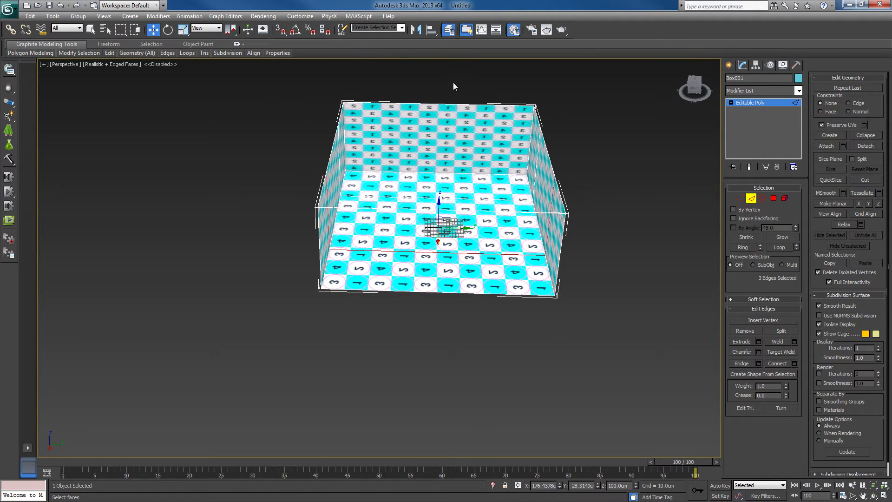
pyautogui.moveTo(419, 374); pyautogui.dragTo(419, 375)
pyautogui.keyDown('alt'); pyautogui.moveTo(530, 354); pyautogui.dragTo(581, 332, button='middle'); pyautogui.keyUp('alt')
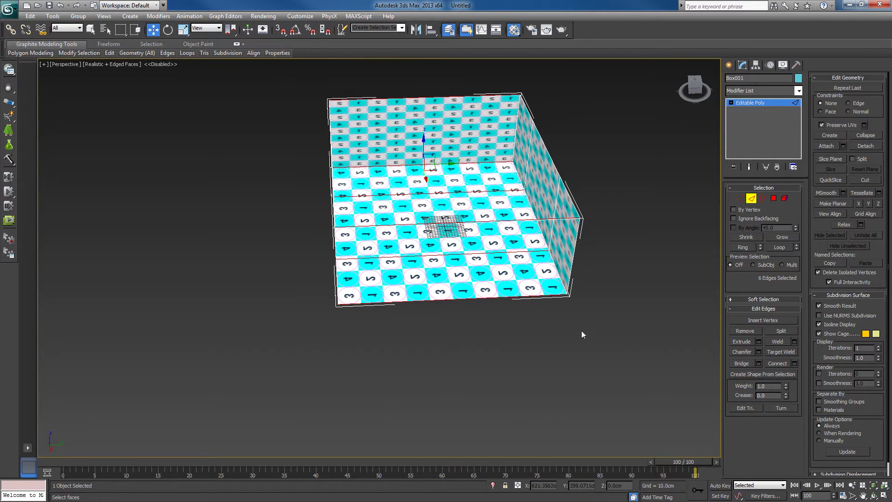
pyautogui.click(795, 364)
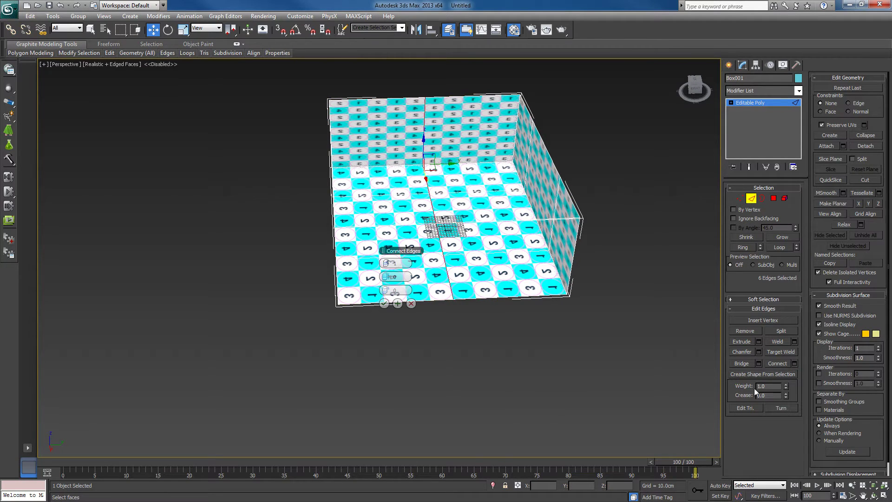
pyautogui.click(391, 265)
pyautogui.moveTo(386, 276)
pyautogui.mouseDown()
pyautogui.moveTo(427, 269)
pyautogui.moveTo(426, 288)
pyautogui.moveTo(383, 293)
pyautogui.mouseUp()
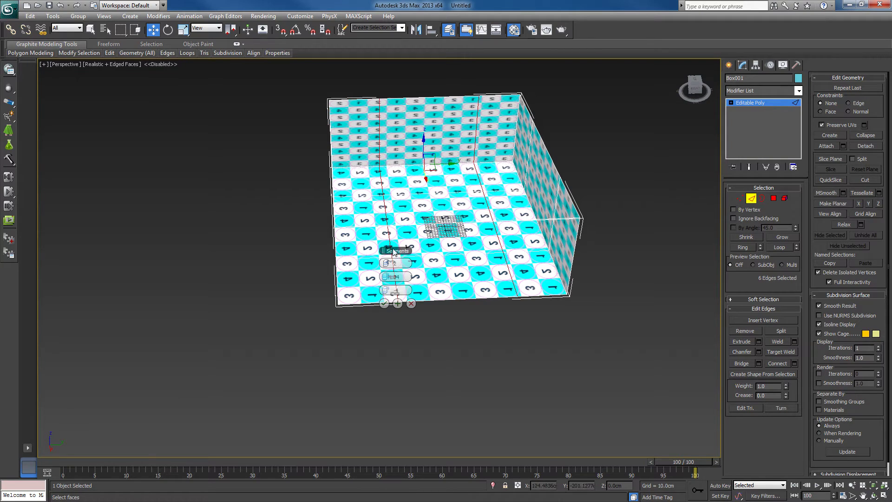
pyautogui.rightClick(390, 289)
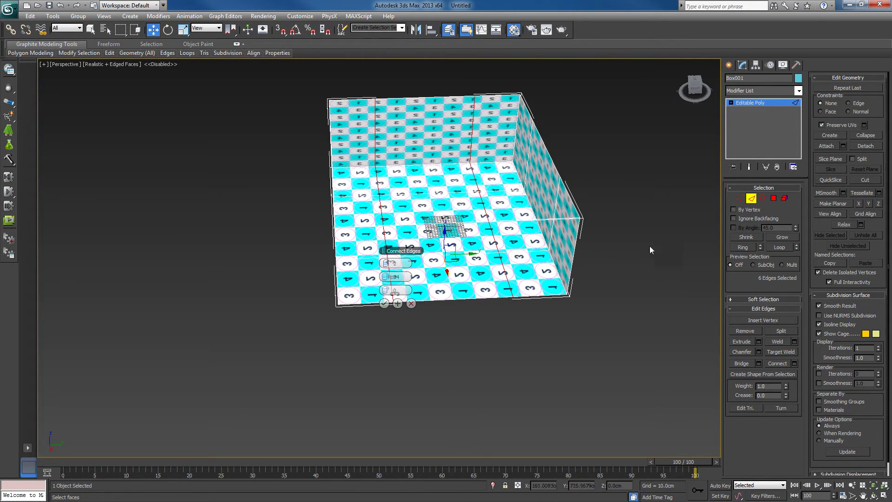
pyautogui.keyDown('alt'); pyautogui.moveTo(576, 284); pyautogui.dragTo(543, 288, button='middle'); pyautogui.keyUp('alt')
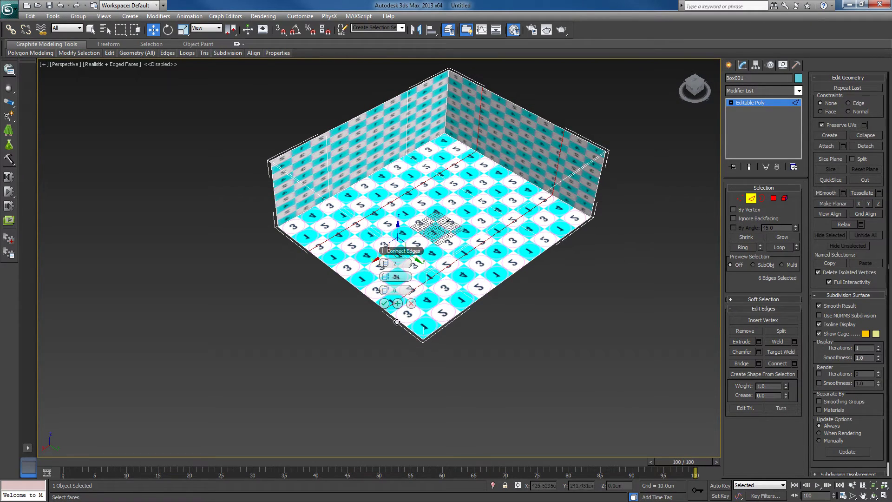
pyautogui.click(384, 302)
# Switch to polygon editing and extrude the middle panel of the back wall slightly outward
pyautogui.keyDown('alt'); pyautogui.moveTo(558, 255); pyautogui.dragTo(604, 272, button='middle'); pyautogui.keyUp('alt')
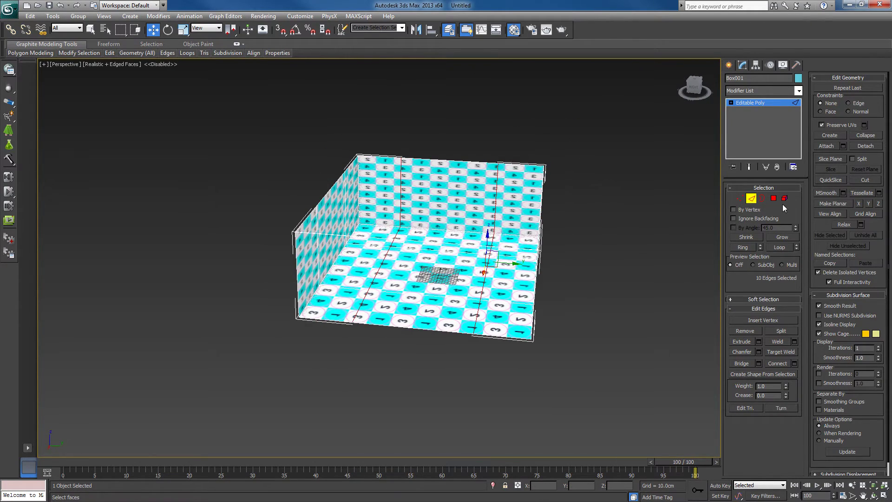
pyautogui.click(773, 198)
pyautogui.keyDown('alt'); pyautogui.moveTo(574, 240); pyautogui.dragTo(351, 224, button='middle'); pyautogui.keyUp('alt')
pyautogui.click(356, 128)
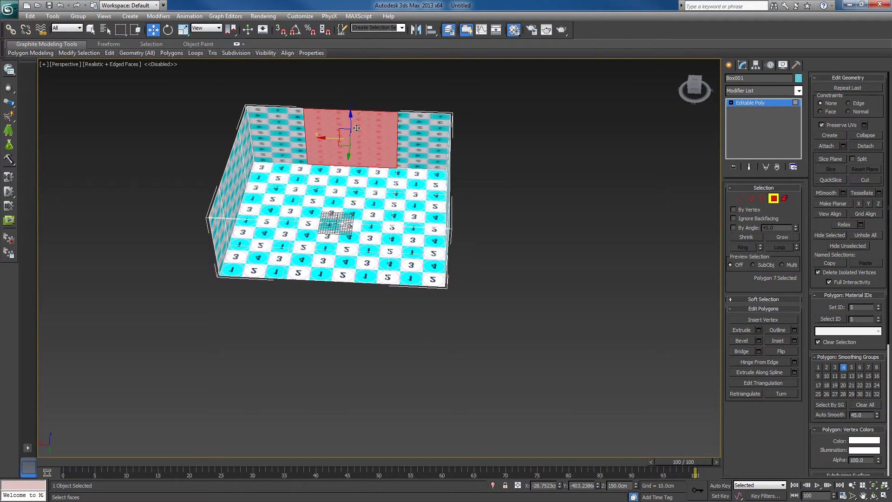
pyautogui.click(741, 330)
pyautogui.moveTo(348, 135); pyautogui.dragTo(341, 349)
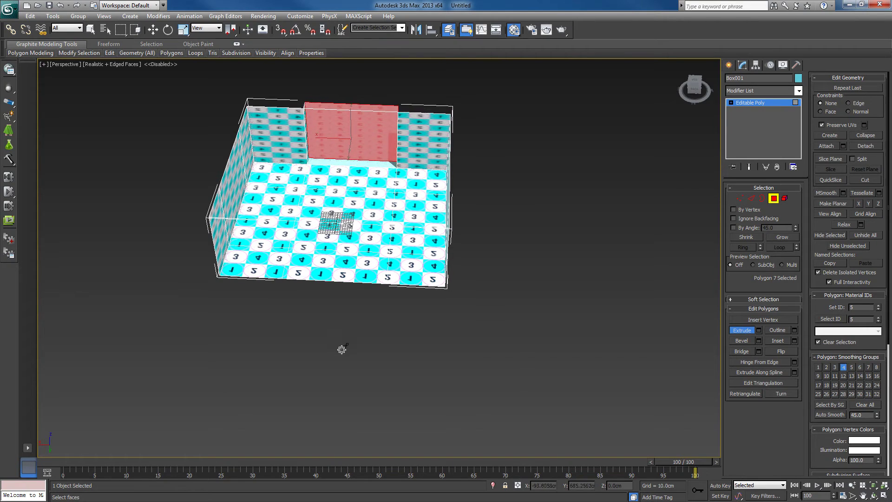
pyautogui.keyDown('alt'); pyautogui.moveTo(500, 259); pyautogui.dragTo(527, 310, button='middle'); pyautogui.keyUp('alt')
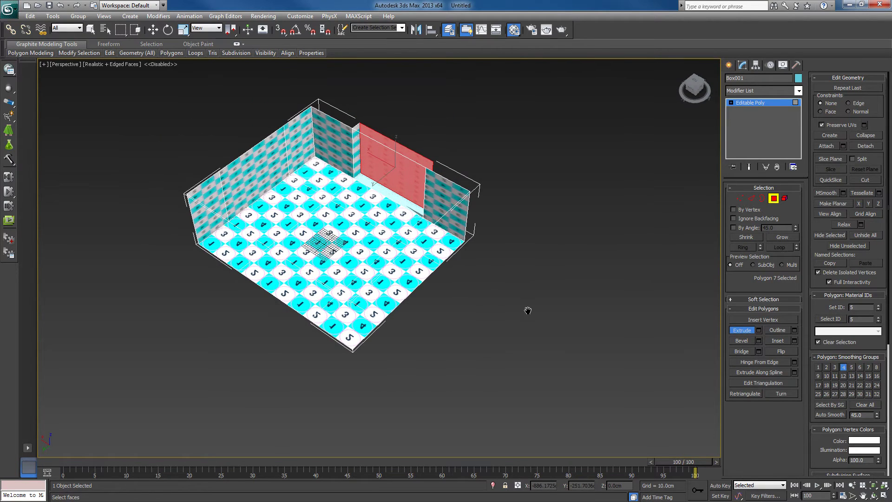
# Extrude the middle panel of the adjoining wall outward and move it along X to about 1136 cm to form a long corridor
pyautogui.click(275, 172)
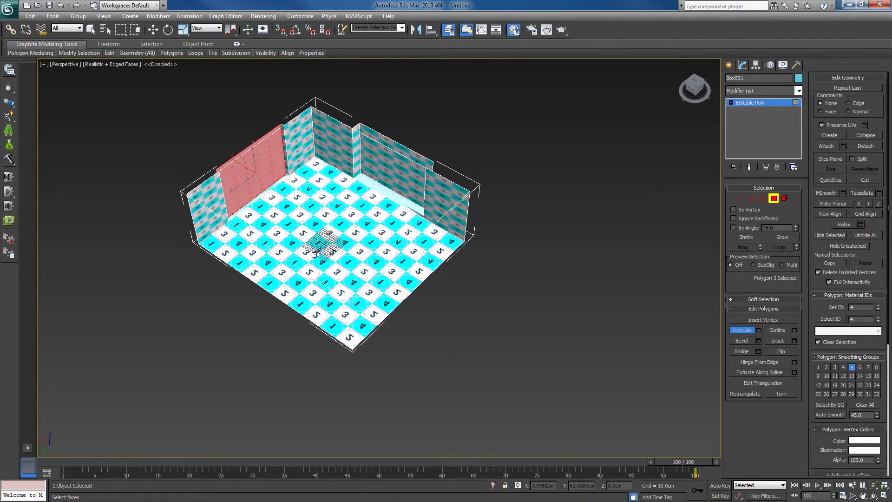
pyautogui.press('w')
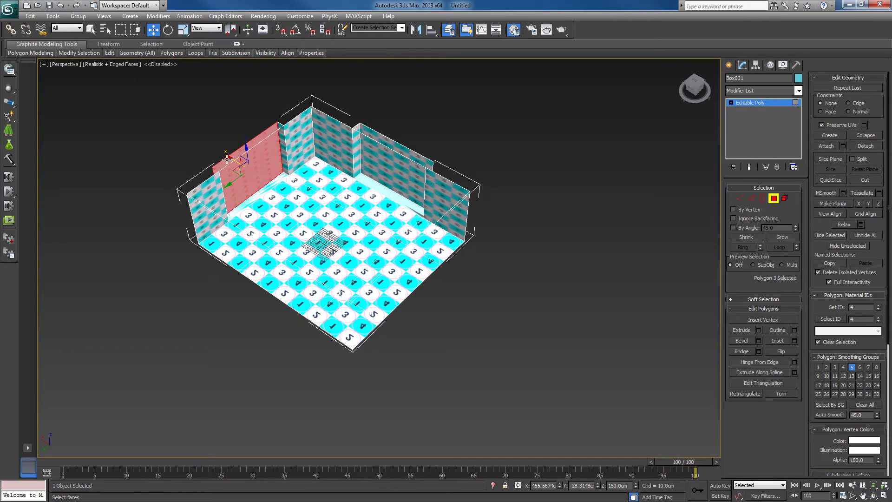
pyautogui.moveTo(229, 158); pyautogui.dragTo(147, 105)
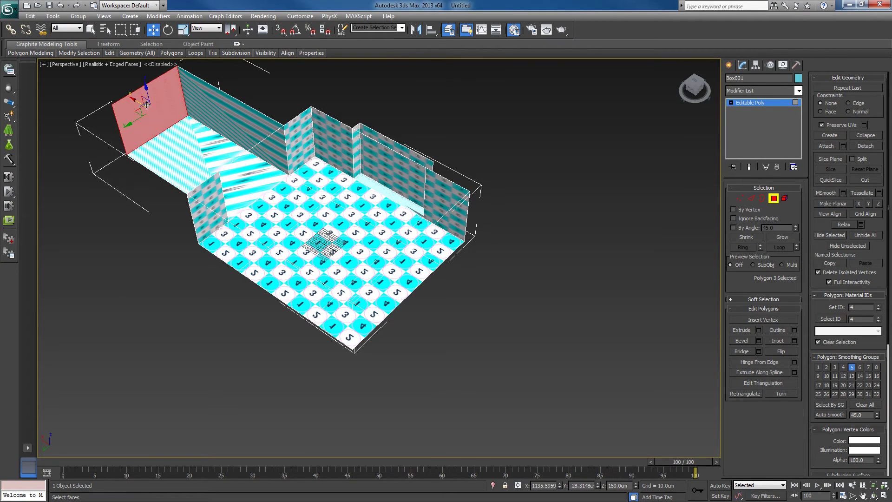
# Move the back wall's extruded middle panel outward to about Y = -975 cm and discard the accidental polygon clone
pyautogui.click(370, 162)
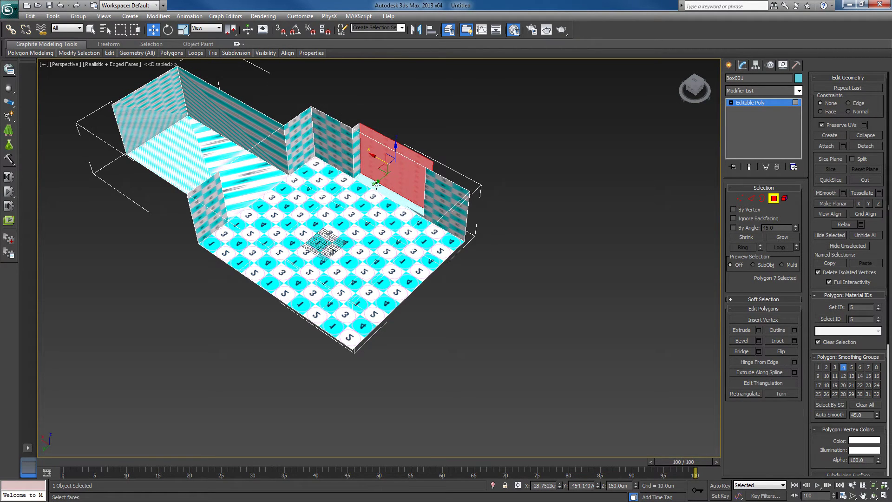
pyautogui.moveTo(376, 185)
pyautogui.mouseDown()
pyautogui.moveTo(463, 136)
pyautogui.moveTo(467, 116)
pyautogui.mouseUp()
pyautogui.hotkey('ctrl', 'z')
pyautogui.hotkey('ctrl', 'z')
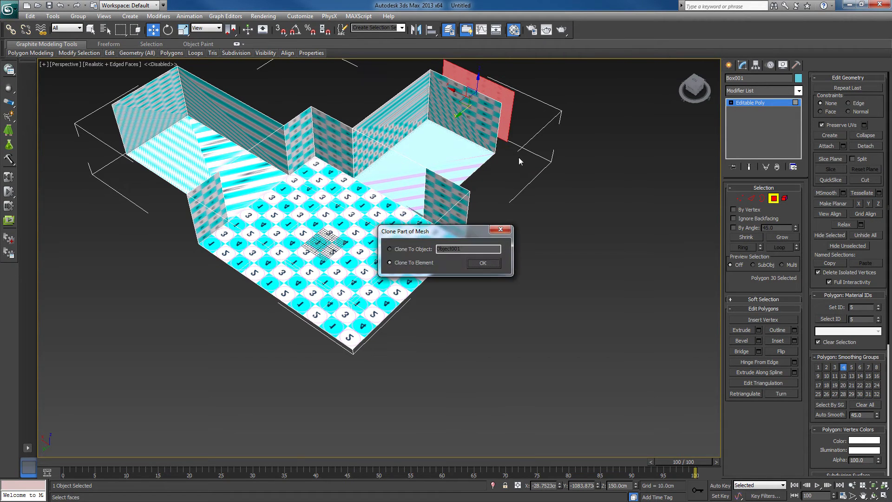
pyautogui.click(499, 264)
pyautogui.hotkey('ctrl', 'z')
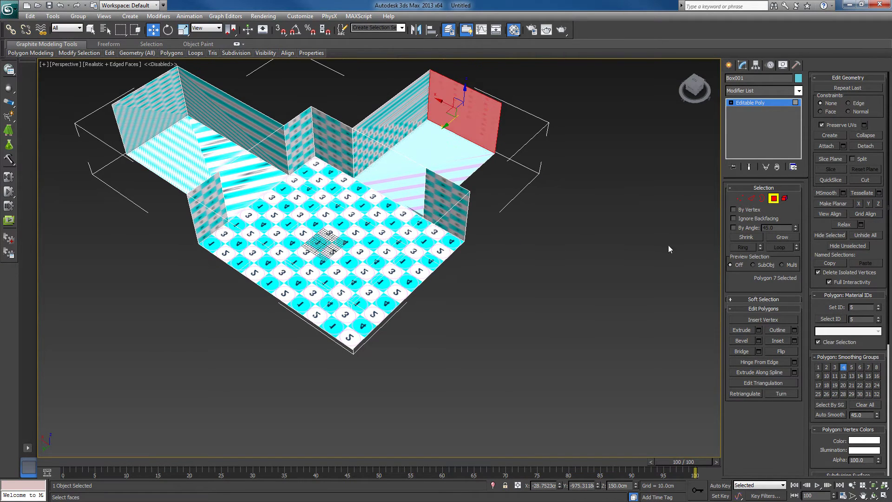
# Turn on Ignore Backfacing for polygon selection and reselect the end panel of the back corridor with Extrude active
pyautogui.click(742, 331)
pyautogui.moveTo(462, 101); pyautogui.dragTo(492, 81)
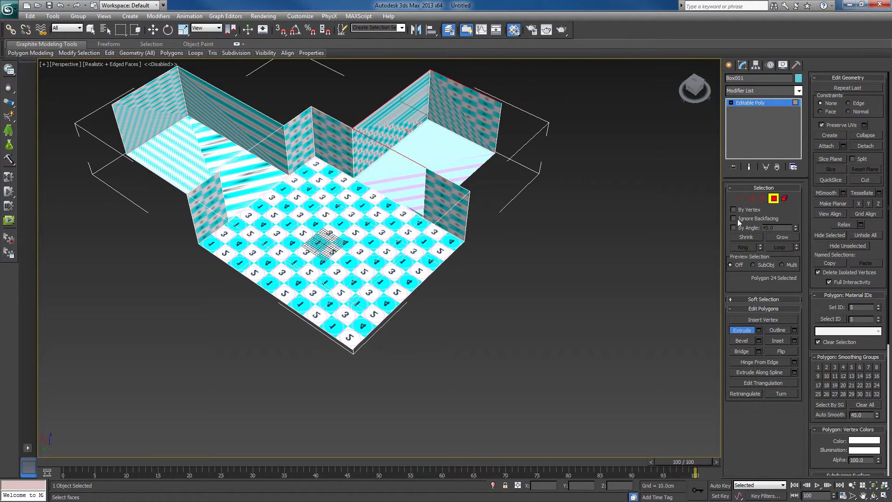
pyautogui.click(455, 97)
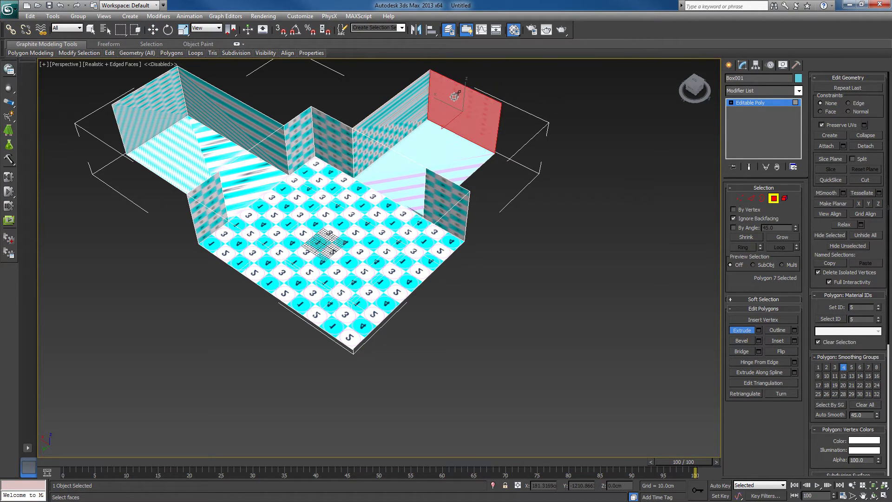
# Extrude the end panel of the back corridor outward and move it farther along Y
pyautogui.moveTo(455, 97); pyautogui.dragTo(76, 397)
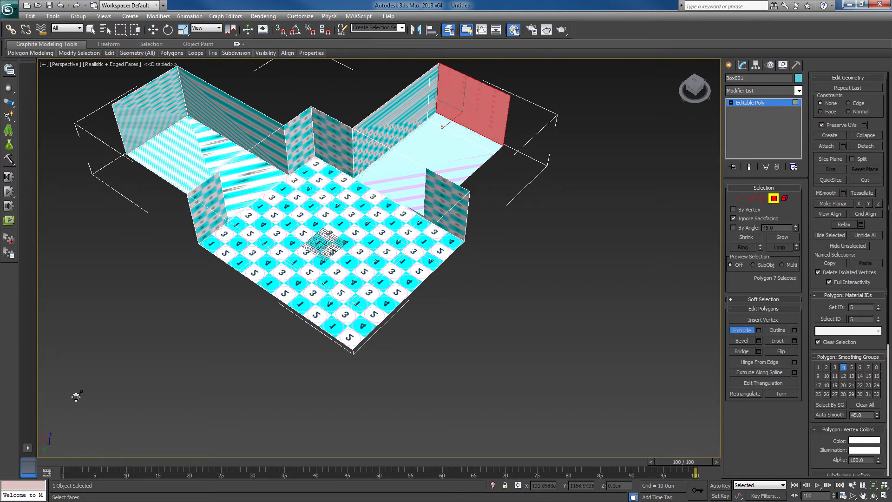
pyautogui.press('w')
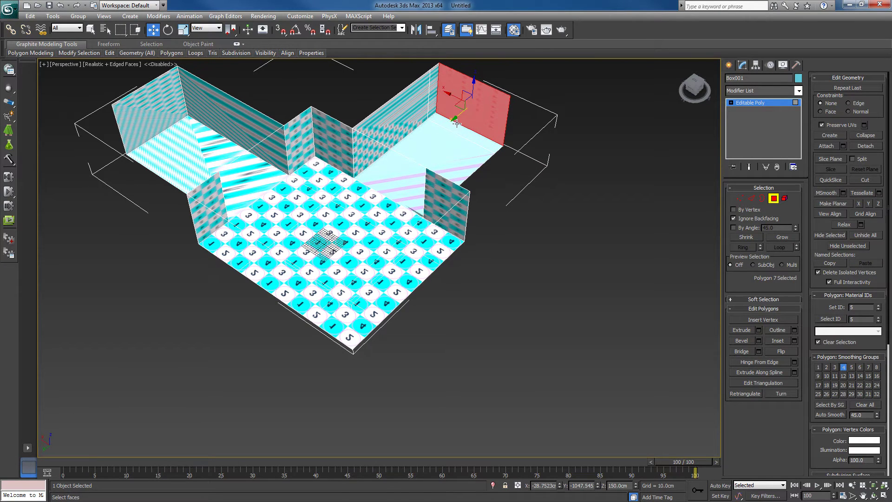
pyautogui.moveTo(452, 120); pyautogui.dragTo(472, 102)
pyautogui.click(446, 78)
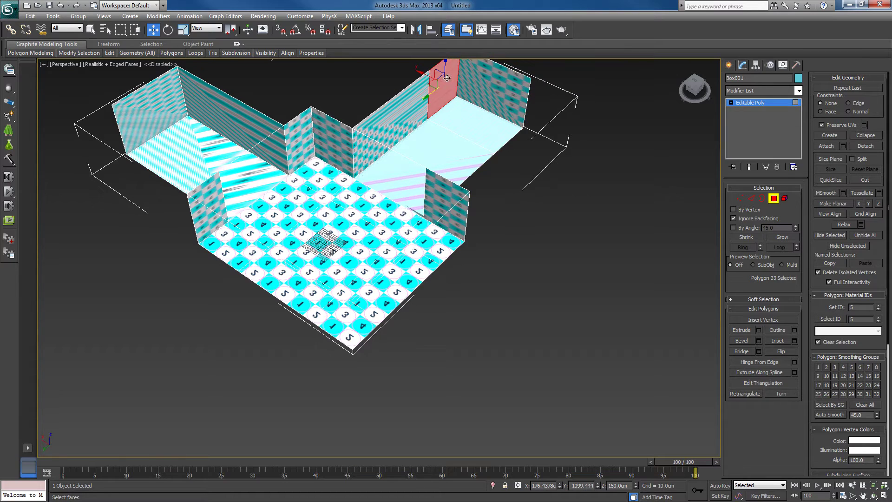
pyautogui.keyDown('alt'); pyautogui.moveTo(409, 168); pyautogui.dragTo(453, 191, button='middle'); pyautogui.keyUp('alt')
# Undo the extensions of both corridors, back to the short wall extrusions
pyautogui.hotkey('ctrl', 'z')
pyautogui.hotkey('ctrl', 'z')
pyautogui.hotkey('ctrl', 'z')
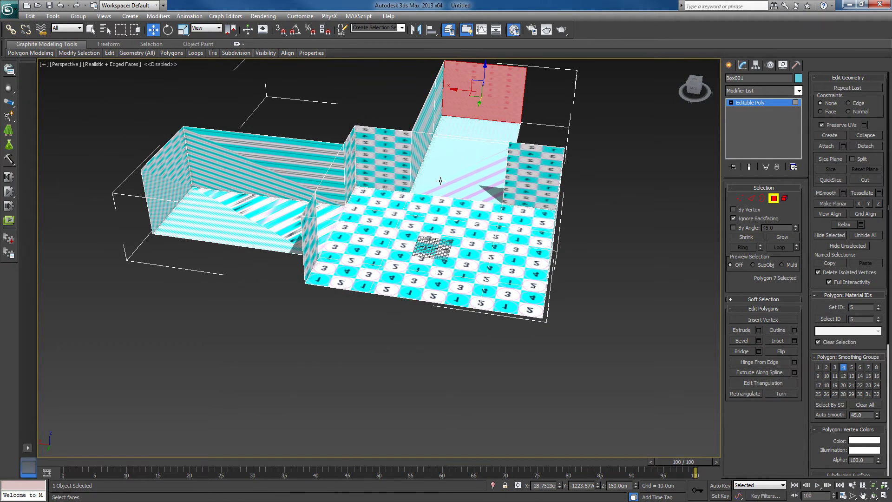
pyautogui.hotkey('ctrl', 'z')
pyautogui.hotkey('ctrl', 'z')
pyautogui.hotkey('ctrl', 'z')
pyautogui.hotkey('ctrl', 'z')
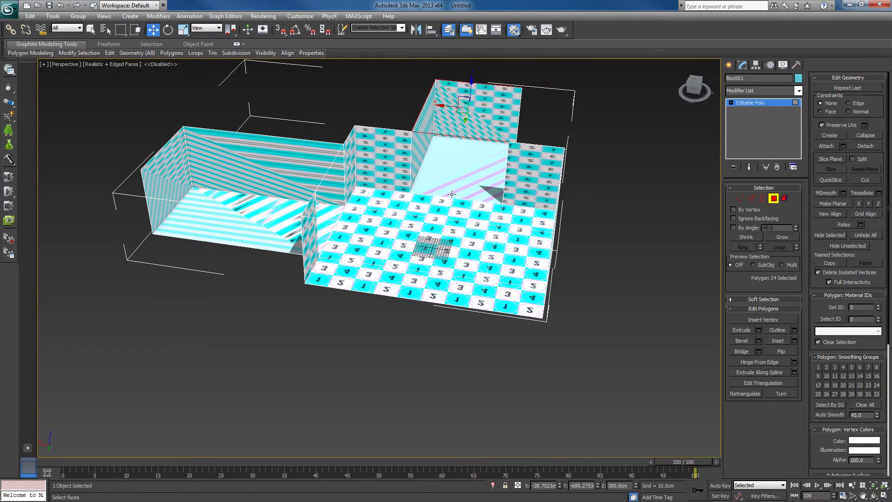
pyautogui.hotkey('ctrl', 'z')
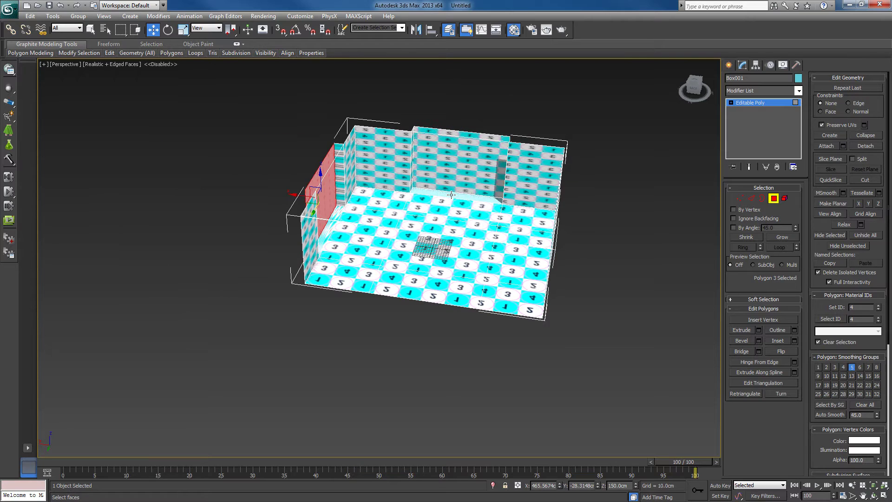
# Inspect the short wall extrusions from outside the room and undo them as well
pyautogui.keyDown('alt'); pyautogui.moveTo(457, 200); pyautogui.dragTo(397, 116, button='middle'); pyautogui.keyUp('alt')
pyautogui.click(325, 176)
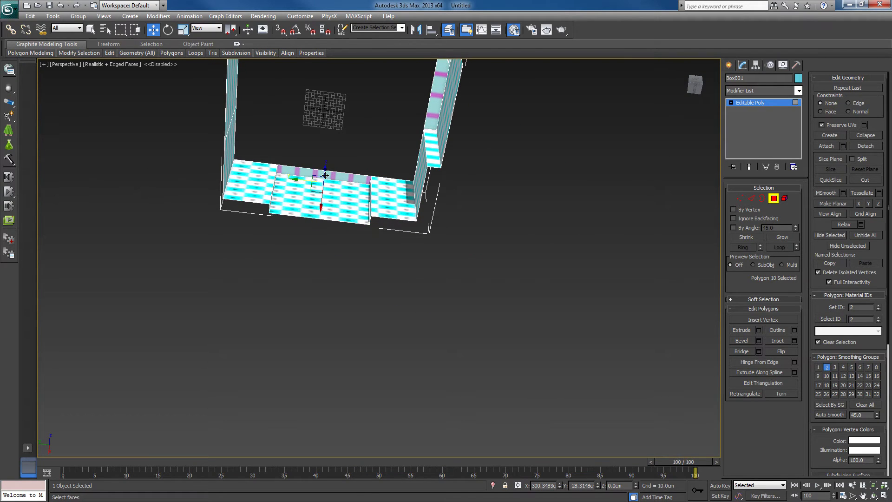
pyautogui.keyDown('alt'); pyautogui.moveTo(460, 129); pyautogui.dragTo(484, 202, button='middle'); pyautogui.keyUp('alt')
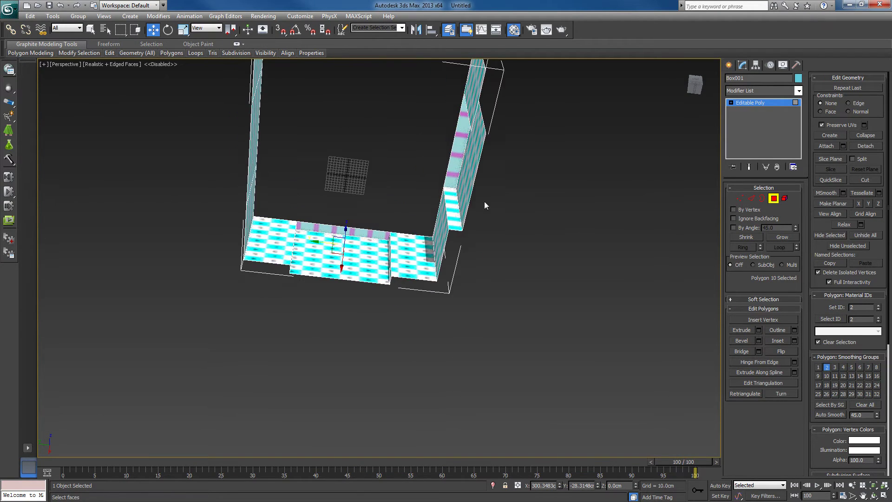
pyautogui.keyDown('alt'); pyautogui.moveTo(430, 175); pyautogui.dragTo(408, 183, button='middle'); pyautogui.keyUp('alt')
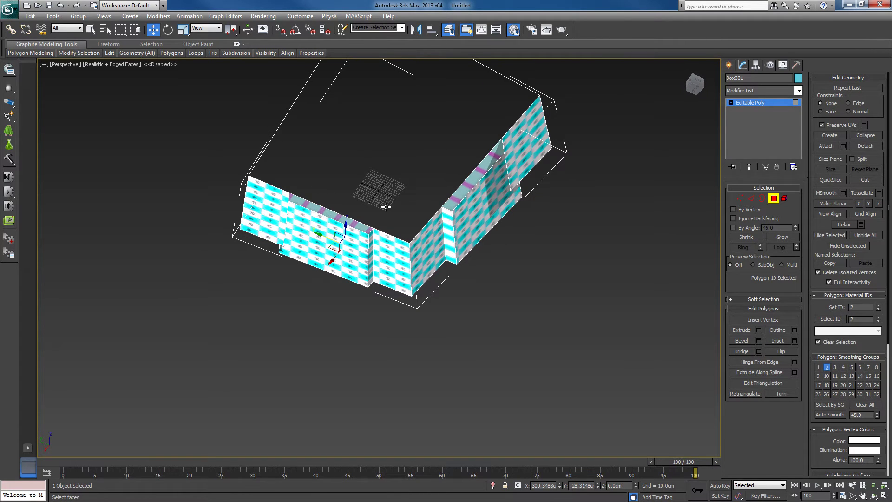
pyautogui.hotkey('ctrl', 'z')
pyautogui.hotkey('ctrl', 'z')
pyautogui.hotkey('ctrl', 'z')
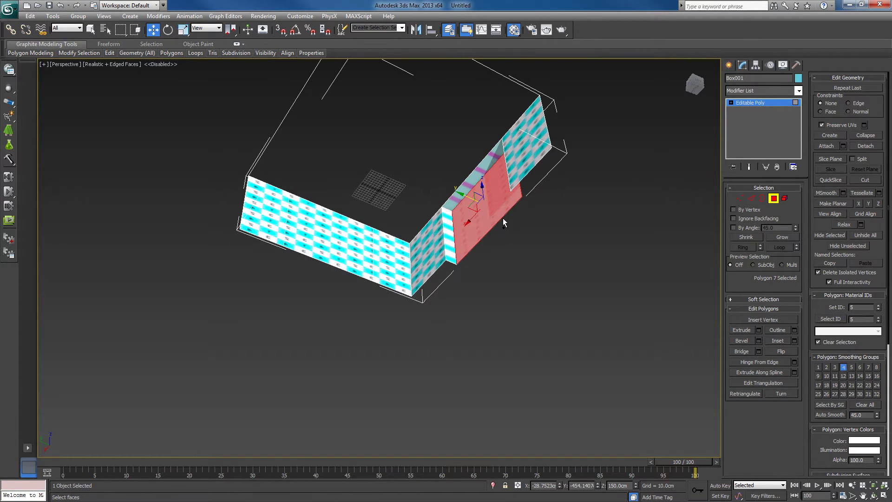
# Select the middle panels of two adjacent room walls and view them from inside the room
pyautogui.keyDown('alt'); pyautogui.moveTo(501, 220); pyautogui.dragTo(466, 233, button='middle'); pyautogui.keyUp('alt')
pyautogui.keyDown('ctrl'); pyautogui.click(339, 215); pyautogui.keyUp('ctrl')
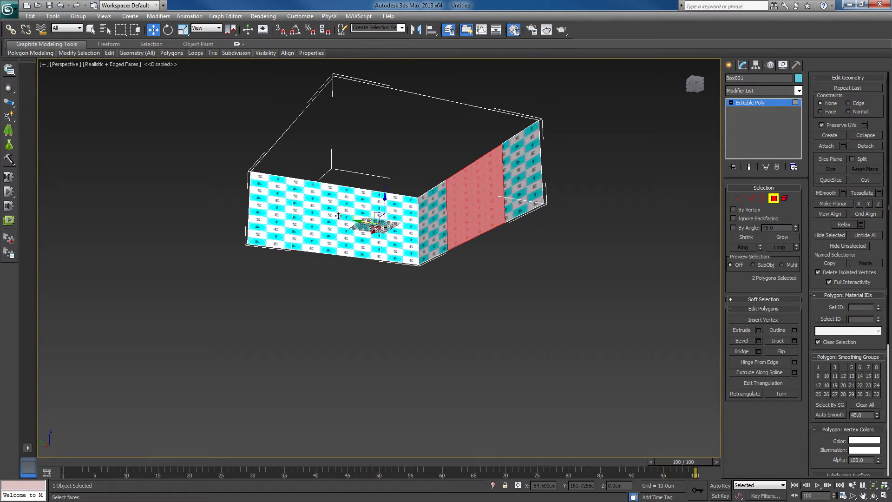
pyautogui.keyDown('ctrl'); pyautogui.click(340, 217); pyautogui.keyUp('ctrl')
pyautogui.keyDown('ctrl'); pyautogui.click(330, 207); pyautogui.keyUp('ctrl')
pyautogui.keyDown('alt'); pyautogui.moveTo(370, 203); pyautogui.dragTo(350, 138, button='middle'); pyautogui.keyUp('alt')
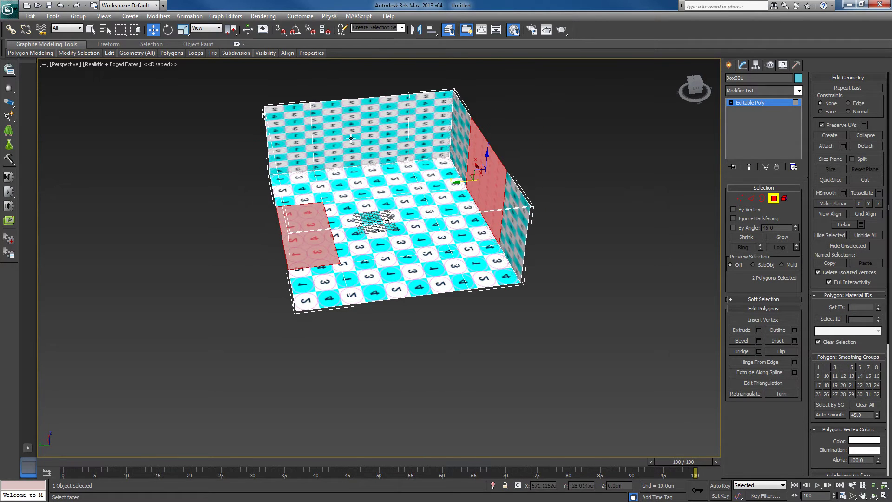
pyautogui.hotkey('ctrl', 'z')
pyautogui.keyDown('ctrl'); pyautogui.click(358, 127); pyautogui.keyUp('ctrl')
pyautogui.keyDown('alt'); pyautogui.moveTo(451, 175); pyautogui.dragTo(485, 191, button='middle'); pyautogui.keyUp('alt')
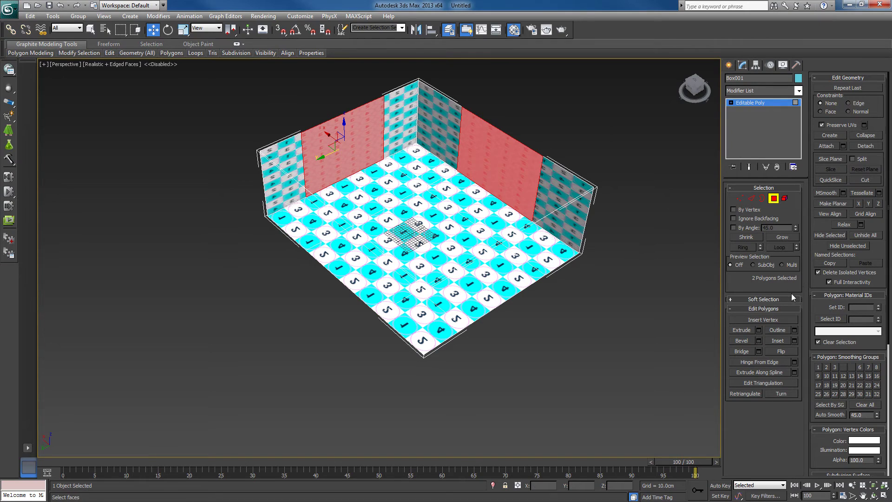
# Extrude both selected wall panels outward into corridors with an extrusion height of -1027.5205 cm
pyautogui.click(758, 330)
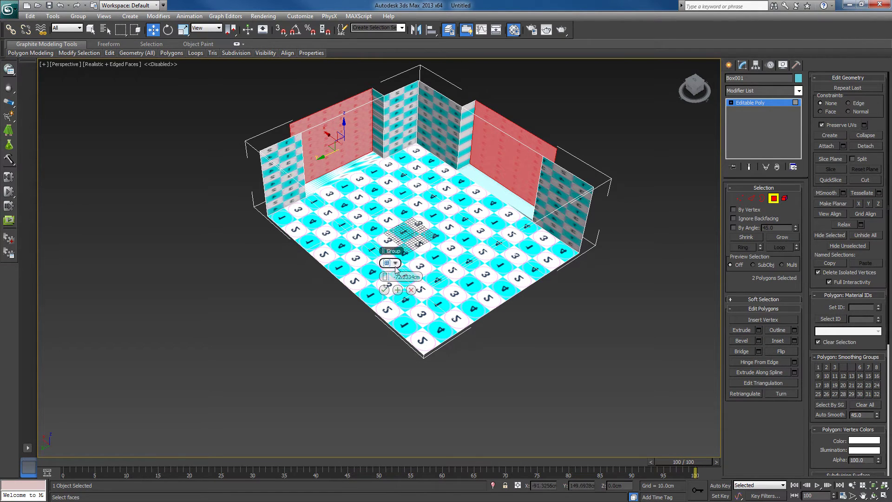
pyautogui.moveTo(387, 276); pyautogui.dragTo(15, 338)
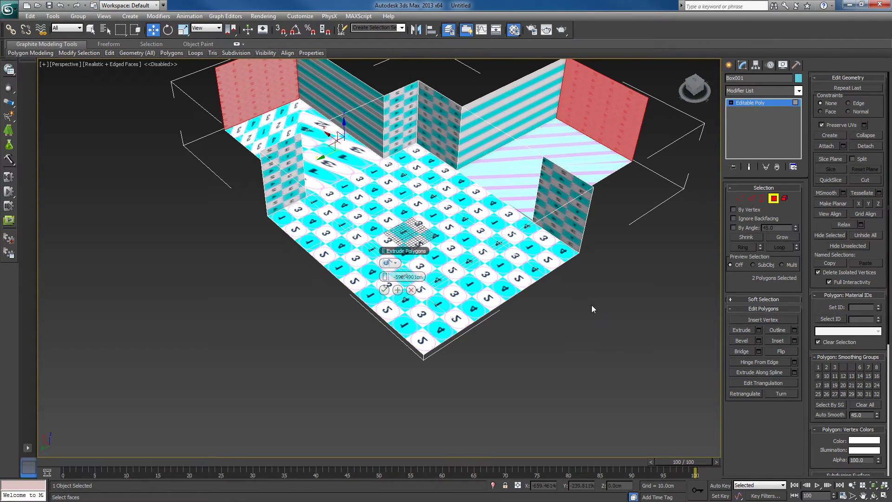
pyautogui.keyDown('alt'); pyautogui.moveTo(591, 306); pyautogui.dragTo(634, 320, button='middle'); pyautogui.keyUp('alt')
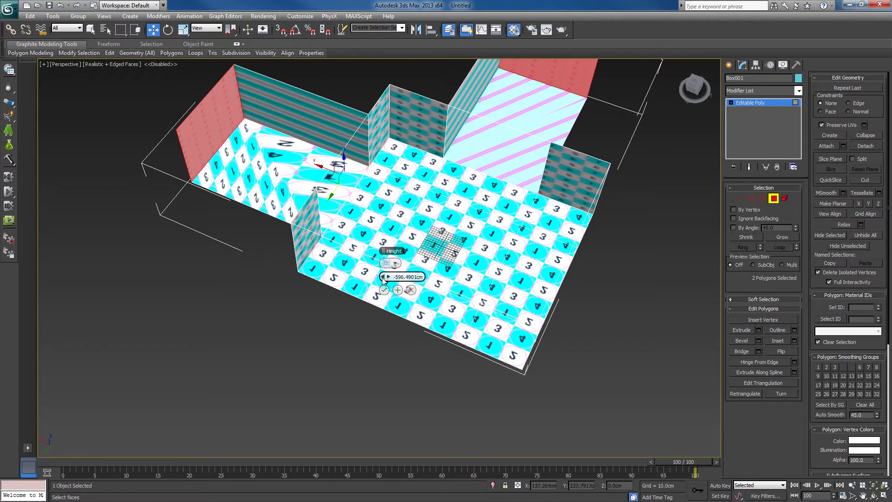
pyautogui.moveTo(383, 278); pyautogui.dragTo(7, 296)
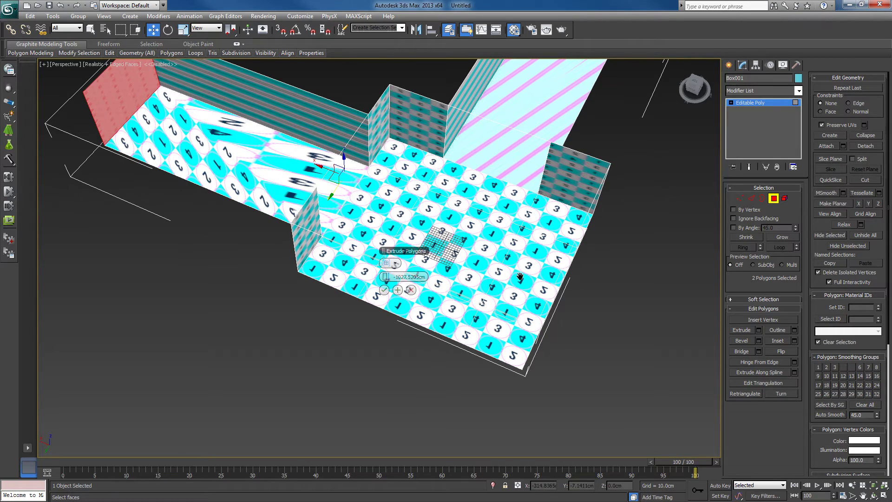
pyautogui.scroll(-5, 520, 277)
pyautogui.keyDown('alt'); pyautogui.moveTo(526, 330); pyautogui.dragTo(538, 284, button='middle'); pyautogui.keyUp('alt')
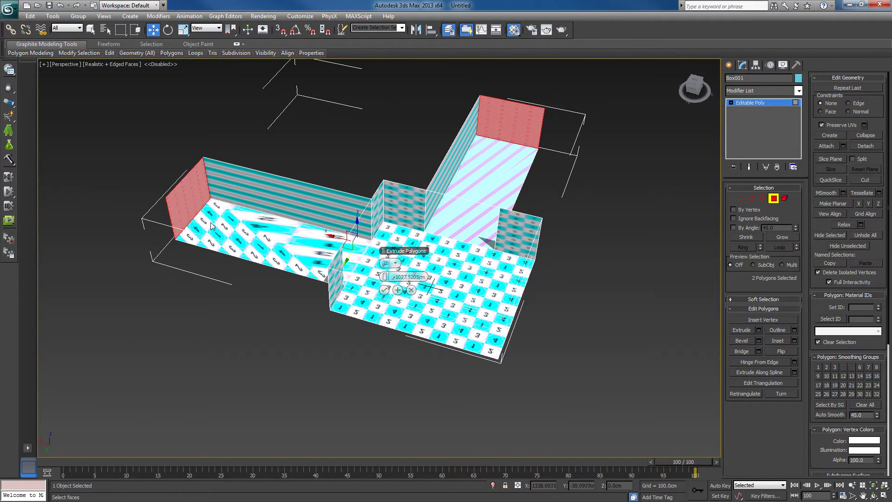
# Apply the extrusion and add a second one of -421.3241 cm to the ends of both corridors
pyautogui.click(397, 290)
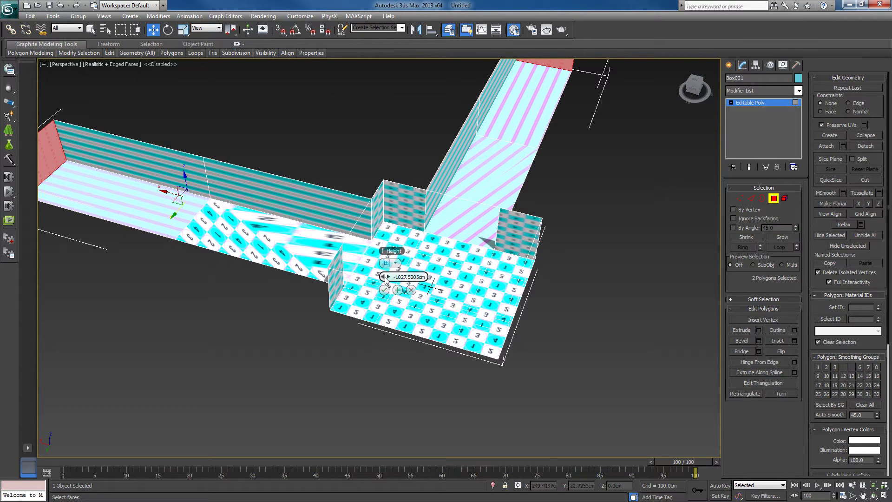
pyautogui.rightClick(385, 277)
pyautogui.moveTo(386, 276); pyautogui.dragTo(435, 321)
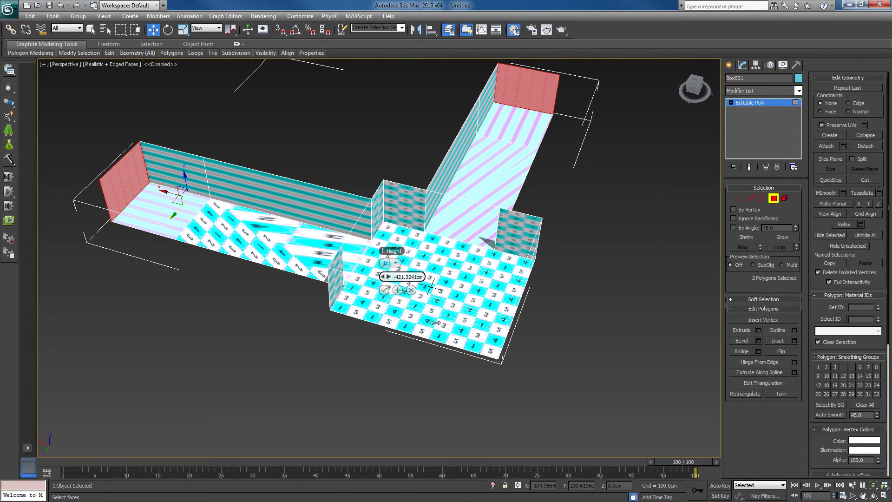
pyautogui.click(398, 289)
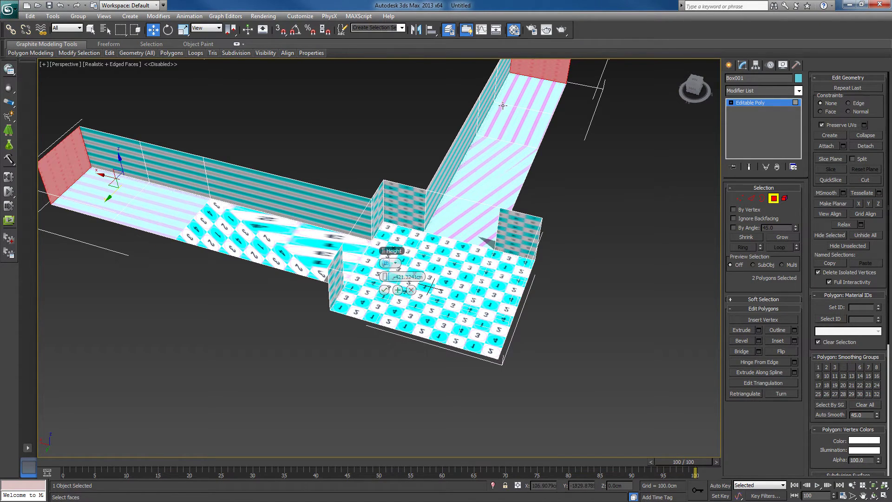
# Turn on Ignore Backfacing and select the side panels of both corridor end sections that face toward each other for extrusion
pyautogui.click(486, 94)
pyautogui.moveTo(506, 152)
pyautogui.keyDown('alt'); pyautogui.mouseDown(button='middle')
pyautogui.moveTo(486, 91)
pyautogui.moveTo(509, 139)
pyautogui.mouseUp(button='middle'); pyautogui.keyUp('alt')
pyautogui.click(489, 99)
pyautogui.moveTo(509, 140); pyautogui.dragTo(478, 321, button='middle')
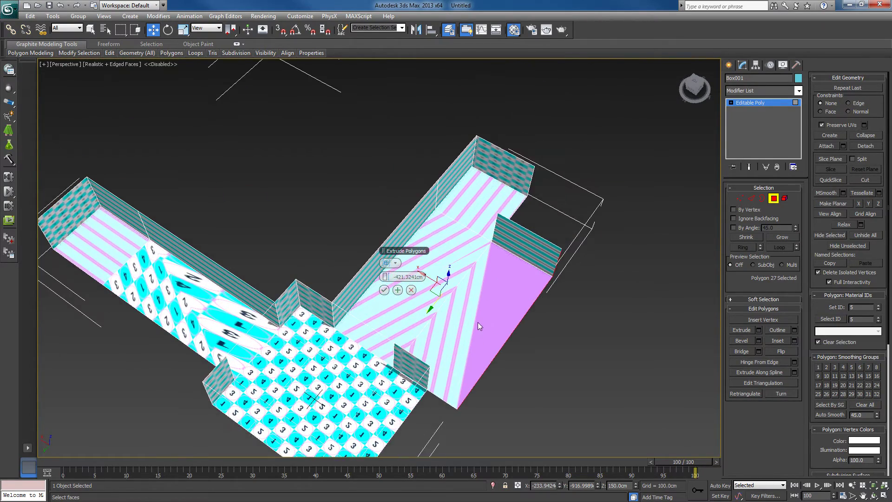
pyautogui.scroll(2, 478, 321)
pyautogui.keyDown('alt'); pyautogui.moveTo(668, 280); pyautogui.dragTo(658, 264, button='middle'); pyautogui.keyUp('alt')
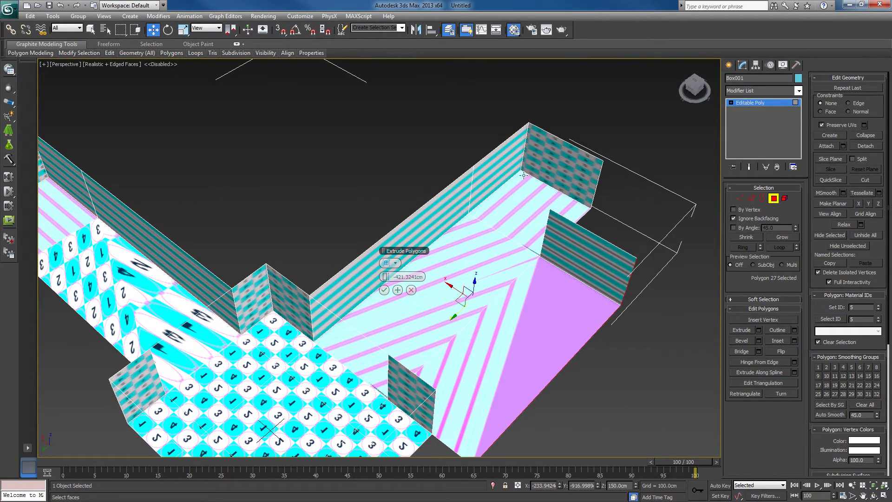
pyautogui.click(498, 165)
pyautogui.moveTo(369, 246); pyautogui.dragTo(548, 246, button='middle')
pyautogui.keyDown('alt'); pyautogui.moveTo(548, 246); pyautogui.dragTo(614, 247, button='middle'); pyautogui.keyUp('alt')
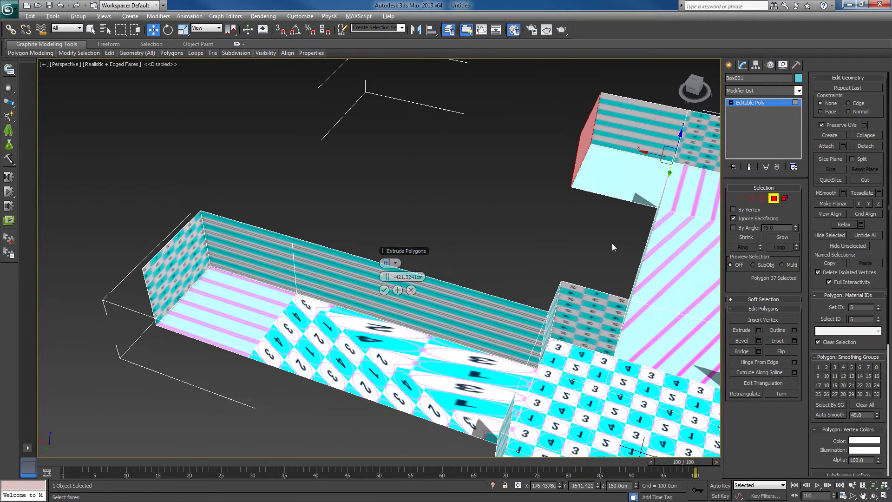
pyautogui.keyDown('ctrl'); pyautogui.click(285, 252); pyautogui.keyUp('ctrl')
# Extrude both side panels by -1275.033 cm so the two new corridors meet at a corner
pyautogui.moveTo(384, 277); pyautogui.dragTo(443, 350)
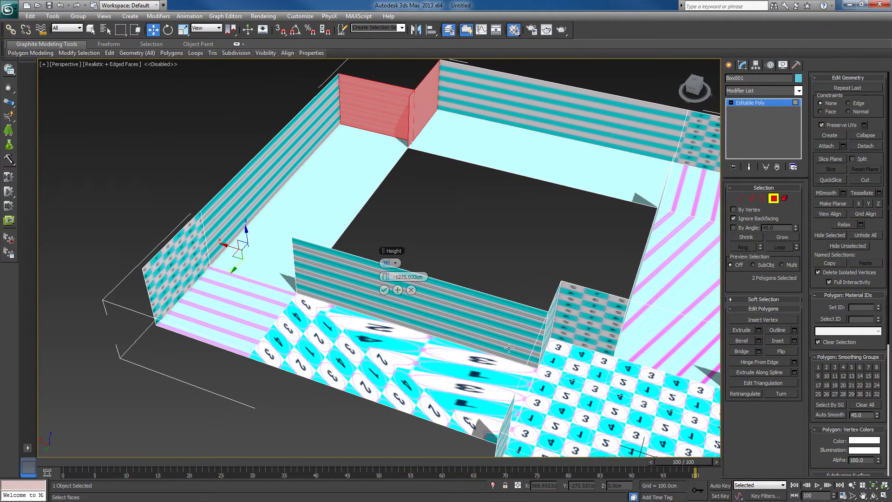
pyautogui.keyDown('alt'); pyautogui.moveTo(508, 348); pyautogui.dragTo(413, 322, button='middle'); pyautogui.keyUp('alt')
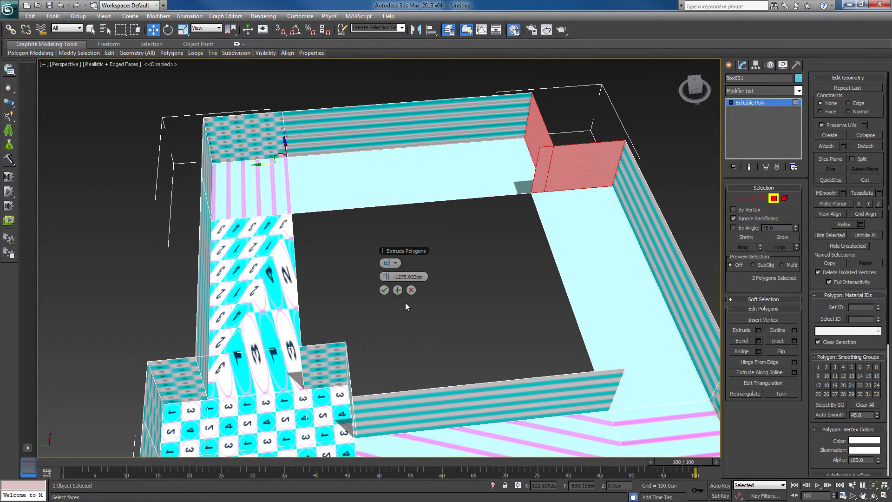
pyautogui.click(397, 290)
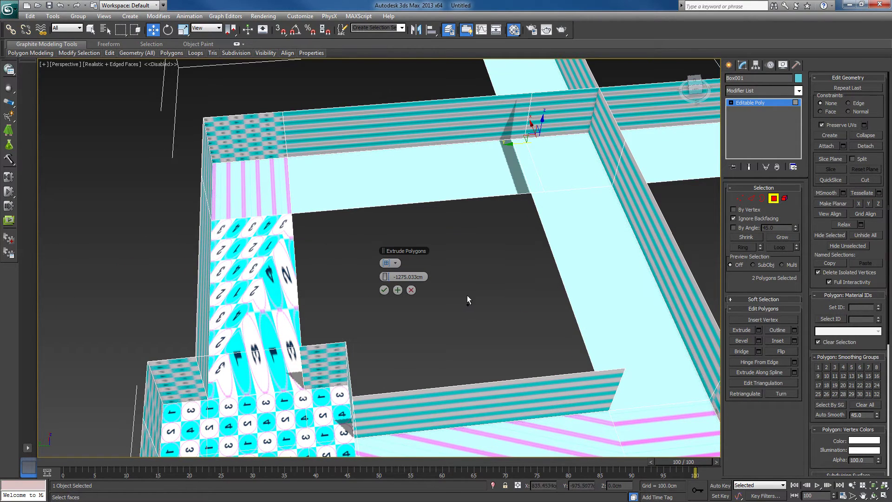
pyautogui.click(384, 290)
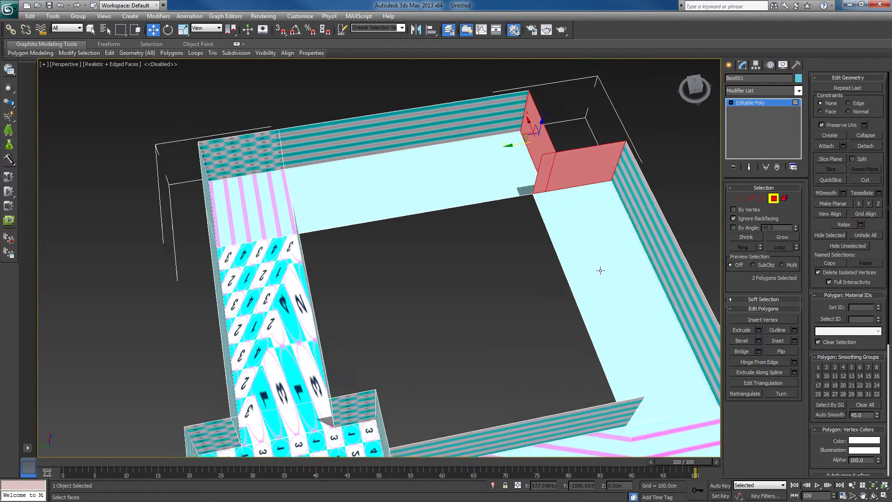
pyautogui.scroll(5, 600, 271)
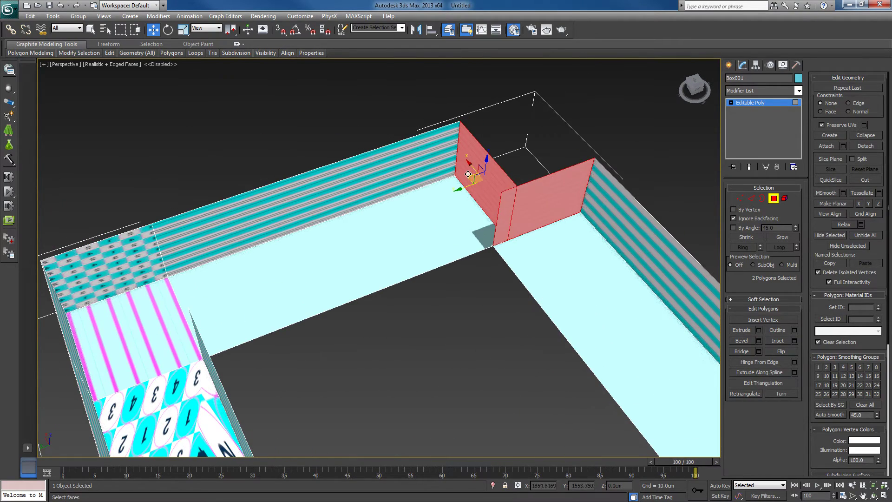
pyautogui.click(488, 173)
pyautogui.keyDown('alt'); pyautogui.moveTo(452, 271); pyautogui.dragTo(372, 390, button='middle'); pyautogui.keyUp('alt')
pyautogui.keyDown('ctrl'); pyautogui.click(486, 102); pyautogui.keyUp('ctrl')
pyautogui.press('Delete')
pyautogui.hotkey('ctrl', 'z')
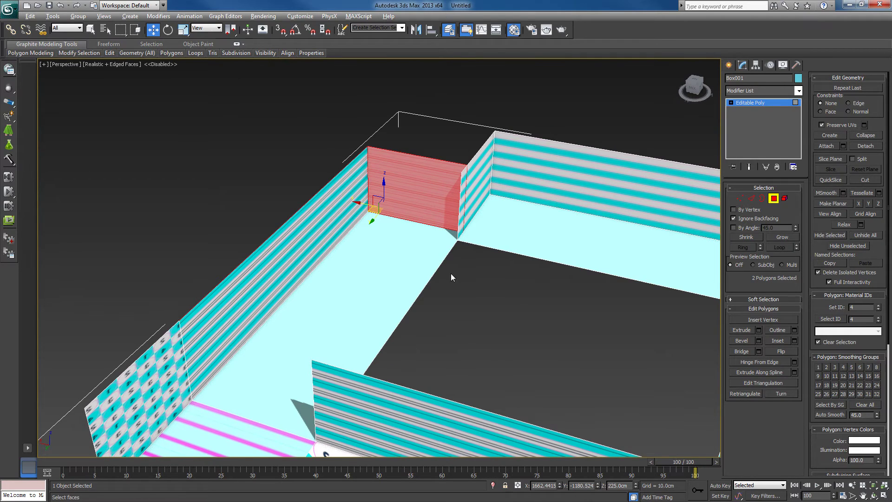
# Delete one of the two end panels at the corridor junction and shift the remaining end panel slightly along X
pyautogui.keyDown('alt'); pyautogui.moveTo(450, 273); pyautogui.dragTo(415, 310, button='middle'); pyautogui.keyUp('alt')
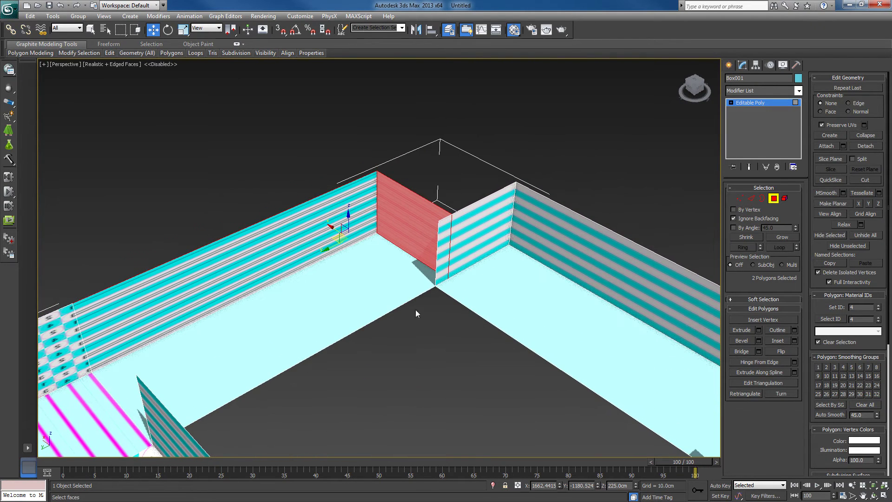
pyautogui.click(416, 231)
pyautogui.press('Delete')
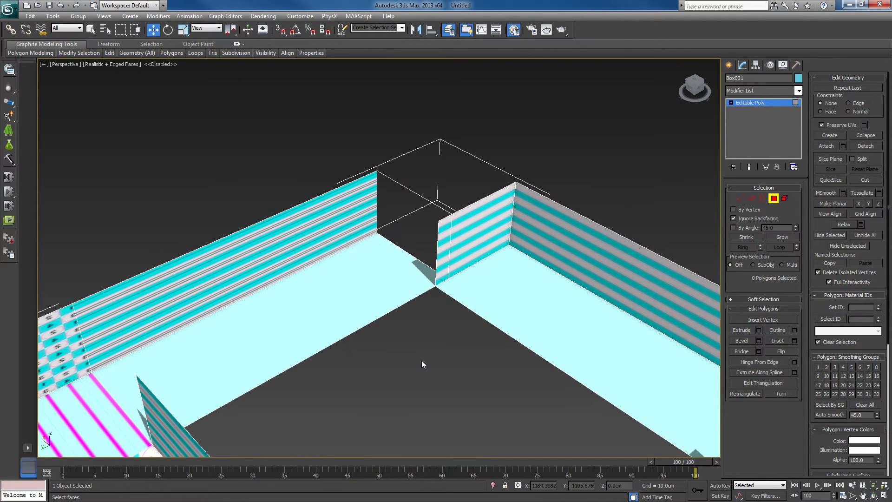
pyautogui.click(479, 229)
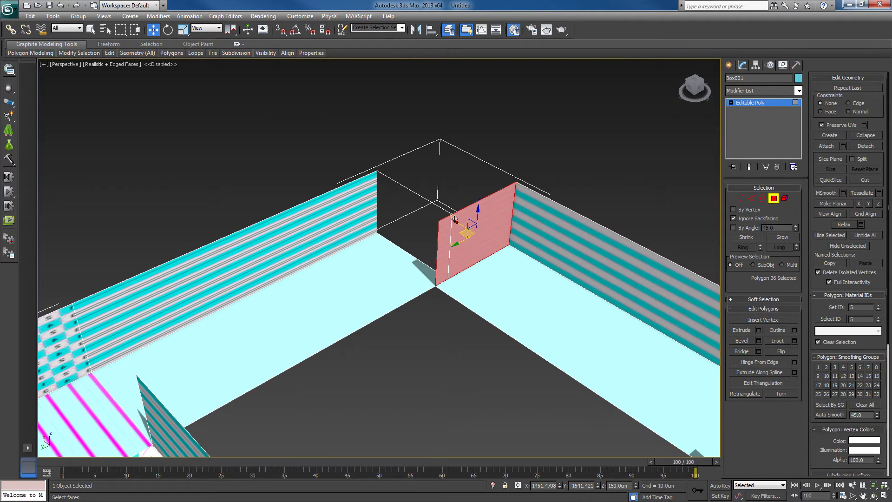
pyautogui.moveTo(455, 221); pyautogui.dragTo(457, 212)
pyautogui.keyDown('alt'); pyautogui.moveTo(486, 210); pyautogui.dragTo(495, 142, button='middle'); pyautogui.keyUp('alt')
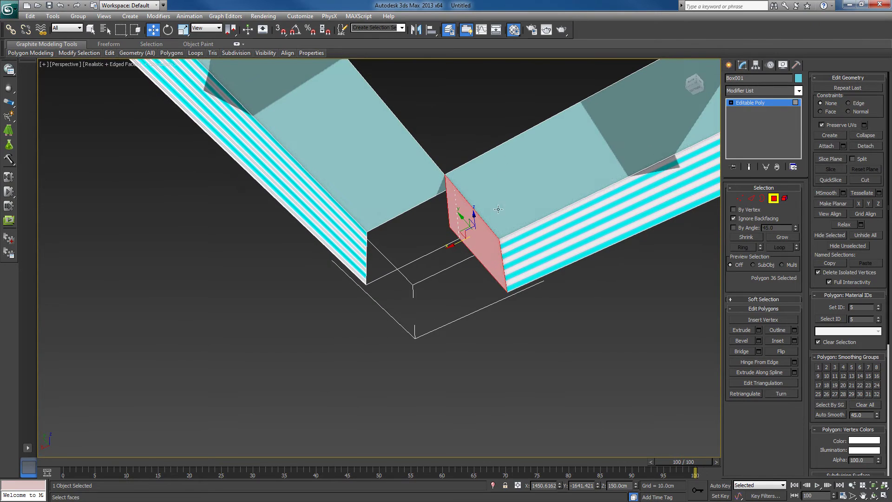
# Select the open border left by the deleted end panel and move it along Y to line up with the inner corner
pyautogui.click(752, 198)
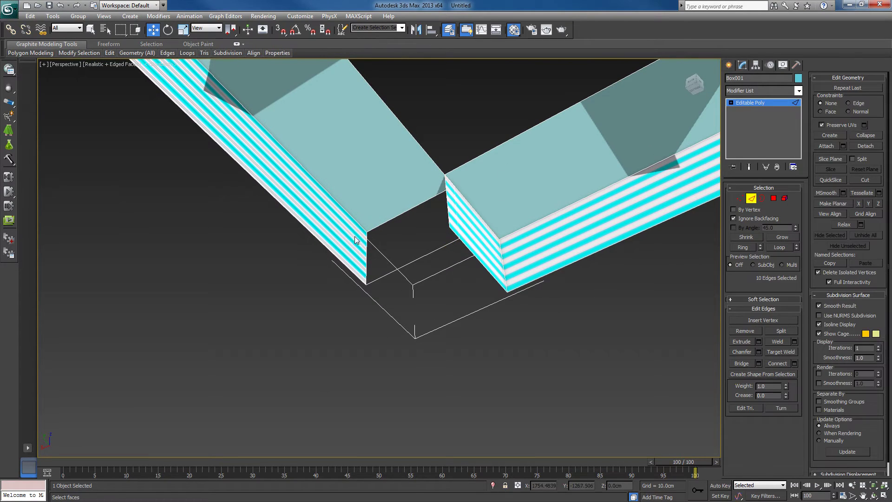
pyautogui.click(398, 268)
pyautogui.keyDown('alt'); pyautogui.moveTo(447, 281); pyautogui.dragTo(461, 347, button='middle'); pyautogui.keyUp('alt')
pyautogui.click(763, 198)
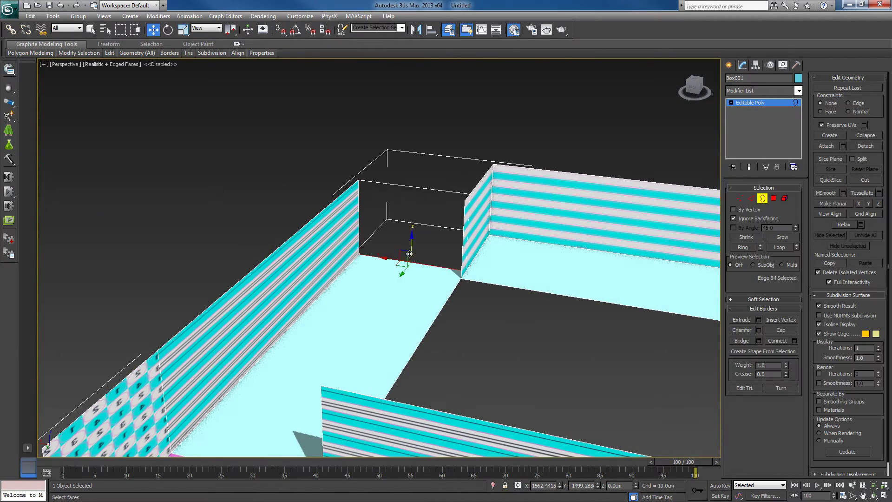
pyautogui.click(399, 260)
pyautogui.keyDown('alt'); pyautogui.moveTo(478, 258); pyautogui.dragTo(451, 261, button='middle'); pyautogui.keyUp('alt')
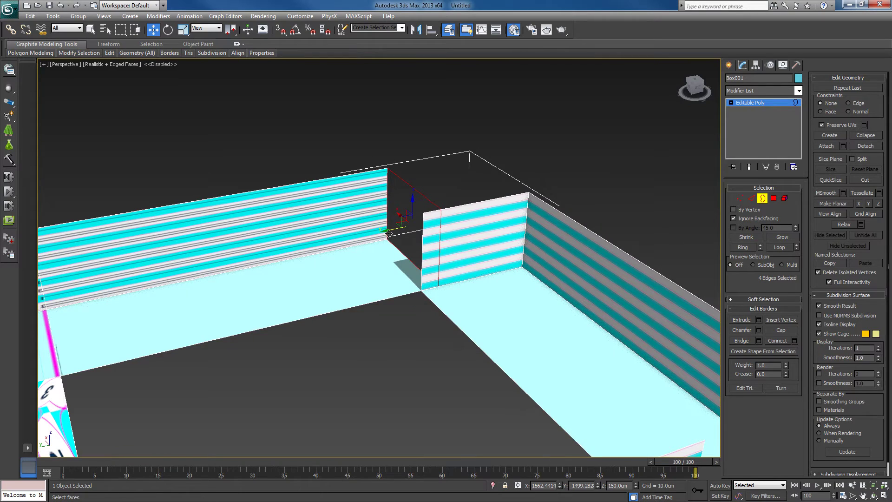
pyautogui.moveTo(389, 233); pyautogui.dragTo(376, 245)
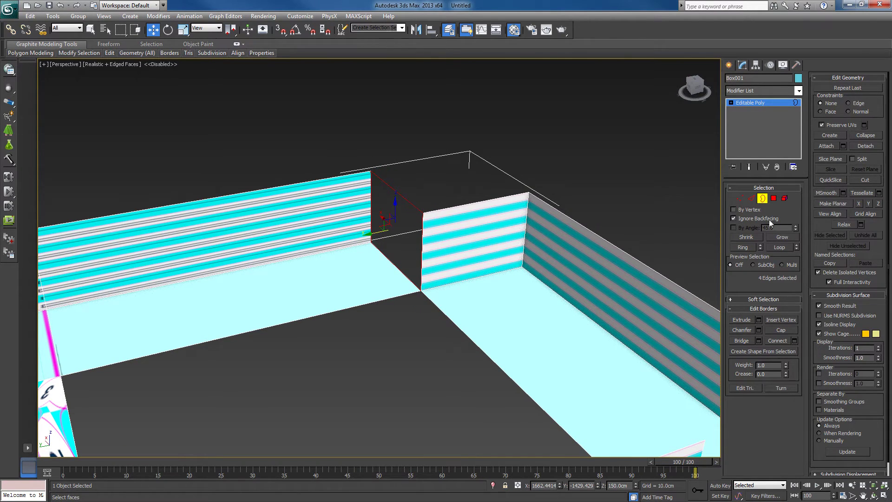
# Extrude the remaining corridor end panel across the open corner and move it to line up with the other corridor's outer wall
pyautogui.click(774, 198)
pyautogui.click(429, 228)
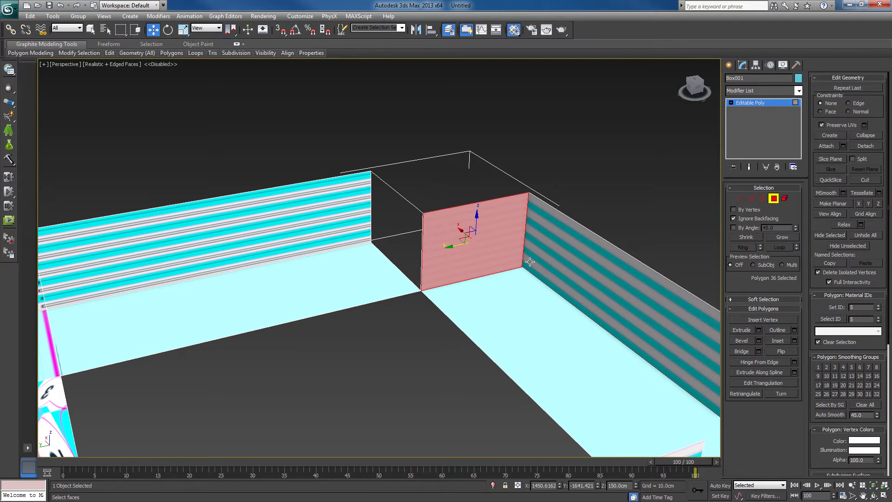
pyautogui.click(742, 329)
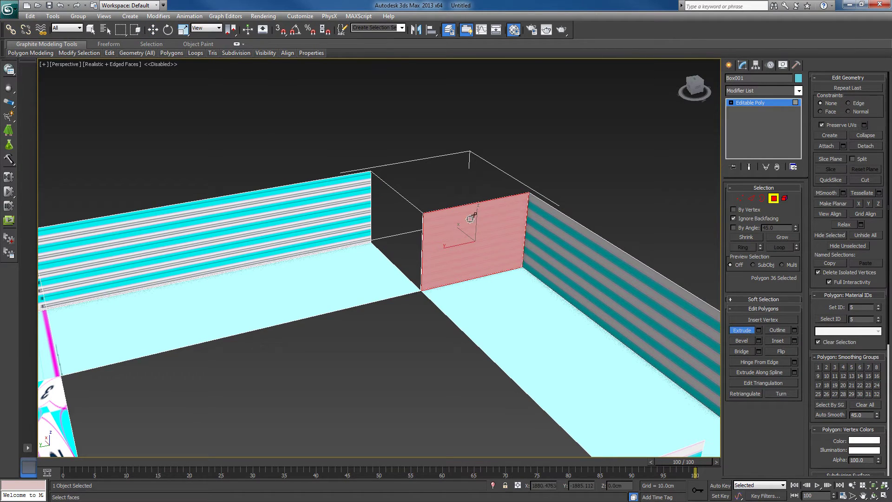
pyautogui.moveTo(471, 215); pyautogui.dragTo(406, 196)
pyautogui.press('w')
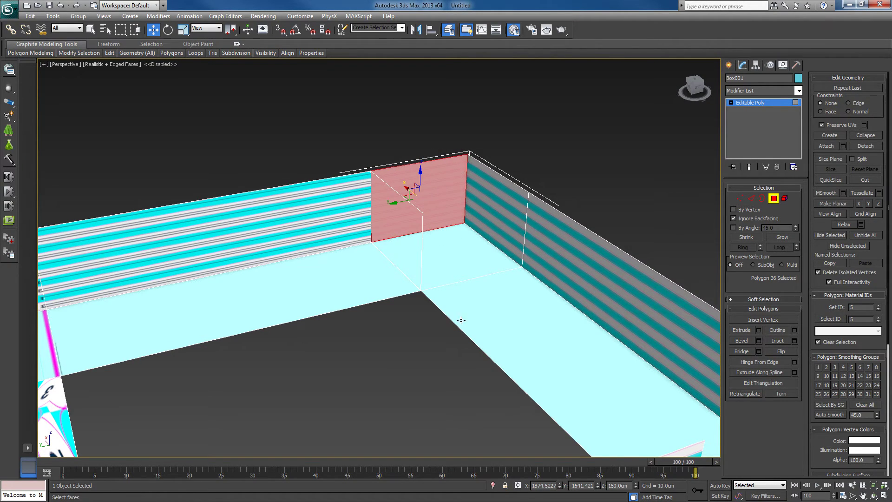
# Delete the inner panel that separates the new corner section from the adjoining corridor
pyautogui.keyDown('alt'); pyautogui.moveTo(462, 320); pyautogui.dragTo(434, 333, button='middle'); pyautogui.keyUp('alt')
pyautogui.press('Delete')
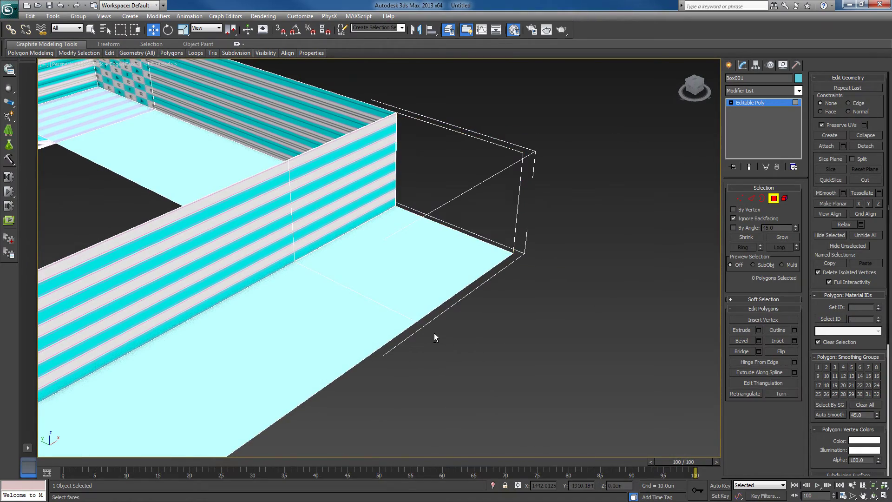
pyautogui.hotkey('ctrl', 'z')
pyautogui.keyDown('alt'); pyautogui.moveTo(470, 216); pyautogui.dragTo(333, 158, button='middle'); pyautogui.keyUp('alt')
pyautogui.click(346, 185)
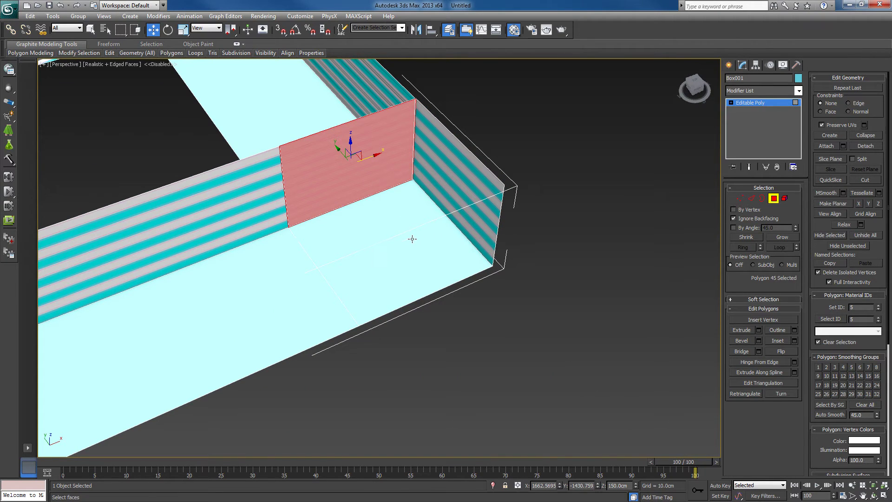
pyautogui.press('Delete')
# Weld the coincident vertices around the new corridor corner with a weld threshold of about 9.13 cm
pyautogui.keyDown('alt'); pyautogui.moveTo(406, 223); pyautogui.dragTo(481, 274, button='middle'); pyautogui.keyUp('alt')
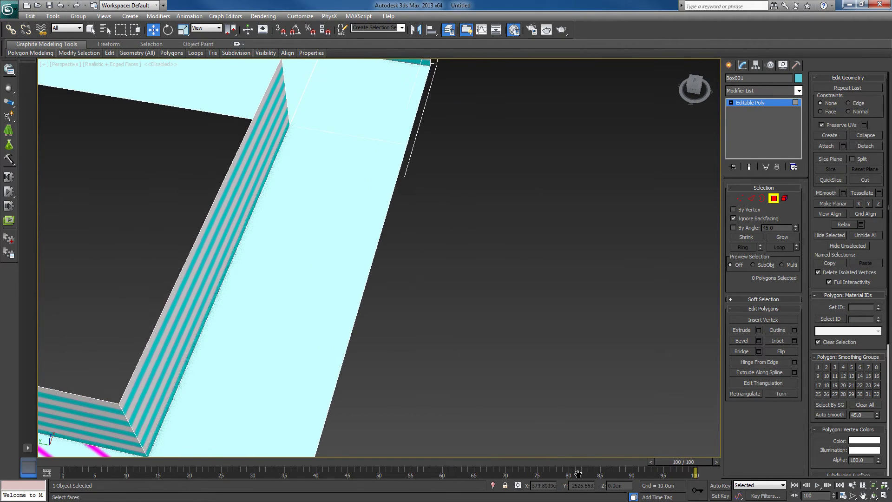
pyautogui.scroll(-4, 481, 274)
pyautogui.click(739, 198)
pyautogui.moveTo(370, 275); pyautogui.dragTo(399, 319, button='middle')
pyautogui.moveTo(472, 116); pyautogui.dragTo(327, 236)
pyautogui.keyDown('alt'); pyautogui.moveTo(344, 276); pyautogui.dragTo(469, 251, button='middle'); pyautogui.keyUp('alt')
pyautogui.click(794, 330)
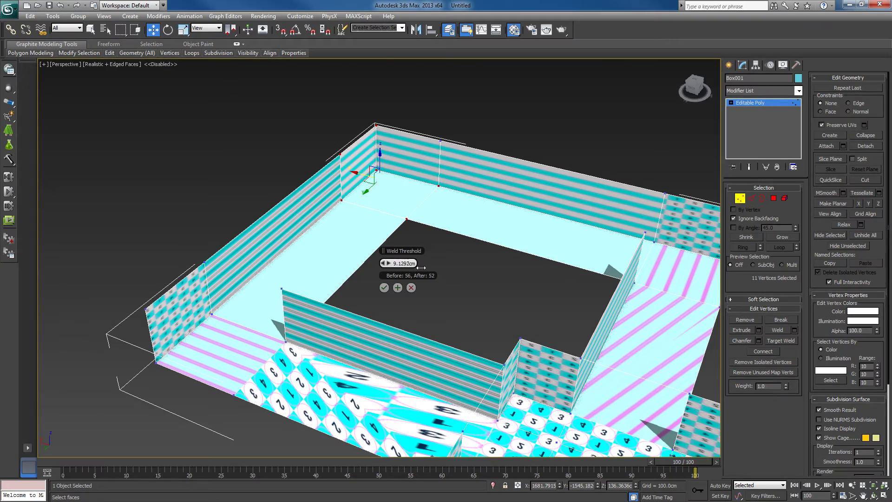
pyautogui.click(384, 288)
pyautogui.moveTo(497, 249)
pyautogui.keyDown('alt'); pyautogui.mouseDown(button='middle')
pyautogui.moveTo(460, 255)
pyautogui.moveTo(464, 295)
pyautogui.moveTo(298, 294)
pyautogui.moveTo(455, 276)
pyautogui.moveTo(289, 355)
pyautogui.moveTo(400, 292)
pyautogui.moveTo(361, 285)
pyautogui.moveTo(510, 260)
pyautogui.mouseUp(button='middle'); pyautogui.keyUp('alt')
pyautogui.click(742, 199)
# Select all the ceiling polygons along the corridor loop and delete them so the corridors are open from above
pyautogui.keyDown('alt'); pyautogui.moveTo(488, 325); pyautogui.dragTo(627, 237, button='middle'); pyautogui.keyUp('alt')
pyautogui.click(773, 198)
pyautogui.click(414, 175)
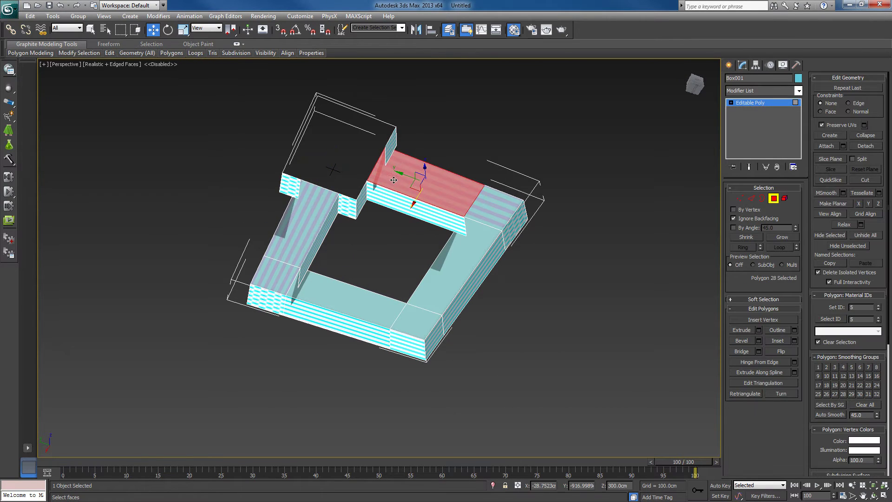
pyautogui.keyDown('ctrl'); pyautogui.click(492, 204); pyautogui.keyUp('ctrl')
pyautogui.keyDown('ctrl'); pyautogui.click(474, 239); pyautogui.keyUp('ctrl')
pyautogui.keyDown('ctrl'); pyautogui.click(399, 327); pyautogui.keyUp('ctrl')
pyautogui.keyDown('ctrl'); pyautogui.click(348, 297); pyautogui.keyUp('ctrl')
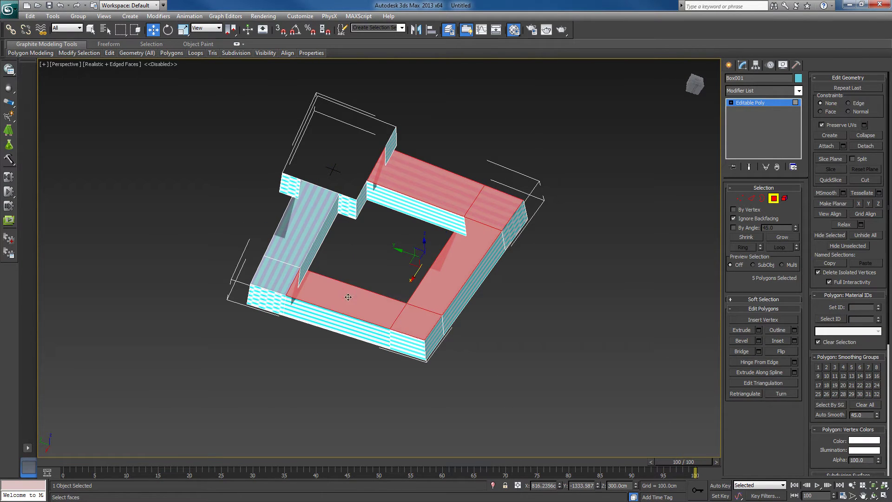
pyautogui.keyDown('ctrl'); pyautogui.click(280, 281); pyautogui.keyUp('ctrl')
pyautogui.keyDown('ctrl'); pyautogui.click(298, 238); pyautogui.keyUp('ctrl')
pyautogui.keyDown('alt'); pyautogui.moveTo(307, 254); pyautogui.dragTo(512, 356, button='middle'); pyautogui.keyUp('alt')
pyautogui.press('Delete')
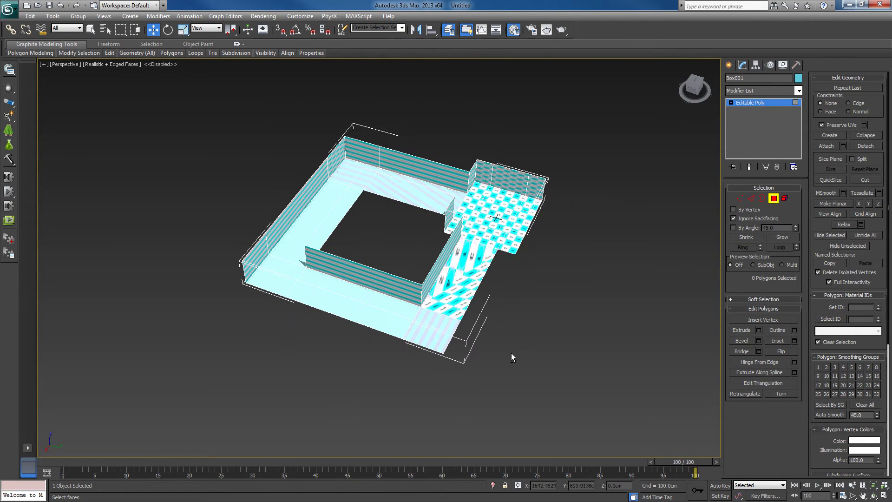
pyautogui.click(775, 197)
pyautogui.keyDown('alt'); pyautogui.moveTo(533, 237); pyautogui.dragTo(548, 173, button='middle'); pyautogui.keyUp('alt')
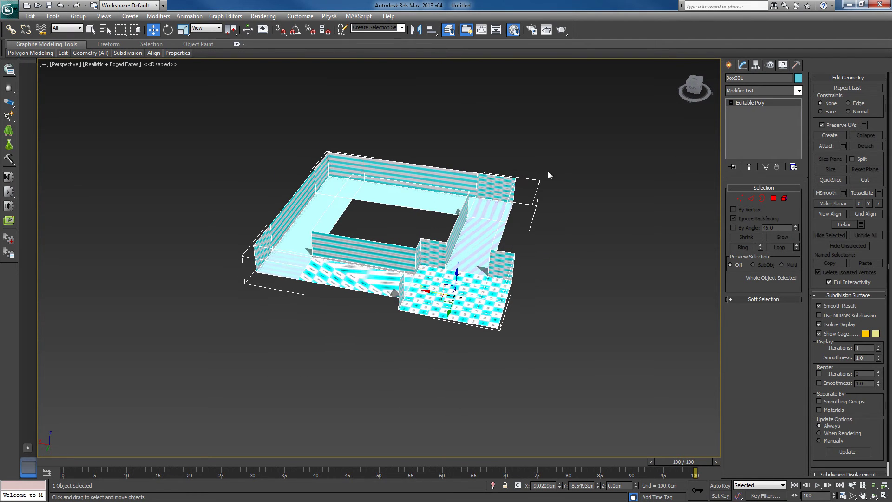
# Add an Unwrap UVW modifier to the layout mesh and open its UV editor
pyautogui.click(799, 90)
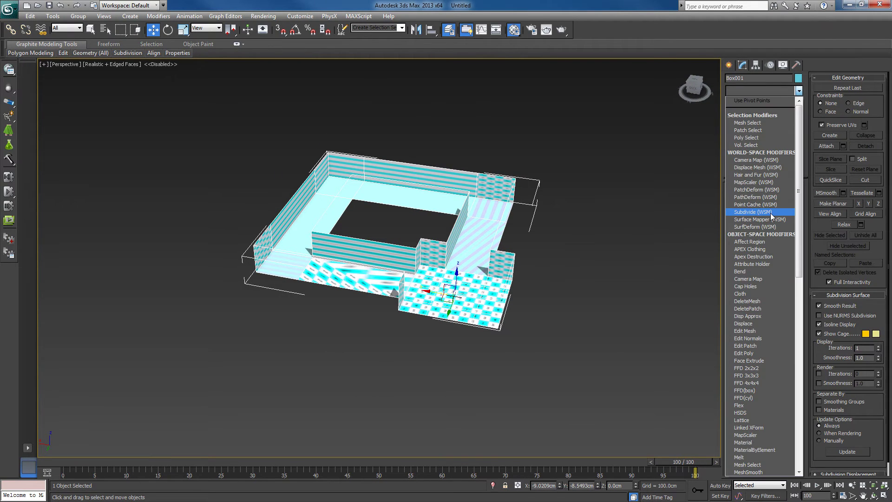
pyautogui.press('u')
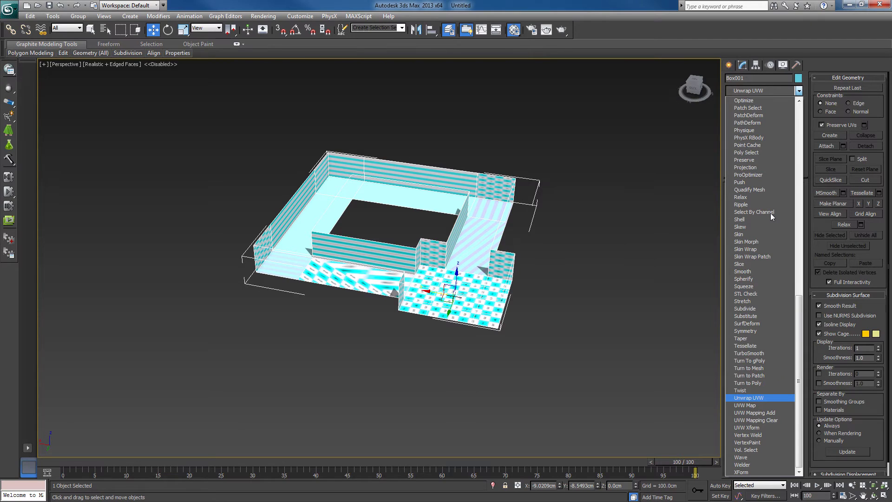
pyautogui.click(748, 398)
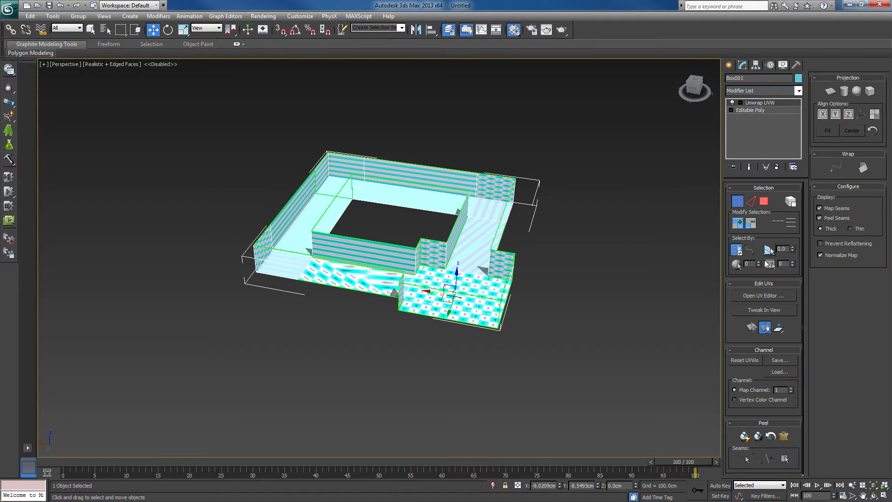
pyautogui.click(780, 296)
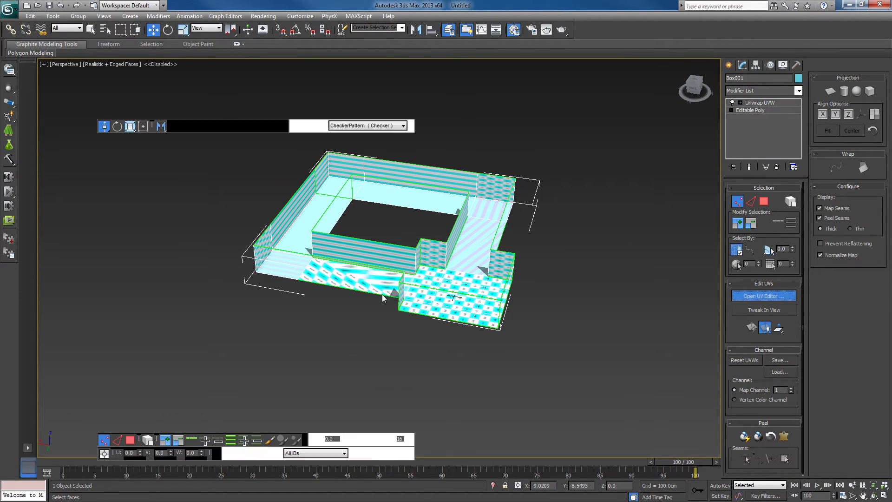
# Select all faces in the UV editor and apply a flatten mapping to them
pyautogui.click(131, 439)
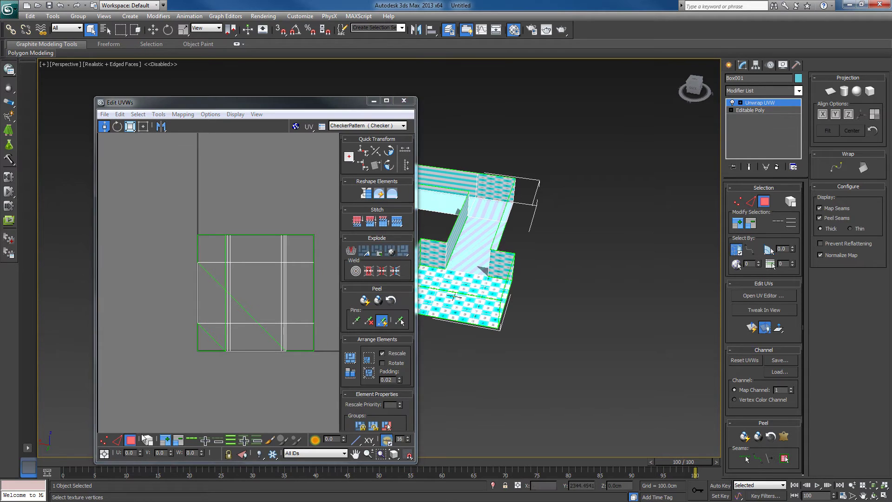
pyautogui.hotkey('ctrl', 'a')
pyautogui.click(211, 114)
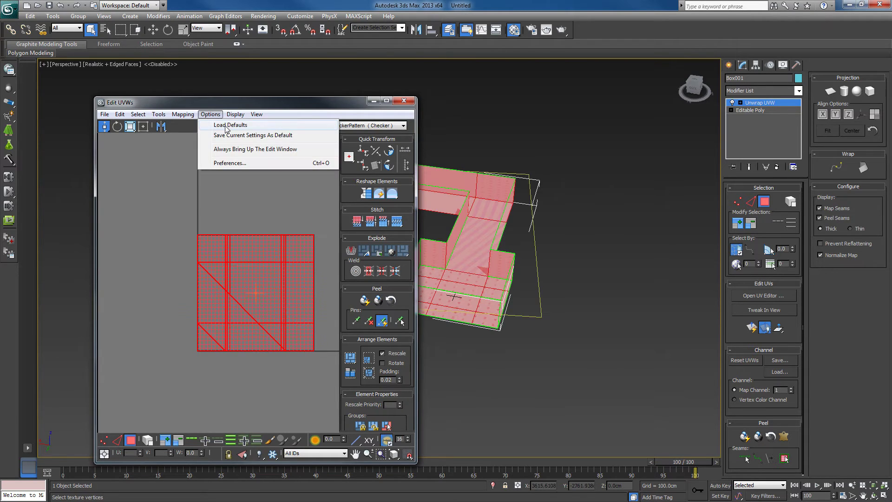
pyautogui.click(188, 122)
pyautogui.click(125, 63)
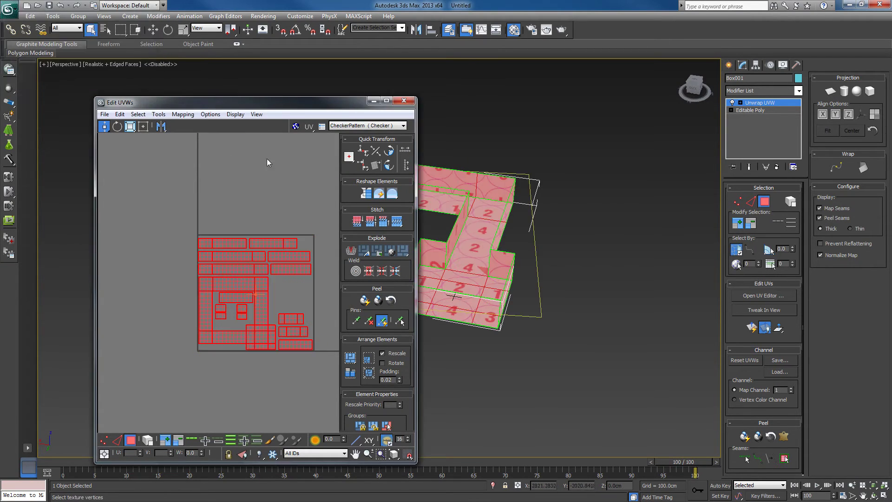
# Close the UV editor and convert the unwrapped mesh to Editable Poly
pyautogui.click(404, 101)
pyautogui.rightClick(467, 166)
pyautogui.moveTo(494, 251)
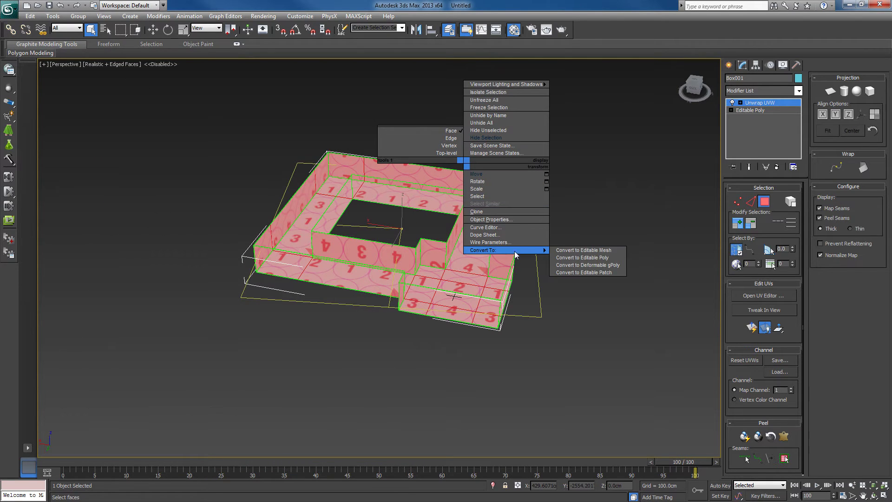
pyautogui.click(588, 257)
# Add another Unwrap UVW modifier, set its map channel to 2 and move the current UVs into that channel
pyautogui.click(789, 90)
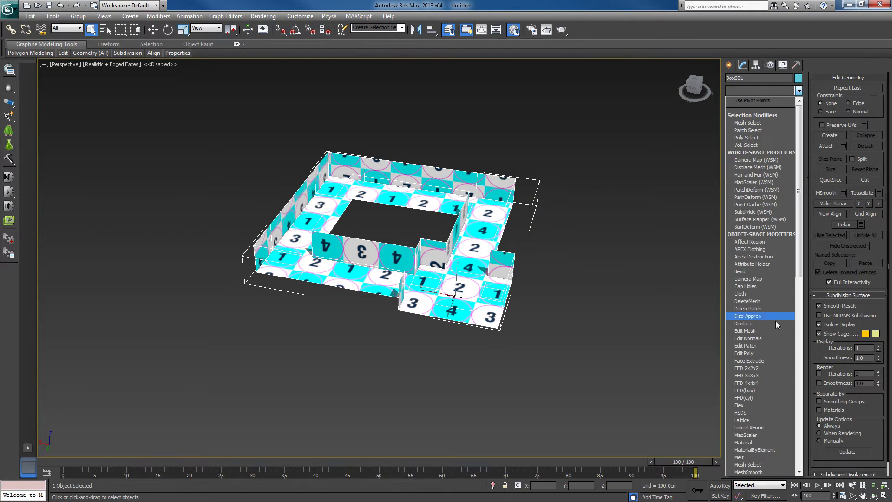
pyautogui.press('u')
pyautogui.press('Return')
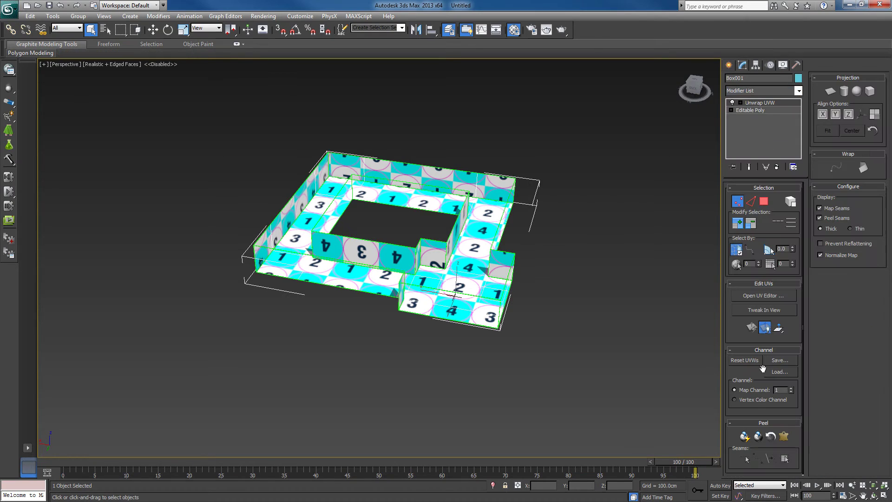
pyautogui.click(790, 388)
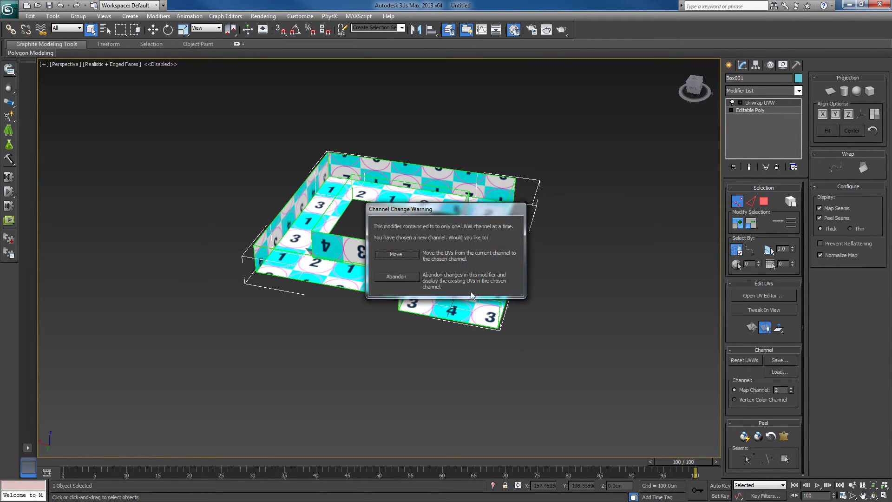
pyautogui.click(417, 255)
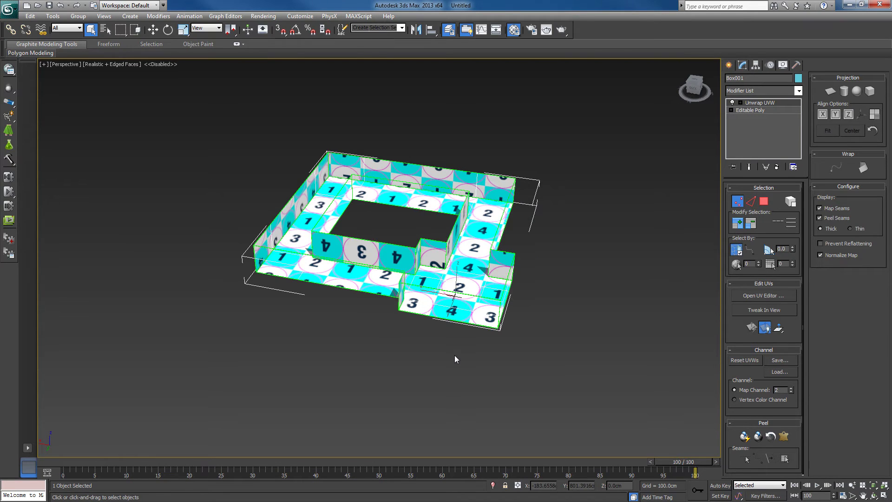
# Collapse the mesh with its second UV channel to Editable Poly
pyautogui.rightClick(505, 295)
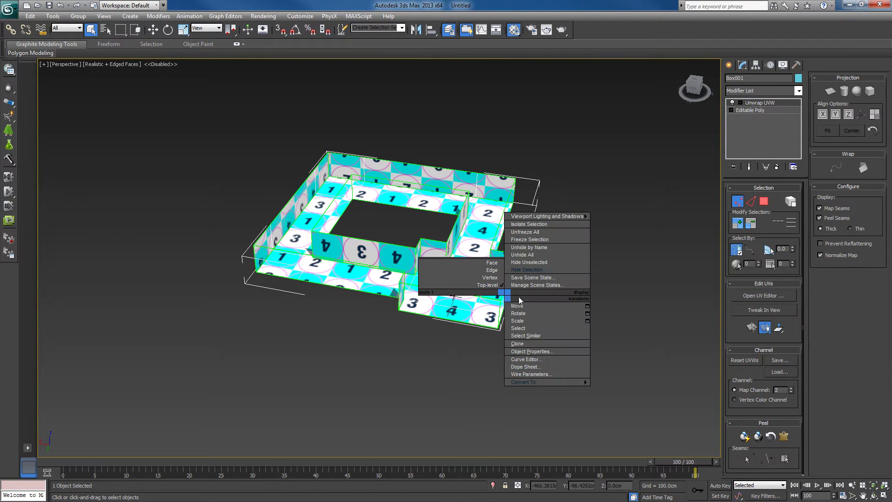
pyautogui.click(627, 393)
pyautogui.keyDown('alt'); pyautogui.moveTo(534, 375); pyautogui.dragTo(566, 341, button='middle'); pyautogui.keyUp('alt')
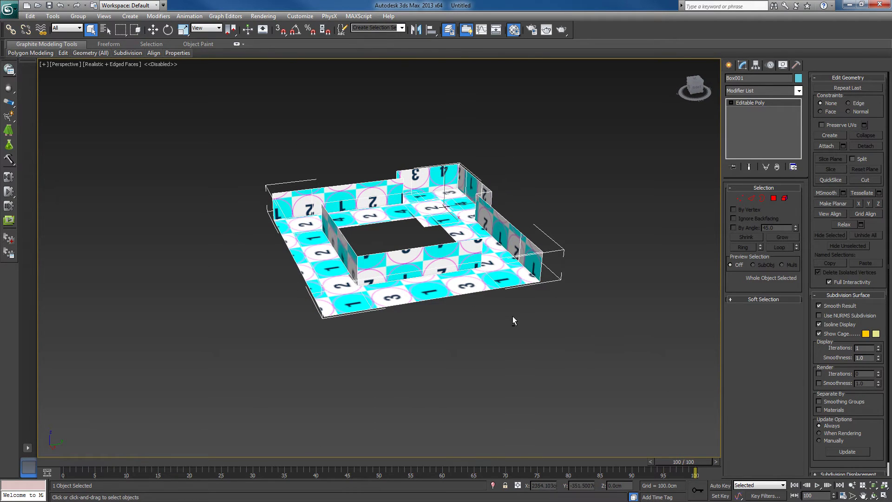
pyautogui.keyDown('alt'); pyautogui.moveTo(512, 316); pyautogui.dragTo(351, 270, button='middle'); pyautogui.keyUp('alt')
# Export only the selected mesh as FBX, overwriting layout_test.FBX in the test folder and keeping the current export settings
pyautogui.click(10, 8)
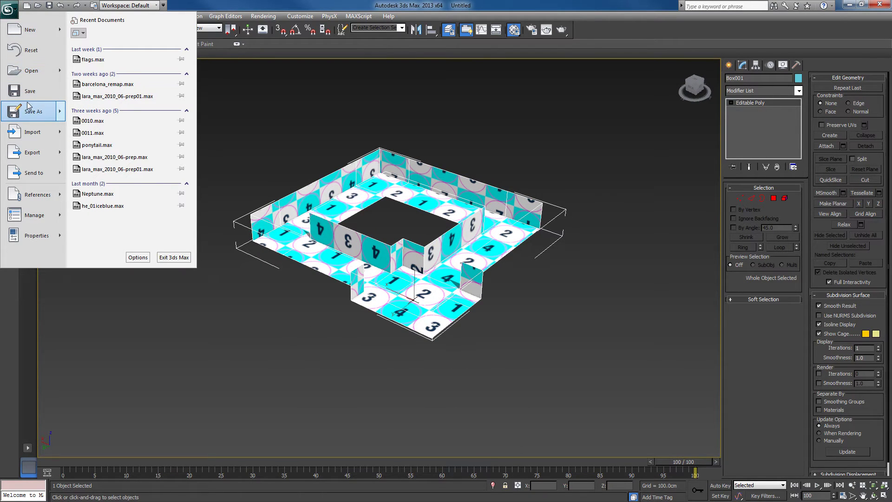
pyautogui.moveTo(30, 134)
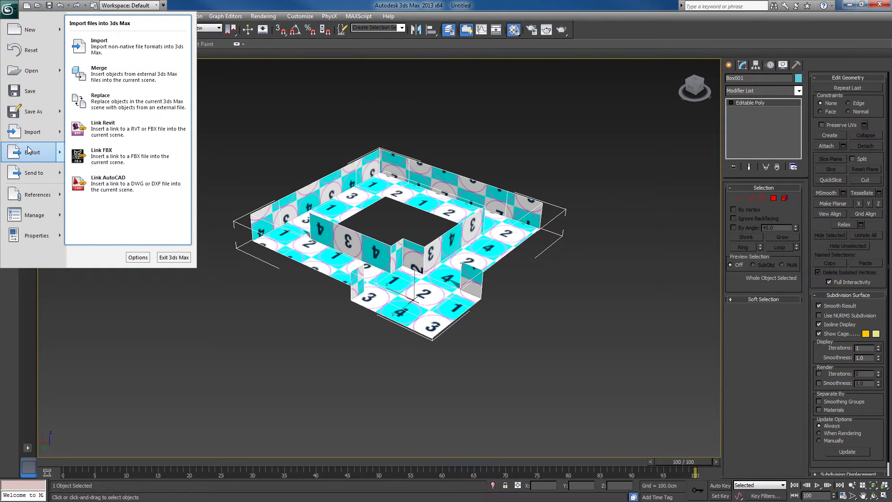
pyautogui.moveTo(41, 156)
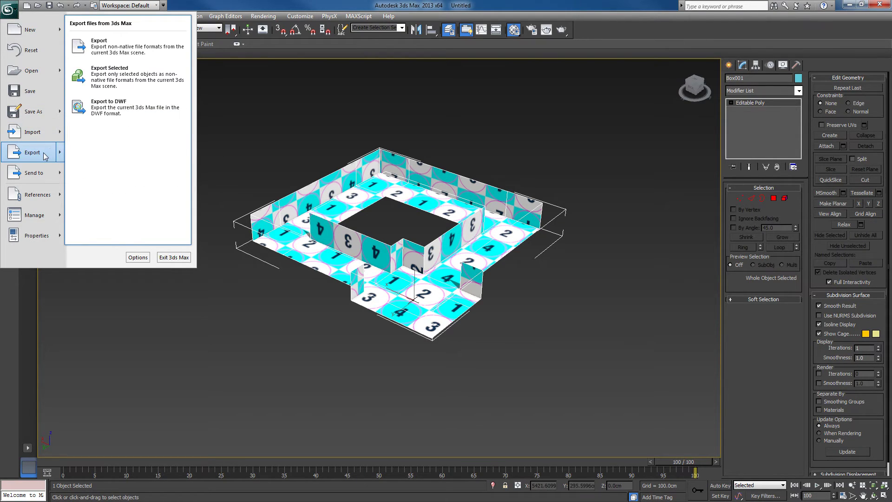
pyautogui.click(111, 75)
pyautogui.doubleClick(210, 205)
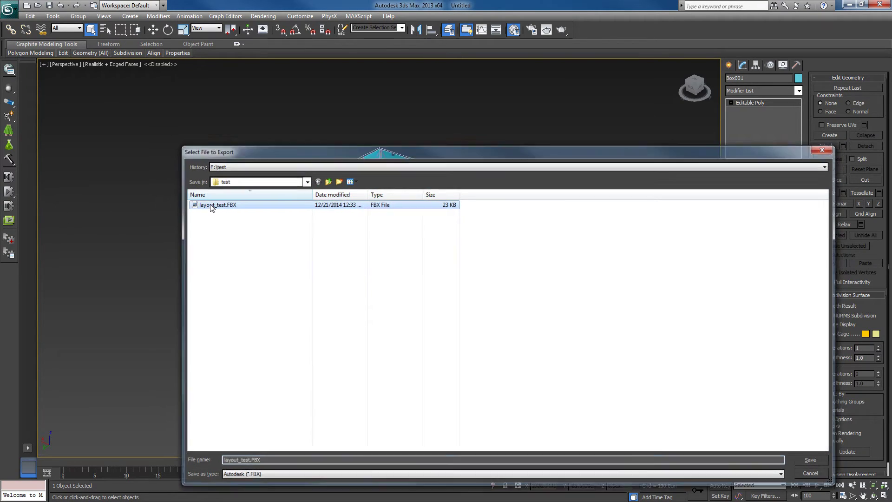
pyautogui.click(434, 285)
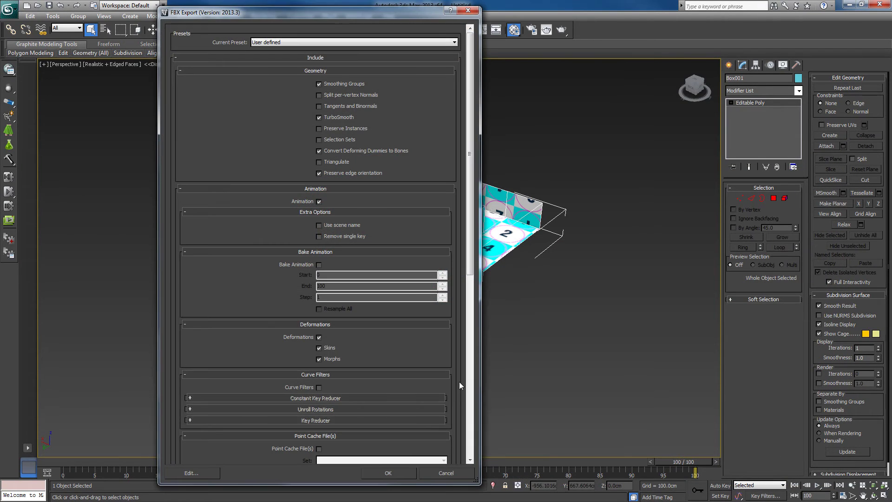
pyautogui.click(406, 474)
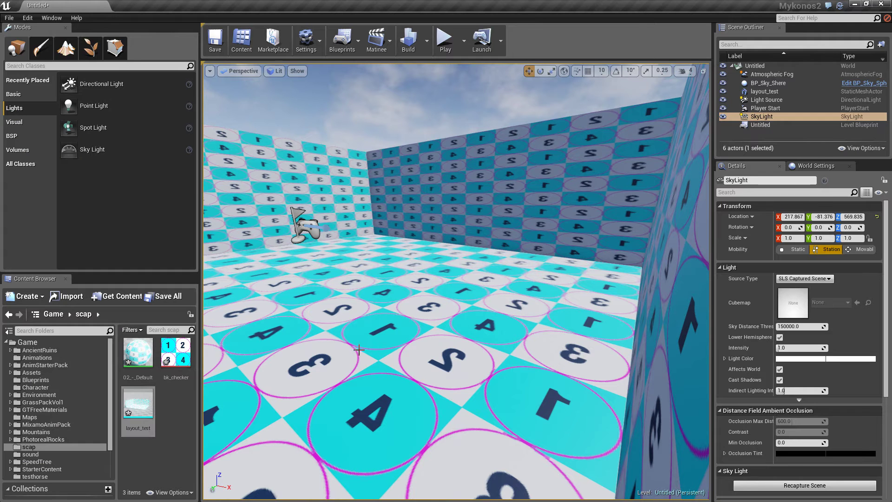
# Switch to Unreal Editor and reimport the layout_test static mesh from the scap folder
pyautogui.rightClick(138, 403)
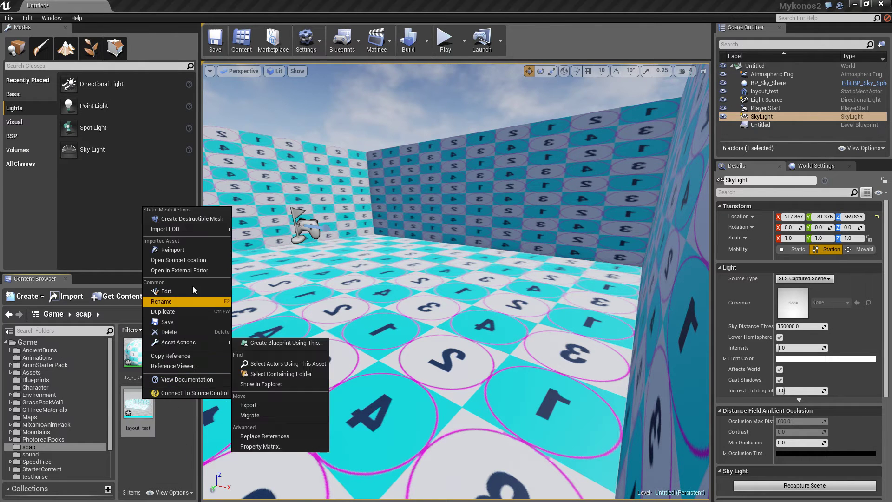
pyautogui.click(184, 251)
pyautogui.moveTo(483, 288)
pyautogui.mouseDown(button='right')
pyautogui.moveTo(432, 289)
pyautogui.moveTo(516, 281)
pyautogui.moveTo(413, 286)
pyautogui.moveTo(483, 285)
pyautogui.mouseUp(button='right')
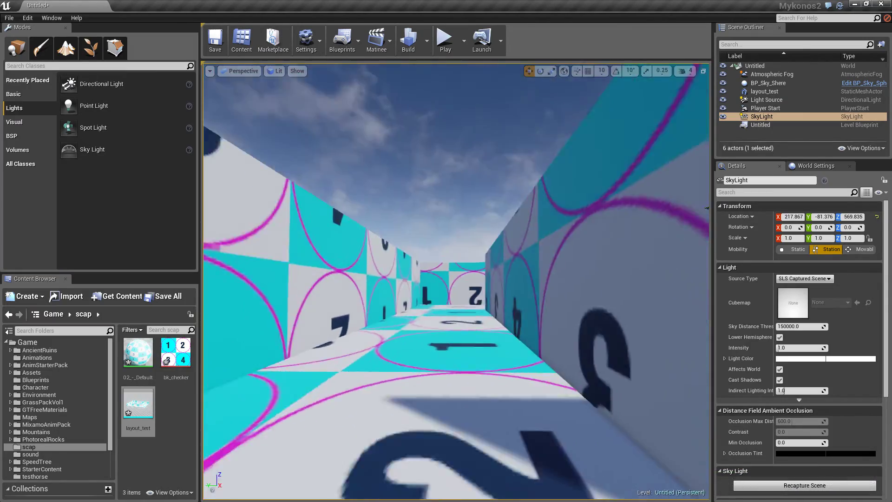
pyautogui.moveTo(374, 79); pyautogui.dragTo(374, 79, button='right')
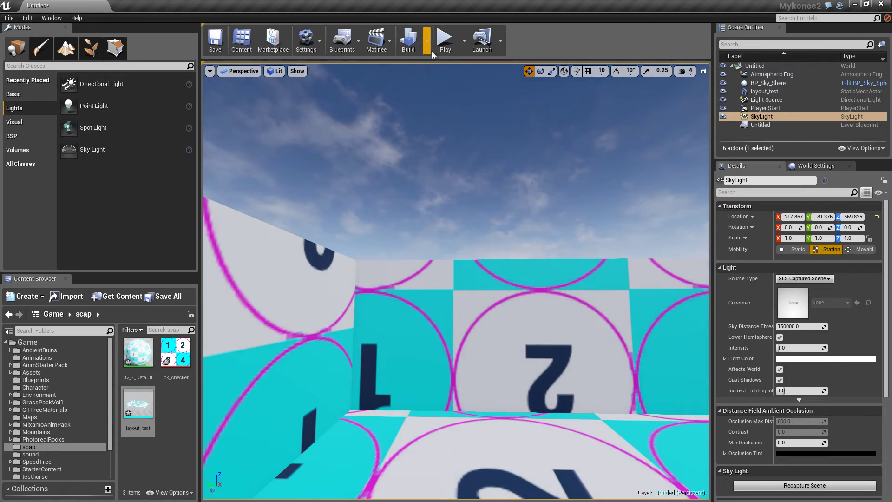
# Play the level, run and jump the mannequin around the corridor loop to check its scale, and end the play session
pyautogui.click(445, 40)
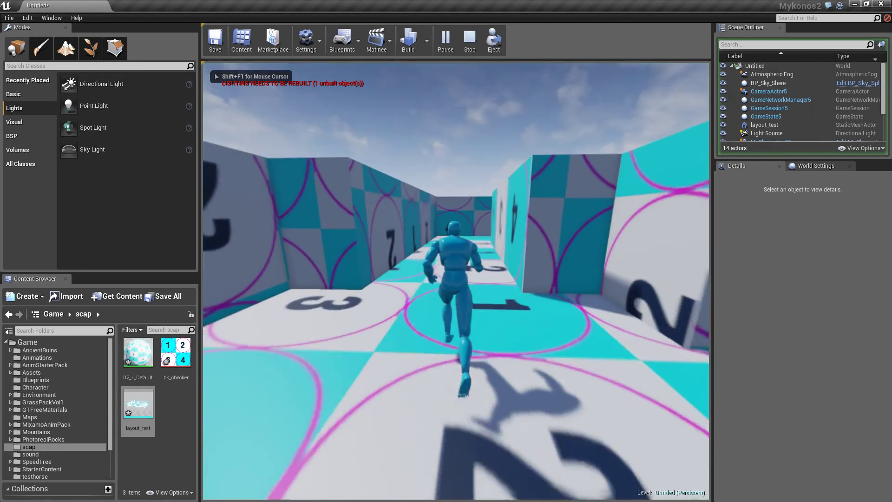
pyautogui.press('w')
pyautogui.press('space')
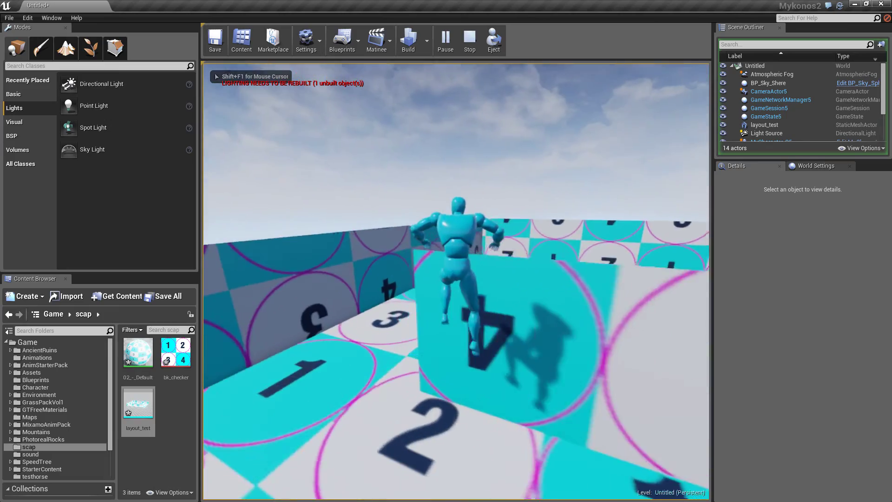
pyautogui.press('w')
pyautogui.press('space')
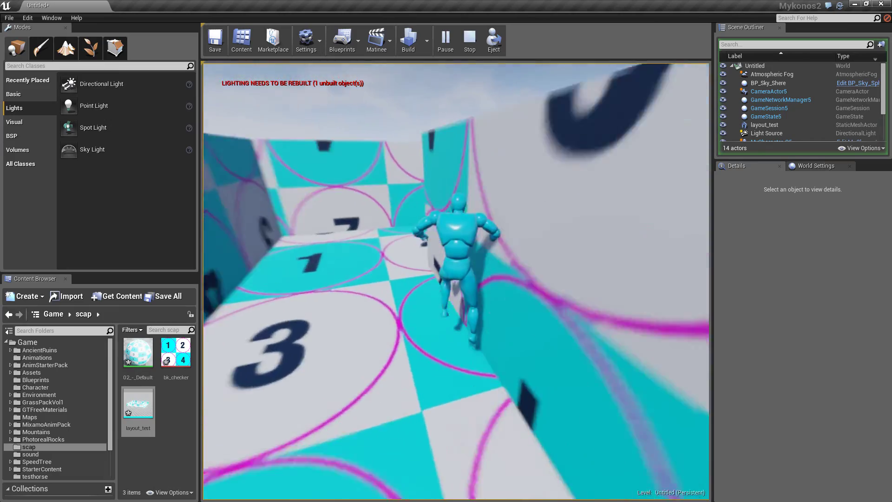
pyautogui.press('w')
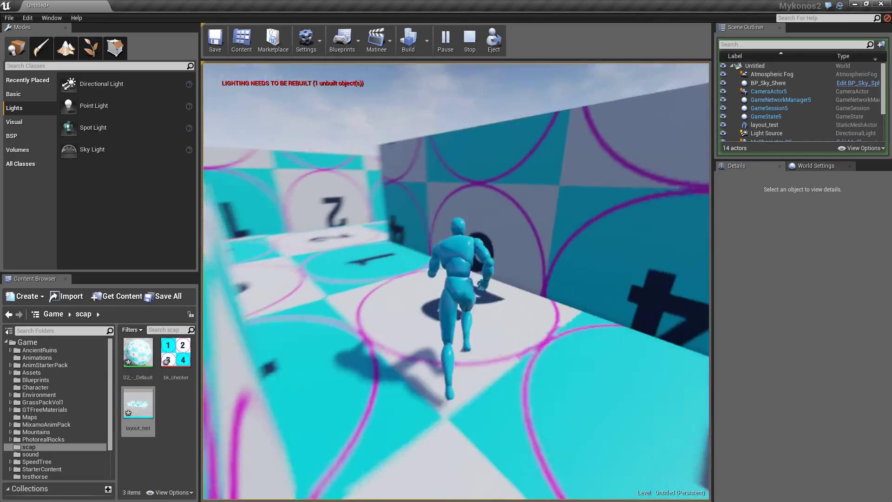
pyautogui.press('w')
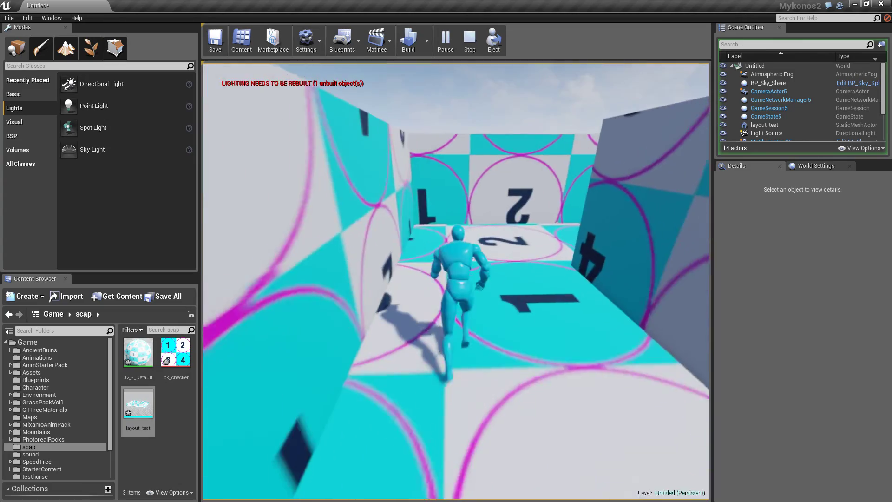
pyautogui.press('w')
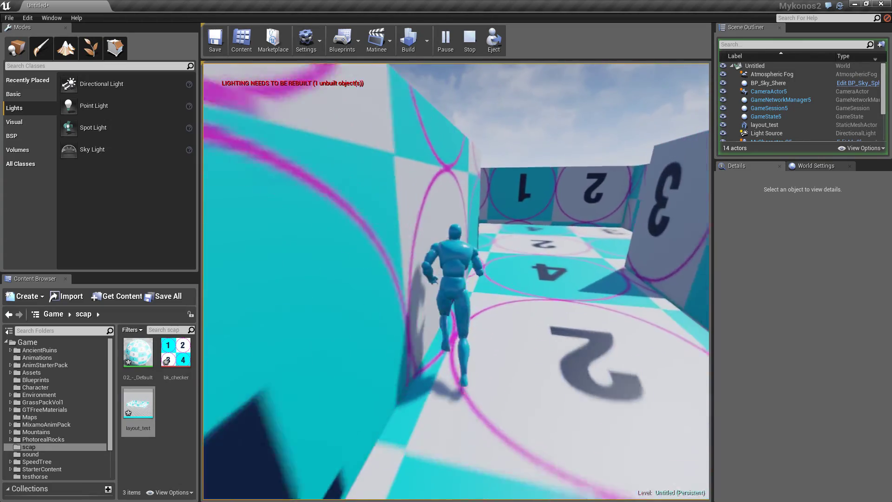
pyautogui.press('w')
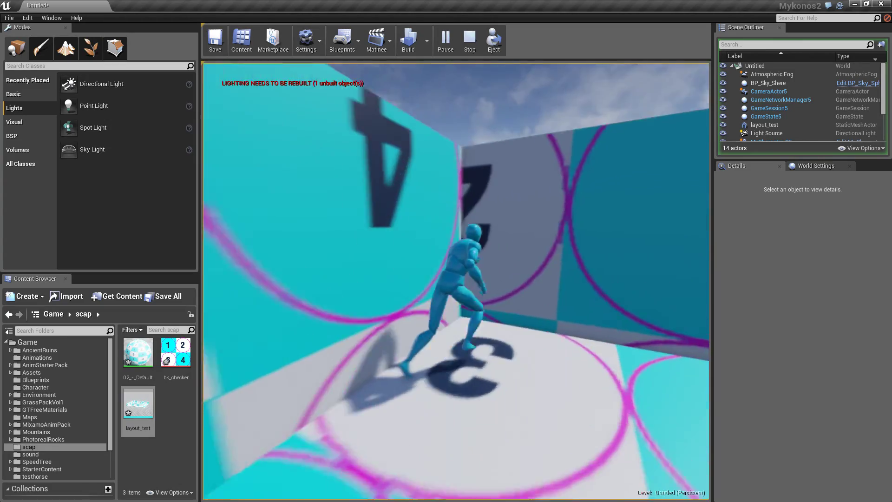
pyautogui.press('w')
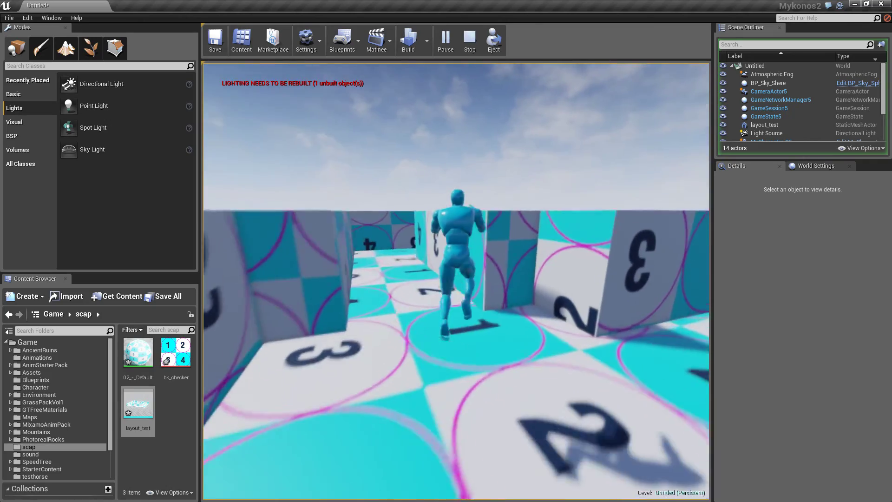
pyautogui.press('space')
pyautogui.press('w')
pyautogui.press('Escape')
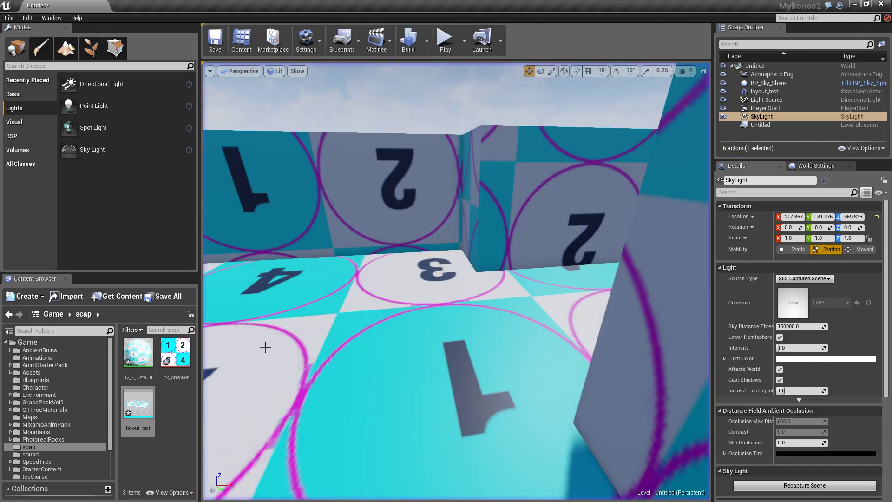
pyautogui.moveTo(455, 282); pyautogui.dragTo(445, 275, button='right')
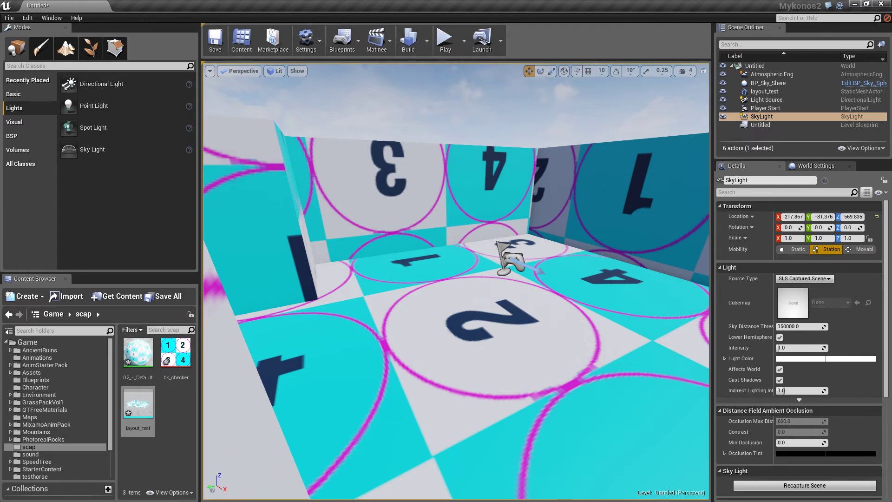
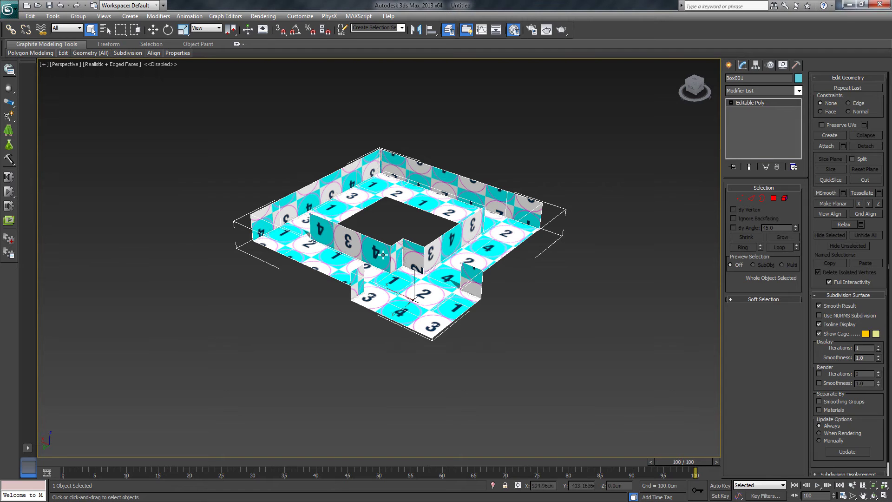
# Delete one wall polygon from each of the two adjoining outer walls of the alcove to open doorways
pyautogui.click(773, 198)
pyautogui.keyDown('alt'); pyautogui.moveTo(678, 263); pyautogui.dragTo(466, 393, button='middle'); pyautogui.keyUp('alt')
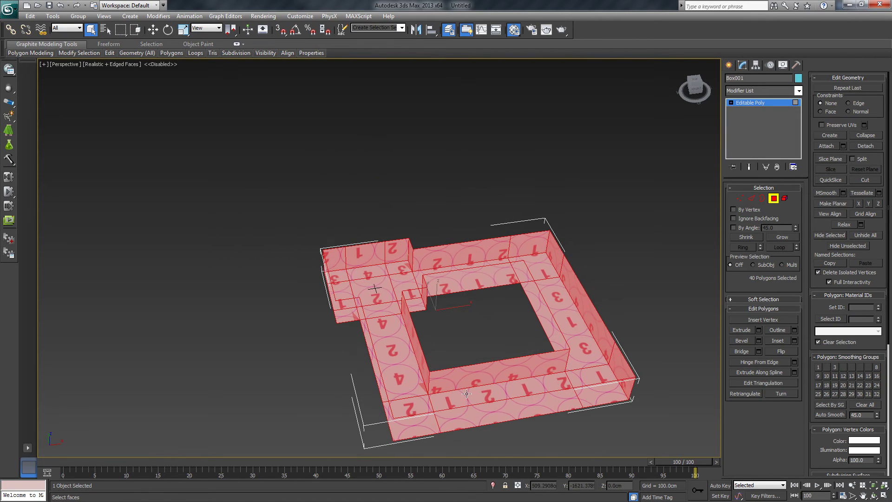
pyautogui.click(378, 254)
pyautogui.keyDown('alt'); pyautogui.moveTo(454, 306); pyautogui.dragTo(325, 255, button='middle'); pyautogui.keyUp('alt')
pyautogui.keyDown('ctrl'); pyautogui.click(309, 252); pyautogui.keyUp('ctrl')
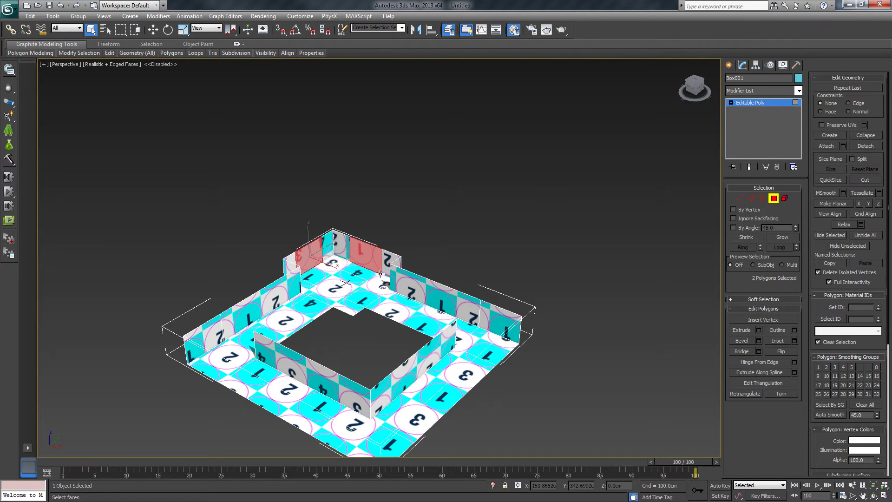
pyautogui.press('Delete')
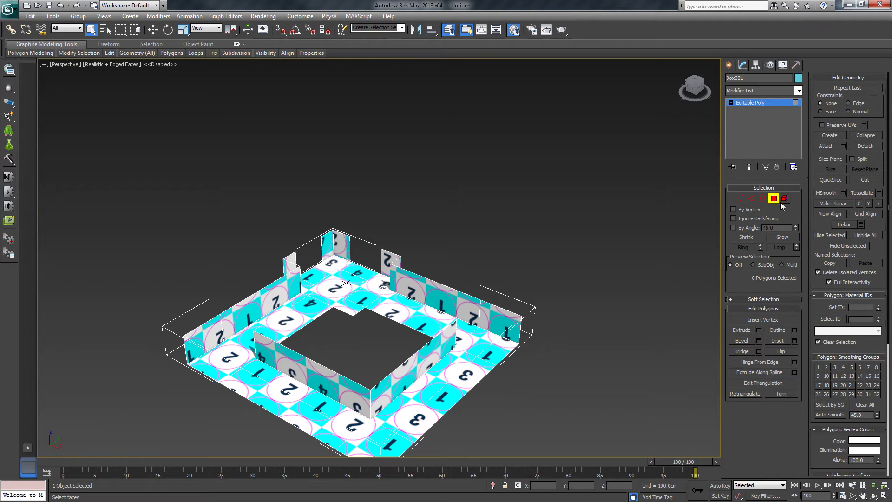
# Select the three border edges of one alcove doorway and extrude them outward along Y into a corridor segment
pyautogui.click(753, 198)
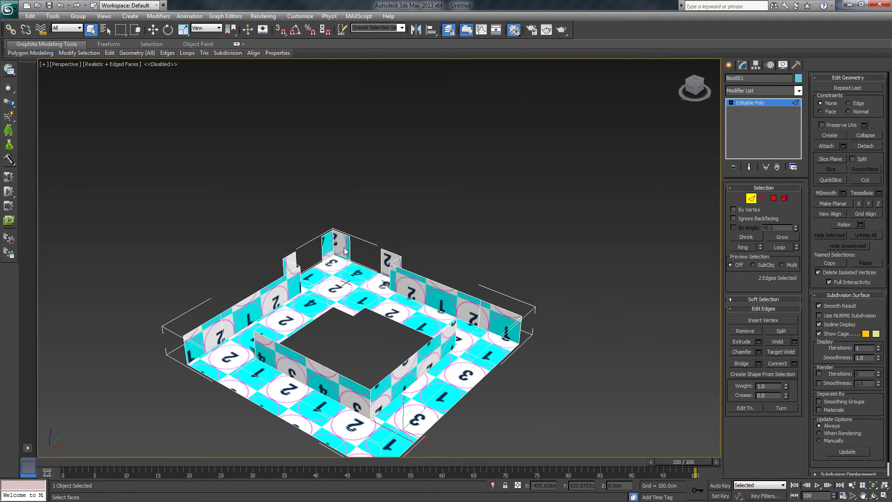
pyautogui.keyDown('ctrl'); pyautogui.click(386, 265); pyautogui.keyUp('ctrl')
pyautogui.keyDown('alt'); pyautogui.moveTo(459, 290); pyautogui.dragTo(444, 330, button='middle'); pyautogui.keyUp('alt')
pyautogui.scroll(5, 491, 349)
pyautogui.moveTo(444, 331); pyautogui.dragTo(458, 268, button='middle')
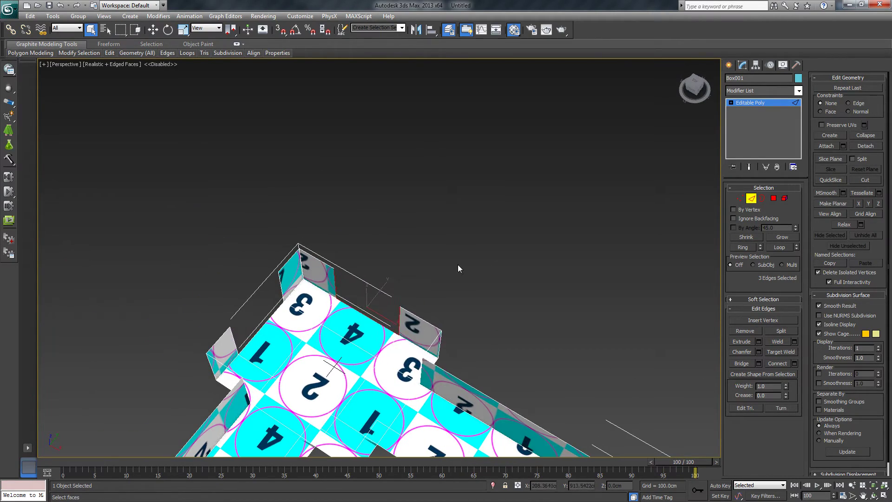
pyautogui.rightClick(367, 277)
pyautogui.click(380, 288)
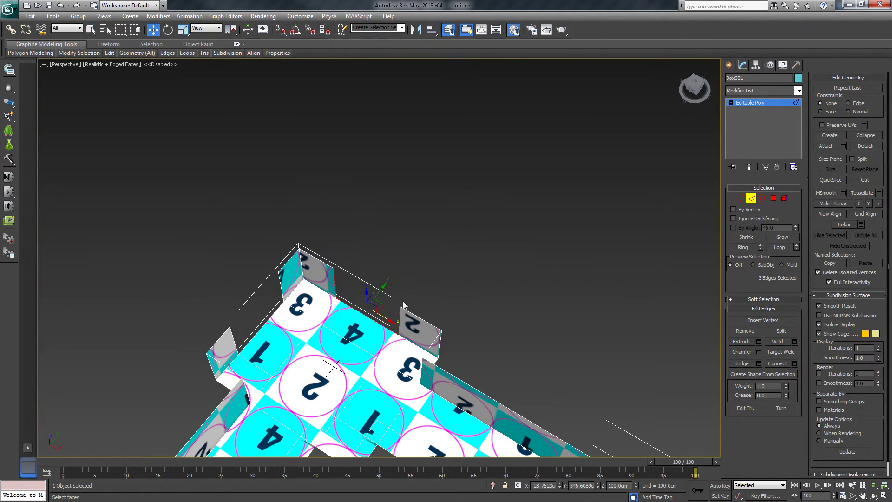
pyautogui.moveTo(379, 288)
pyautogui.keyDown('alt'); pyautogui.mouseDown(button='middle')
pyautogui.moveTo(415, 283)
pyautogui.moveTo(389, 291)
pyautogui.mouseUp(button='middle'); pyautogui.keyUp('alt')
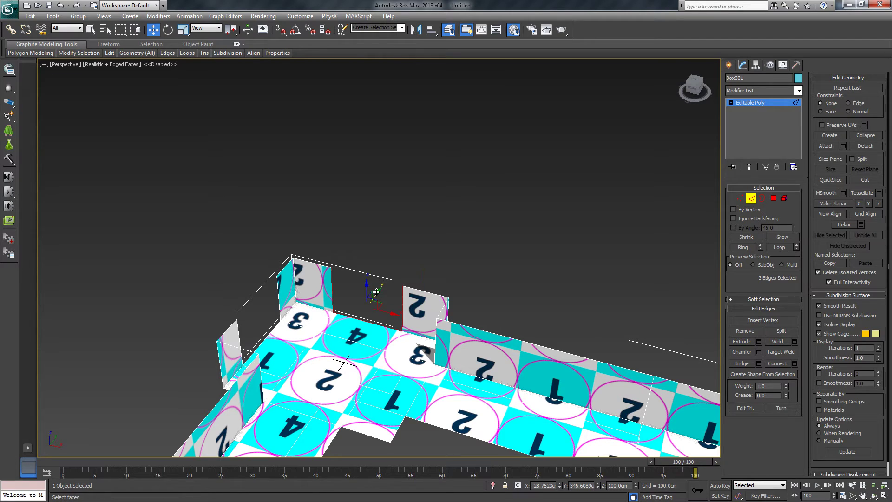
pyautogui.keyDown('shift'); pyautogui.moveTo(376, 292); pyautogui.dragTo(451, 239); pyautogui.keyUp('shift')
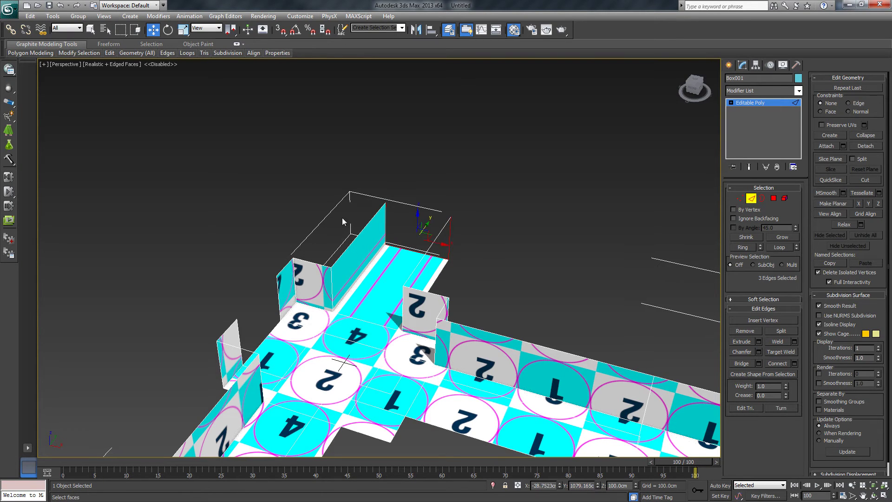
# Lengthen the new corridor segment, then extrude its end edges into a second segment ending at about Y 1659 cm
pyautogui.keyDown('alt'); pyautogui.moveTo(343, 218); pyautogui.dragTo(454, 301, button='middle'); pyautogui.keyUp('alt')
pyautogui.moveTo(438, 236); pyautogui.dragTo(460, 228)
pyautogui.keyDown('alt'); pyautogui.moveTo(487, 274); pyautogui.dragTo(466, 243, button='middle'); pyautogui.keyUp('alt')
pyautogui.keyDown('shift'); pyautogui.moveTo(463, 229); pyautogui.dragTo(534, 217); pyautogui.keyUp('shift')
pyautogui.keyDown('alt'); pyautogui.moveTo(568, 263); pyautogui.dragTo(604, 233, button='middle'); pyautogui.keyUp('alt')
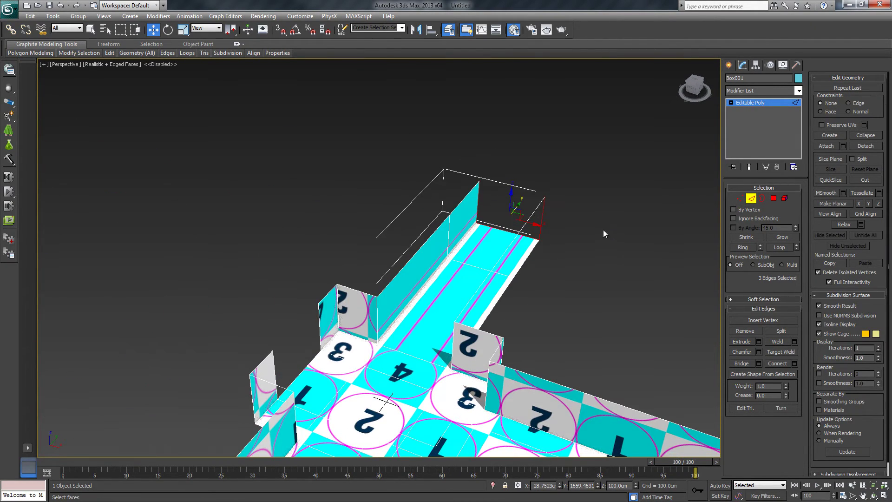
# Bridge the vertical edges at the corridor's end into a cap wall and delete the adjoining inner side-wall polygon
pyautogui.click(540, 216)
pyautogui.keyDown('ctrl'); pyautogui.click(479, 195); pyautogui.keyUp('ctrl')
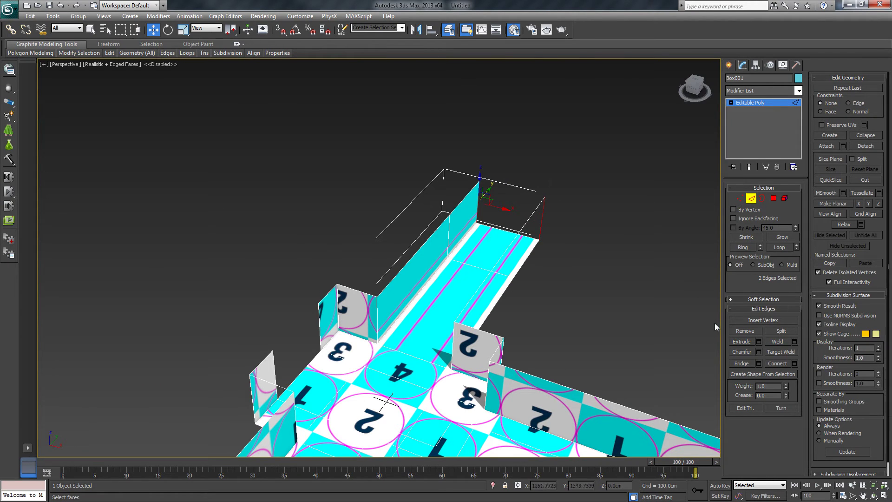
pyautogui.click(741, 362)
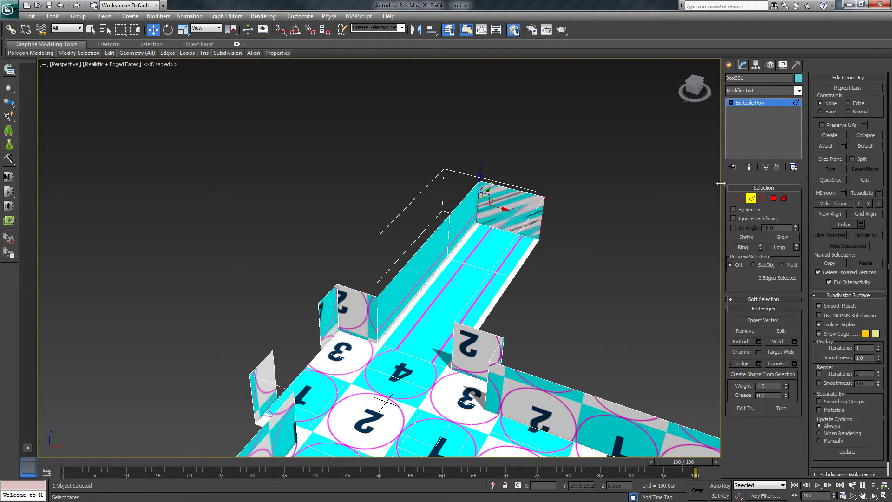
pyautogui.press('4')
pyautogui.click(466, 221)
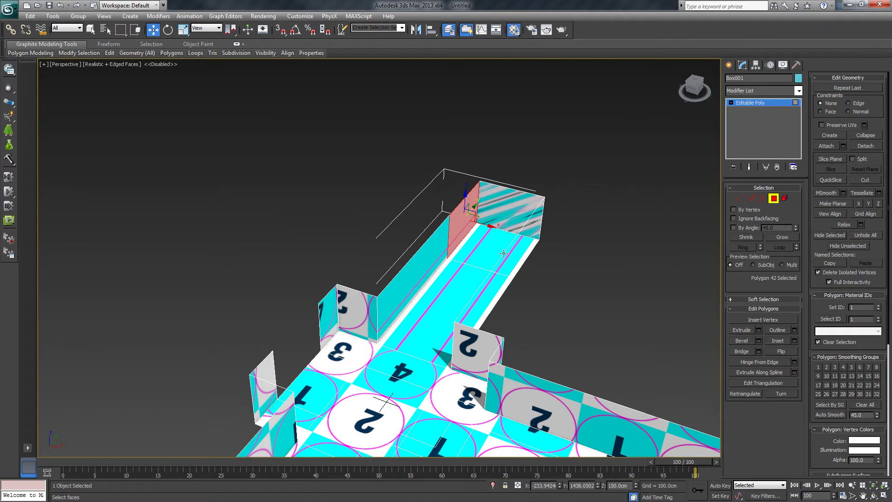
pyautogui.press('Delete')
# Select the three edges around the new side opening and extrude them in two segments to about X -1499 cm
pyautogui.click(750, 198)
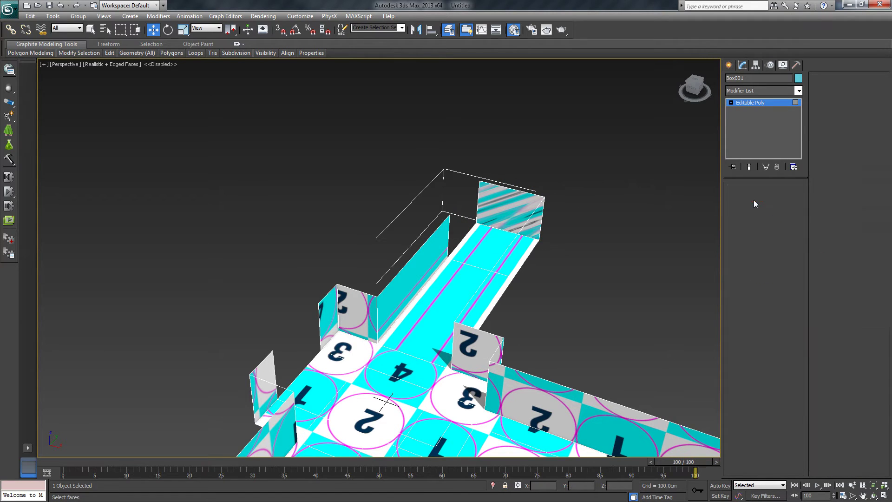
pyautogui.click(449, 234)
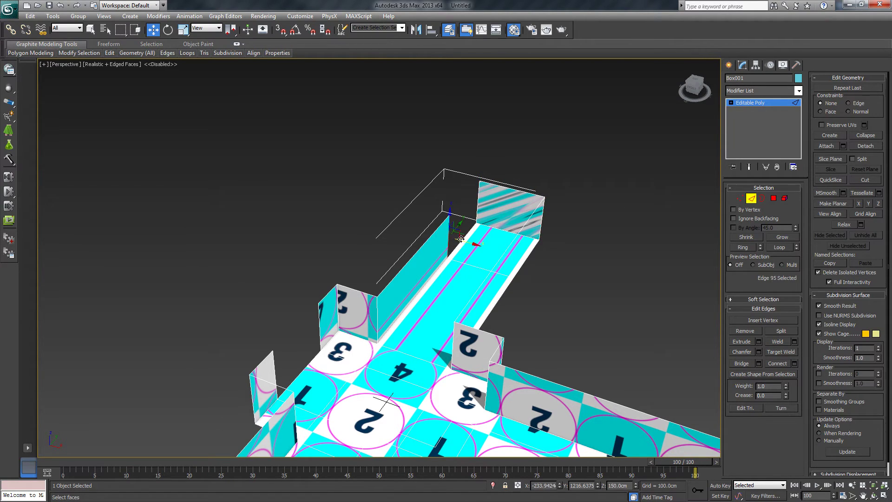
pyautogui.click(779, 247)
pyautogui.keyDown('ctrl'); pyautogui.click(462, 240); pyautogui.keyUp('ctrl')
pyautogui.keyDown('ctrl'); pyautogui.click(477, 202); pyautogui.keyUp('ctrl')
pyautogui.keyDown('shift'); pyautogui.moveTo(486, 231); pyautogui.dragTo(363, 217); pyautogui.keyUp('shift')
pyautogui.keyDown('alt'); pyautogui.moveTo(362, 216); pyautogui.dragTo(330, 257, button='middle'); pyautogui.keyUp('alt')
pyautogui.keyDown('shift'); pyautogui.moveTo(318, 235); pyautogui.dragTo(378, 219); pyautogui.keyUp('shift')
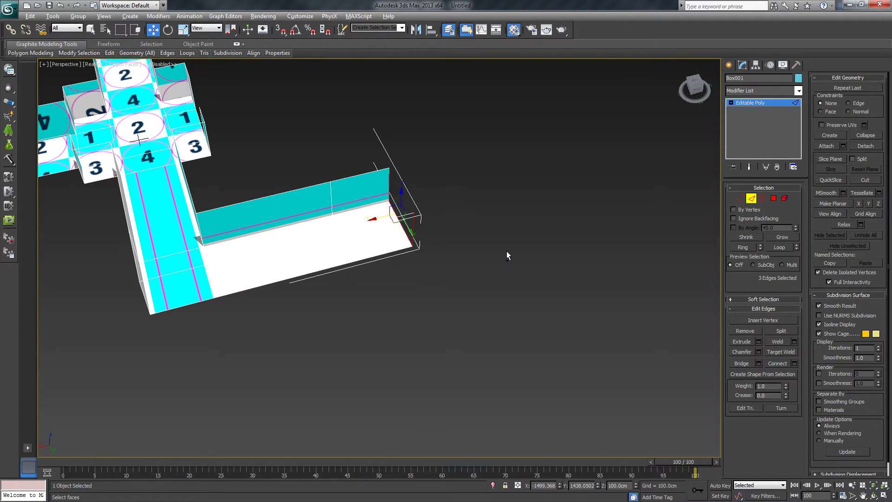
# Bridge the two vertical edges at the far end of the turned corridor to close it with a wall
pyautogui.keyDown('alt'); pyautogui.moveTo(507, 251); pyautogui.dragTo(525, 287, button='middle'); pyautogui.keyUp('alt')
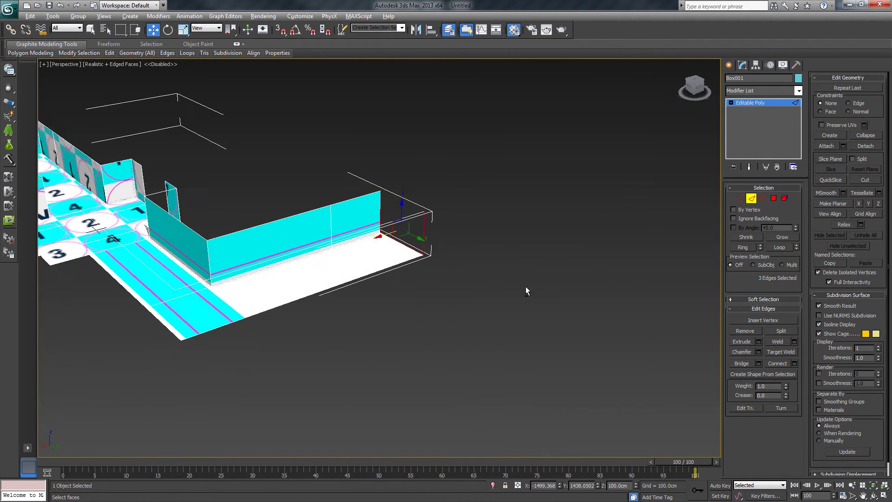
pyautogui.click(378, 206)
pyautogui.keyDown('alt'); pyautogui.moveTo(378, 206); pyautogui.dragTo(487, 251, button='middle'); pyautogui.keyUp('alt')
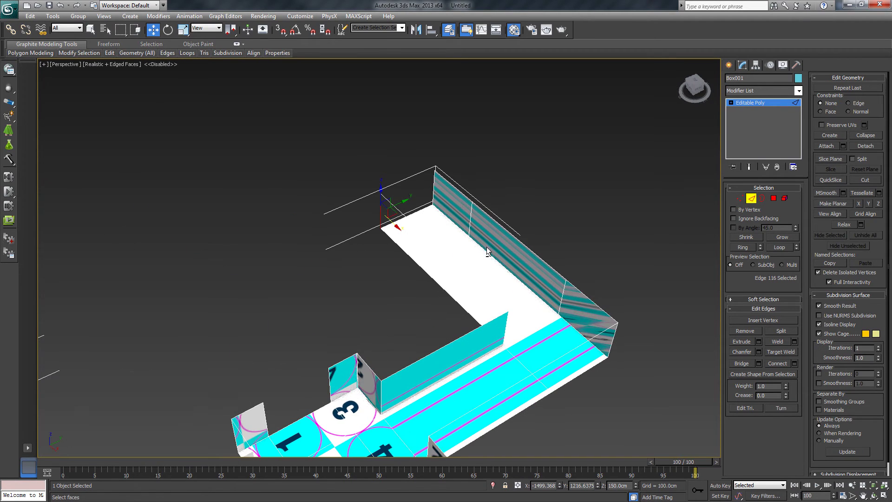
pyautogui.keyDown('ctrl'); pyautogui.click(435, 183); pyautogui.keyUp('ctrl')
pyautogui.click(740, 362)
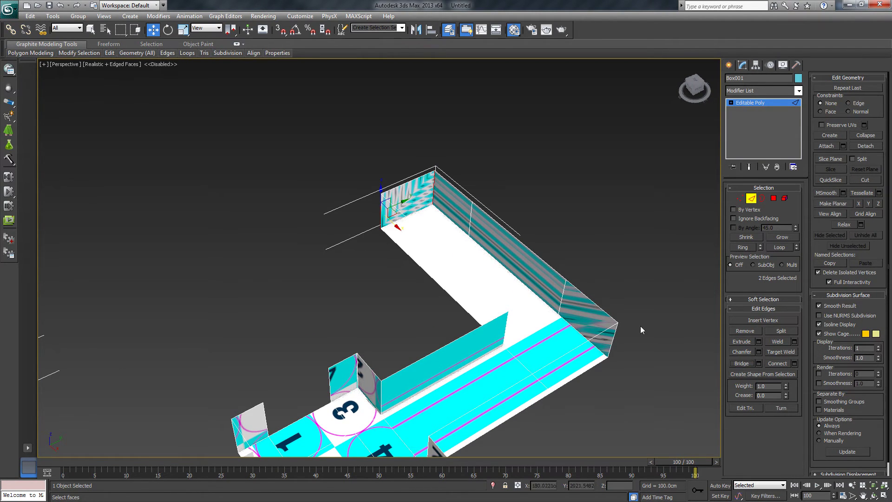
# Delete the inner side-wall polygon next to the turned corridor's end wall to open the next corner
pyautogui.keyDown('alt'); pyautogui.moveTo(640, 325); pyautogui.dragTo(500, 288, button='middle'); pyautogui.keyUp('alt')
pyautogui.press('4')
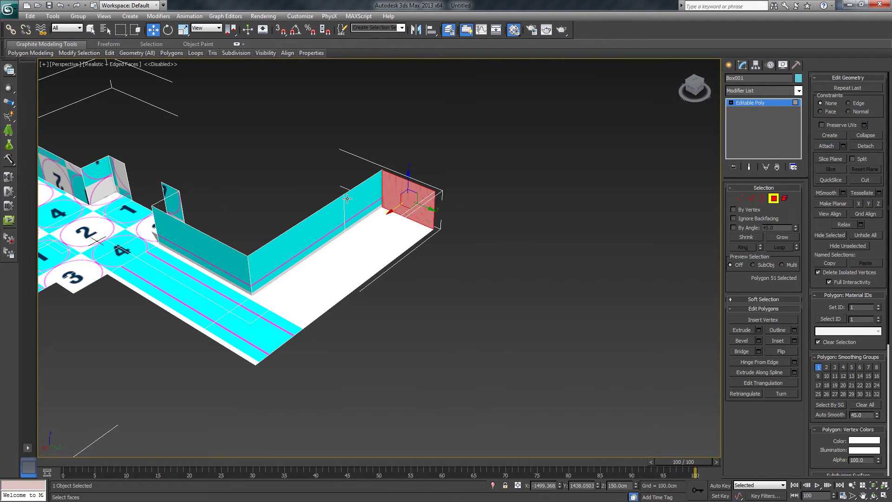
pyautogui.click(362, 204)
pyautogui.press('Delete')
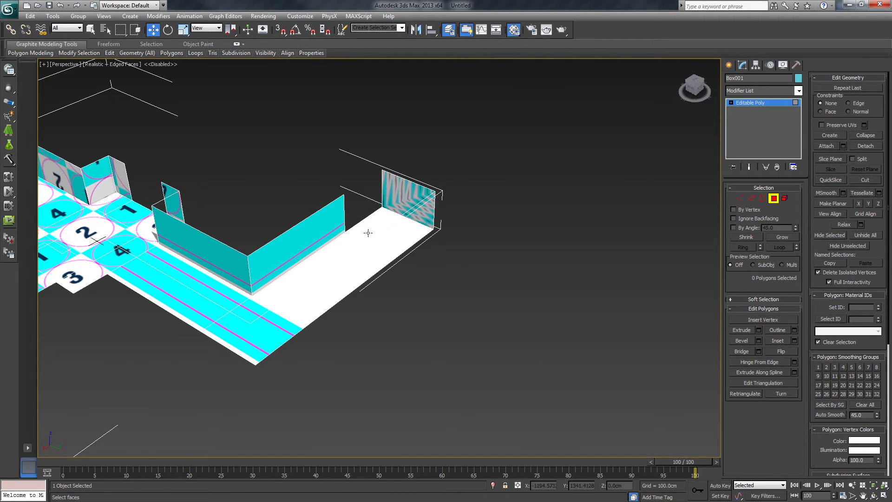
pyautogui.moveTo(364, 231); pyautogui.dragTo(483, 263, button='middle')
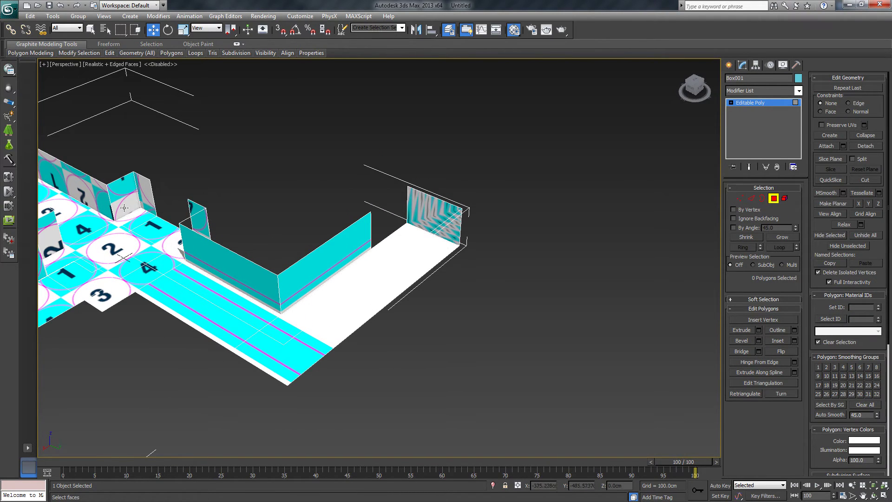
# Select the three border edges of the alcove's other doorway and extrude them along X into a corridor segment
pyautogui.click(152, 196)
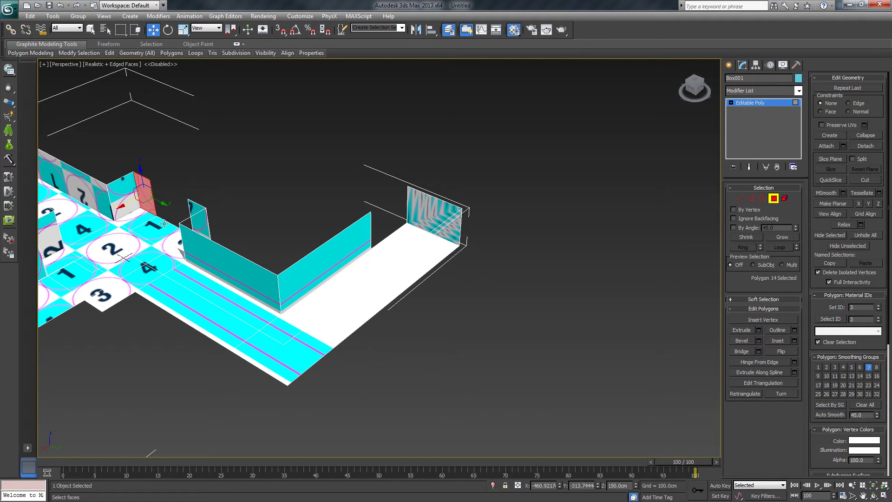
pyautogui.click(751, 198)
pyautogui.scroll(3, 384, 279)
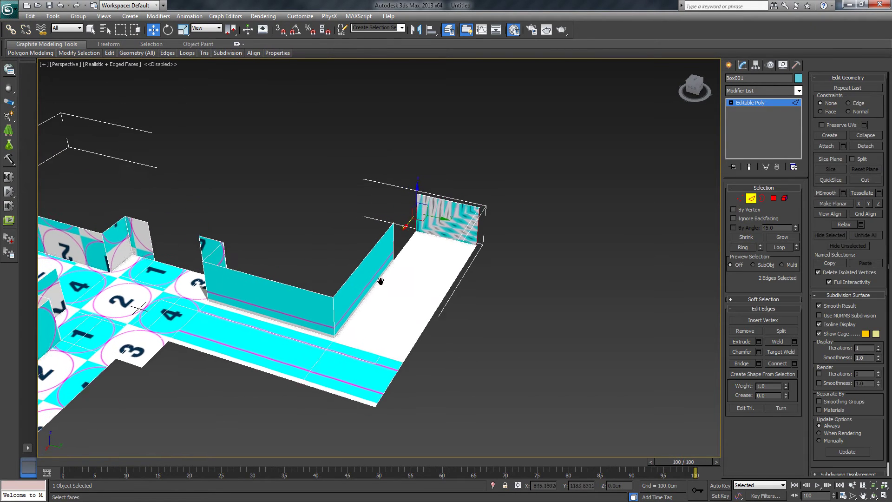
pyautogui.click(164, 245)
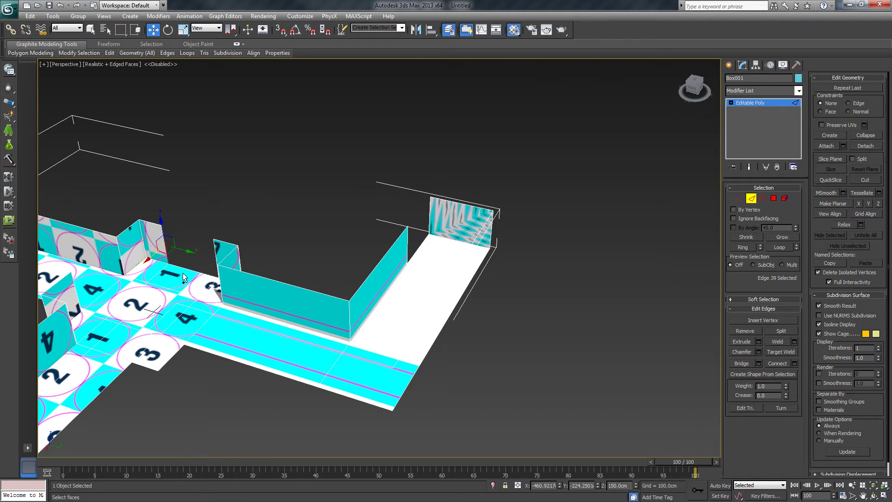
pyautogui.keyDown('ctrl'); pyautogui.click(186, 270); pyautogui.keyUp('ctrl')
pyautogui.keyDown('ctrl'); pyautogui.click(212, 261); pyautogui.keyUp('ctrl')
pyautogui.keyDown('shift'); pyautogui.moveTo(174, 274); pyautogui.dragTo(239, 228); pyautogui.keyUp('shift')
pyautogui.keyDown('alt'); pyautogui.moveTo(356, 225); pyautogui.dragTo(326, 222, button='middle'); pyautogui.keyUp('alt')
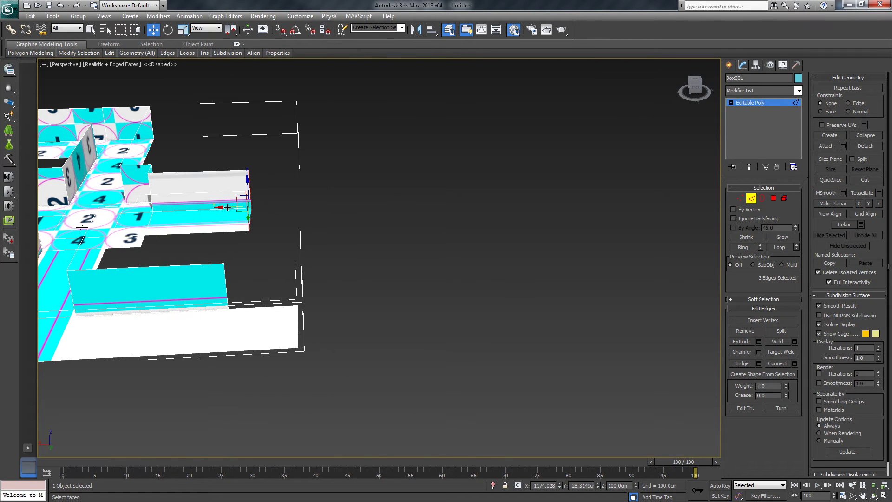
# Extrude the second doorway corridor's end edges by one more segment to about X -1488 cm
pyautogui.moveTo(219, 208); pyautogui.dragTo(265, 210)
pyautogui.keyDown('alt'); pyautogui.moveTo(333, 209); pyautogui.dragTo(402, 253, button='middle'); pyautogui.keyUp('alt')
pyautogui.moveTo(403, 253); pyautogui.dragTo(412, 280, button='middle')
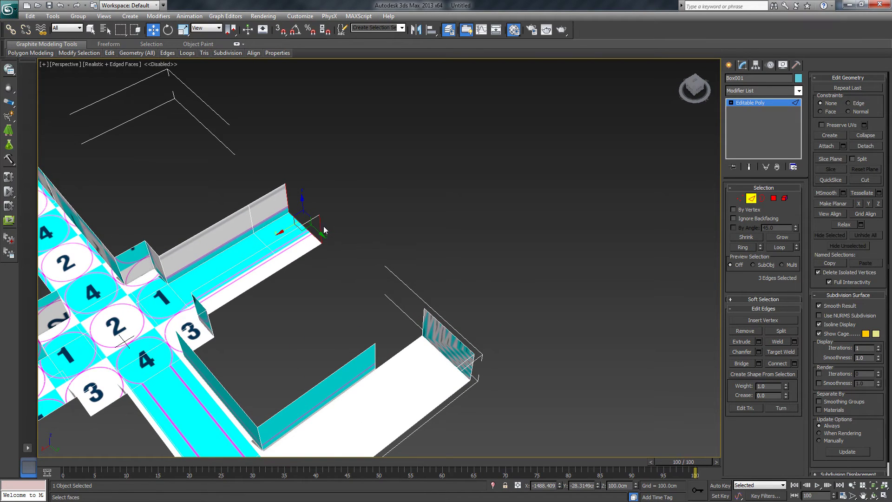
# Bridge the second doorway corridor's vertical end edges into a wall and delete its last inner side-wall polygon
pyautogui.click(292, 201)
pyautogui.keyDown('ctrl'); pyautogui.click(288, 191); pyautogui.keyUp('ctrl')
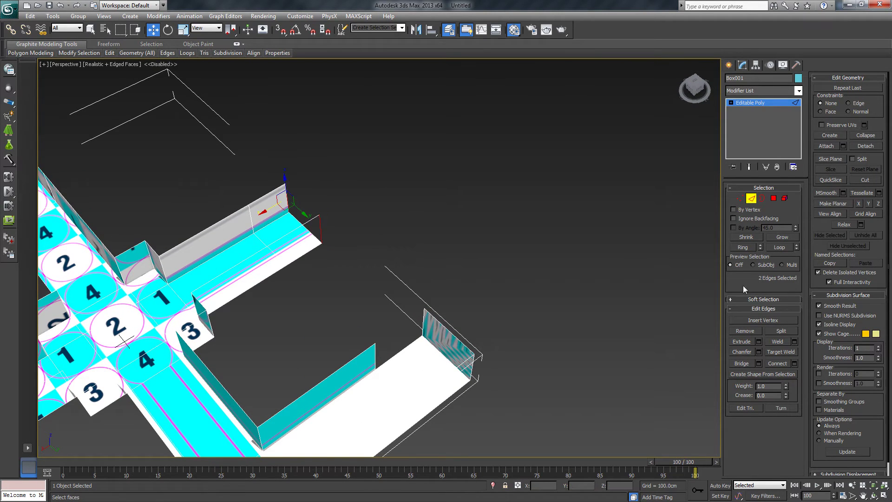
pyautogui.click(748, 361)
pyautogui.keyDown('alt'); pyautogui.moveTo(446, 276); pyautogui.dragTo(649, 246, button='middle'); pyautogui.keyUp('alt')
pyautogui.click(773, 197)
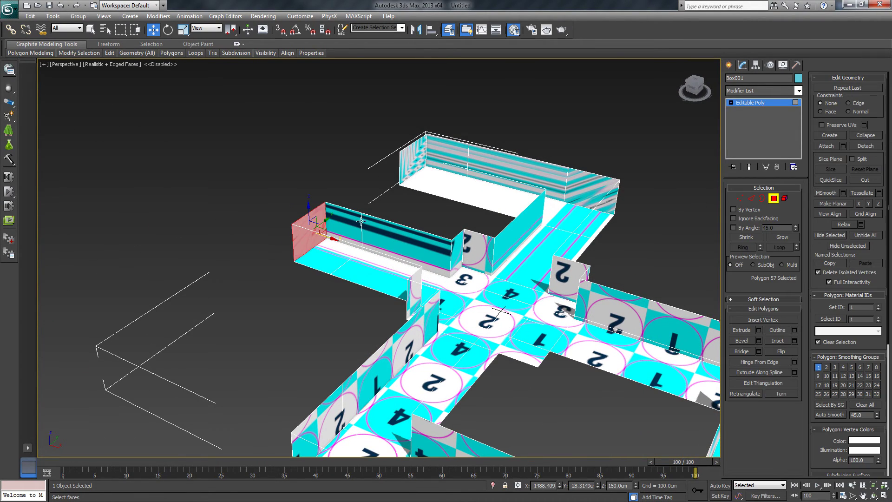
pyautogui.click(345, 228)
pyautogui.press('Delete')
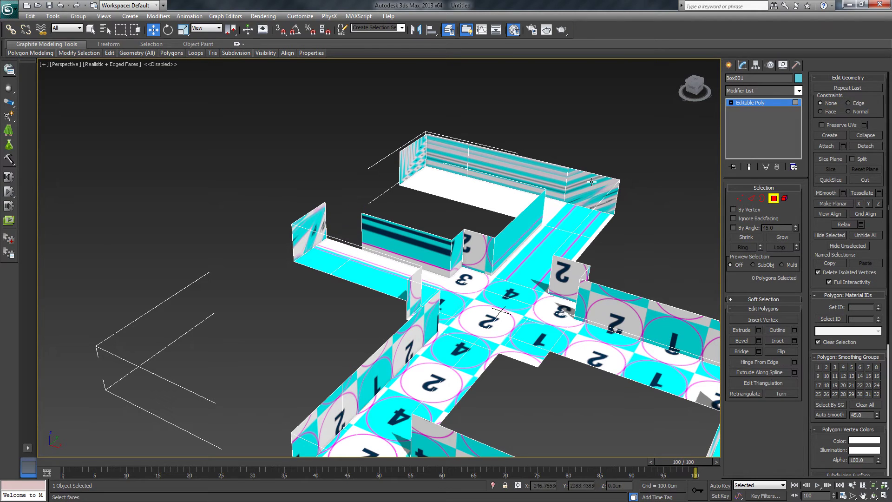
# Select the six edges around the two facing corridor openings and bridge them to complete the new loop's floor and walls
pyautogui.click(751, 198)
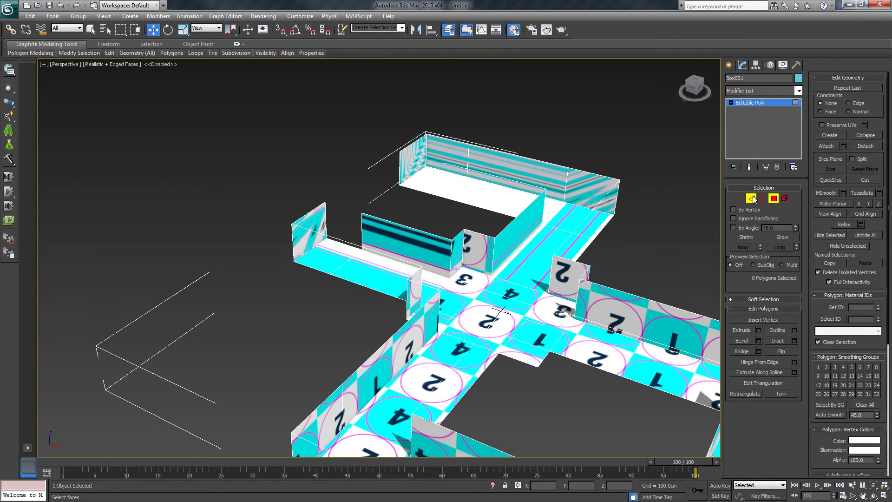
pyautogui.click(323, 210)
pyautogui.keyDown('alt'); pyautogui.moveTo(355, 220); pyautogui.dragTo(351, 239, button='middle'); pyautogui.keyUp('alt')
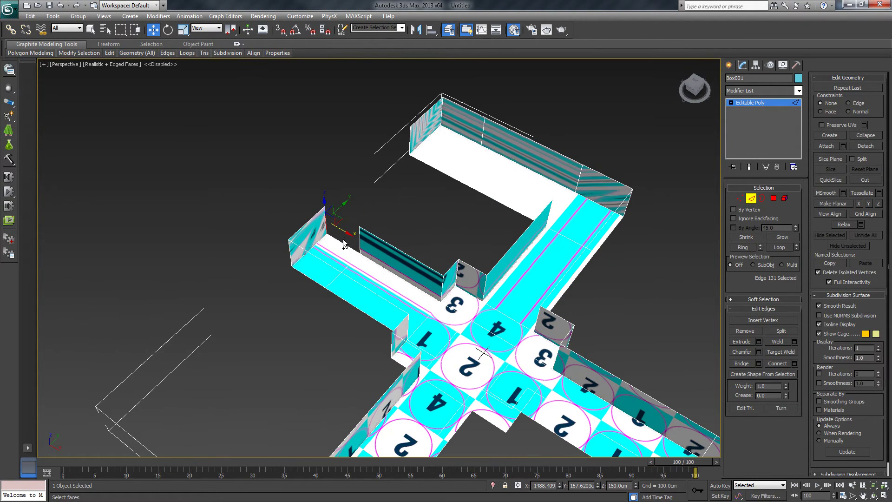
pyautogui.keyDown('ctrl'); pyautogui.click(353, 241); pyautogui.keyUp('ctrl')
pyautogui.keyDown('ctrl'); pyautogui.click(358, 238); pyautogui.keyUp('ctrl')
pyautogui.keyDown('alt'); pyautogui.moveTo(358, 238); pyautogui.dragTo(454, 227, button='middle'); pyautogui.keyUp('alt')
pyautogui.keyDown('ctrl'); pyautogui.click(420, 295); pyautogui.keyUp('ctrl')
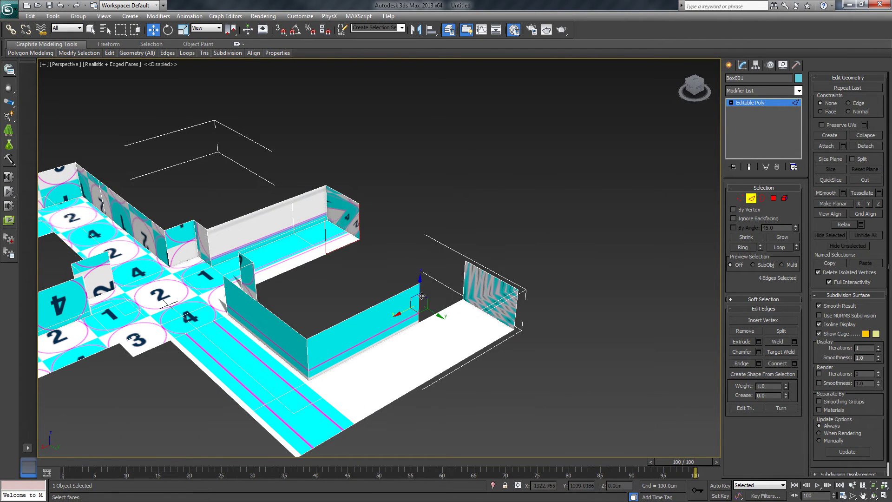
pyautogui.keyDown('ctrl'); pyautogui.click(440, 309); pyautogui.keyUp('ctrl')
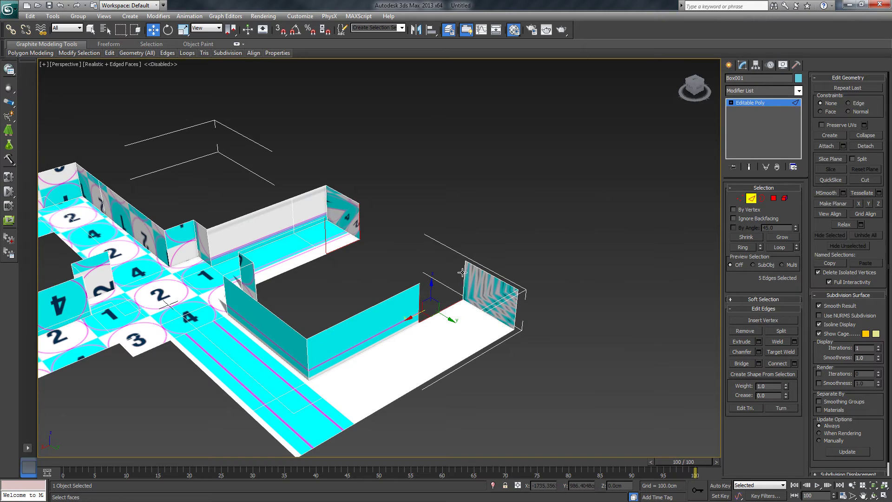
pyautogui.keyDown('ctrl'); pyautogui.click(463, 274); pyautogui.keyUp('ctrl')
pyautogui.click(741, 363)
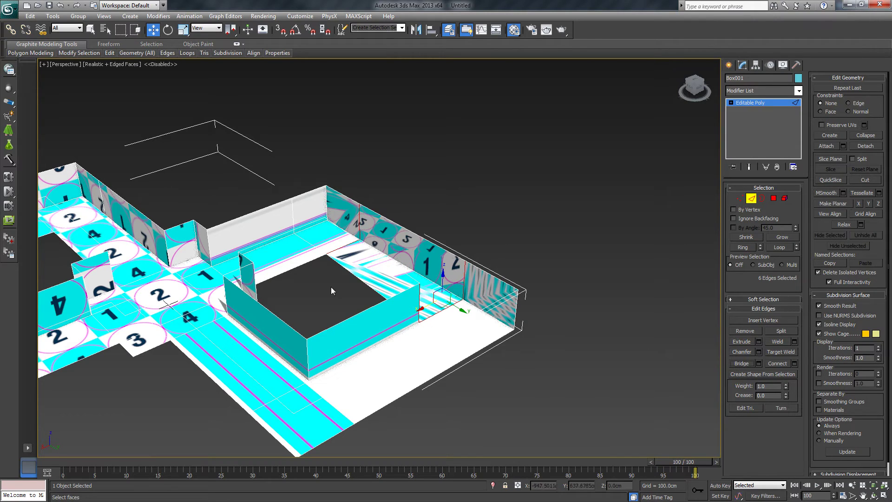
pyautogui.keyDown('alt'); pyautogui.moveTo(570, 320); pyautogui.dragTo(439, 305, button='middle'); pyautogui.keyUp('alt')
pyautogui.click(773, 198)
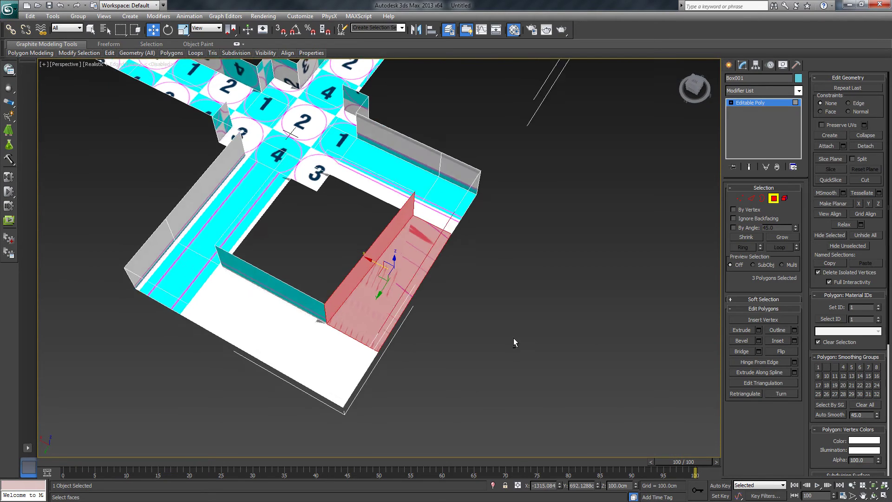
# Select the new loop's inner side-wall polygon beside the distorted floor and make it planar along X
pyautogui.keyDown('alt'); pyautogui.moveTo(514, 342); pyautogui.dragTo(412, 250, button='middle'); pyautogui.keyUp('alt')
pyautogui.click(403, 241)
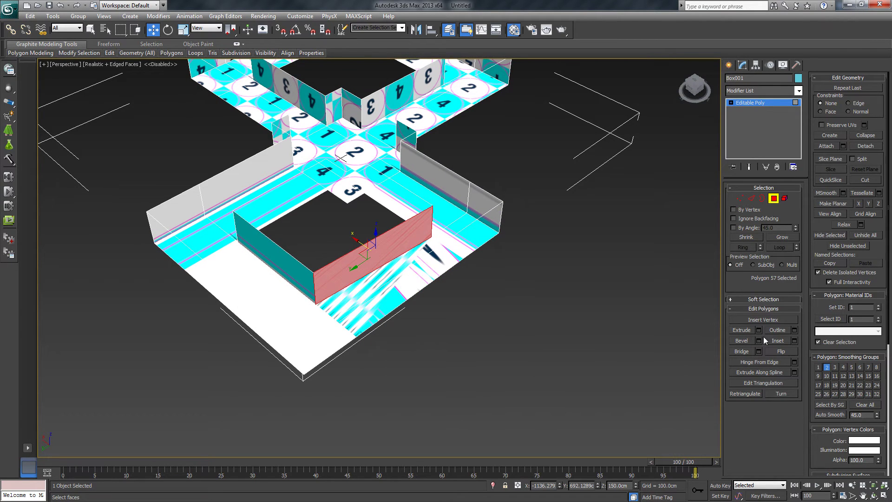
pyautogui.click(860, 204)
# Select the three outer wall polygons facing that inner wall on the new loop and make them planar along X
pyautogui.keyDown('alt'); pyautogui.moveTo(570, 303); pyautogui.dragTo(648, 320, button='middle'); pyautogui.keyUp('alt')
pyautogui.click(490, 265)
pyautogui.keyDown('ctrl'); pyautogui.click(441, 234); pyautogui.keyUp('ctrl')
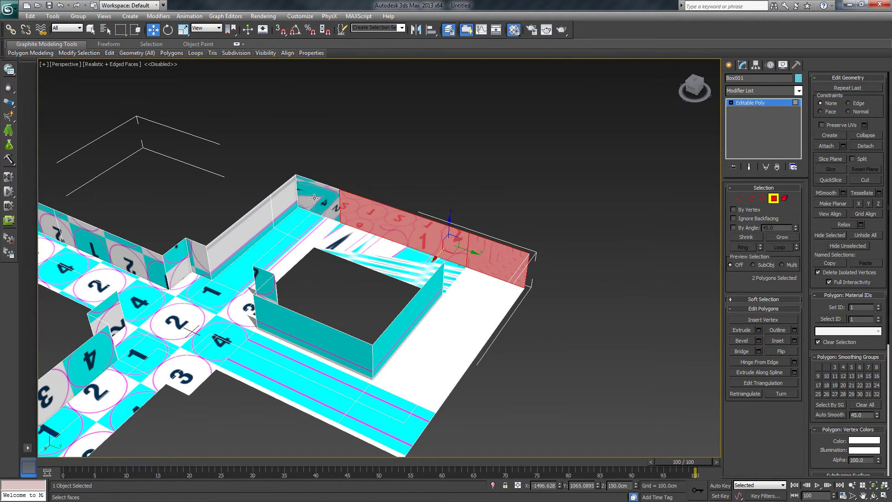
pyautogui.keyDown('ctrl'); pyautogui.click(314, 198); pyautogui.keyUp('ctrl')
pyautogui.click(859, 204)
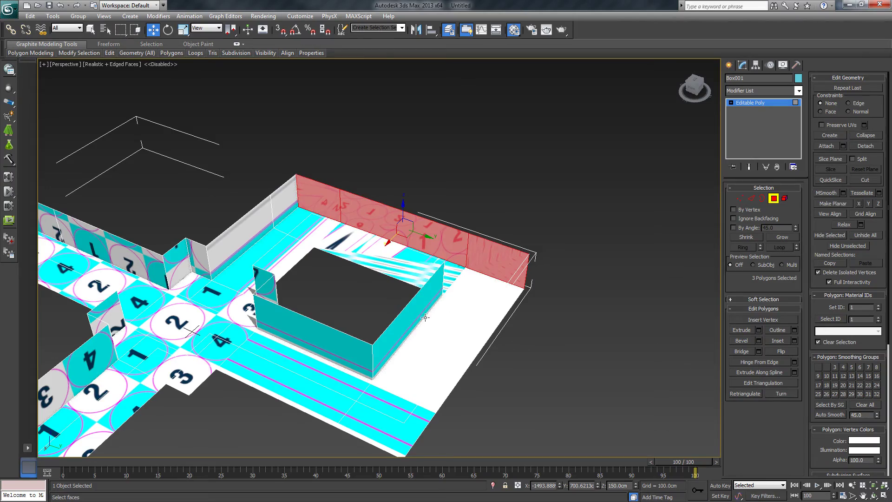
# Switch to vertex editing and examine both corridor loops of the layout from several angles
pyautogui.keyDown('alt'); pyautogui.moveTo(425, 317); pyautogui.dragTo(470, 301, button='middle'); pyautogui.keyUp('alt')
pyautogui.click(740, 198)
pyautogui.keyDown('alt'); pyautogui.moveTo(576, 318); pyautogui.dragTo(524, 305, button='middle'); pyautogui.keyUp('alt')
pyautogui.moveTo(430, 338); pyautogui.dragTo(394, 350, button='middle')
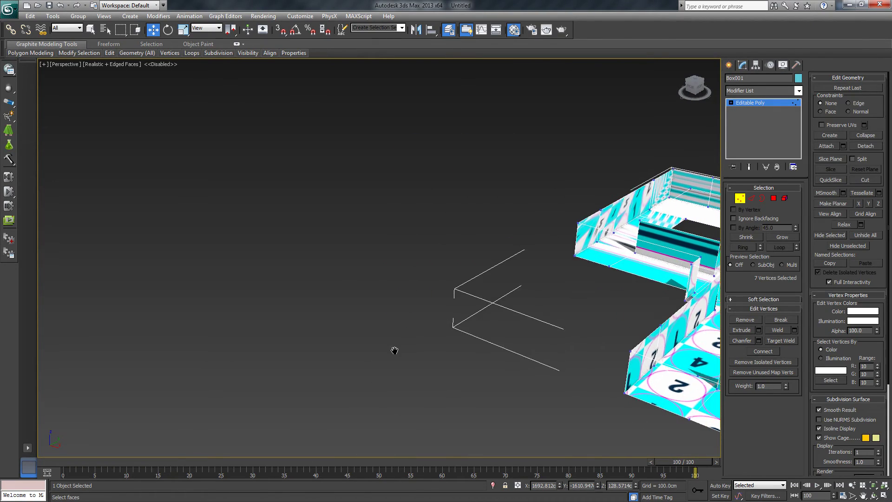
pyautogui.press('z')
pyautogui.keyDown('alt'); pyautogui.moveTo(498, 309); pyautogui.dragTo(530, 341, button='middle'); pyautogui.keyUp('alt')
pyautogui.scroll(-6, 457, 269)
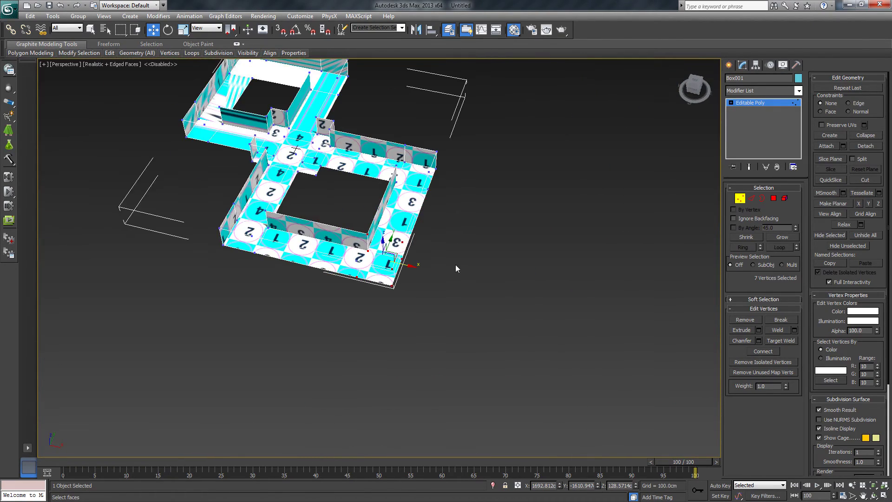
pyautogui.moveTo(349, 202); pyautogui.dragTo(408, 280, button='middle')
# Export the layout as FBX, replacing the existing layout_test.FBX
pyautogui.click(8, 8)
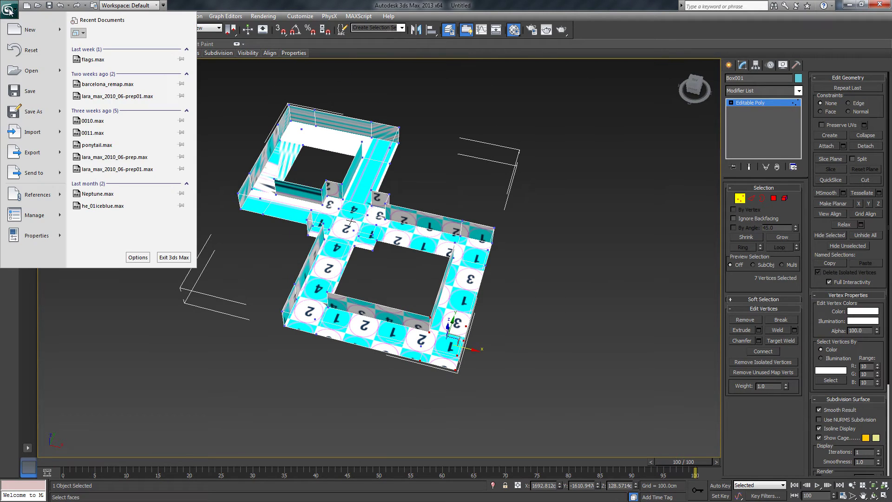
pyautogui.moveTo(27, 156)
pyautogui.click(119, 81)
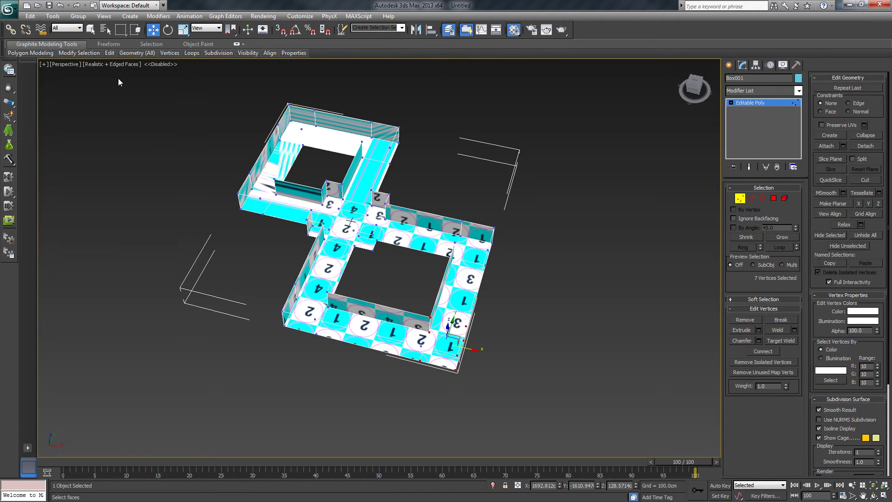
pyautogui.doubleClick(215, 204)
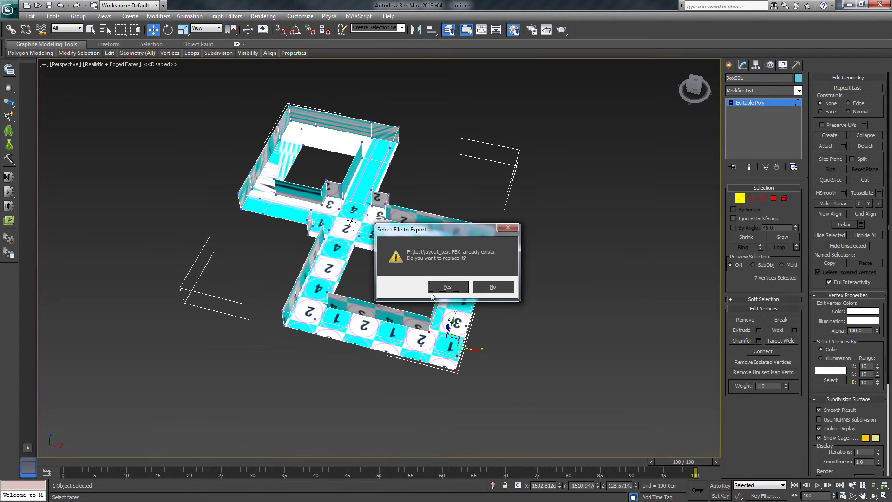
pyautogui.click(441, 285)
pyautogui.click(389, 472)
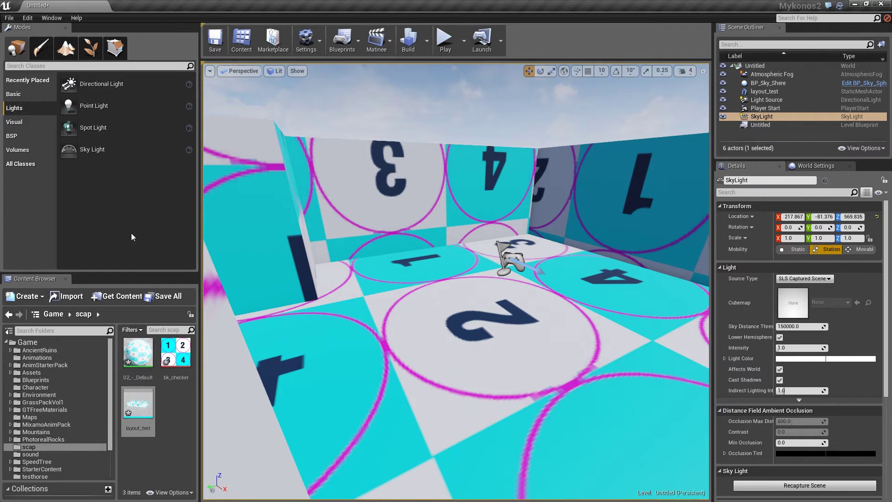
# Switch to Unreal, reimport the layout_test static mesh and view the new loop in the level
pyautogui.rightClick(156, 362)
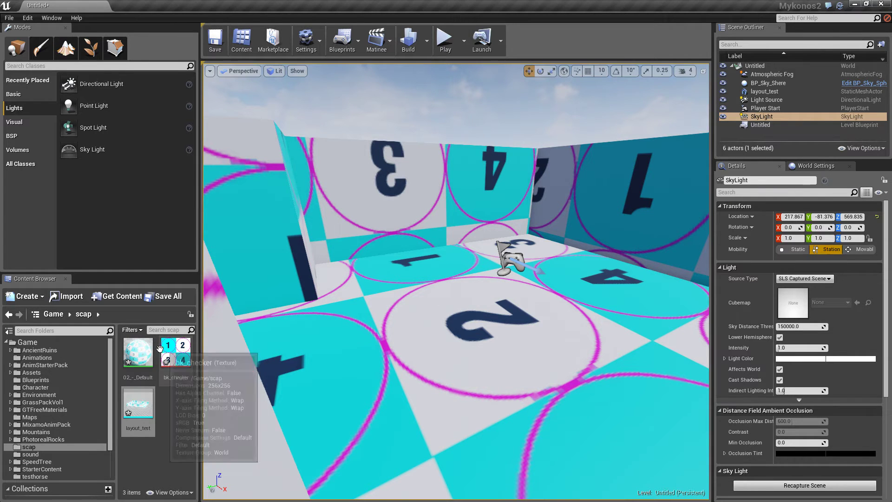
pyautogui.click(135, 403)
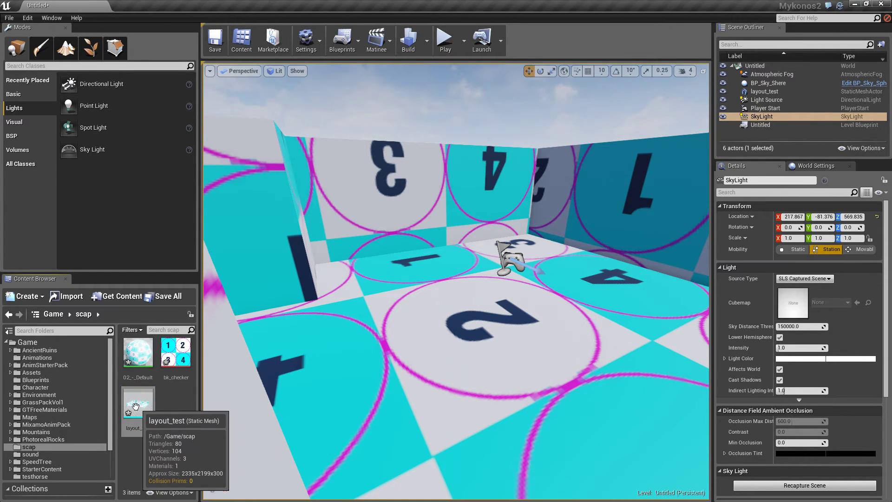
pyautogui.rightClick(135, 404)
pyautogui.click(171, 258)
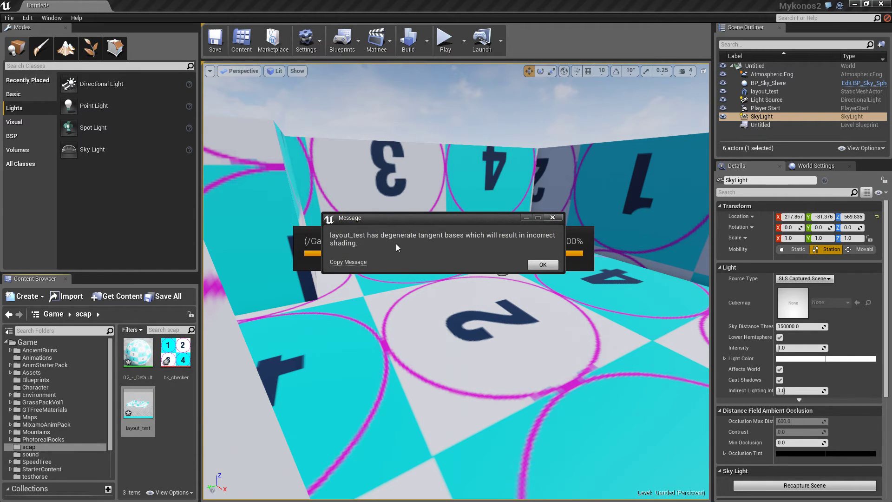
pyautogui.click(535, 266)
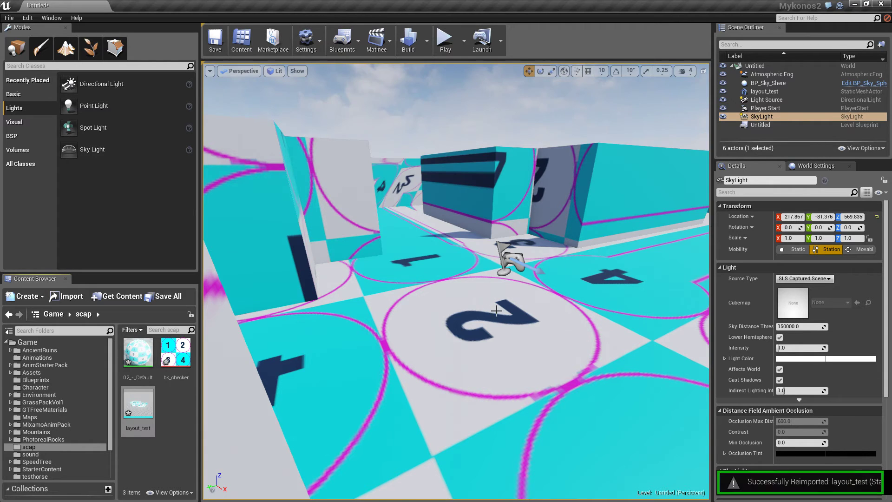
pyautogui.press('w')
pyautogui.moveTo(535, 265); pyautogui.dragTo(591, 240, button='right')
# Switch back to 3ds Max, select all polygons of the layout and apply Auto Smooth to them
pyautogui.hotkey('alt', 'Tab')
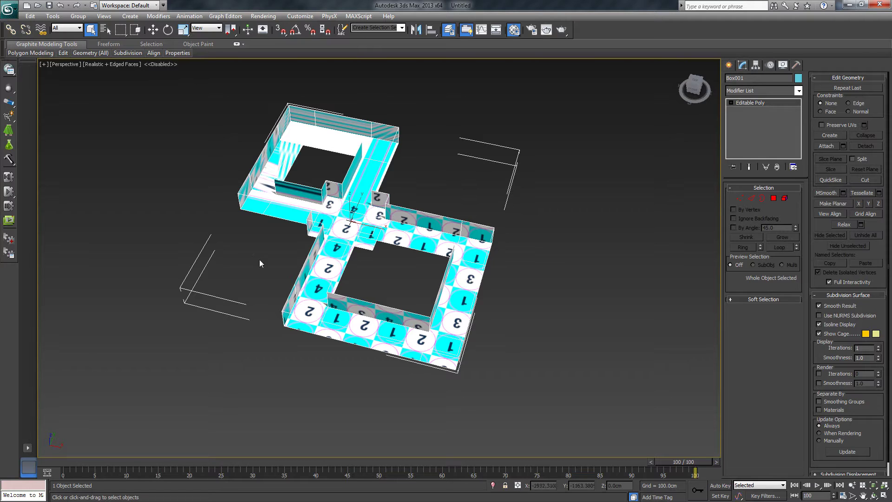
pyautogui.press('4')
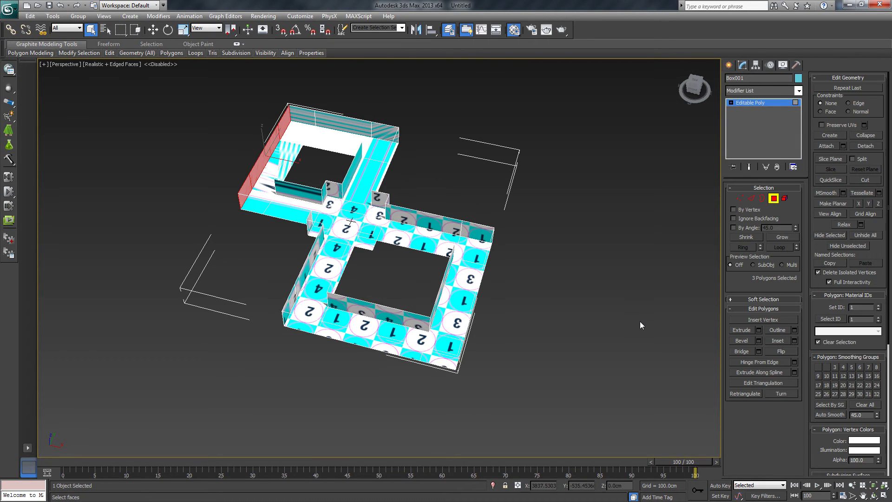
pyautogui.hotkey('ctrl', 'a')
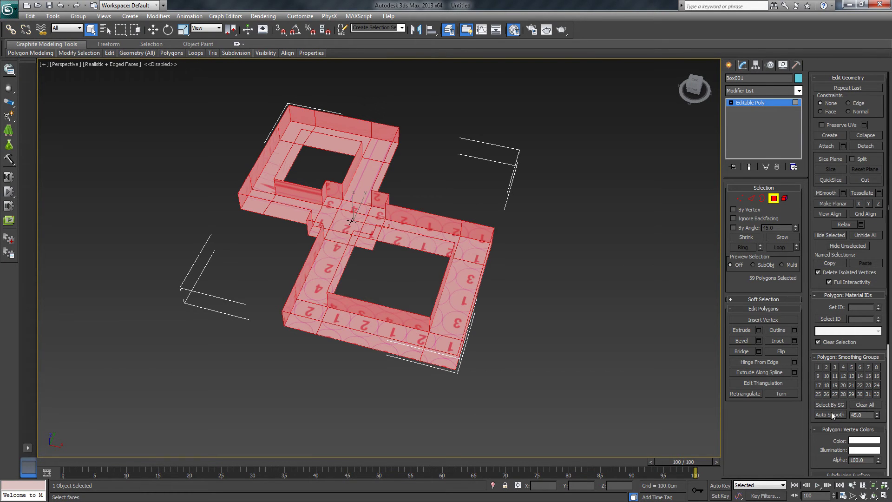
pyautogui.click(830, 415)
# Switch to element level and convert the layout object to a Deformable gPoly
pyautogui.click(784, 198)
pyautogui.rightClick(379, 206)
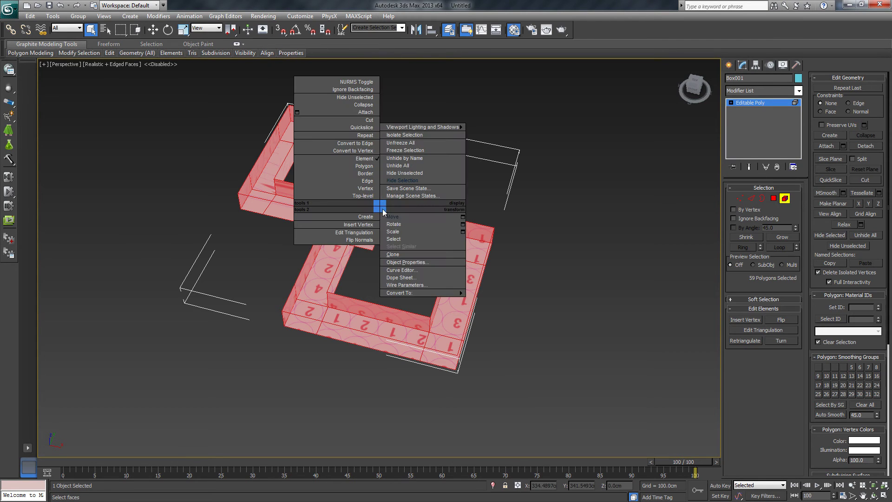
pyautogui.moveTo(441, 293)
pyautogui.click(500, 306)
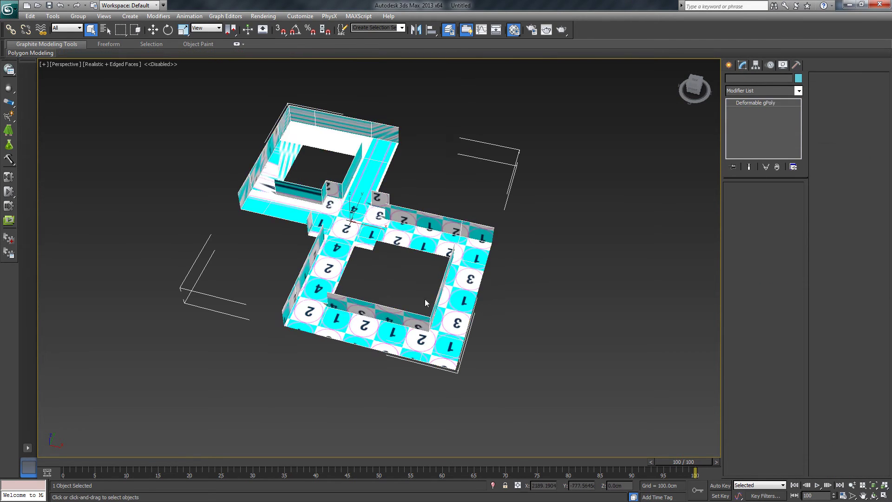
pyautogui.keyDown('alt'); pyautogui.moveTo(424, 299); pyautogui.dragTo(444, 302, button='middle'); pyautogui.keyUp('alt')
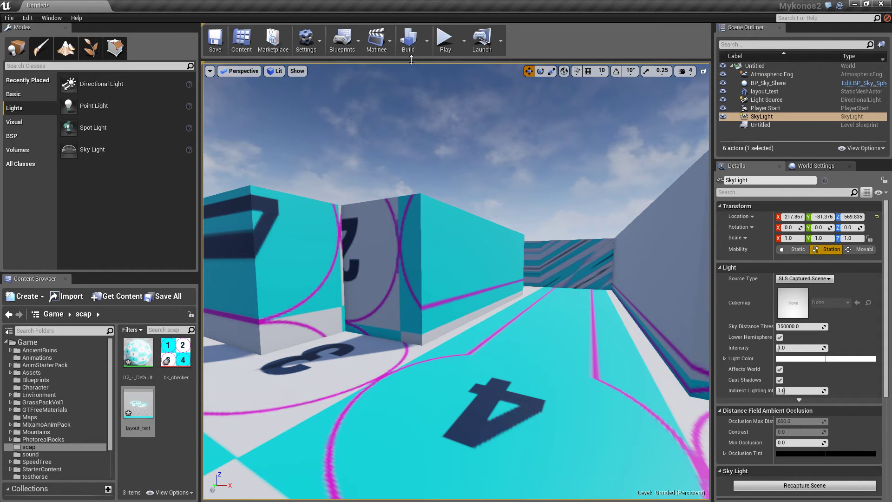
pyautogui.click(407, 41)
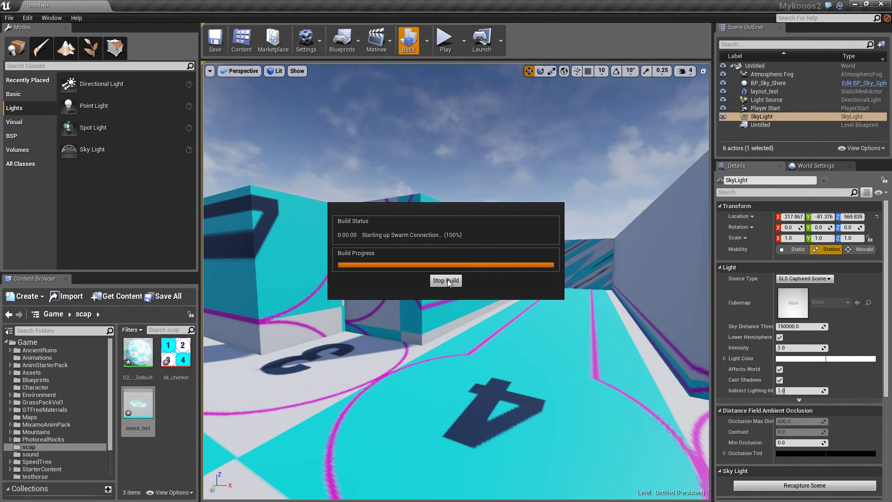
pyautogui.click(446, 280)
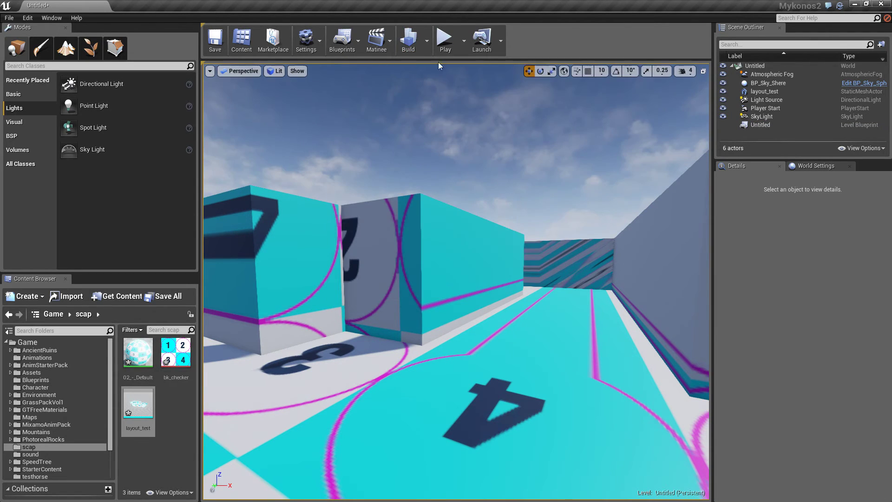
# Playtest the level in Unreal, running the character around the original corridor loop and up to the new loop, and end the session
pyautogui.click(445, 41)
pyautogui.press('w')
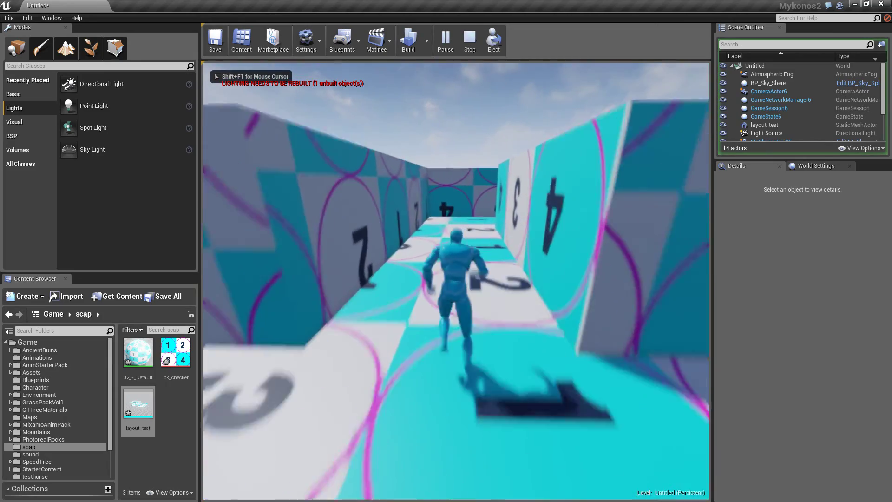
pyautogui.press('space')
pyautogui.press('w')
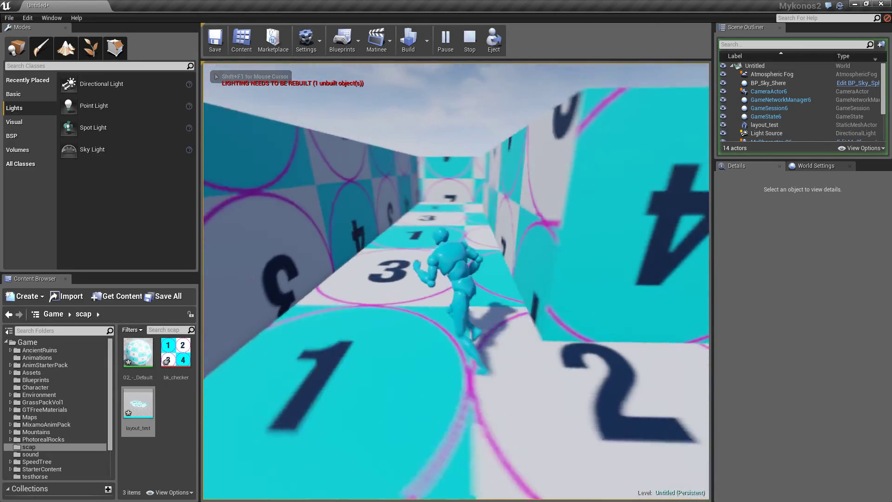
pyautogui.press('w')
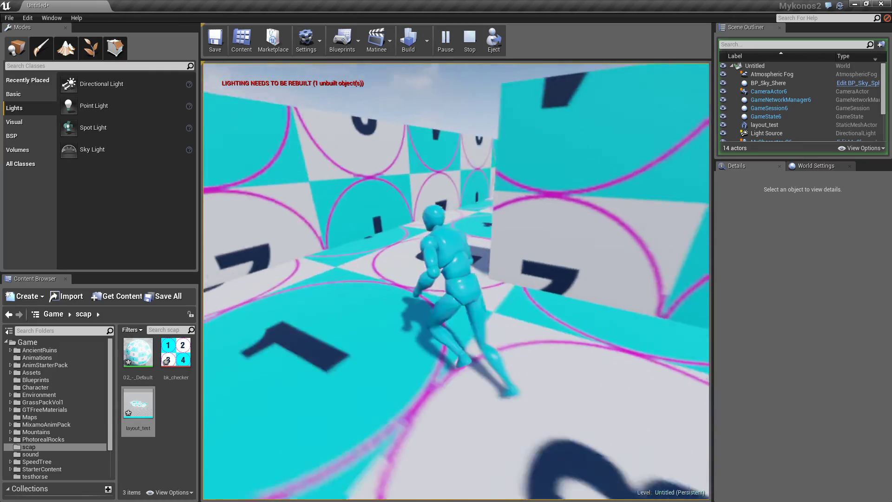
pyautogui.press('w')
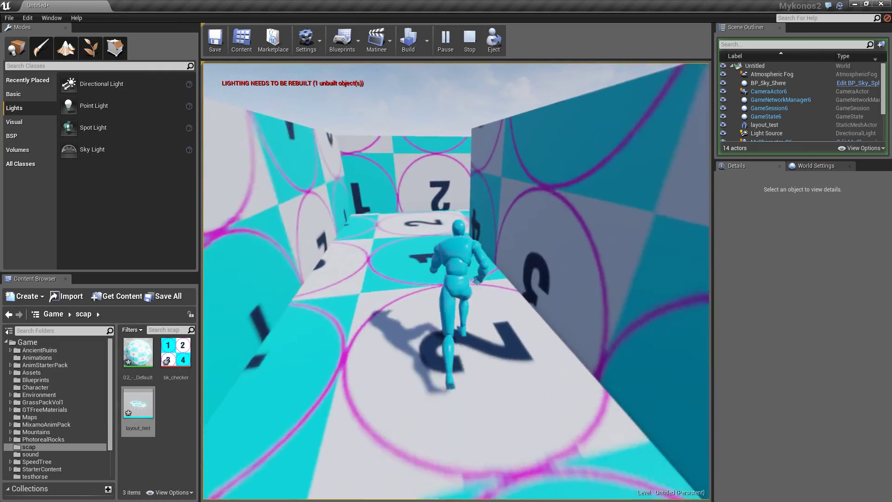
pyautogui.press('w')
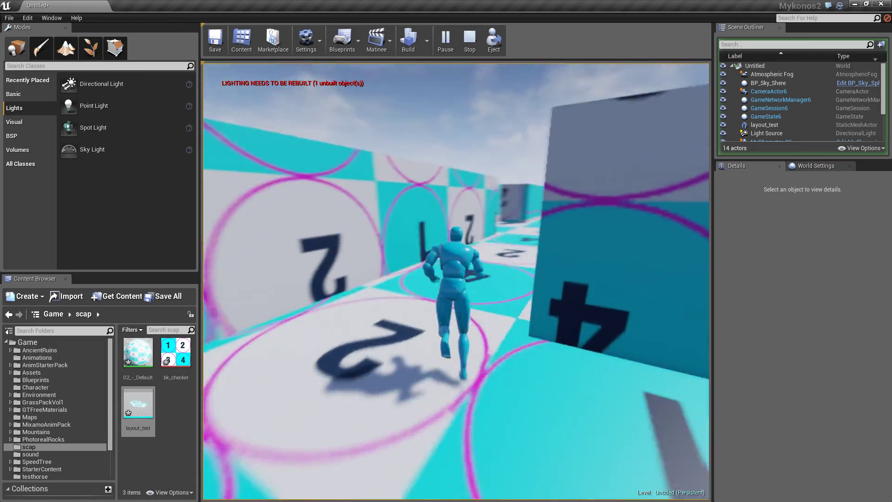
pyautogui.press('w')
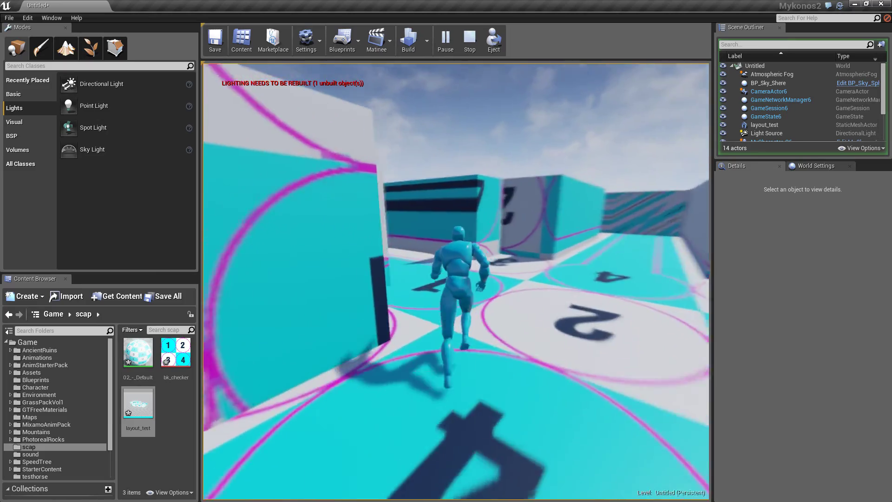
pyautogui.press('w')
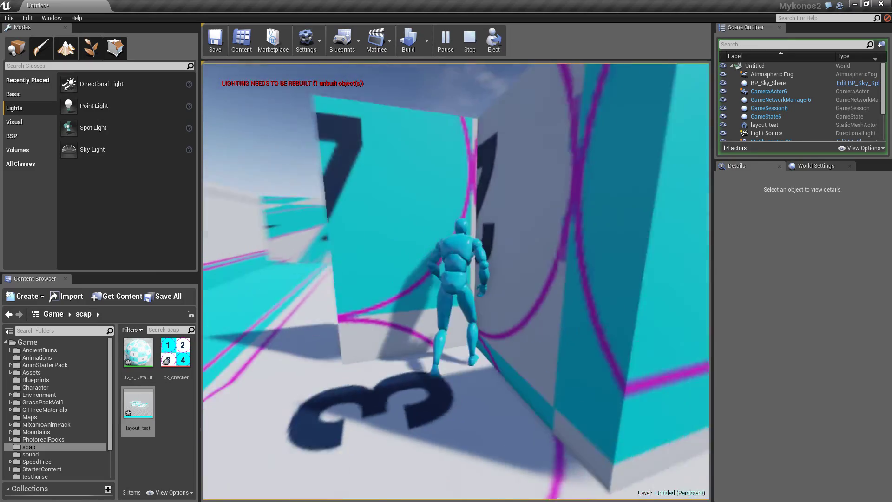
pyautogui.press('w')
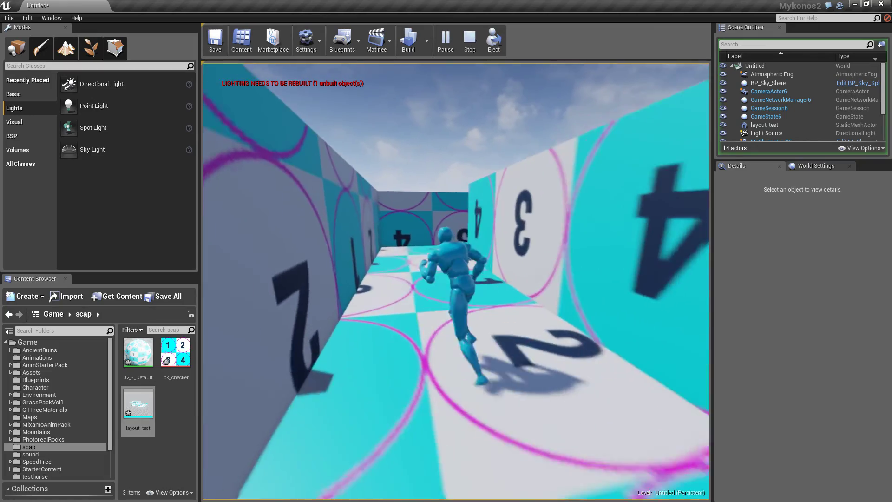
pyautogui.press('w')
pyautogui.press('w')
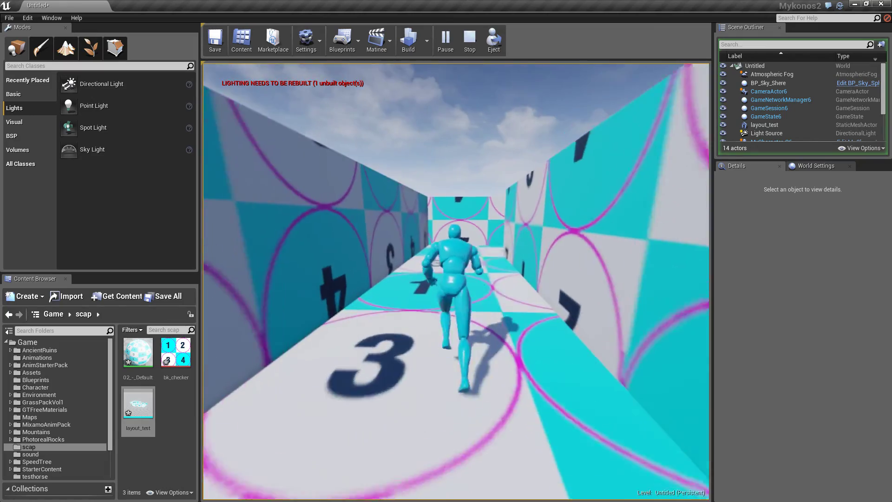
pyautogui.press('w')
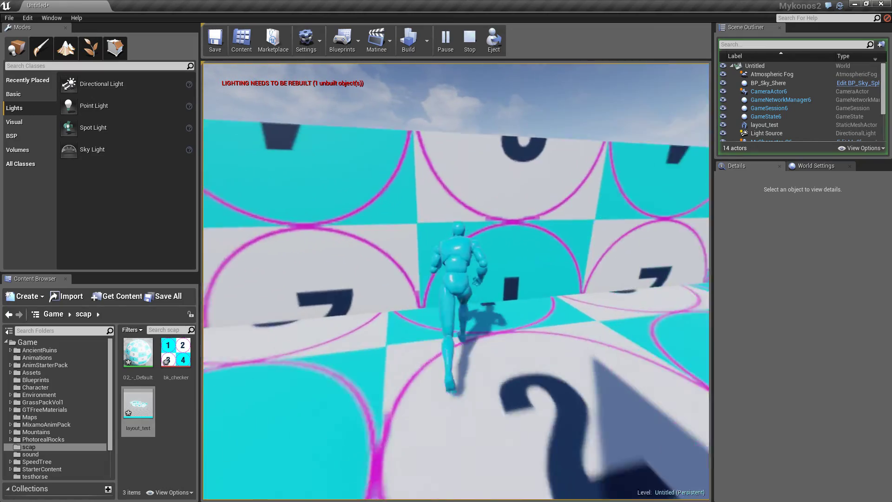
pyautogui.press('d')
pyautogui.press('w')
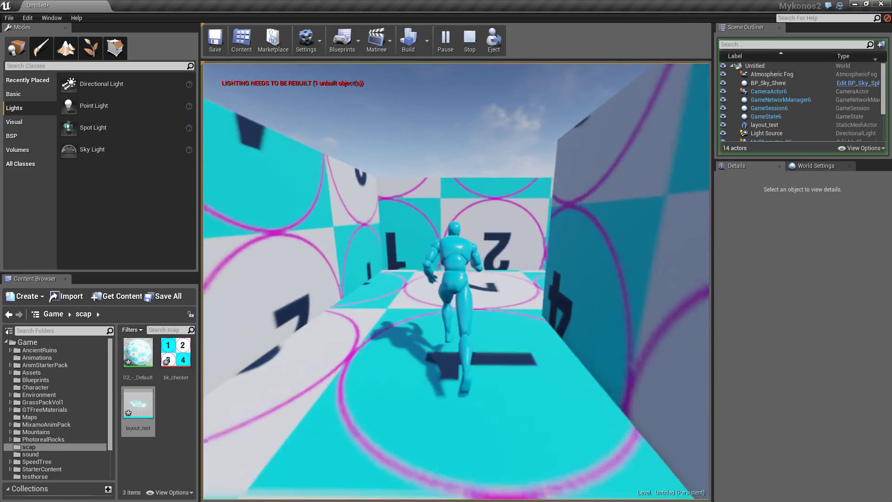
pyautogui.press('w')
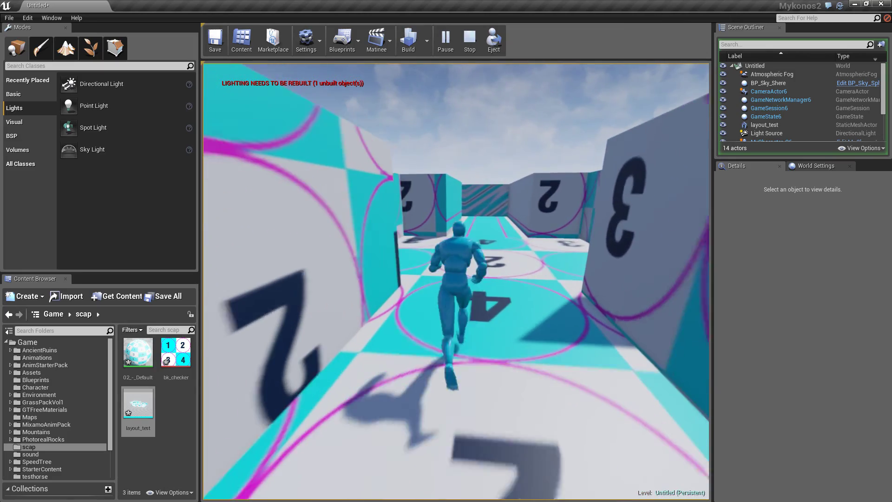
pyautogui.press('Escape')
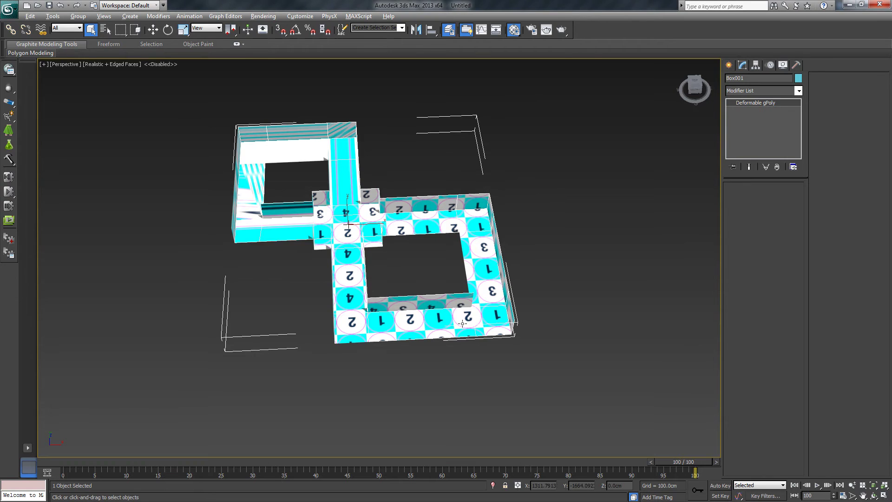
pyautogui.keyDown('alt'); pyautogui.moveTo(462, 324); pyautogui.dragTo(482, 305, button='middle'); pyautogui.keyUp('alt')
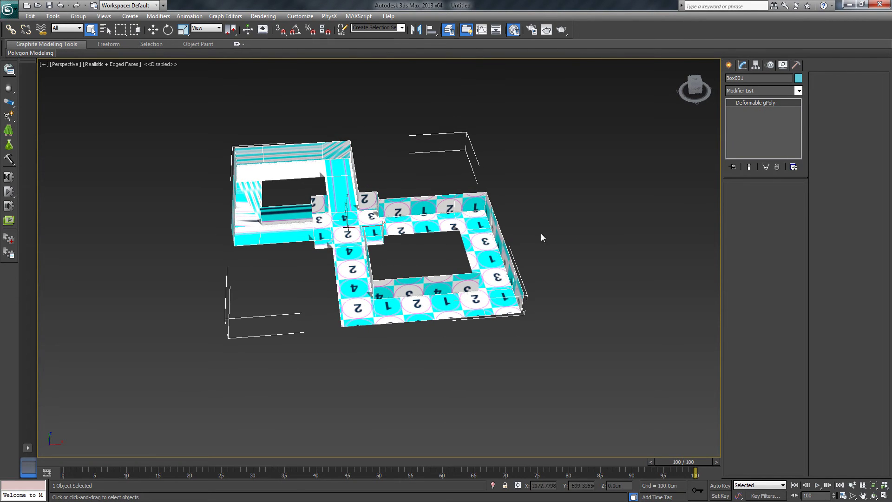
# Convert the layout object to an Editable Mesh and from that to an Editable Poly
pyautogui.rightClick(462, 204)
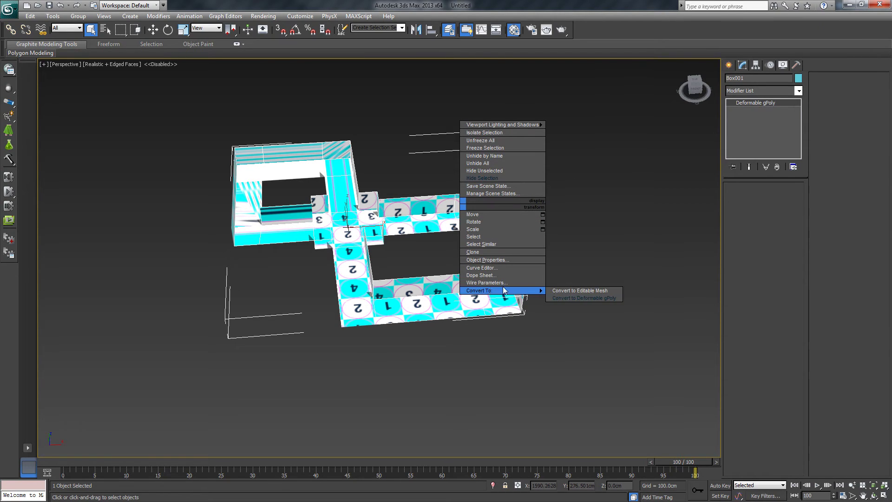
pyautogui.moveTo(538, 294)
pyautogui.click(586, 293)
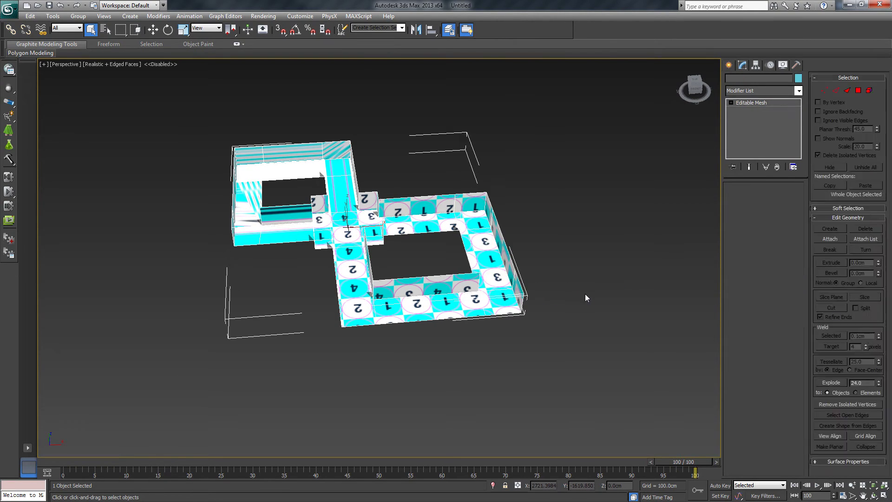
pyautogui.rightClick(438, 261)
pyautogui.moveTo(492, 317)
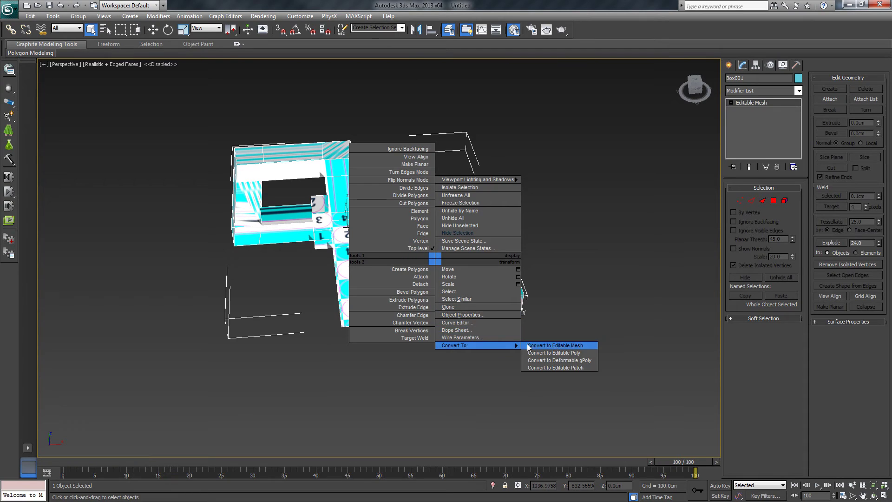
pyautogui.click(557, 355)
# Select the vertices at the far end of the checkered corridor loop and raise them so its side corridors slope upward
pyautogui.click(751, 198)
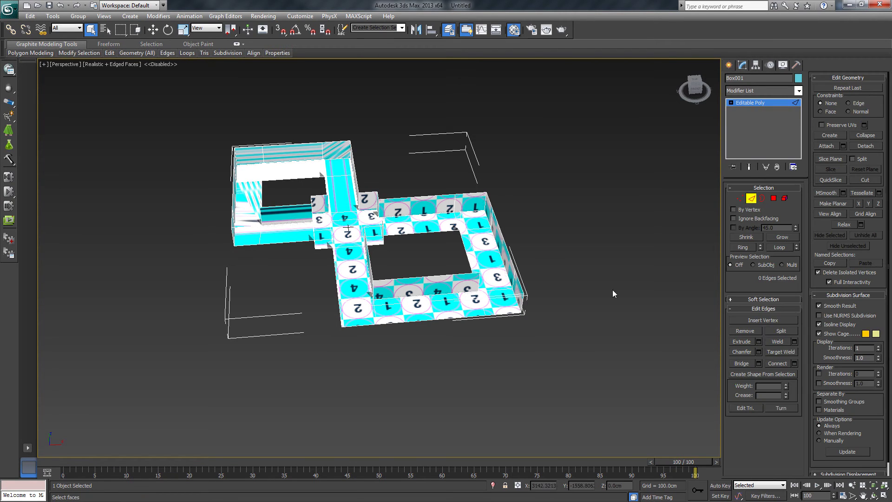
pyautogui.keyDown('alt'); pyautogui.moveTo(613, 289); pyautogui.dragTo(575, 286, button='middle'); pyautogui.keyUp('alt')
pyautogui.moveTo(525, 150); pyautogui.dragTo(449, 355)
pyautogui.keyDown('alt'); pyautogui.moveTo(448, 356); pyautogui.dragTo(469, 352, button='middle'); pyautogui.keyUp('alt')
pyautogui.click(739, 198)
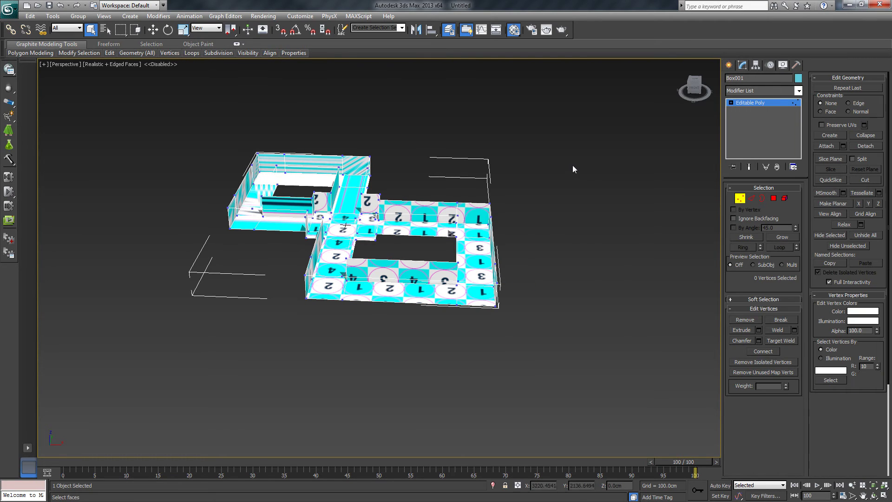
pyautogui.moveTo(575, 143); pyautogui.dragTo(430, 348)
pyautogui.keyDown('alt'); pyautogui.moveTo(496, 295); pyautogui.dragTo(472, 212, button='middle'); pyautogui.keyUp('alt')
pyautogui.rightClick(463, 241)
pyautogui.click(508, 243)
pyautogui.moveTo(472, 211); pyautogui.dragTo(474, 197)
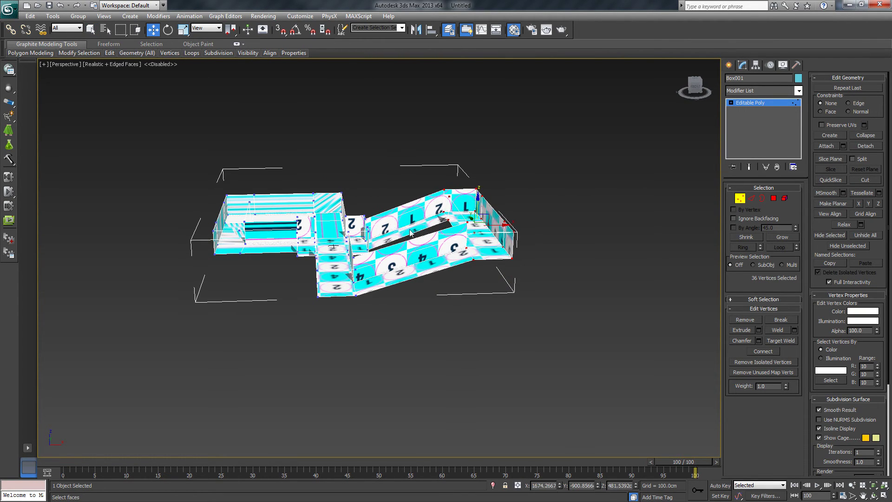
pyautogui.keyDown('alt'); pyautogui.moveTo(474, 200); pyautogui.dragTo(420, 252, button='middle'); pyautogui.keyUp('alt')
# Select the vertices at the far end of the stretched-texture loop, lower them so its side corridors slope down, and leave vertex level
pyautogui.keyDown('alt'); pyautogui.moveTo(294, 275); pyautogui.dragTo(227, 280, button='middle'); pyautogui.keyUp('alt')
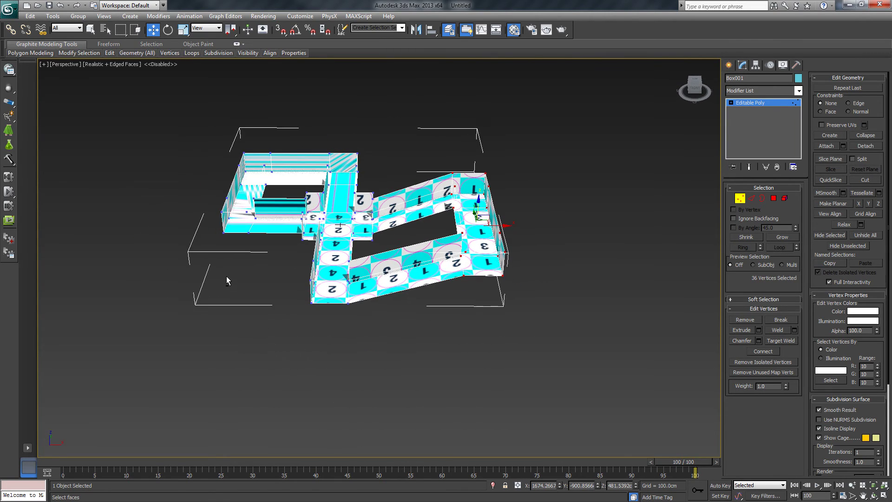
pyautogui.moveTo(268, 276); pyautogui.dragTo(274, 284)
pyautogui.moveTo(246, 170); pyautogui.dragTo(246, 191)
pyautogui.keyDown('alt'); pyautogui.moveTo(377, 243); pyautogui.dragTo(451, 330, button='middle'); pyautogui.keyUp('alt')
pyautogui.click(739, 198)
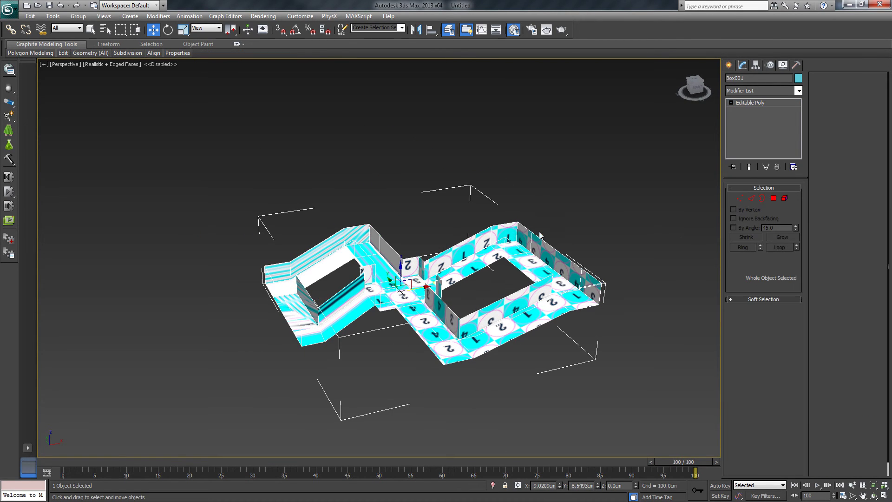
# Export the selected layout object as FBX over the existing layout_test.FBX, keeping the current export options
pyautogui.keyDown('alt'); pyautogui.moveTo(534, 264); pyautogui.dragTo(369, 206, button='middle'); pyautogui.keyUp('alt')
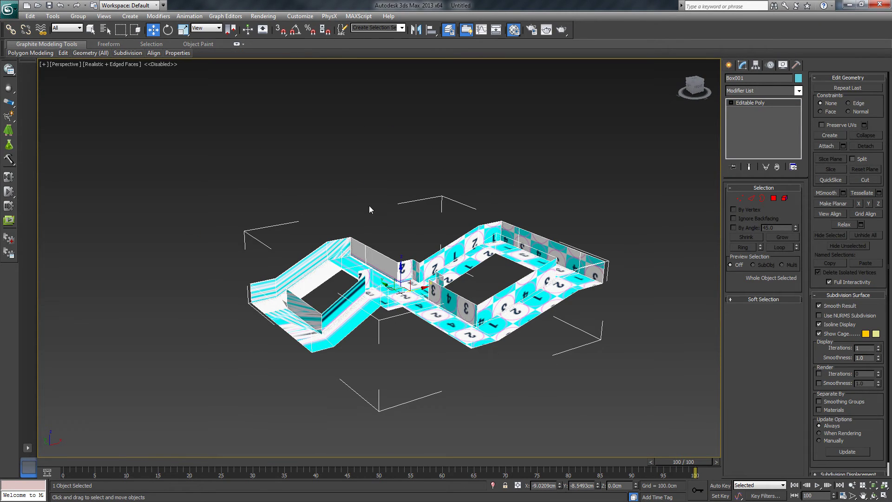
pyautogui.click(8, 8)
pyautogui.moveTo(34, 134)
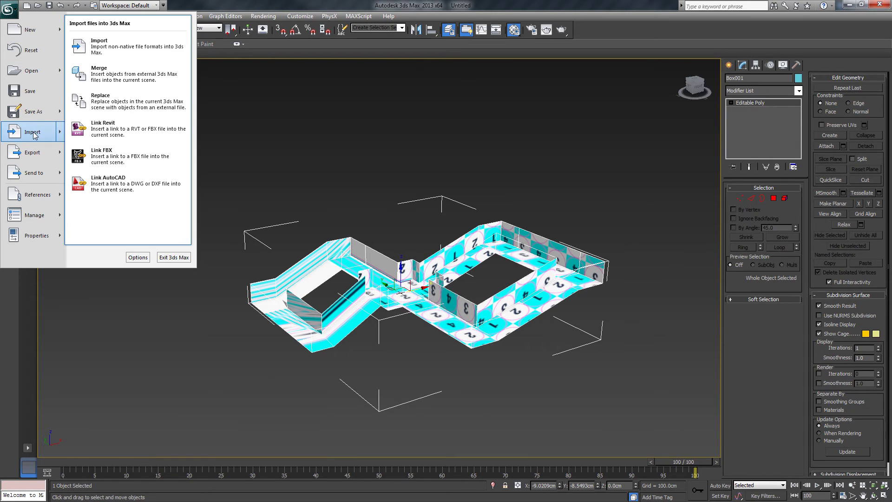
pyautogui.moveTo(34, 152)
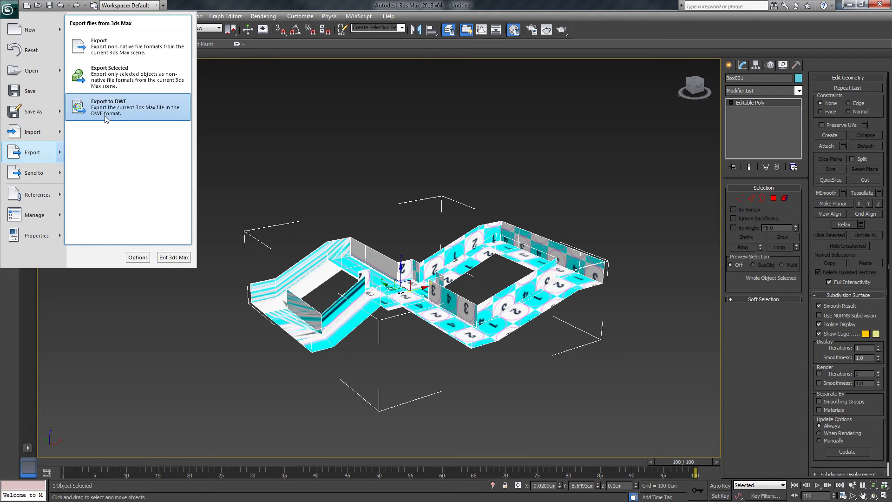
pyautogui.click(123, 74)
pyautogui.doubleClick(215, 206)
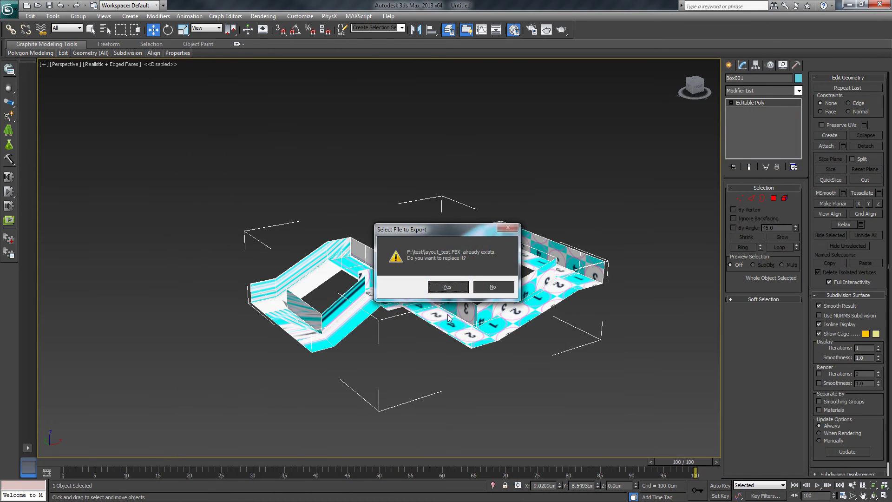
pyautogui.click(446, 287)
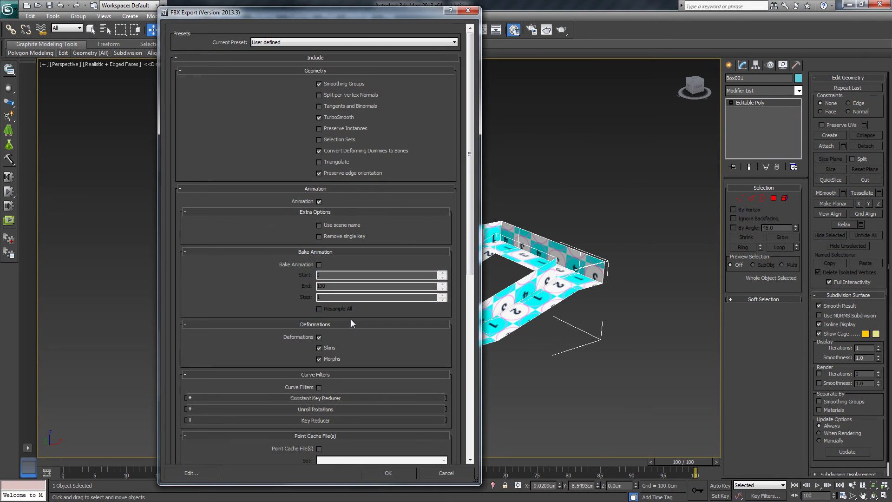
pyautogui.click(388, 473)
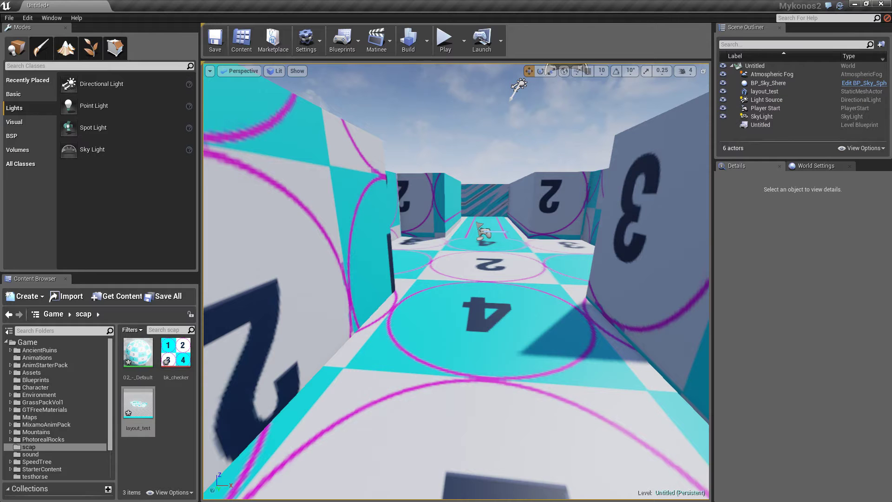
# Reimport the layout_test static mesh and dismiss the tangent message
pyautogui.rightClick(147, 411)
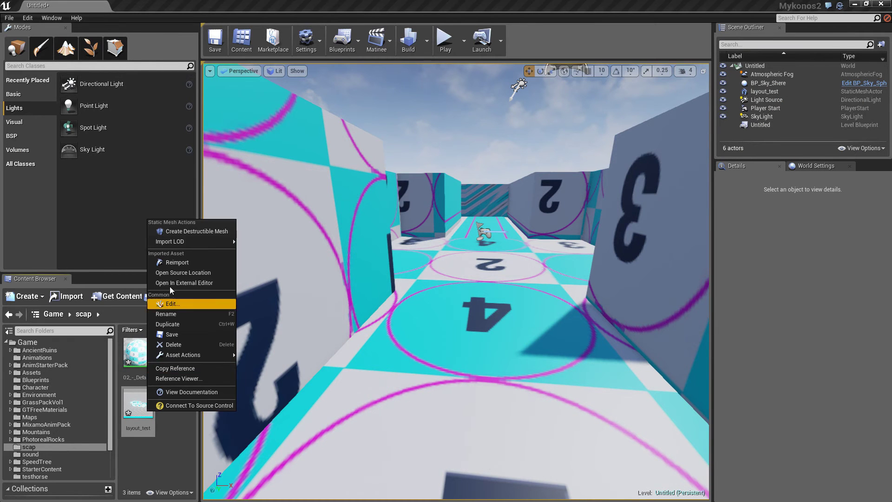
pyautogui.moveTo(176, 241)
pyautogui.click(184, 263)
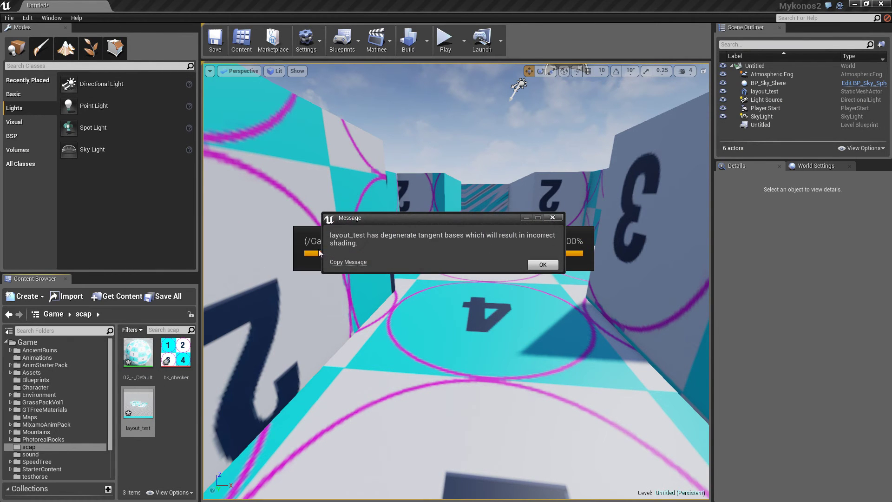
pyautogui.click(542, 264)
# Playtest the level, running the character around the sloped checkered loop and through the stretched-texture loop, and end the session
pyautogui.click(444, 40)
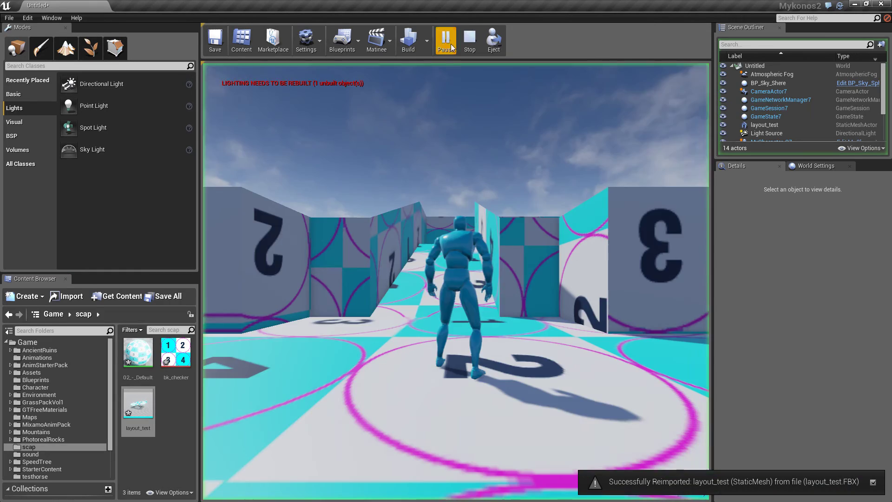
pyautogui.press('w')
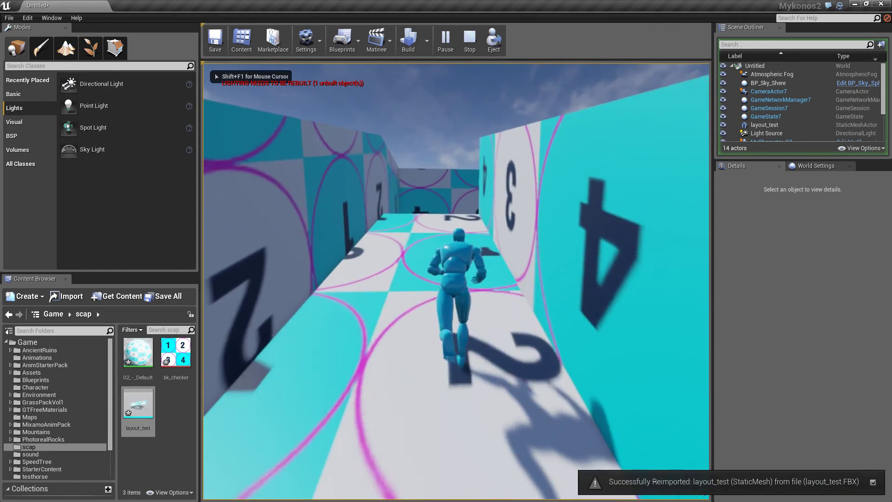
pyautogui.press('w')
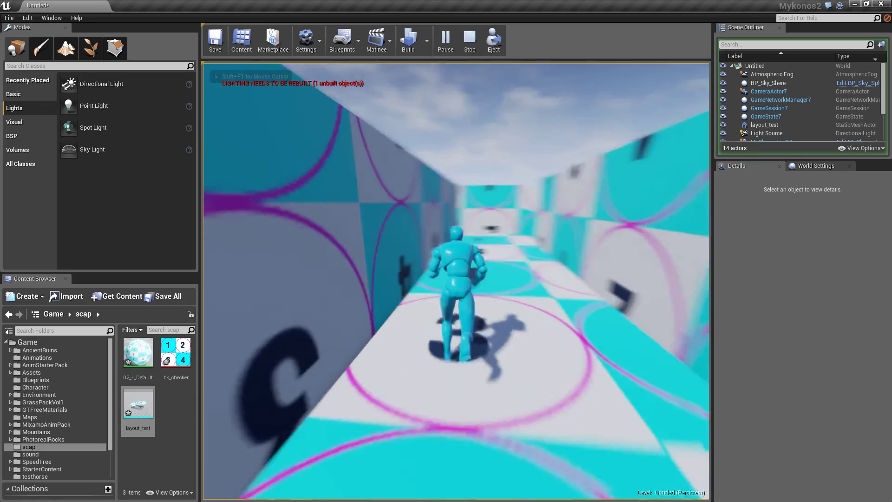
pyautogui.press('w')
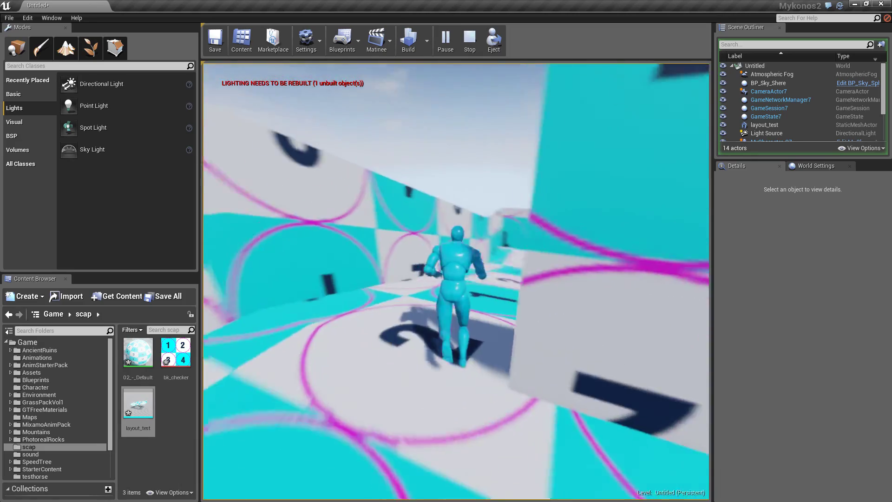
pyautogui.press('w')
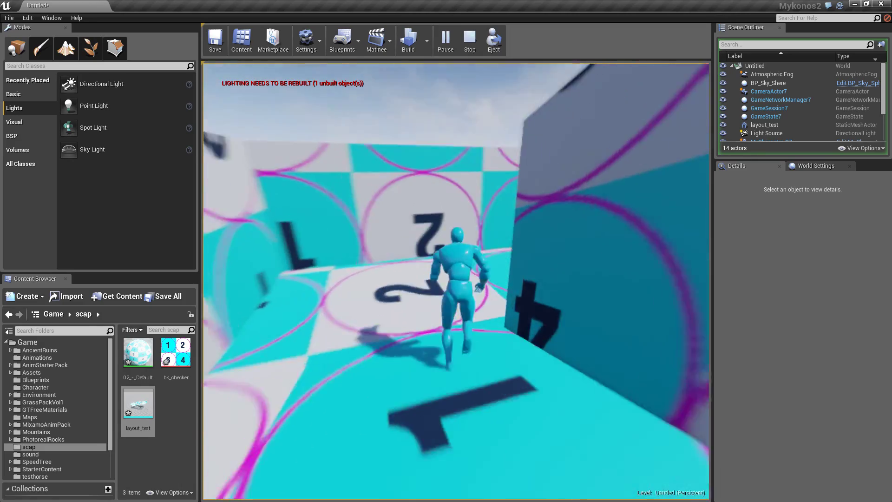
pyautogui.press('w')
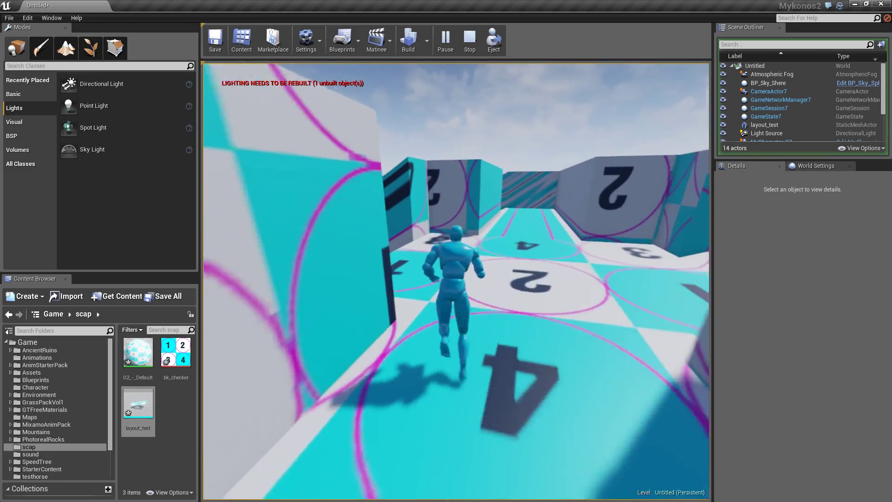
pyautogui.press('w')
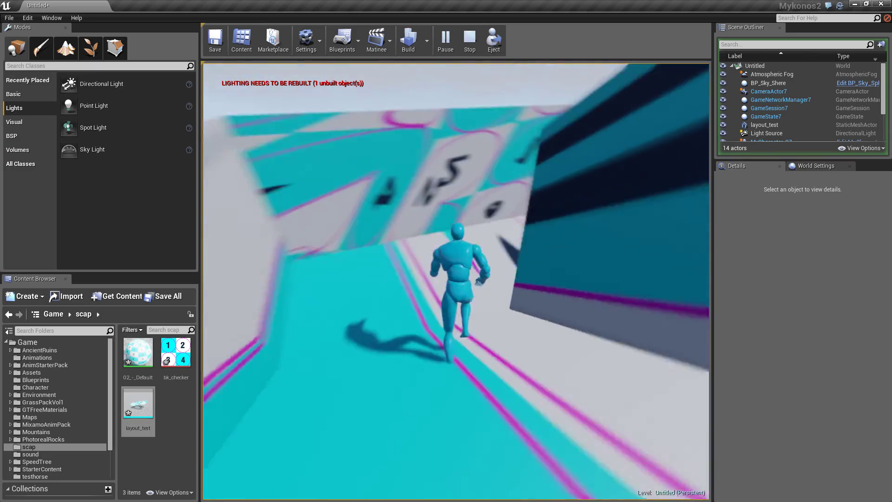
pyautogui.press('w')
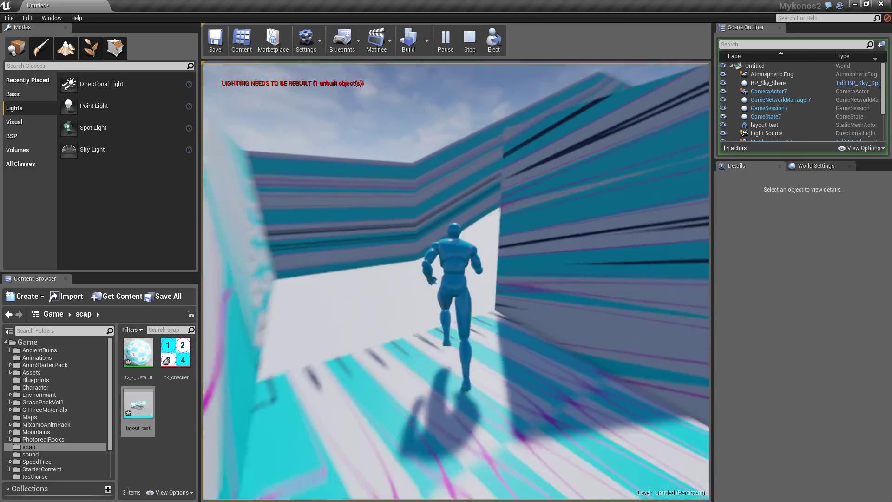
pyautogui.press('w')
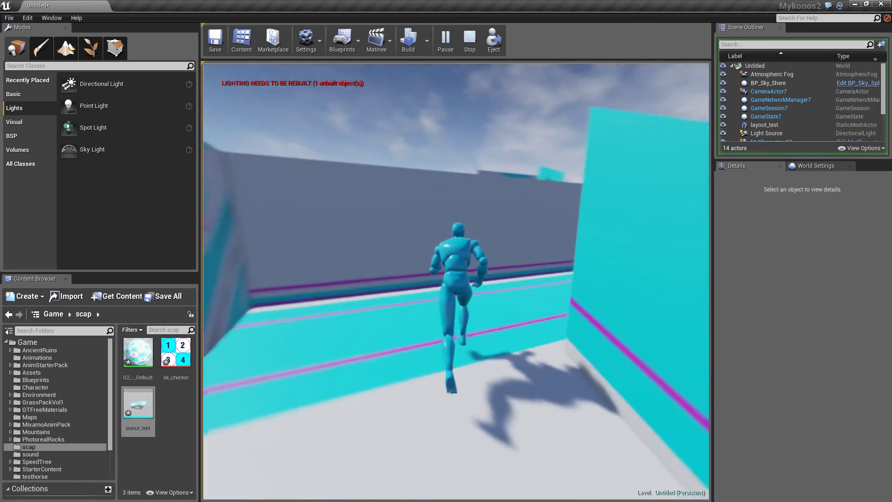
pyautogui.press('w')
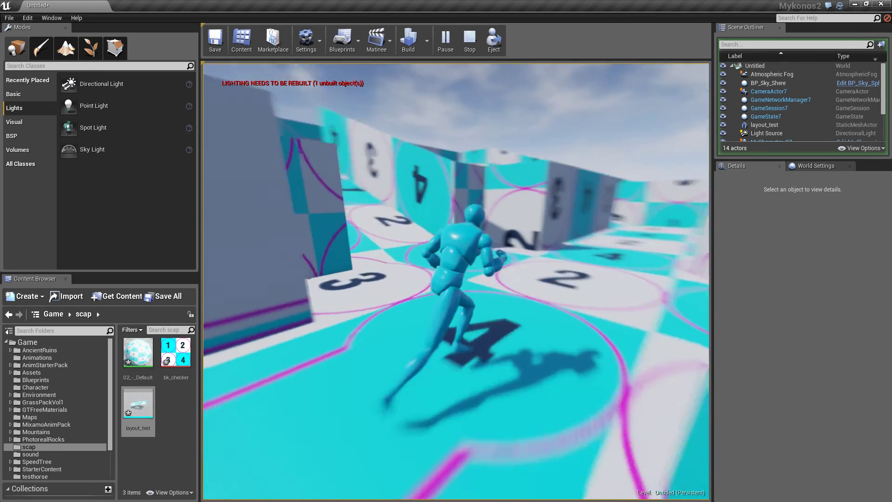
pyautogui.press('Escape')
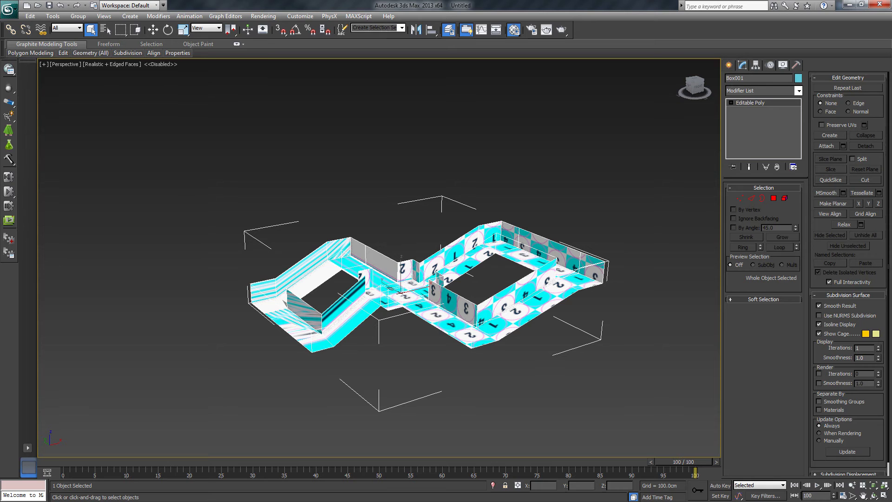
# At polygon level, select the floor polygons from the checkered loop's far end along one side corridor to the central junction
pyautogui.click(774, 199)
pyautogui.keyDown('alt'); pyautogui.moveTo(506, 302); pyautogui.dragTo(550, 307, button='middle'); pyautogui.keyUp('alt')
pyautogui.click(564, 256)
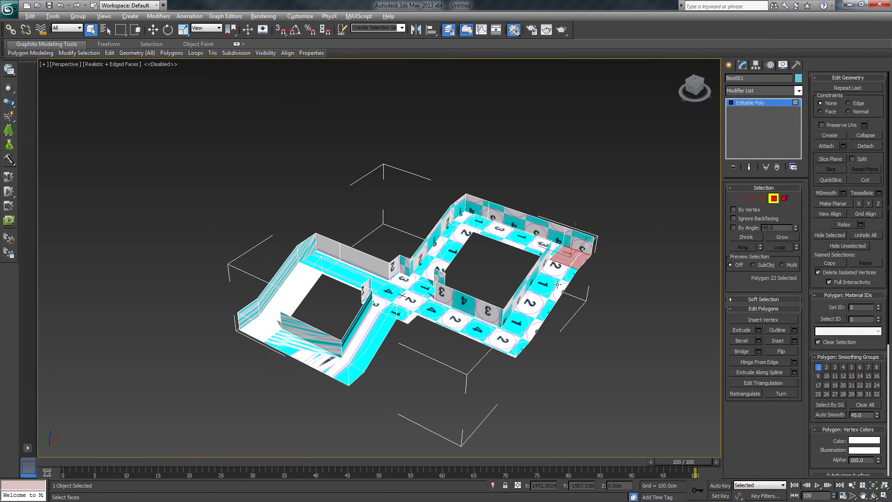
pyautogui.keyDown('alt'); pyautogui.moveTo(564, 256); pyautogui.dragTo(566, 234, button='middle'); pyautogui.keyUp('alt')
pyautogui.keyDown('ctrl'); pyautogui.click(542, 189); pyautogui.keyUp('ctrl')
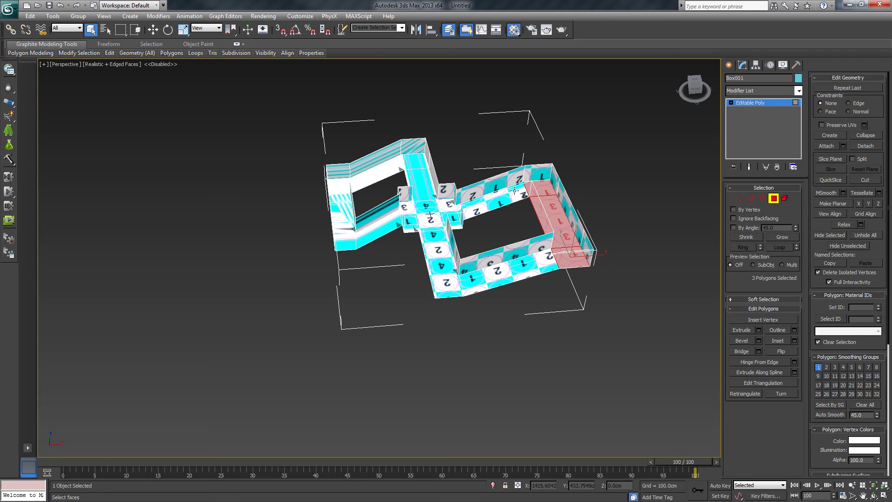
pyautogui.keyDown('alt'); pyautogui.moveTo(512, 220); pyautogui.dragTo(550, 228, button='middle'); pyautogui.keyUp('alt')
pyautogui.keyDown('ctrl'); pyautogui.click(477, 222); pyautogui.keyUp('ctrl')
pyautogui.keyDown('ctrl'); pyautogui.click(441, 262); pyautogui.keyUp('ctrl')
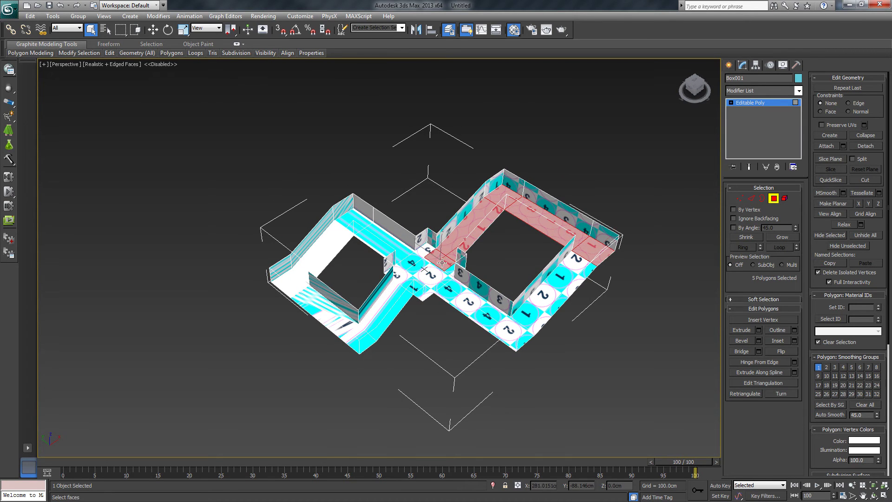
pyautogui.keyDown('ctrl'); pyautogui.click(419, 275); pyautogui.keyUp('ctrl')
pyautogui.keyDown('ctrl'); pyautogui.click(424, 256); pyautogui.keyUp('ctrl')
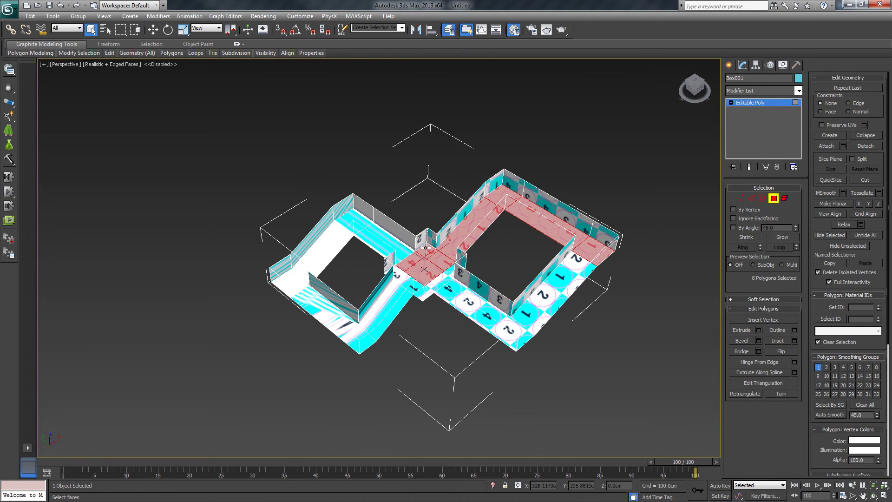
pyautogui.keyDown('ctrl'); pyautogui.click(446, 287); pyautogui.keyUp('ctrl')
pyautogui.hotkey('ctrl', 'z')
# Add the checkered loop's remaining floor polygons to the selection, along the corridor from the junction and around the far side
pyautogui.keyDown('alt'); pyautogui.moveTo(491, 291); pyautogui.dragTo(532, 317, button='middle'); pyautogui.keyUp('alt')
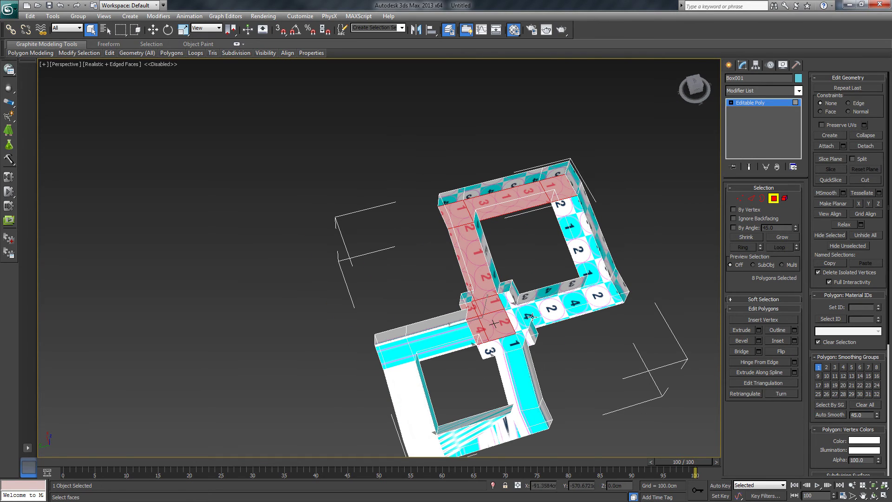
pyautogui.keyDown('ctrl'); pyautogui.click(512, 305); pyautogui.keyUp('ctrl')
pyautogui.keyDown('ctrl'); pyautogui.click(519, 318); pyautogui.keyUp('ctrl')
pyautogui.keyDown('ctrl'); pyautogui.click(540, 311); pyautogui.keyUp('ctrl')
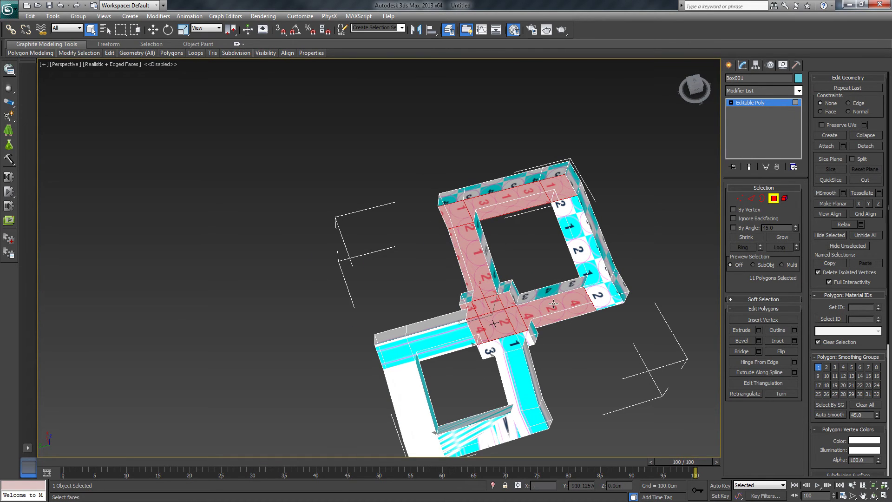
pyautogui.keyDown('ctrl'); pyautogui.click(593, 297); pyautogui.keyUp('ctrl')
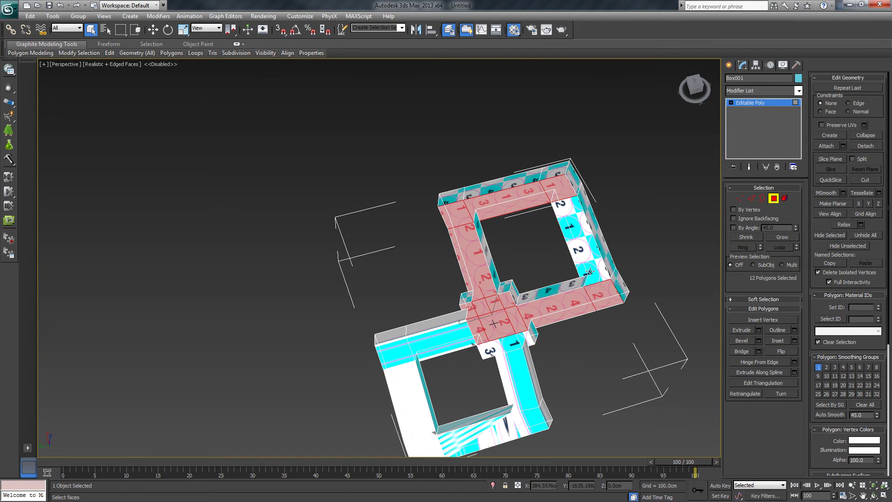
pyautogui.keyDown('ctrl'); pyautogui.click(586, 253); pyautogui.keyUp('ctrl')
# Add the remaining floor polygons around the central junction, on the side facing the stretched-texture loop, to the selection
pyautogui.keyDown('alt'); pyautogui.moveTo(542, 316); pyautogui.dragTo(460, 262, button='middle'); pyautogui.keyUp('alt')
pyautogui.keyDown('ctrl'); pyautogui.click(436, 161); pyautogui.keyUp('ctrl')
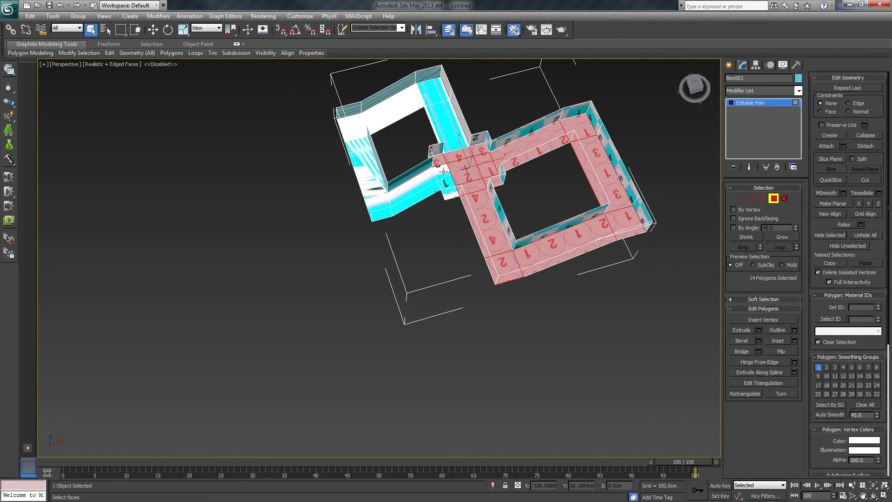
pyautogui.keyDown('ctrl'); pyautogui.click(441, 178); pyautogui.keyUp('ctrl')
pyautogui.keyDown('alt'); pyautogui.moveTo(454, 184); pyautogui.dragTo(452, 203, button='middle'); pyautogui.keyUp('alt')
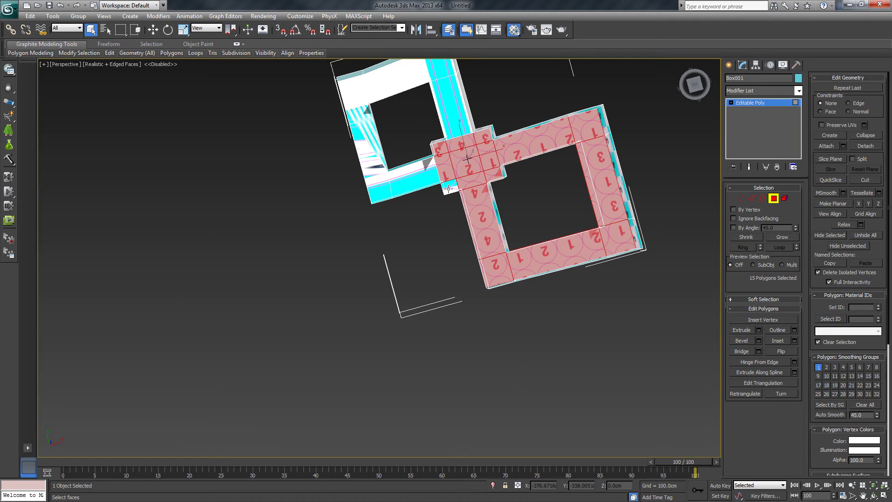
pyautogui.keyDown('ctrl'); pyautogui.click(449, 188); pyautogui.keyUp('ctrl')
# Add all corridor and corner floor polygons of the stretched-texture loop to the selection
pyautogui.keyDown('ctrl'); pyautogui.click(413, 179); pyautogui.keyUp('ctrl')
pyautogui.keyDown('ctrl'); pyautogui.click(377, 185); pyautogui.keyUp('ctrl')
pyautogui.keyDown('ctrl'); pyautogui.click(368, 139); pyautogui.keyUp('ctrl')
pyautogui.keyDown('ctrl'); pyautogui.click(353, 95); pyautogui.keyUp('ctrl')
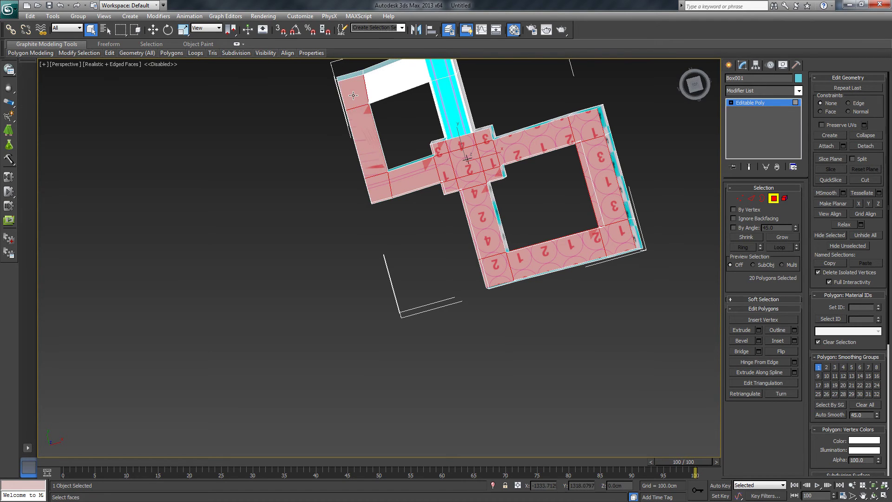
pyautogui.keyDown('alt'); pyautogui.moveTo(418, 198); pyautogui.dragTo(501, 174, button='middle'); pyautogui.keyUp('alt')
pyautogui.keyDown('ctrl'); pyautogui.click(364, 214); pyautogui.keyUp('ctrl')
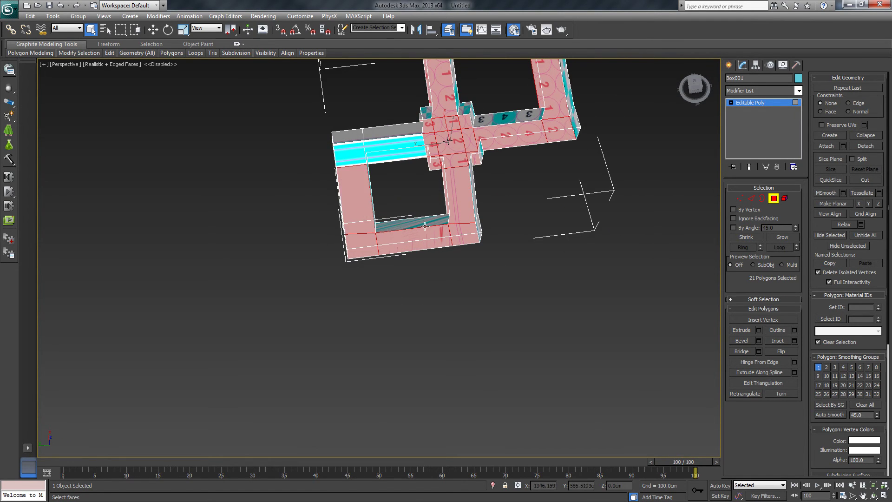
pyautogui.keyDown('alt'); pyautogui.moveTo(364, 214); pyautogui.dragTo(406, 225, button='middle'); pyautogui.keyUp('alt')
pyautogui.keyDown('ctrl'); pyautogui.click(407, 193); pyautogui.keyUp('ctrl')
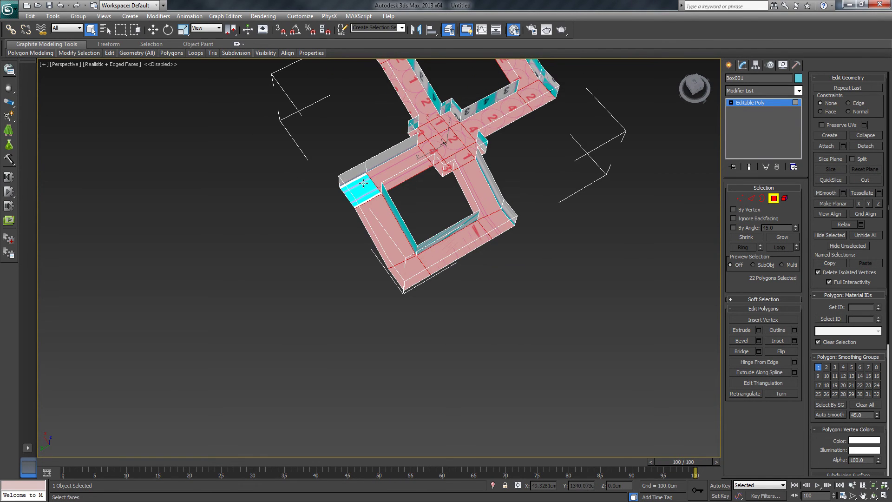
pyautogui.keyDown('ctrl'); pyautogui.click(365, 184); pyautogui.keyUp('ctrl')
# In the front wireframe view, clone the selected floor polygons straight up to the wall tops as an element
pyautogui.moveTo(503, 220); pyautogui.dragTo(587, 280, button='middle')
pyautogui.scroll(-2, 520, 313)
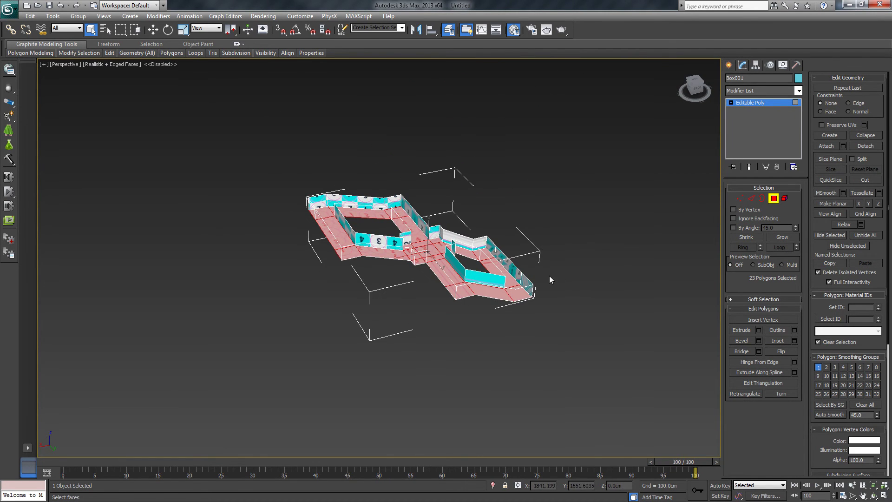
pyautogui.press('f')
pyautogui.press('z')
pyautogui.moveTo(459, 235); pyautogui.dragTo(481, 290, button='middle')
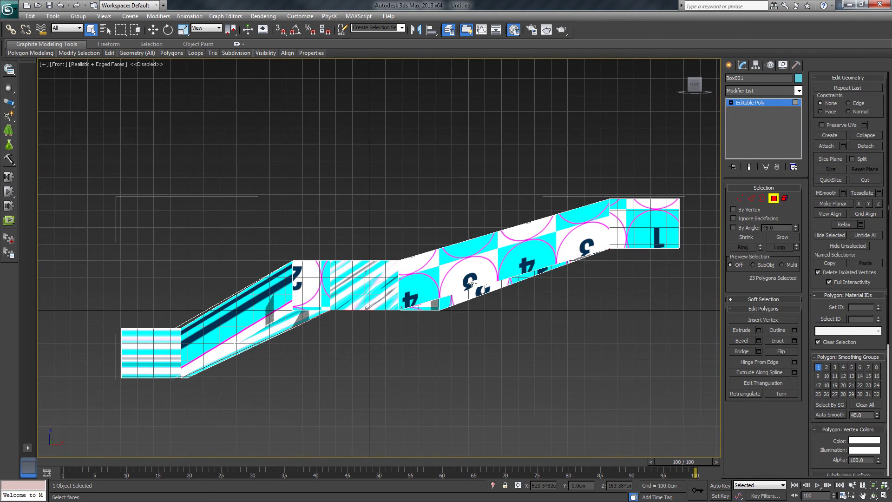
pyautogui.press('F3')
pyautogui.rightClick(427, 254)
pyautogui.click(439, 266)
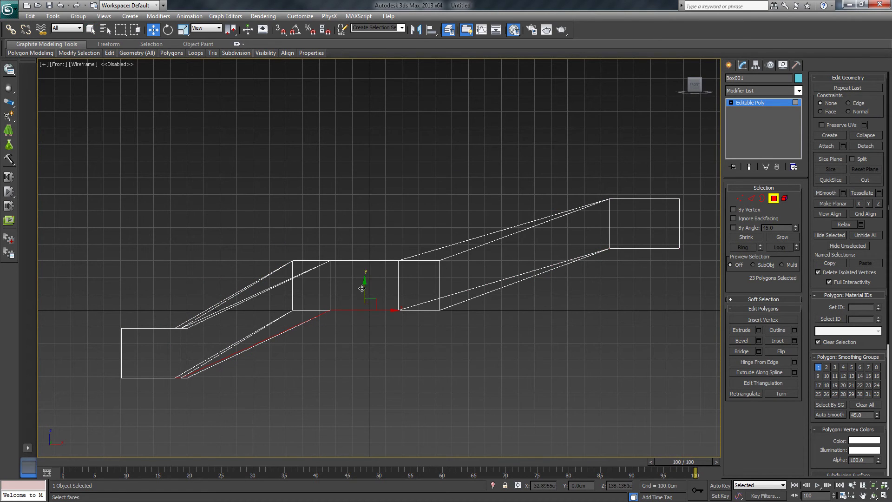
pyautogui.moveTo(363, 286); pyautogui.dragTo(368, 237)
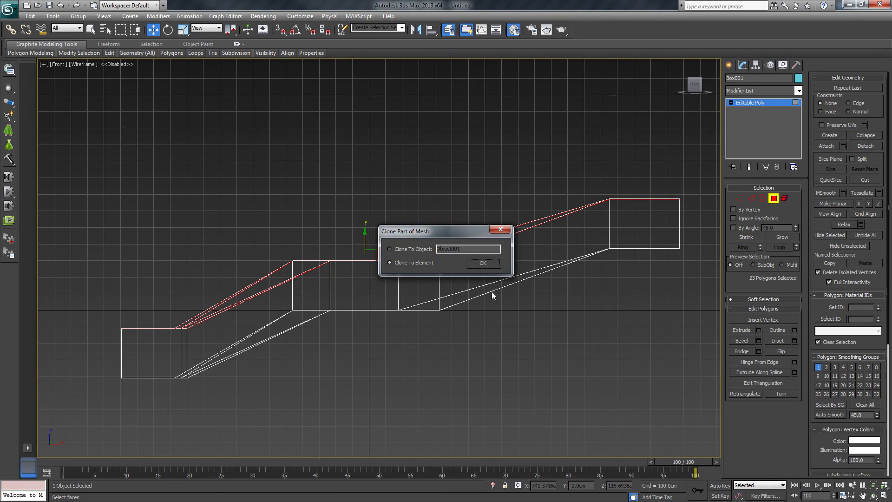
pyautogui.click(483, 263)
# Return to a shaded angled view and flip the cloned ceiling polygons so they face into the corridors
pyautogui.keyDown('alt'); pyautogui.moveTo(453, 298); pyautogui.dragTo(469, 319, button='middle'); pyautogui.keyUp('alt')
pyautogui.press('F3')
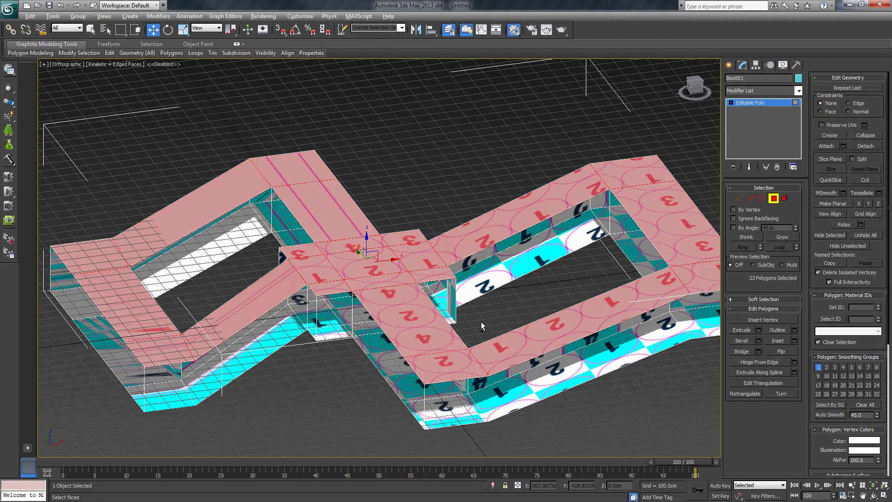
pyautogui.press('z')
pyautogui.click(782, 350)
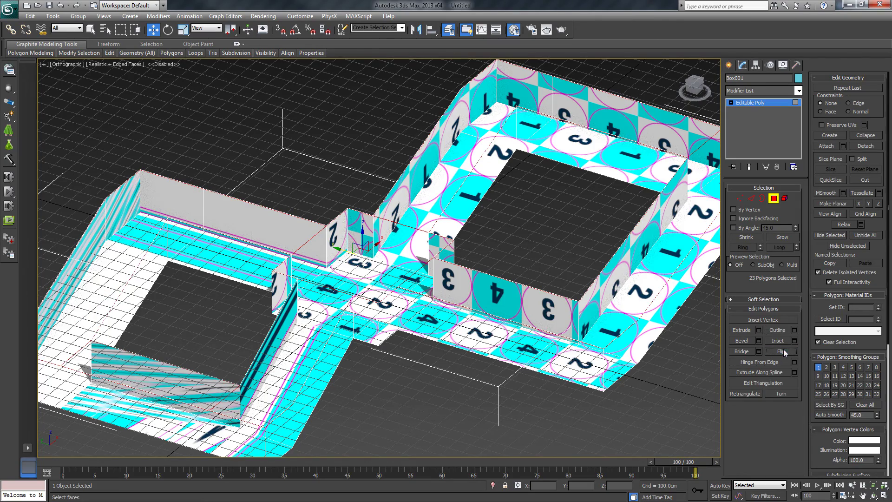
# Select all the layout's vertices, weld them with a threshold of about 198 cm, and leave vertex level
pyautogui.click(739, 198)
pyautogui.scroll(-5, 534, 148)
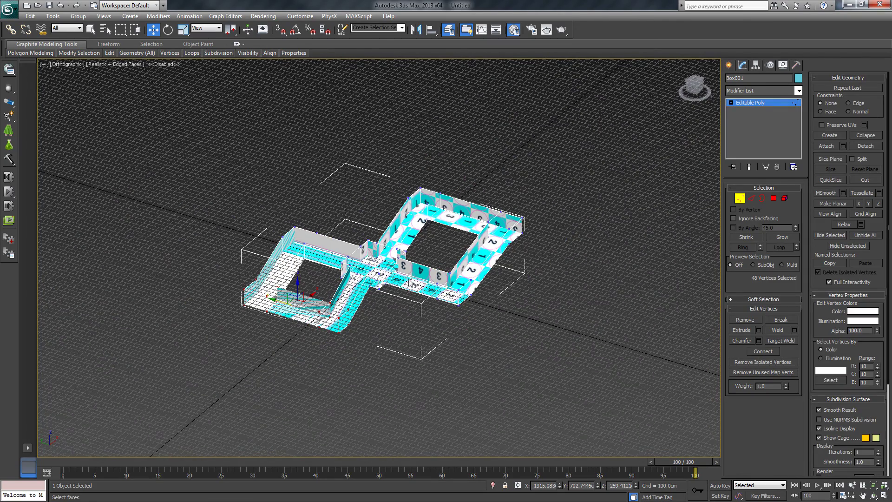
pyautogui.moveTo(148, 378); pyautogui.dragTo(148, 378)
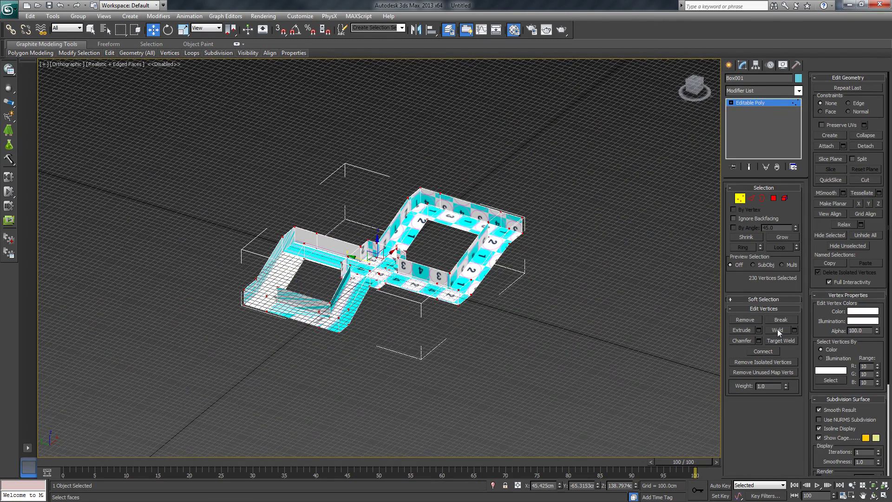
pyautogui.click(794, 330)
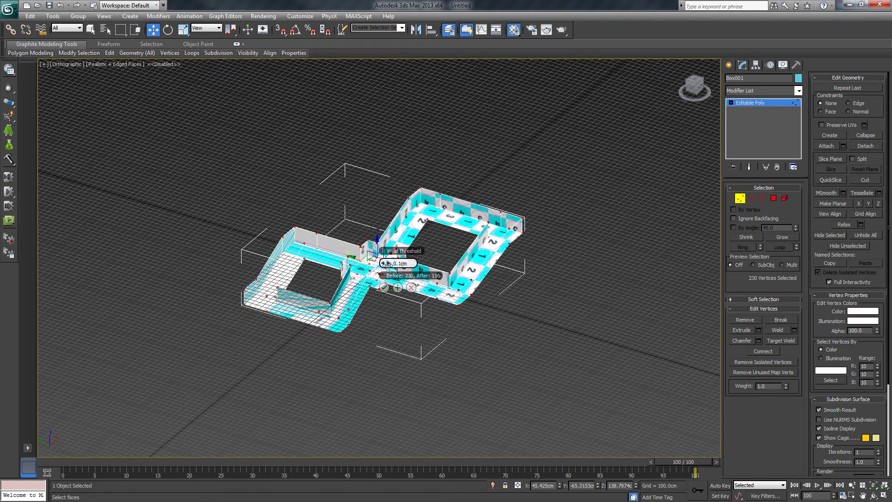
pyautogui.moveTo(386, 264); pyautogui.dragTo(385, 237)
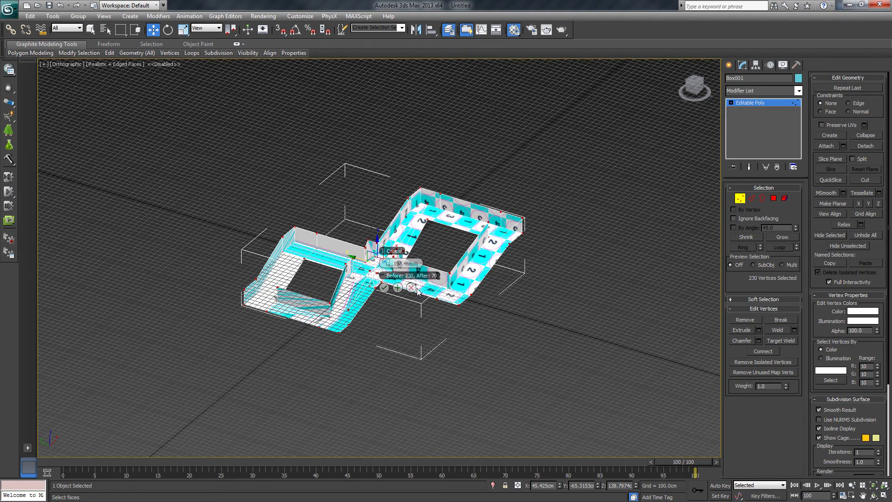
pyautogui.keyDown('alt'); pyautogui.moveTo(396, 284); pyautogui.dragTo(368, 282, button='middle'); pyautogui.keyUp('alt')
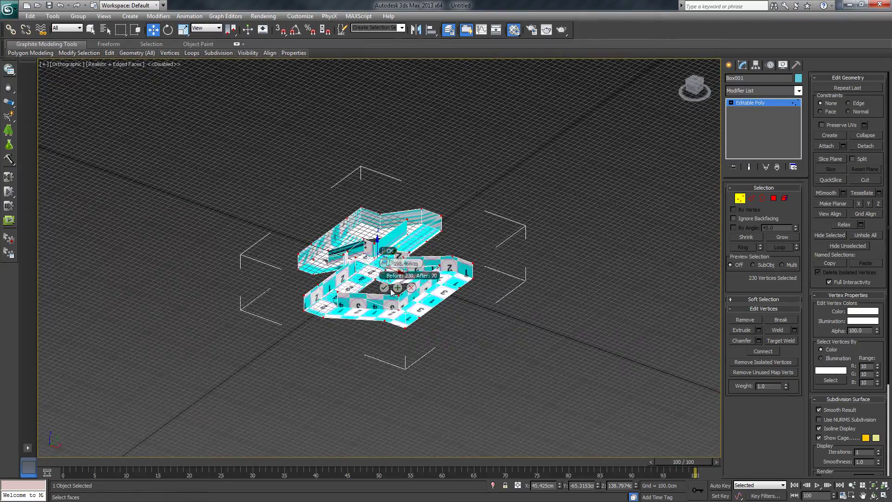
pyautogui.click(384, 287)
pyautogui.keyDown('alt'); pyautogui.moveTo(465, 288); pyautogui.dragTo(529, 291, button='middle'); pyautogui.keyUp('alt')
pyautogui.press('p')
pyautogui.scroll(3, 475, 283)
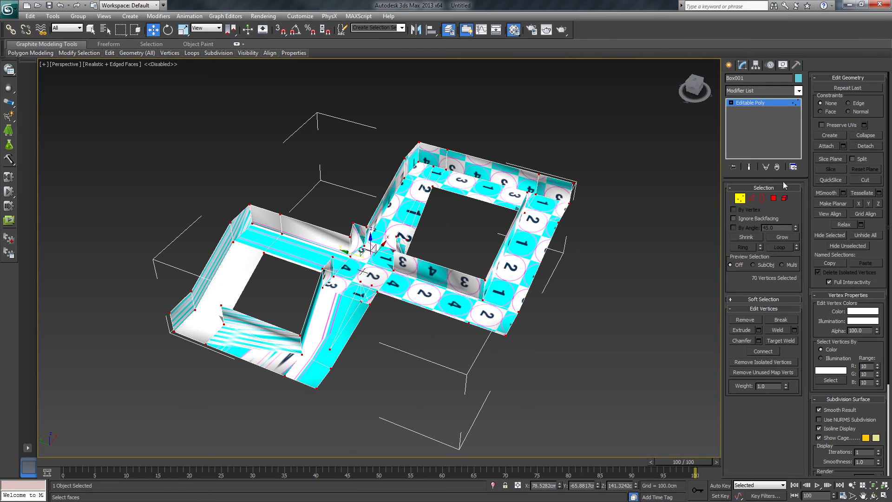
pyautogui.click(737, 199)
# Add an Unwrap UVW modifier to the layout and open its UV editor
pyautogui.click(798, 90)
pyautogui.scroll(-10, 785, 149)
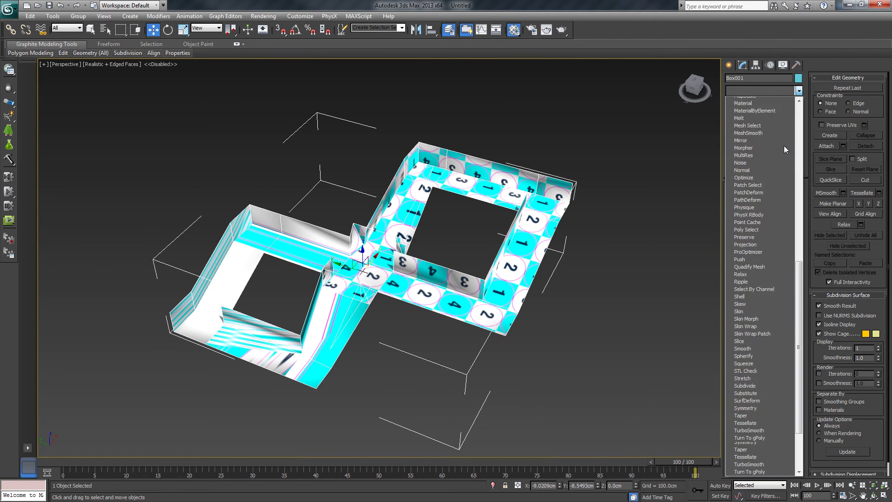
pyautogui.scroll(-10, 785, 150)
pyautogui.click(785, 150)
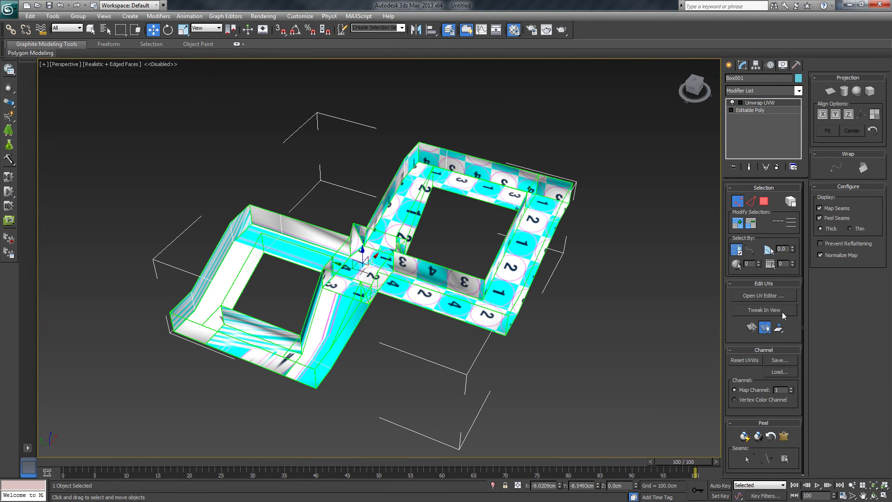
pyautogui.click(773, 296)
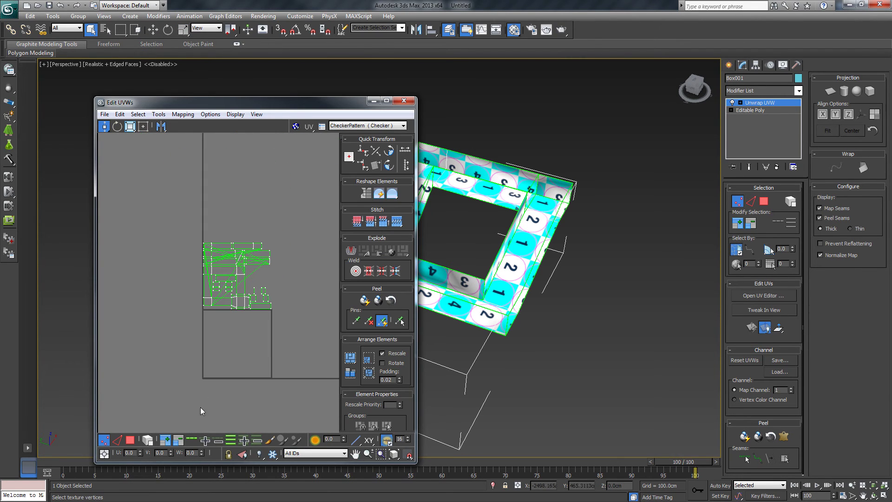
# Select all UV faces and apply Flatten Mapping with a 45.0 face angle threshold and 0.02 spacing
pyautogui.click(130, 439)
pyautogui.hotkey('ctrl', 'a')
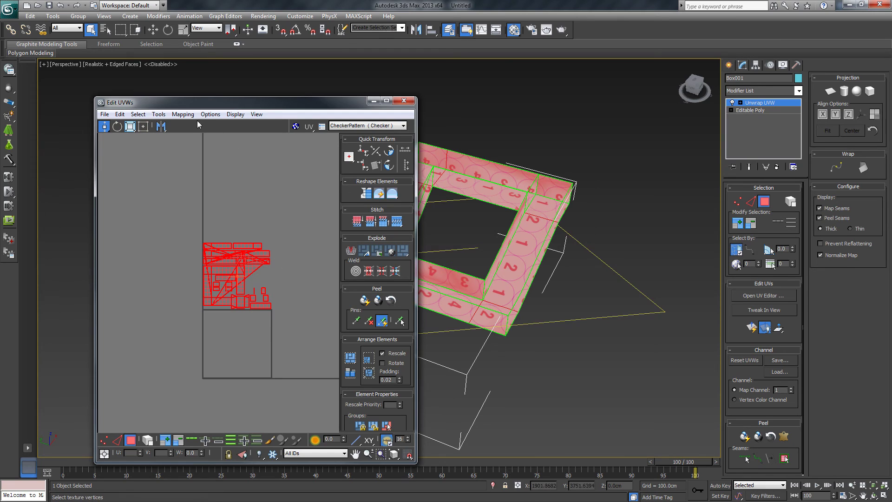
pyautogui.click(183, 114)
pyautogui.click(188, 125)
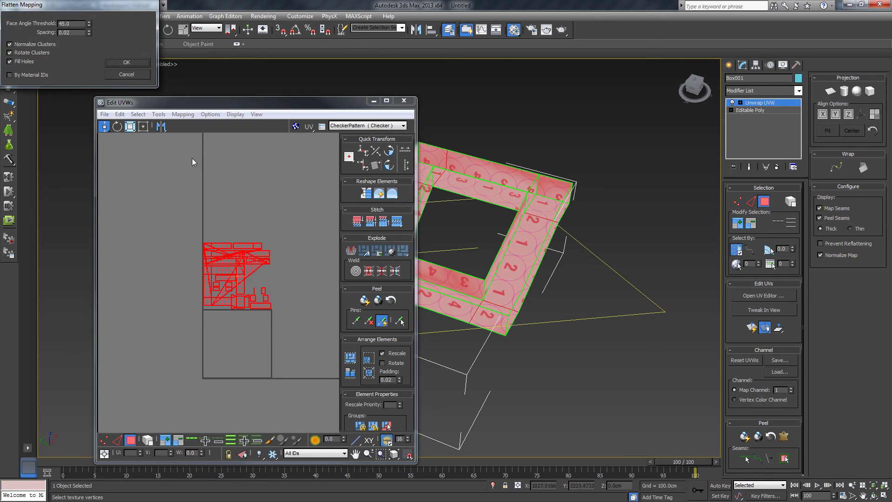
pyautogui.click(126, 62)
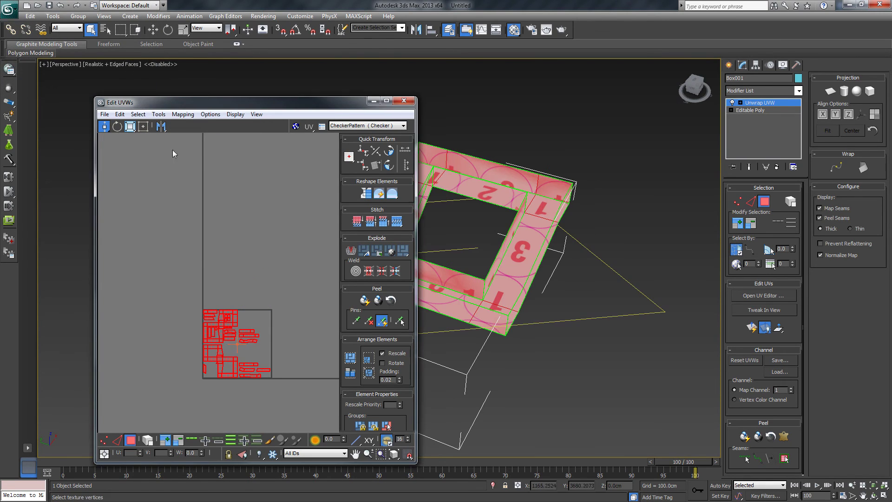
# Close the UV editor and convert the unwrapped layout to Editable Poly
pyautogui.moveTo(320, 104); pyautogui.dragTo(621, 80)
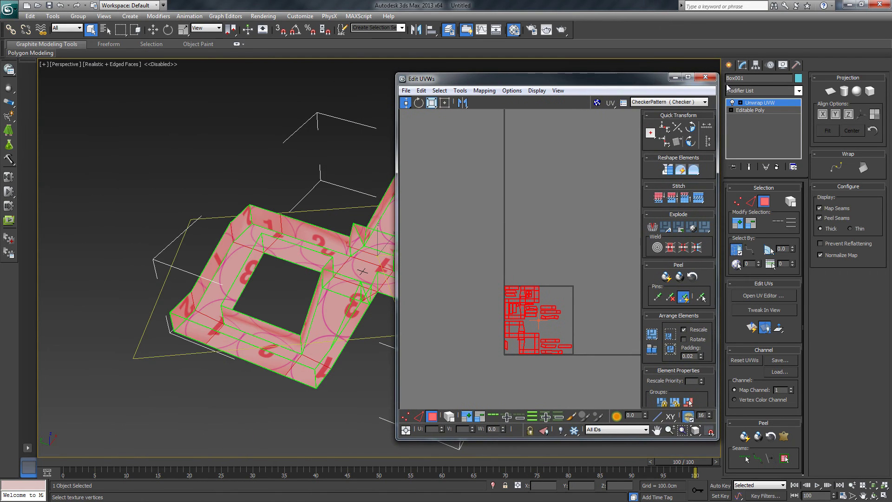
pyautogui.click(704, 77)
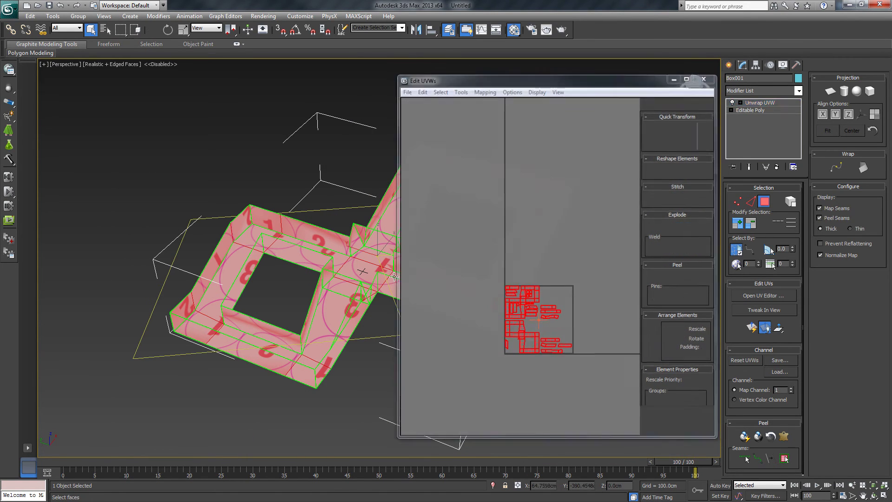
pyautogui.rightClick(373, 238)
pyautogui.moveTo(416, 329)
pyautogui.click(491, 332)
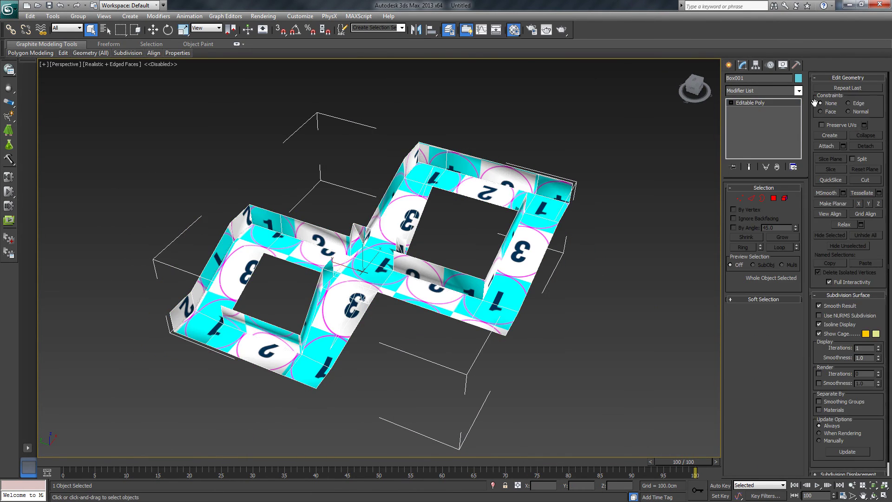
# Apply a second Unwrap UVW modifier to the converted layout and open its UV editor
pyautogui.click(799, 92)
pyautogui.moveTo(799, 123); pyautogui.dragTo(803, 322)
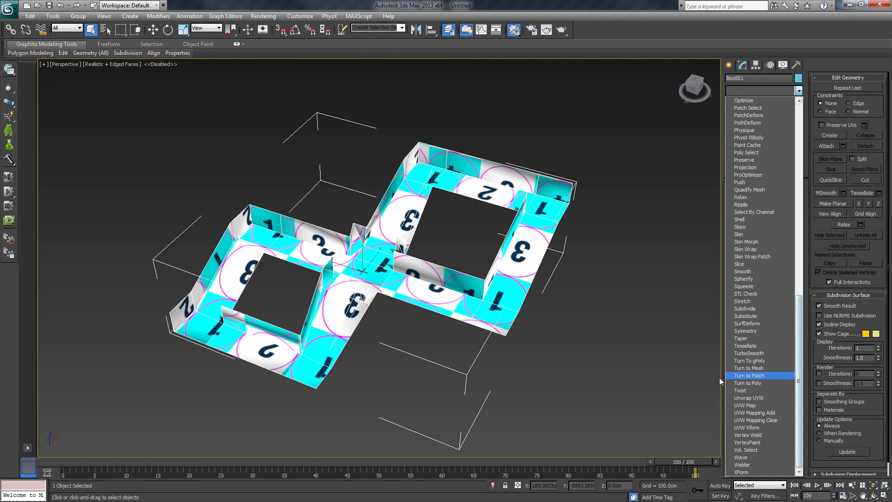
pyautogui.press('u')
pyautogui.press('Return')
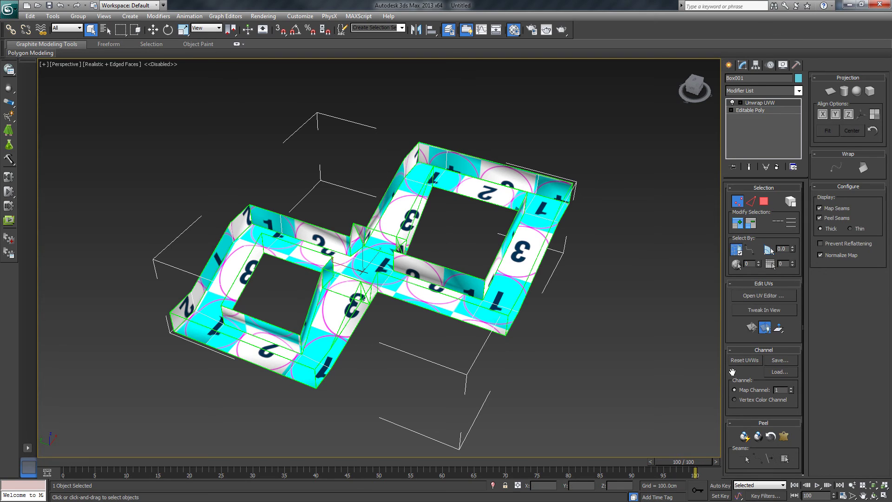
pyautogui.click(763, 295)
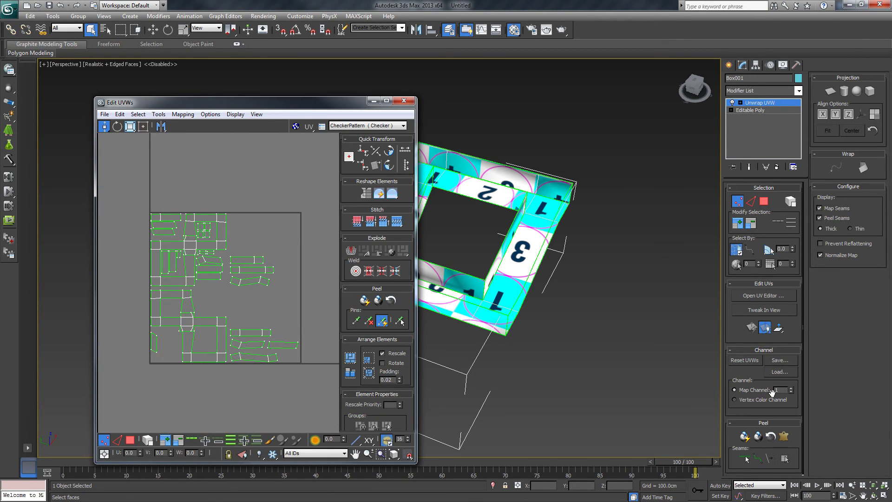
# Set the Unwrap UVW map channel to 2, moving the current UVs into it, and convert the layout to Editable Poly
pyautogui.click(791, 387)
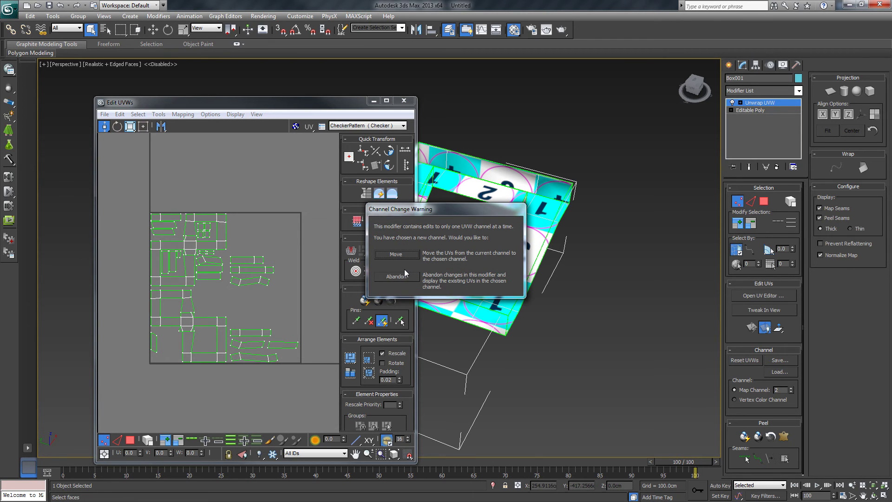
pyautogui.click(402, 255)
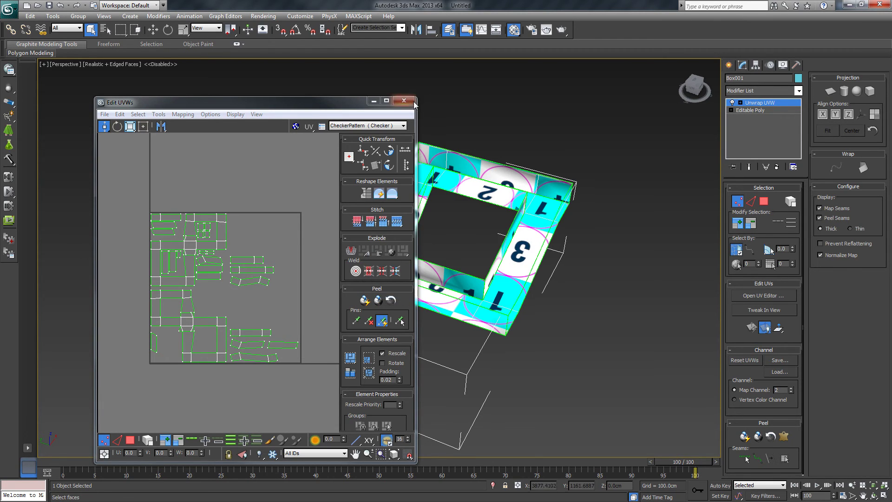
pyautogui.rightClick(465, 125)
pyautogui.moveTo(530, 222)
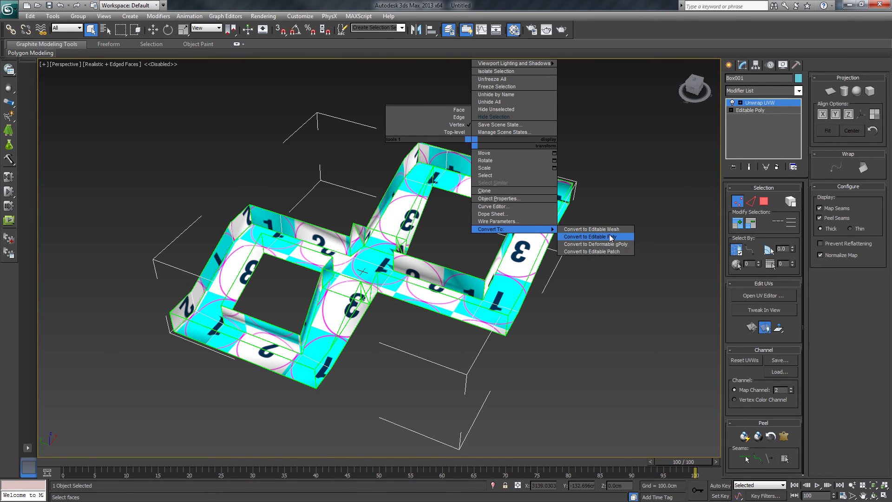
pyautogui.click(586, 235)
# Reset the layout's transform with Reset XForm and collapse it back to Editable Poly
pyautogui.click(797, 65)
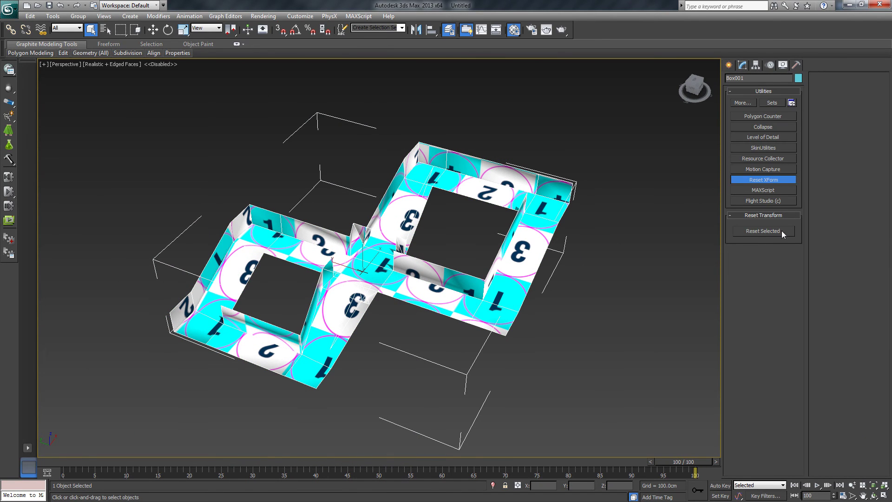
pyautogui.click(743, 65)
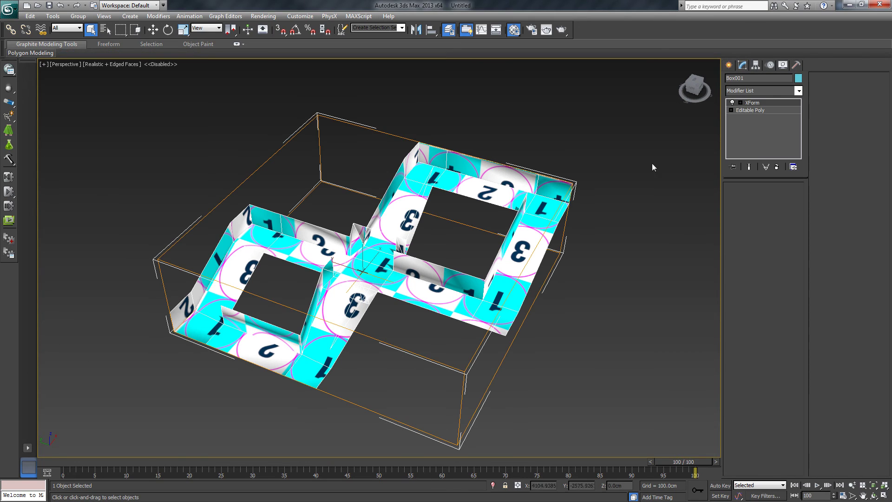
pyautogui.rightClick(365, 249)
pyautogui.moveTo(386, 338)
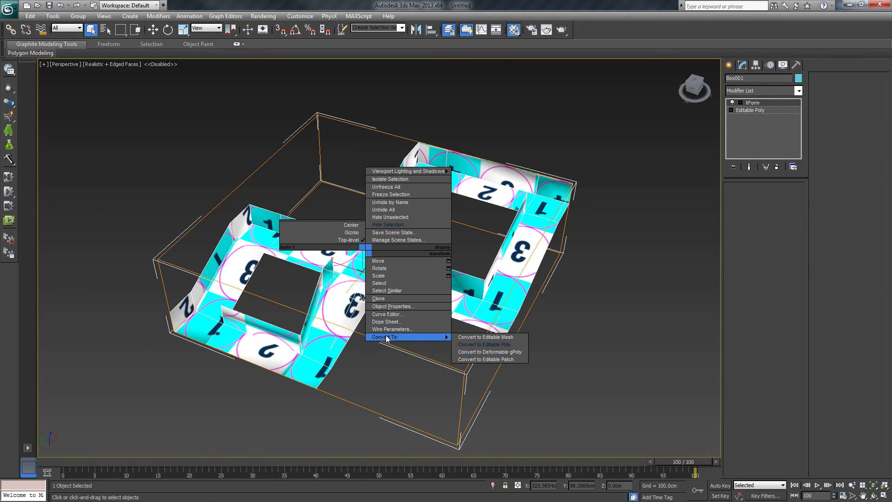
pyautogui.click(480, 346)
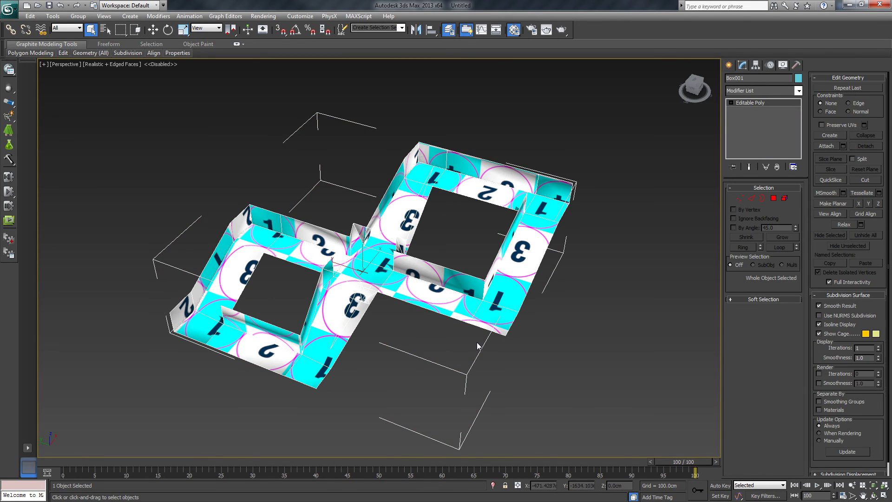
# Export only the selected layout as FBX, overwriting layout_test.FBX in the test folder
pyautogui.keyDown('alt'); pyautogui.moveTo(474, 334); pyautogui.dragTo(408, 241, button='middle'); pyautogui.keyUp('alt')
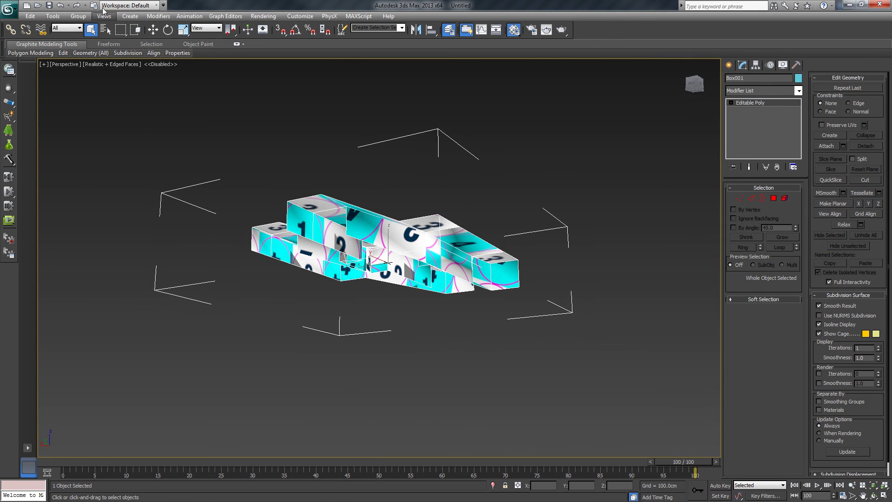
pyautogui.click(8, 8)
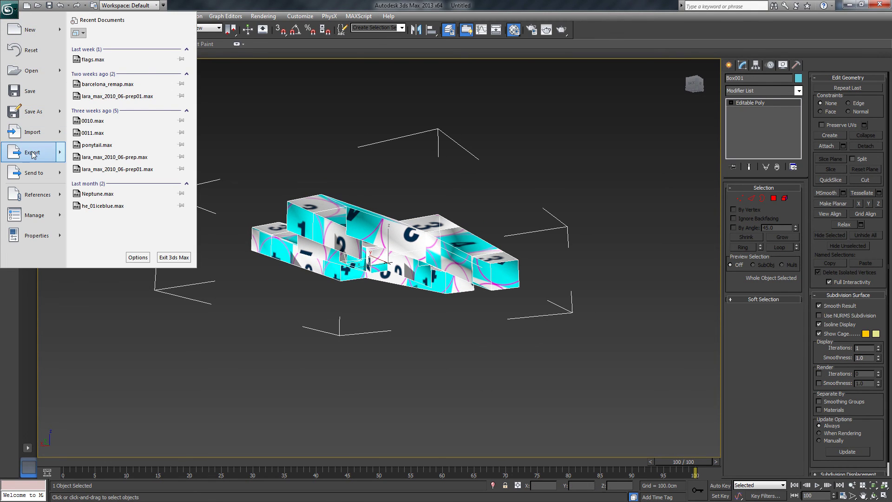
pyautogui.moveTo(35, 154)
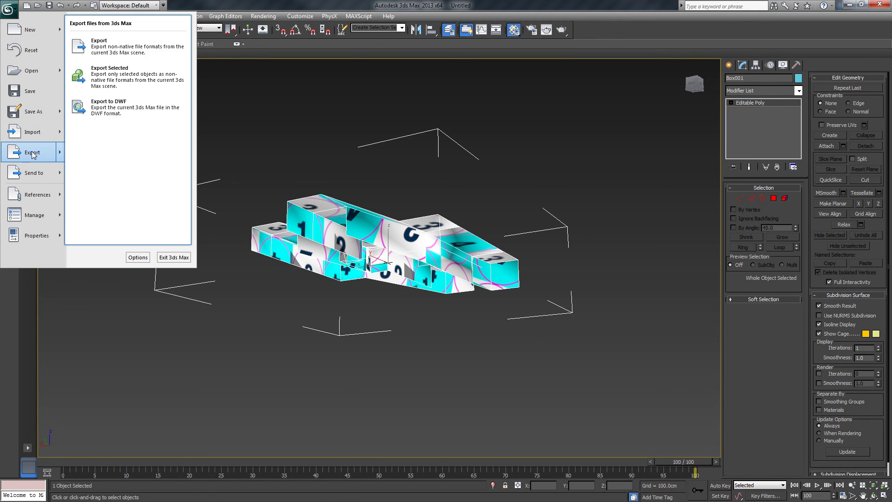
pyautogui.click(118, 82)
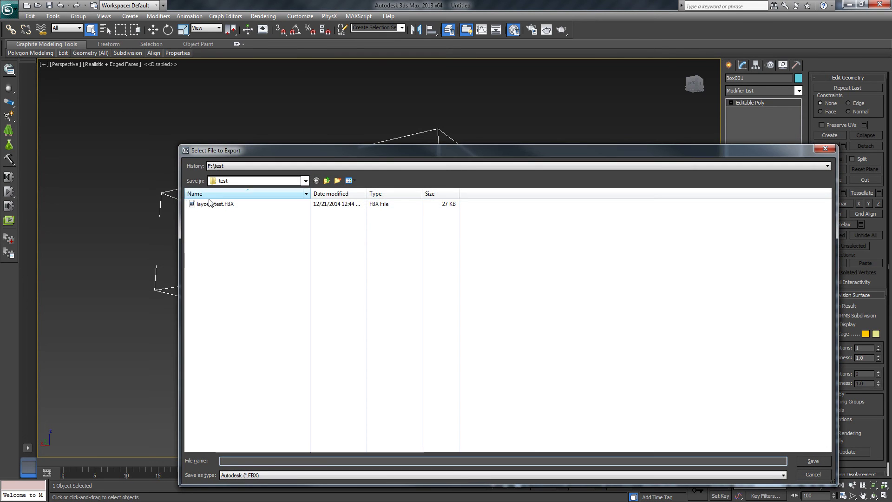
pyautogui.doubleClick(209, 205)
pyautogui.click(450, 287)
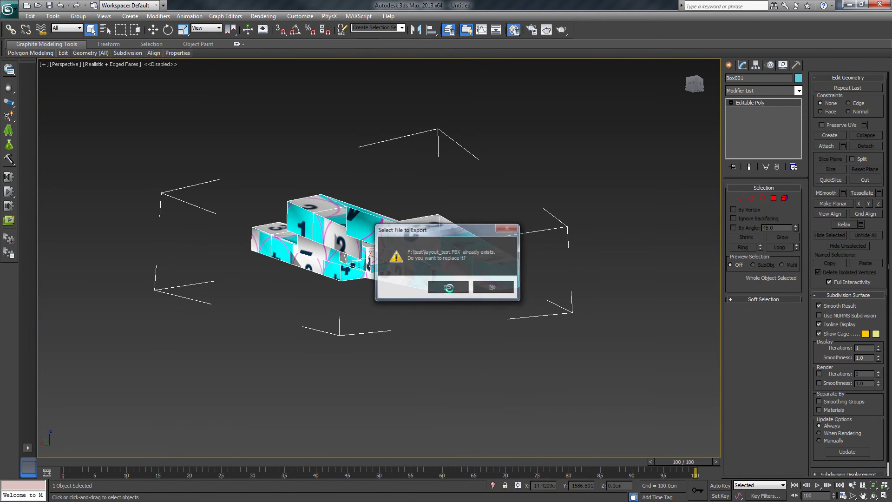
pyautogui.click(387, 472)
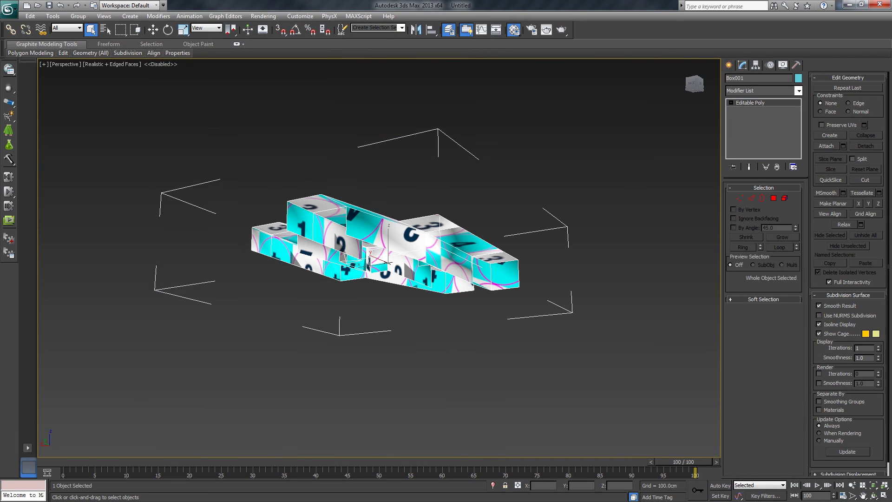
# Switch to the Unreal Editor and reimport the layout_test static mesh from its FBX file
pyautogui.hotkey('alt', 'Tab')
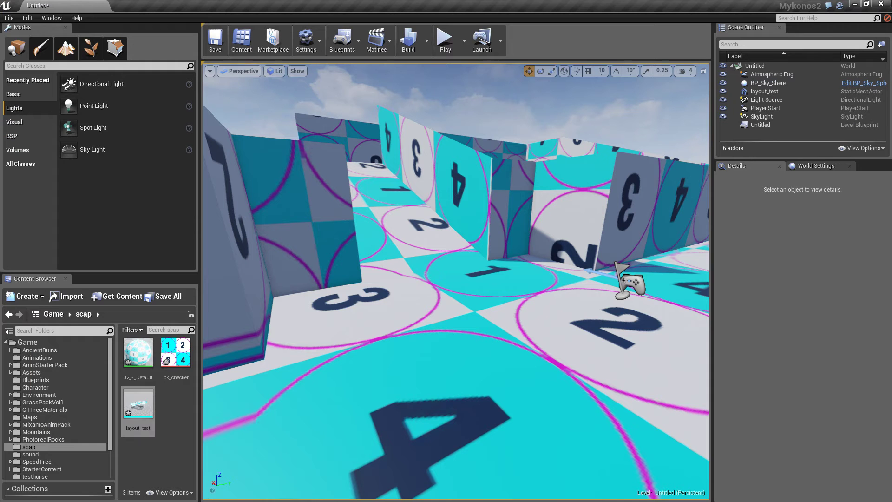
pyautogui.rightClick(139, 407)
pyautogui.click(172, 257)
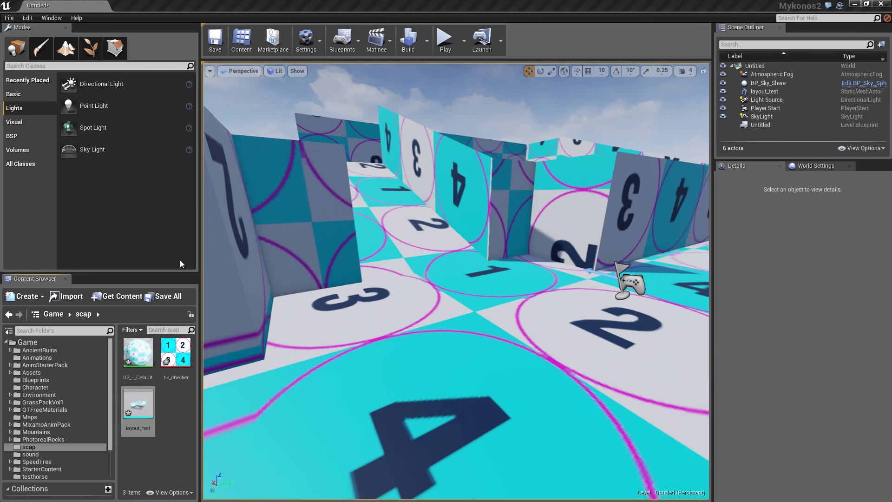
# Playtest the level by running the character through the ceilinged corridors of both loops, and end the play session
pyautogui.scroll(-5, 448, 342)
pyautogui.moveTo(448, 344); pyautogui.dragTo(467, 314, button='right')
pyautogui.press('q')
pyautogui.click(445, 39)
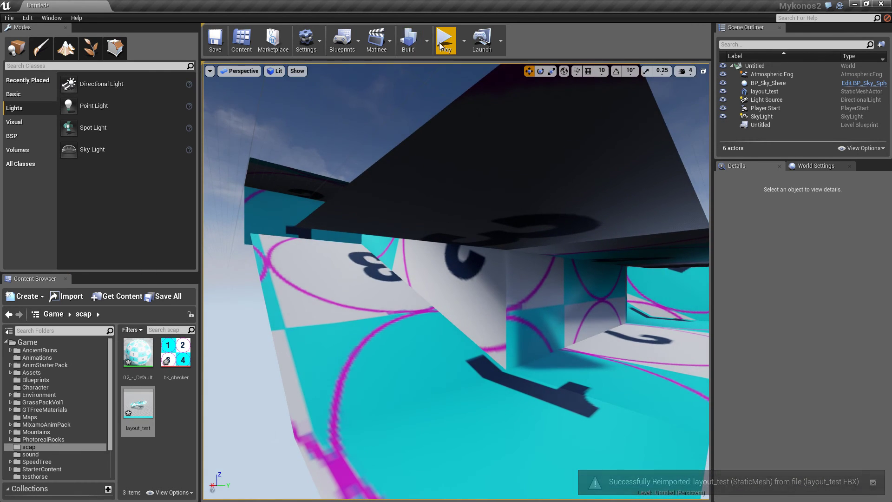
pyautogui.press('w')
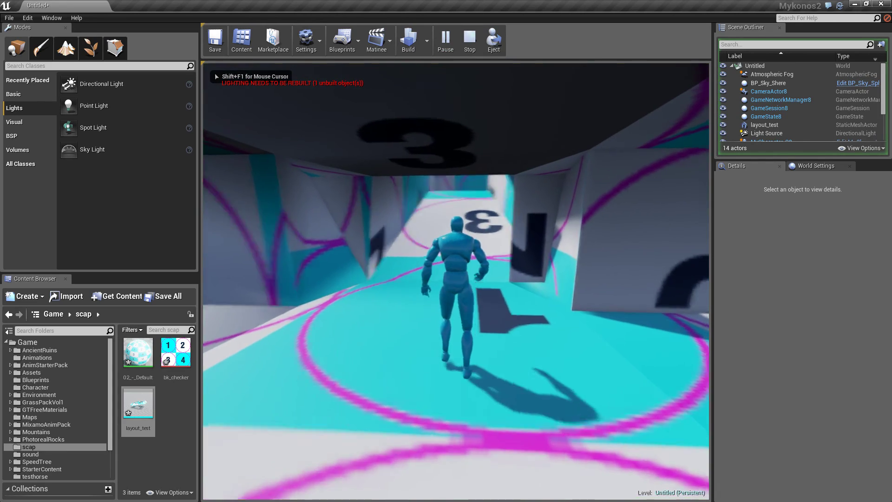
pyautogui.press('w')
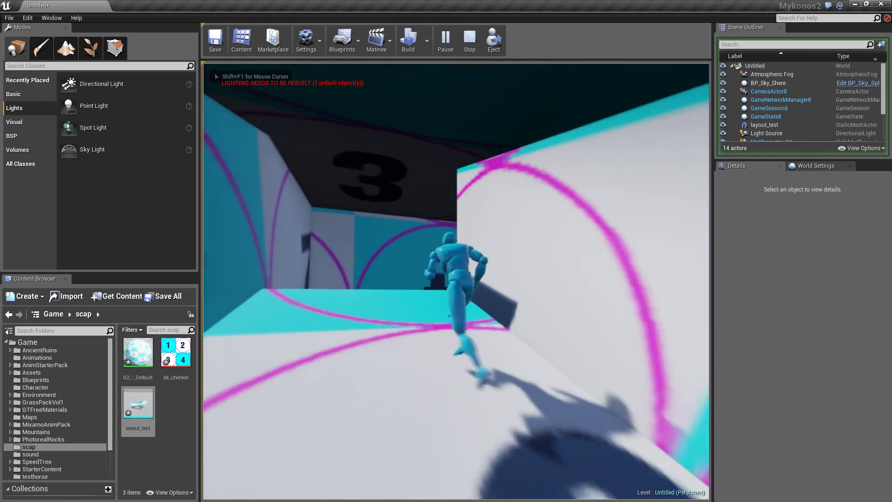
pyautogui.press('w')
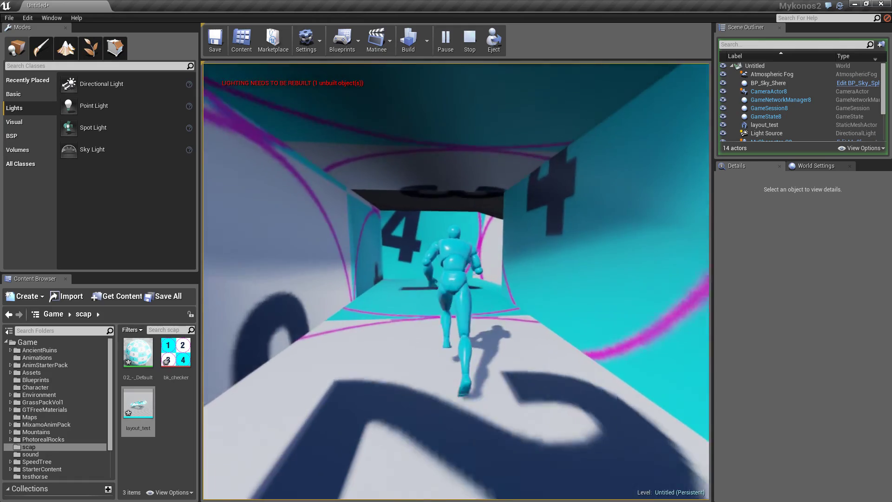
pyautogui.press('w')
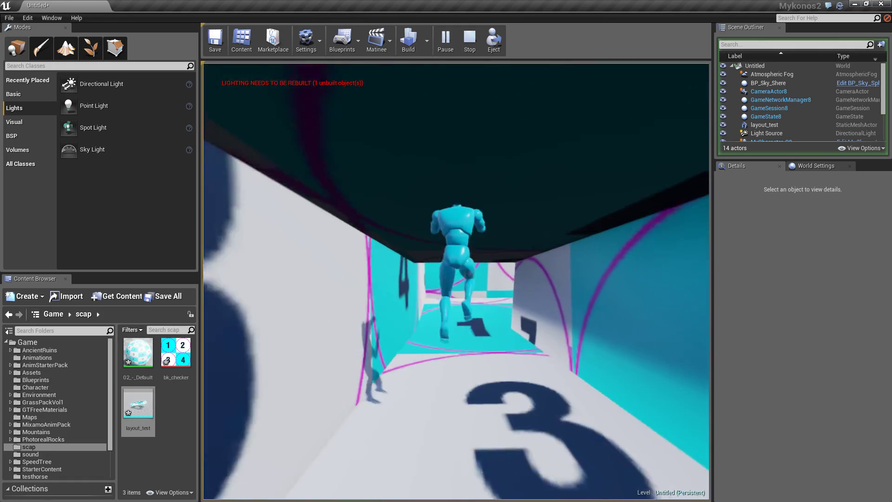
pyautogui.press('w')
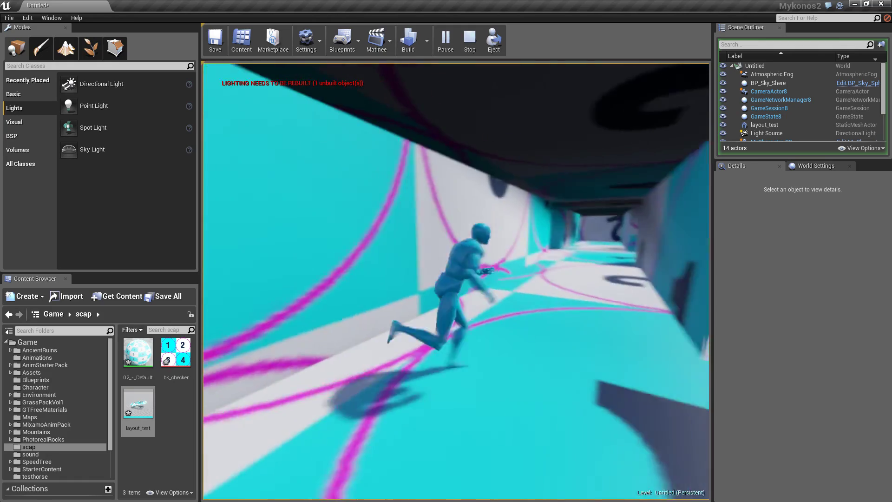
pyautogui.press('w')
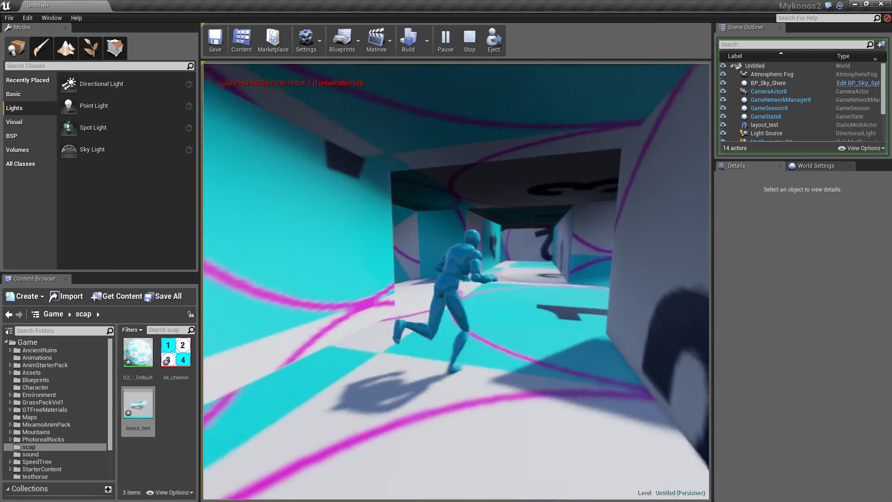
pyautogui.press('w')
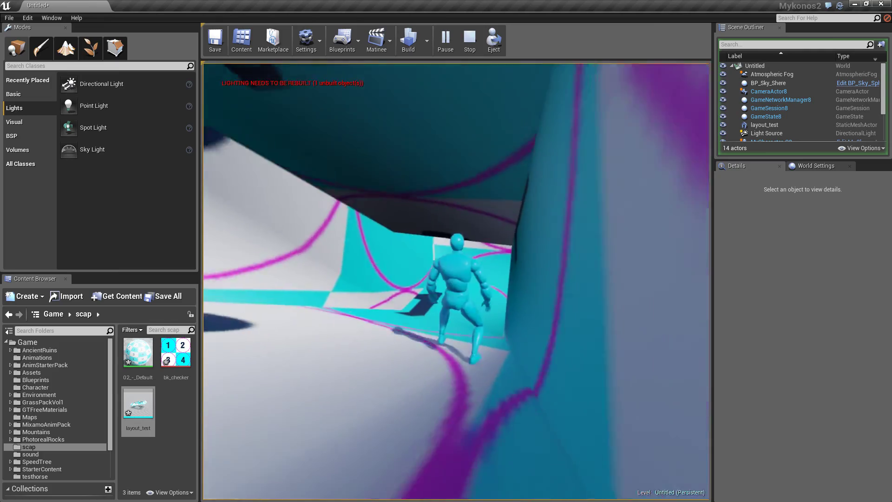
pyautogui.press('w')
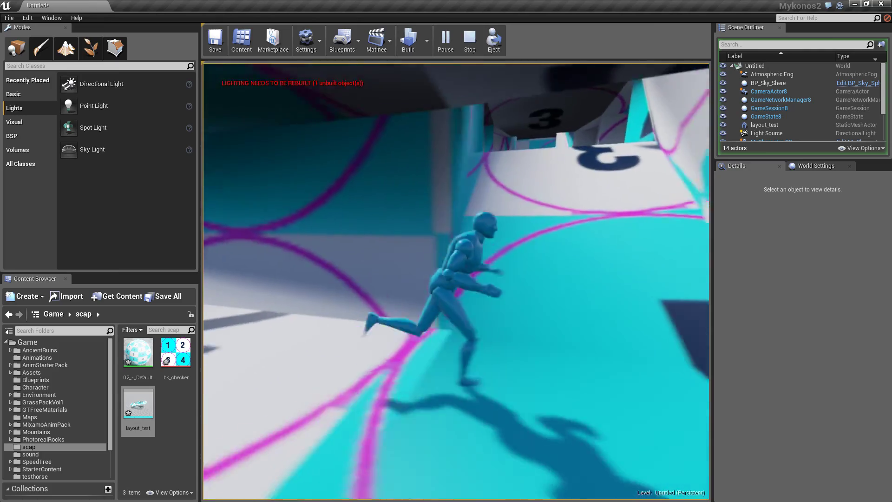
pyautogui.press('w')
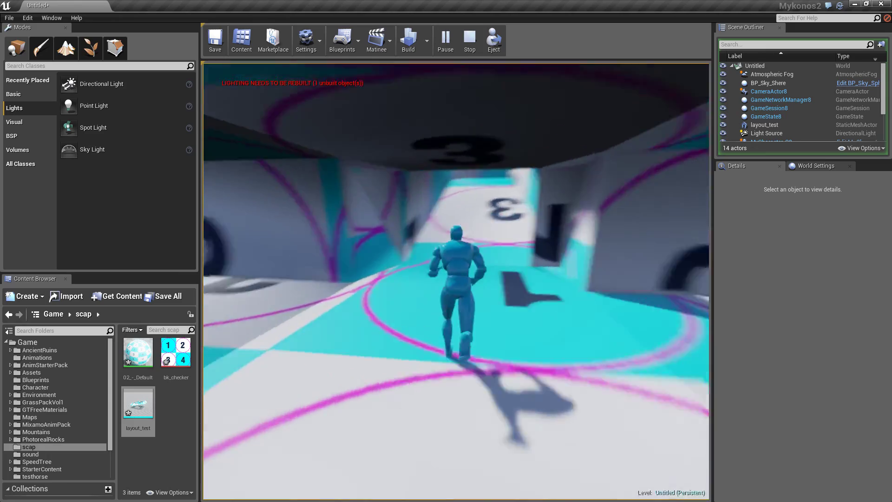
pyautogui.press('w')
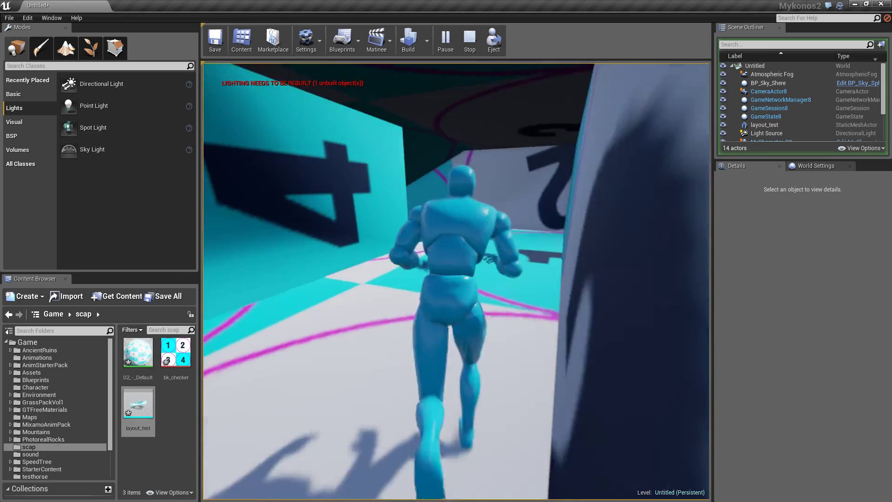
pyautogui.press('w')
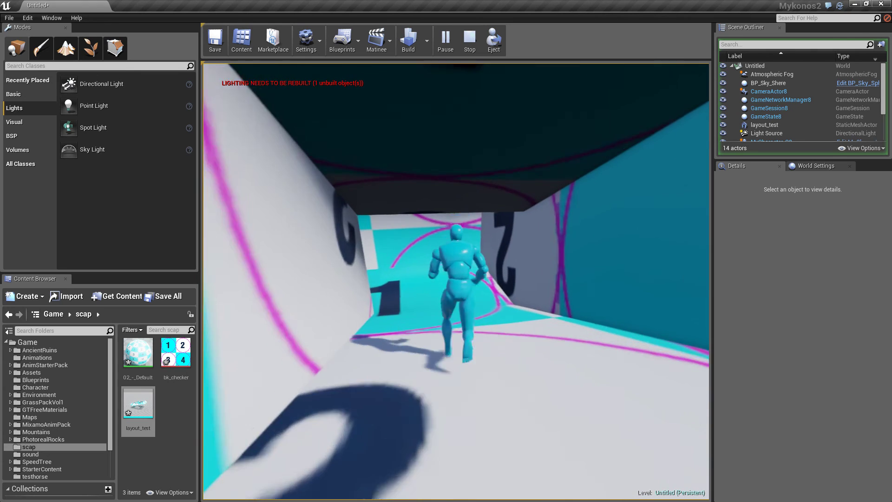
pyautogui.press('Escape')
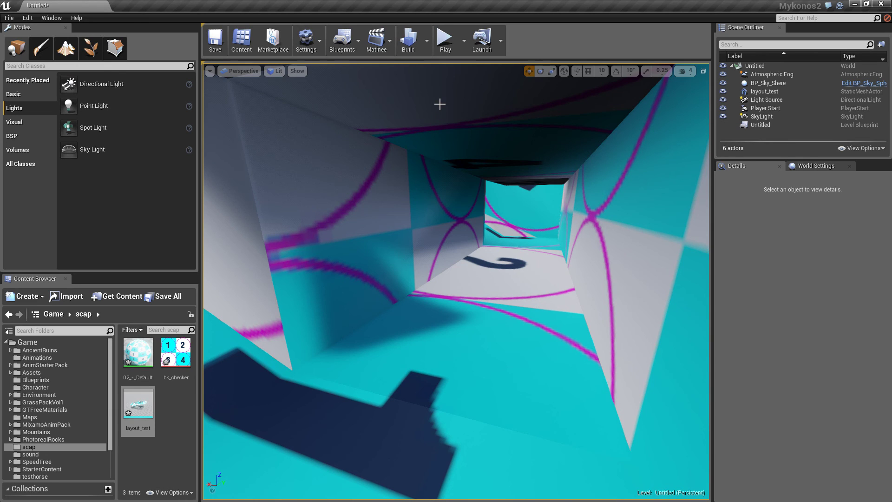
# Build the level to bake its lighting, and run the build again
pyautogui.click(409, 42)
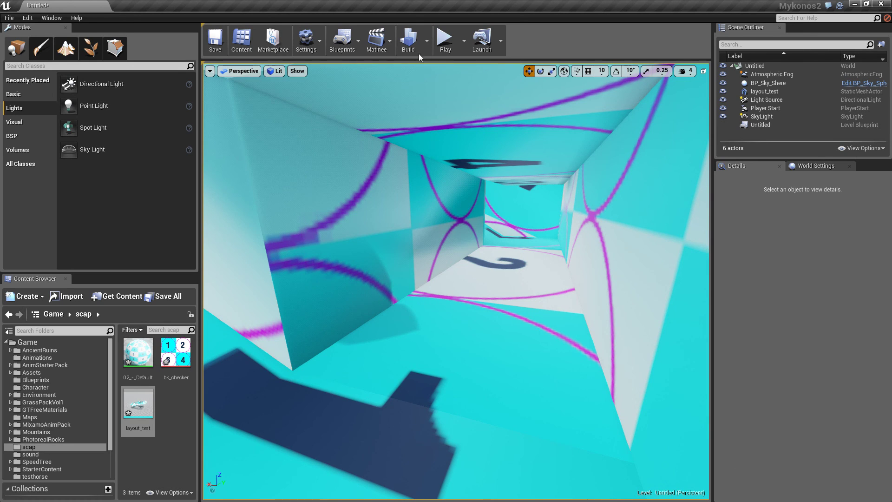
pyautogui.click(409, 45)
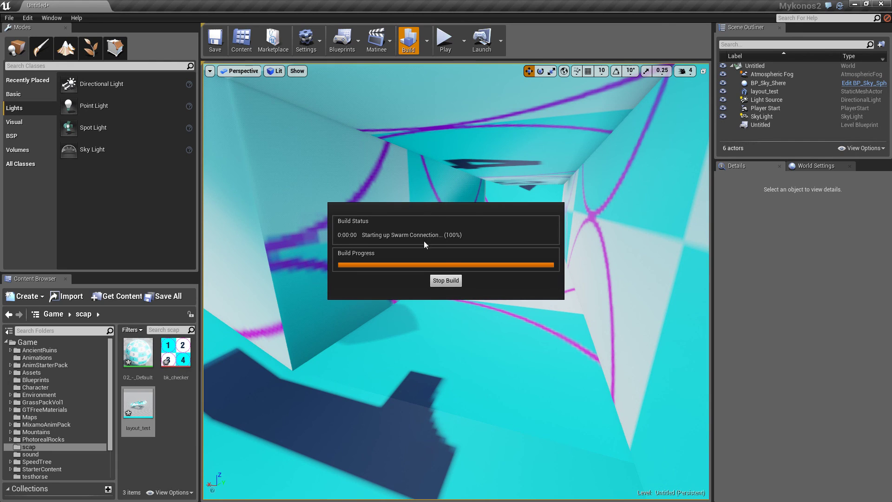
pyautogui.click(446, 281)
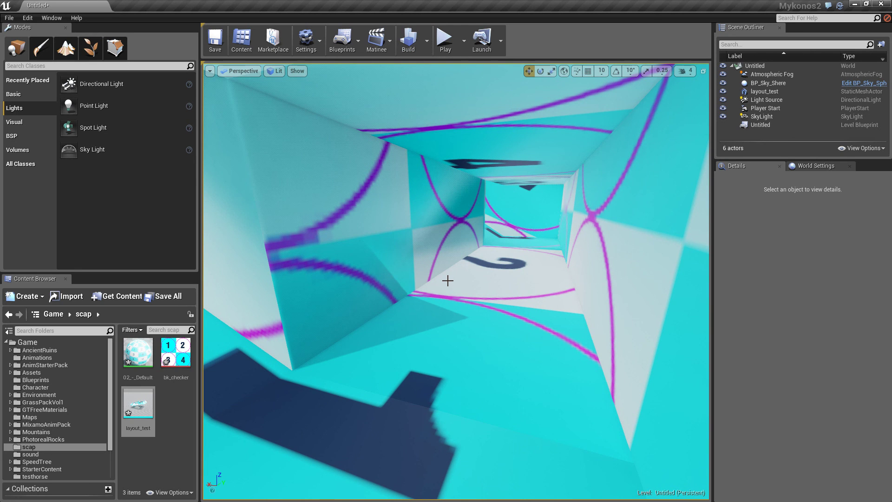
# Playtest the level with baked lighting by running through the corridors, and end the play session
pyautogui.click(445, 38)
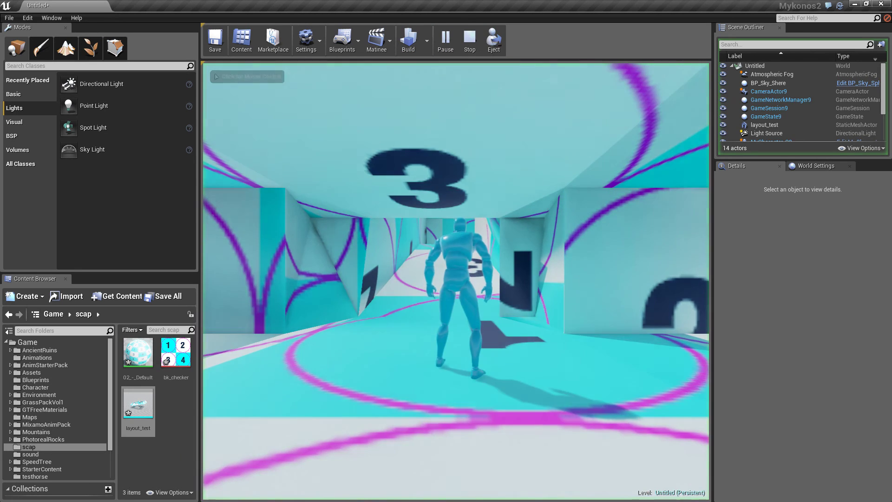
pyautogui.press('w')
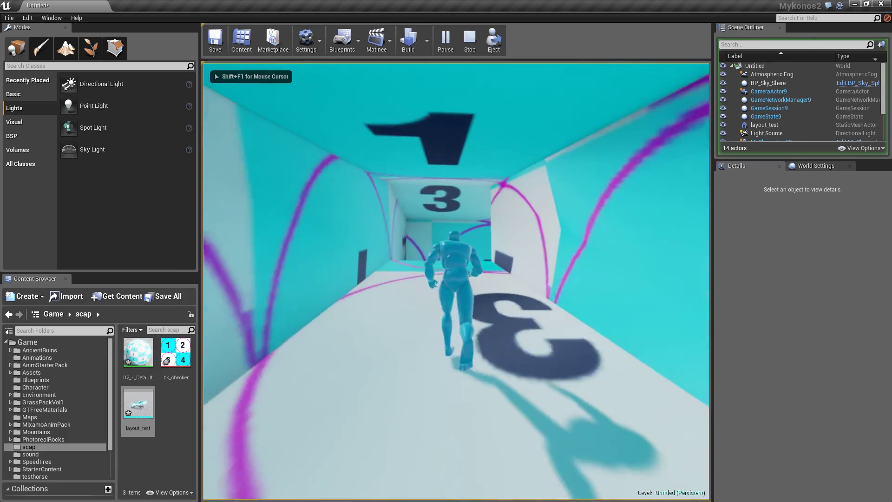
pyautogui.press('w')
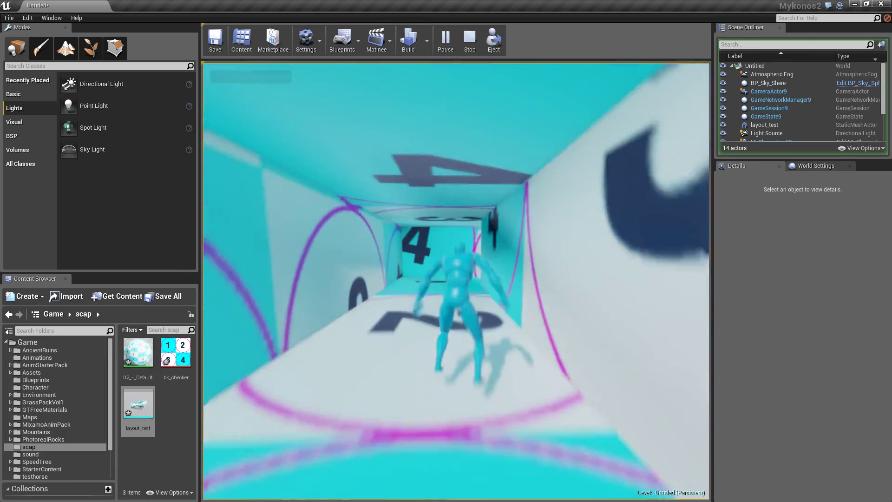
pyautogui.press('w')
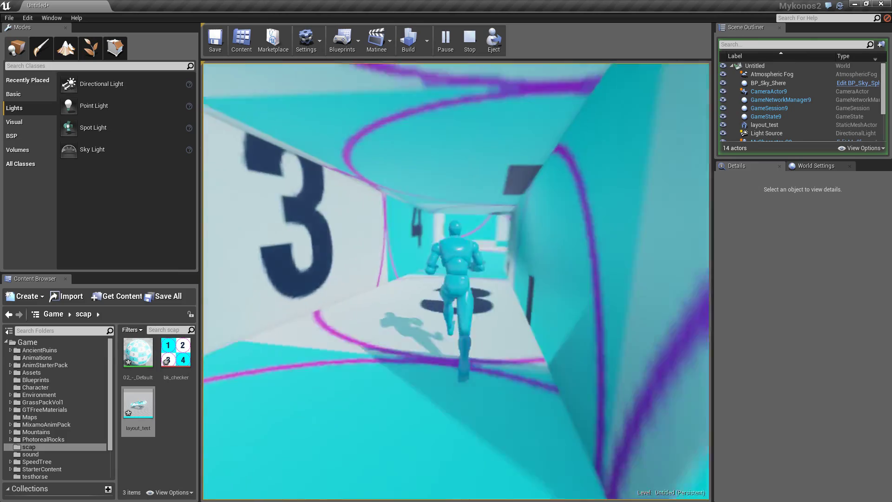
pyautogui.press('w')
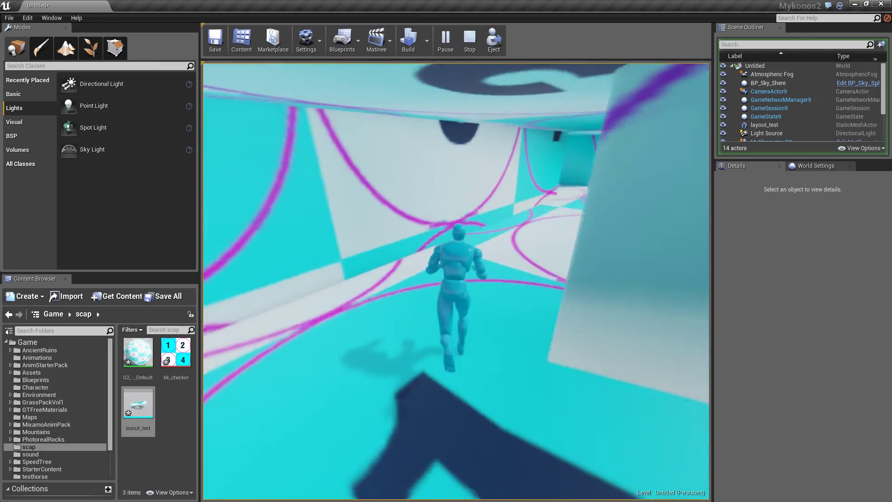
pyautogui.press('w')
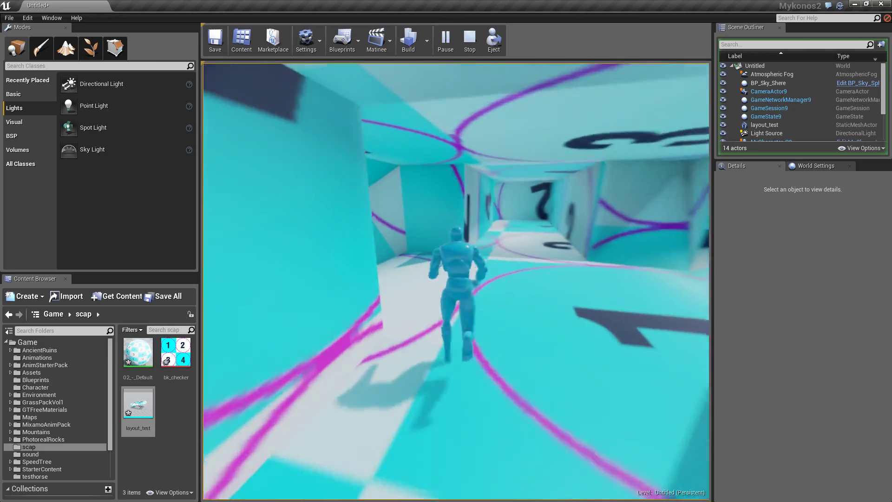
pyautogui.press('w')
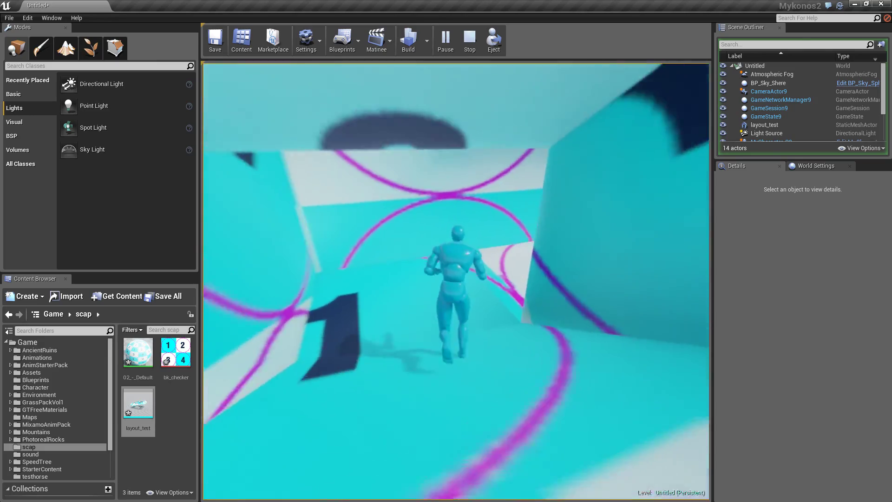
pyautogui.press('w')
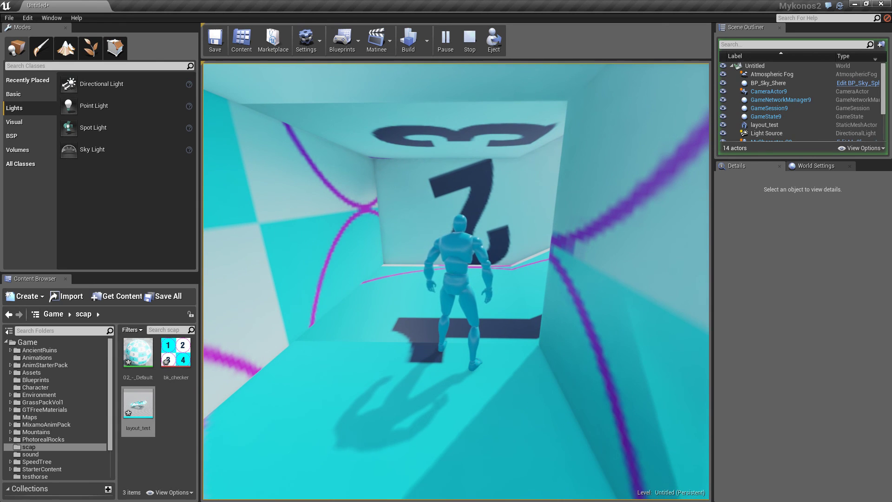
pyautogui.press('Escape')
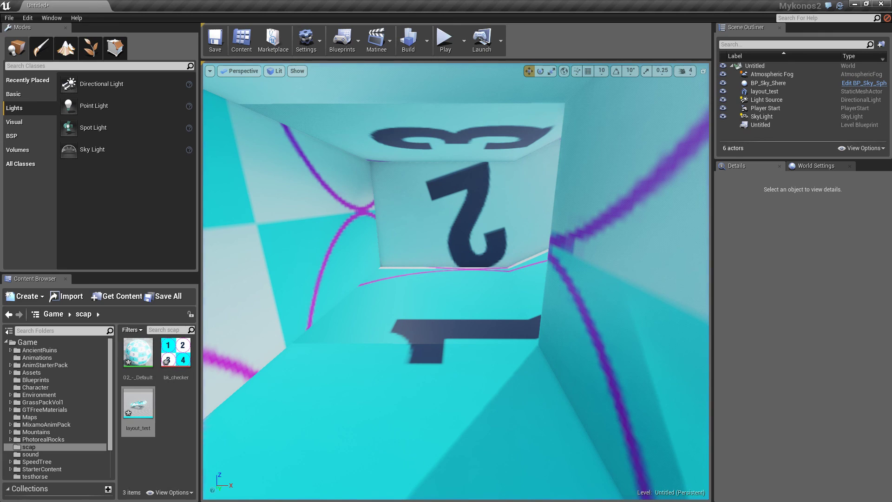